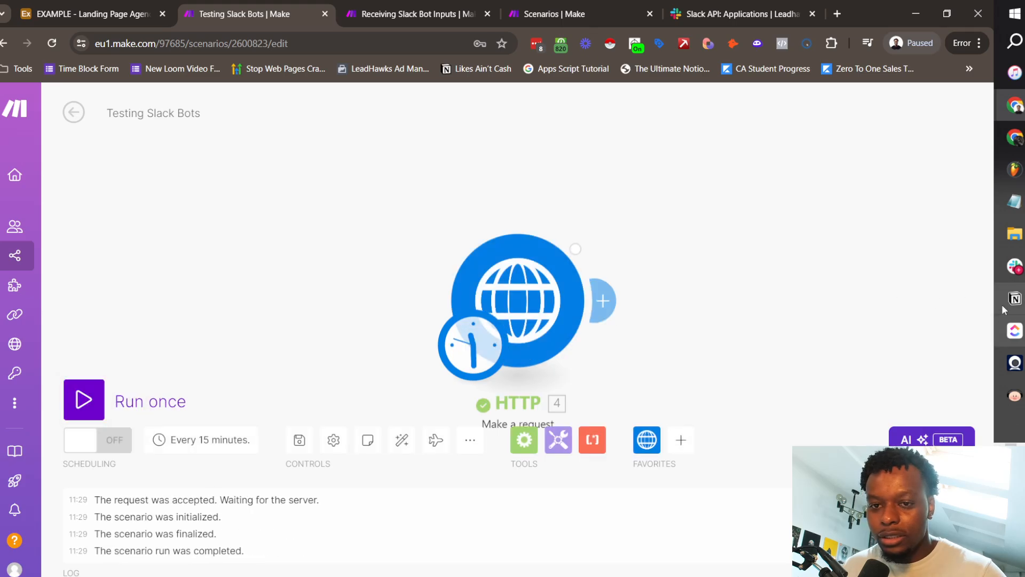
# Look at the newest Approval Flow App message in Slack's automations channel, and bring up the Receiving Slack Bot Inputs scenario in Make
pyautogui.click(1015, 265)
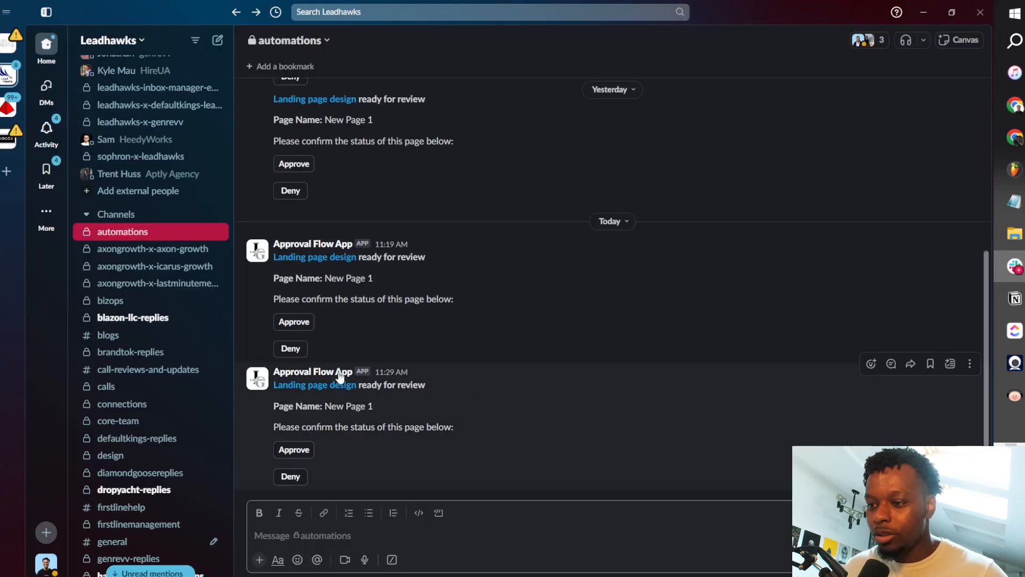
pyautogui.click(514, 400)
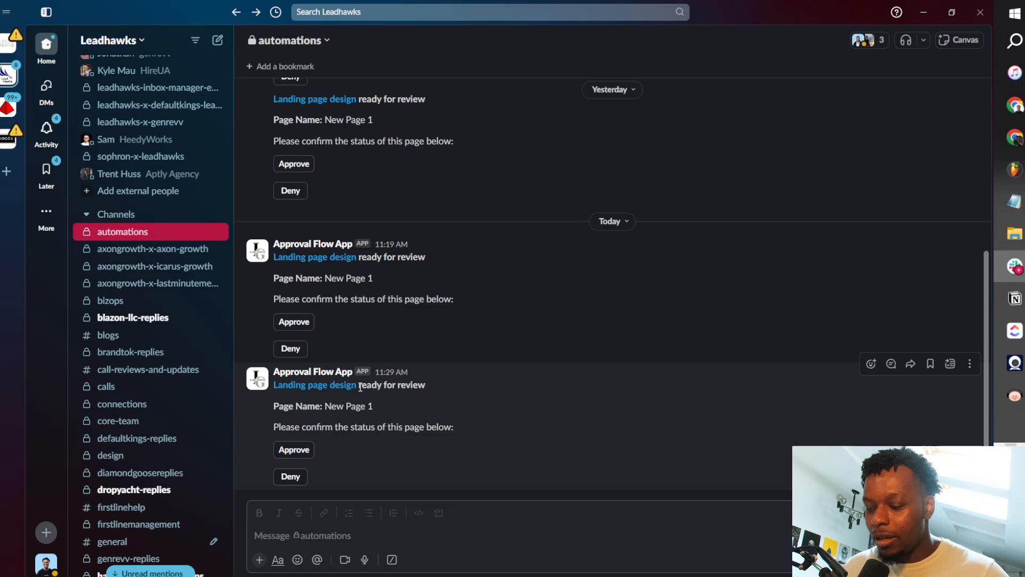
pyautogui.hotkey('alt', 'Tab')
pyautogui.click(381, 4)
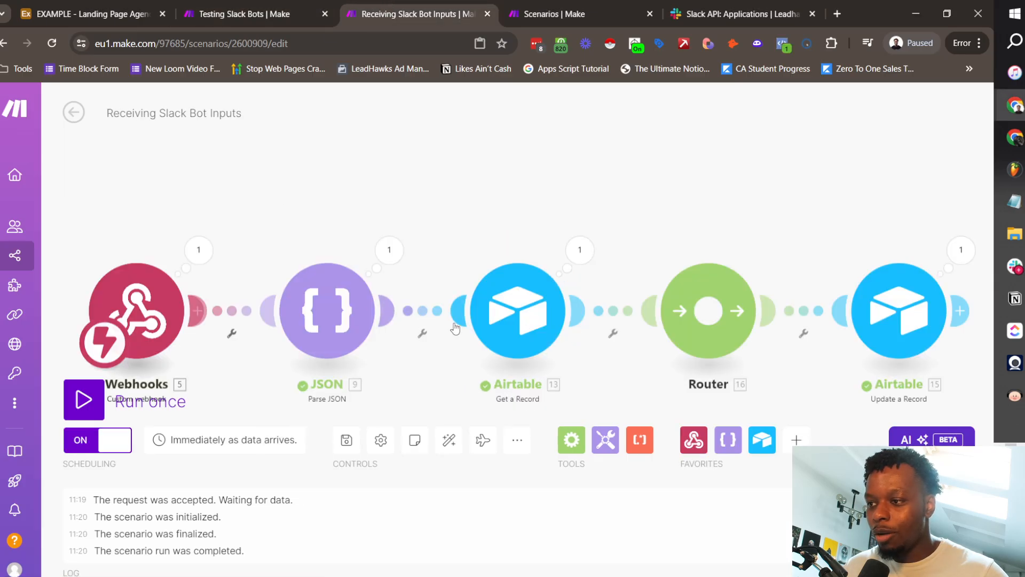
# Run the Receiving Slack Bot Inputs scenario once, deny the 11:29 AM landing page request in Slack, and return to Make
pyautogui.hotkey('alt', 'Tab')
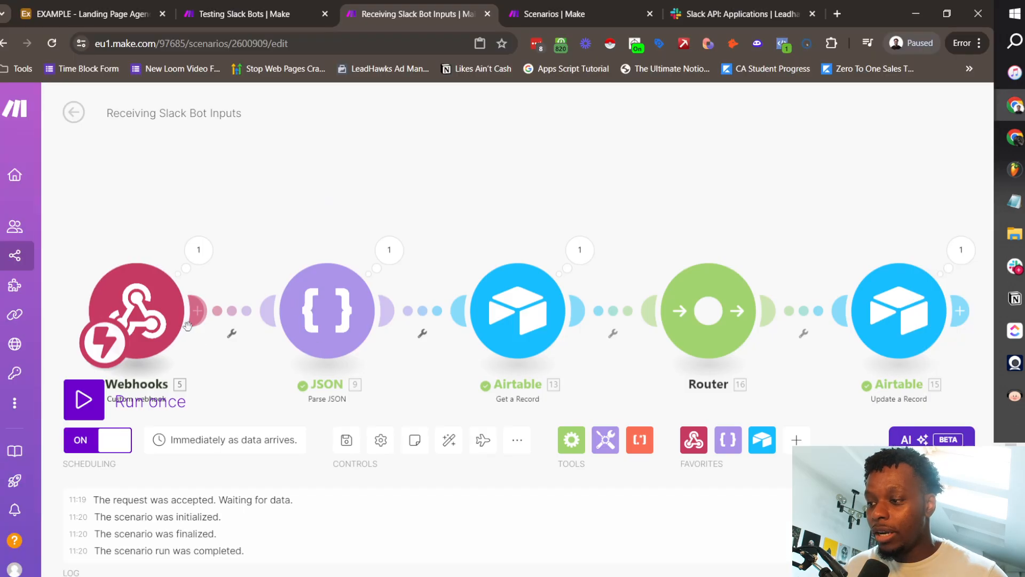
pyautogui.click(84, 399)
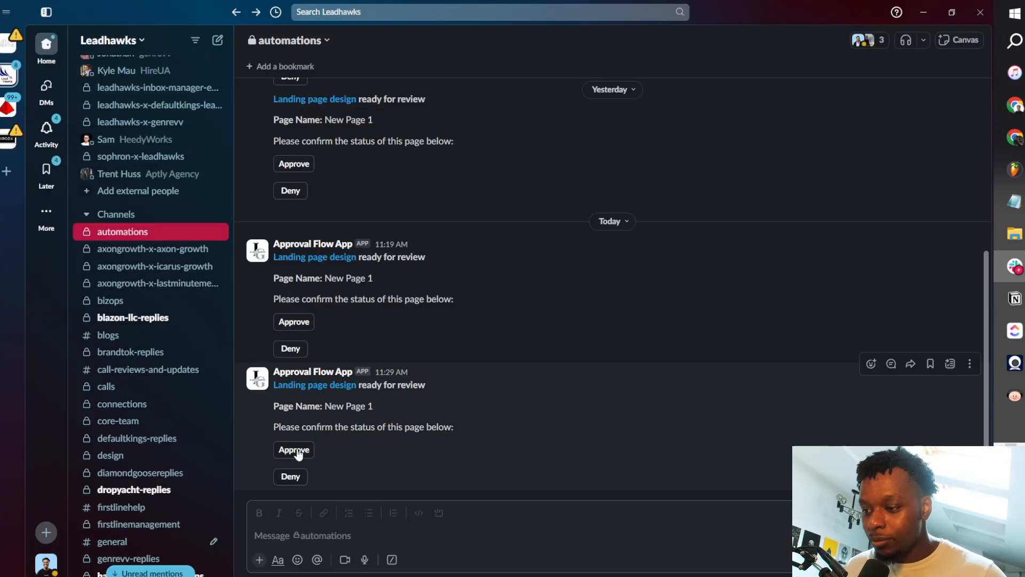
pyautogui.click(299, 480)
pyautogui.hotkey('alt', 'Tab')
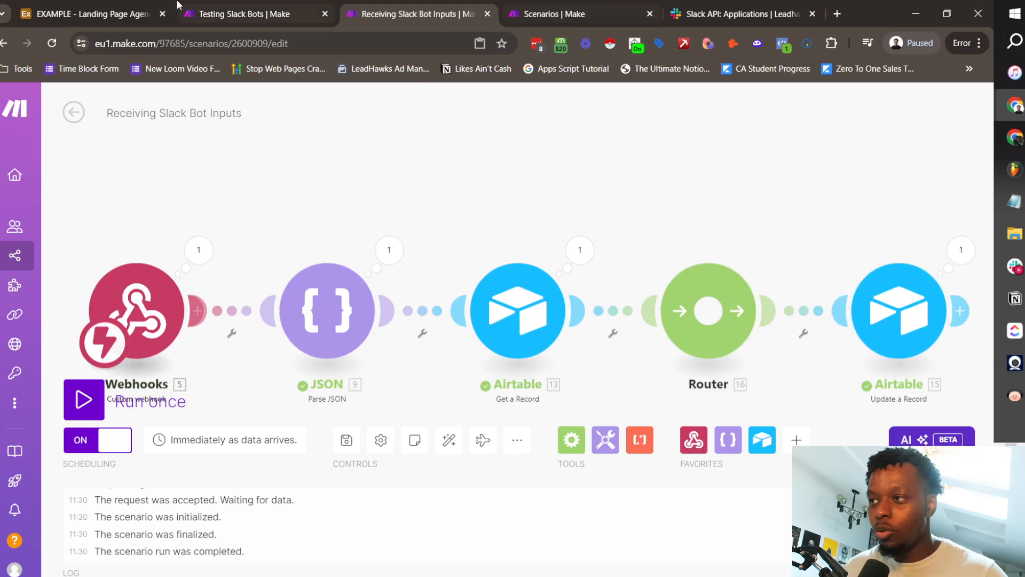
# Check the Pages Global Kanban in the Airtable base, and go back to the Receiving Slack Bot Inputs scenario in Make
pyautogui.click(89, 14)
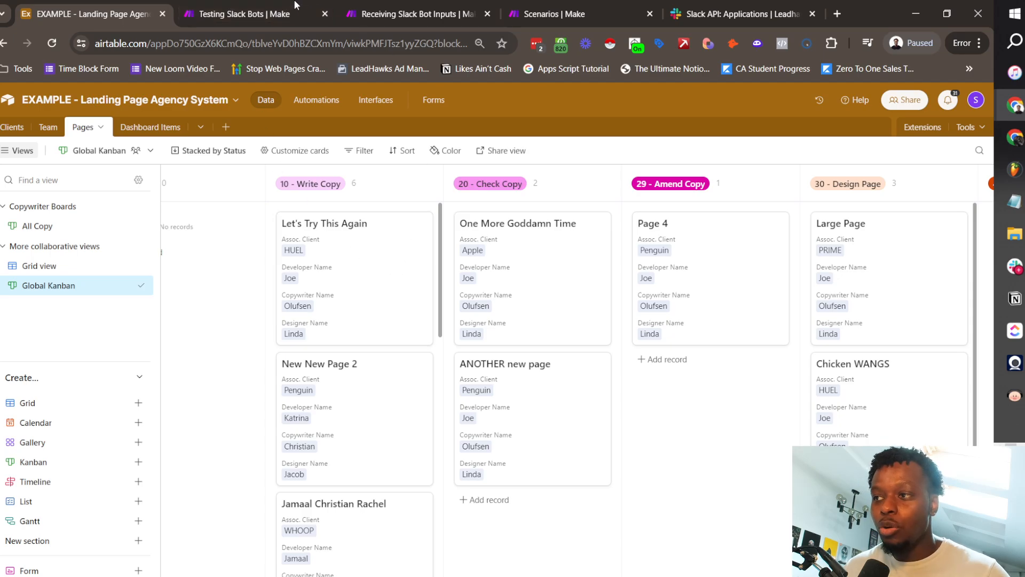
pyautogui.click(261, 6)
pyautogui.click(391, 6)
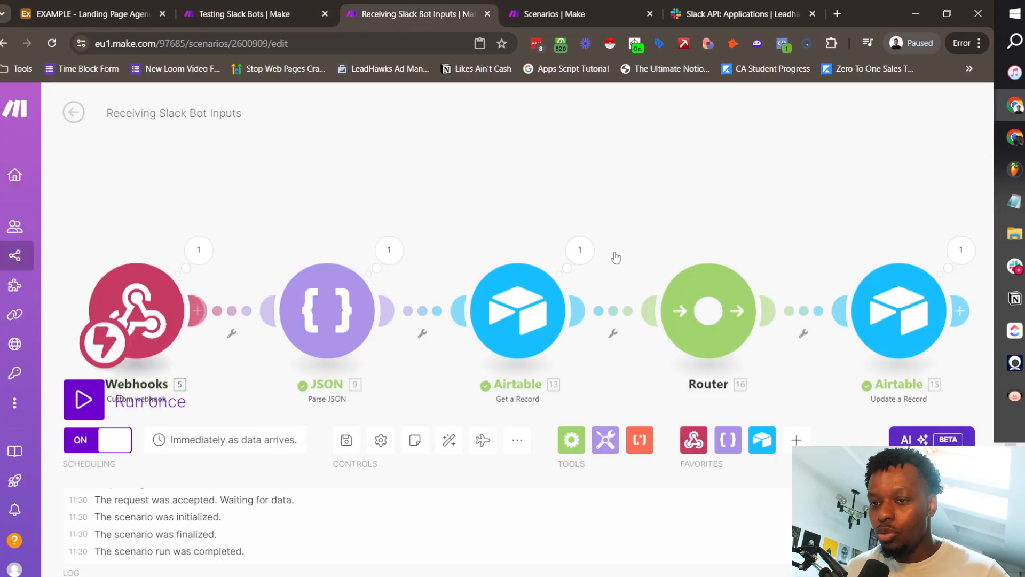
# Add a Slack Create a Message module to the scenario as a second route from the router
pyautogui.rightClick(584, 138)
pyautogui.click(606, 140)
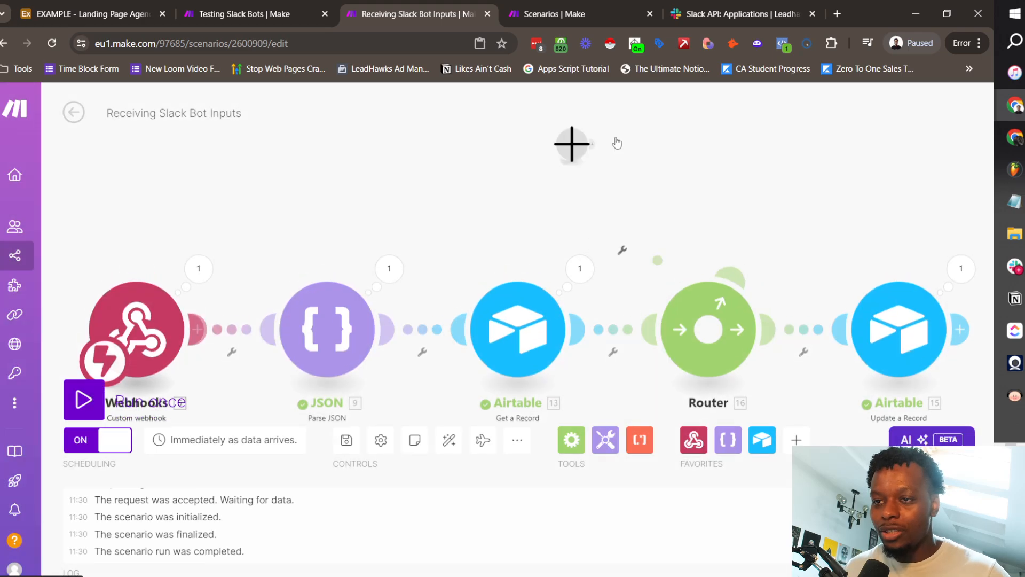
pyautogui.write('slack')
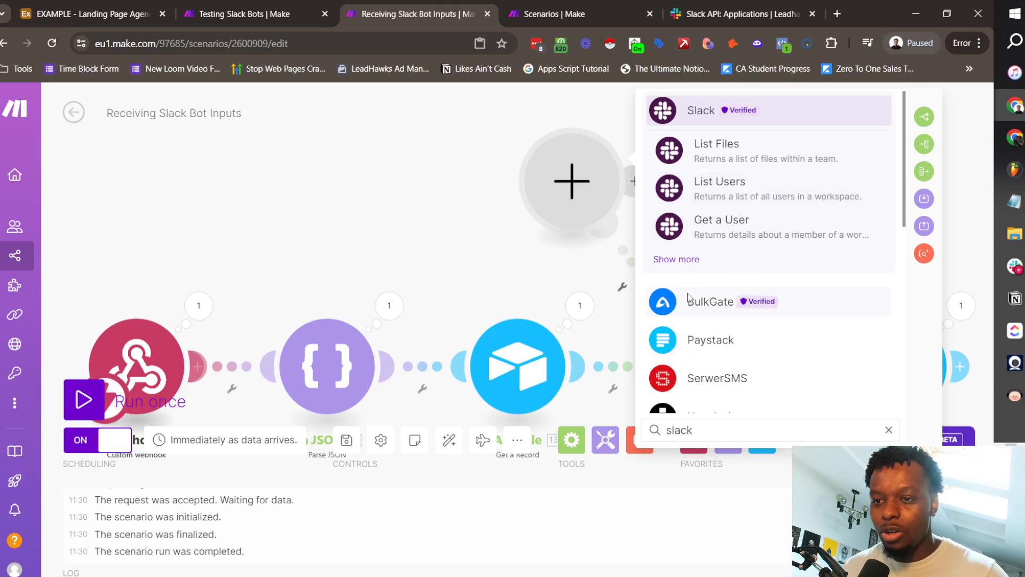
pyautogui.click(684, 260)
pyautogui.scroll(-4, 755, 340)
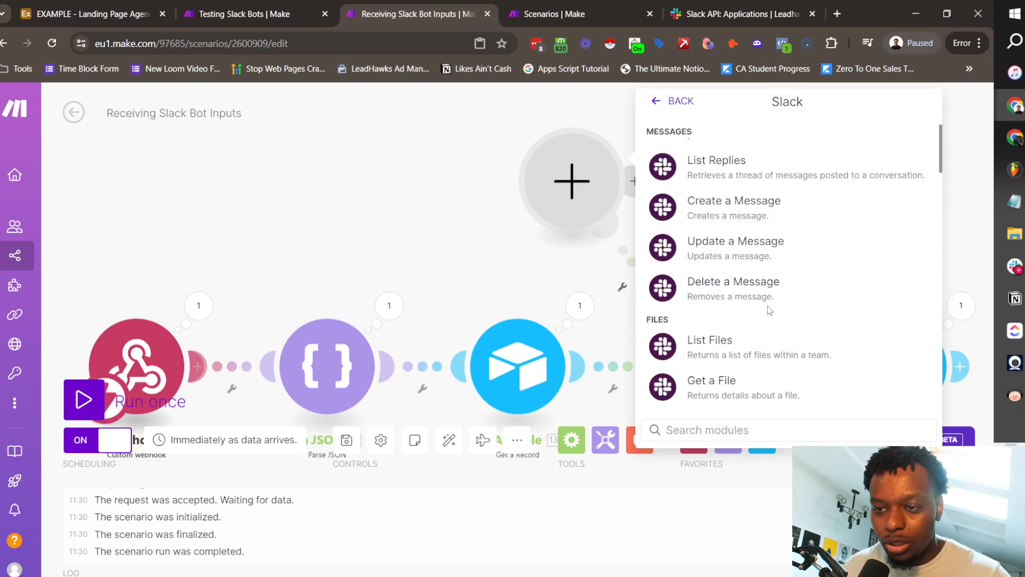
pyautogui.click(747, 201)
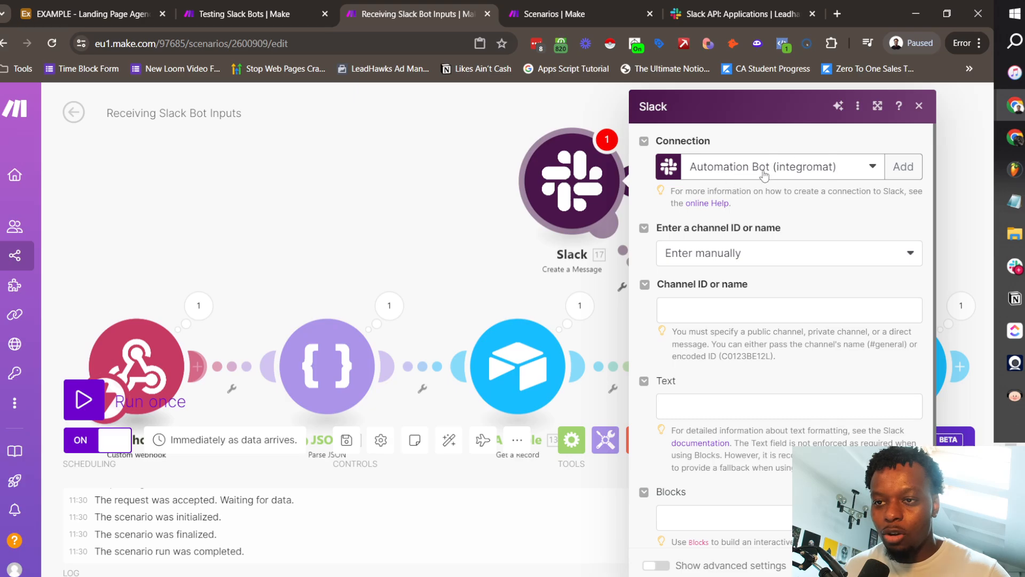
# Check which connection types are offered for a new Slack connection, and delete the Slack module from the scenario
pyautogui.click(903, 167)
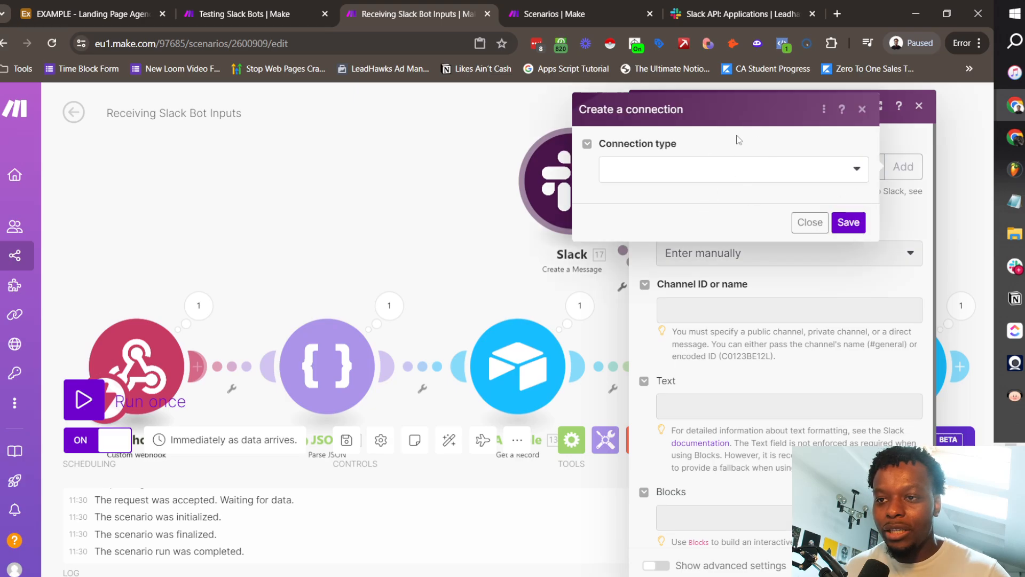
pyautogui.click(739, 169)
pyautogui.click(801, 149)
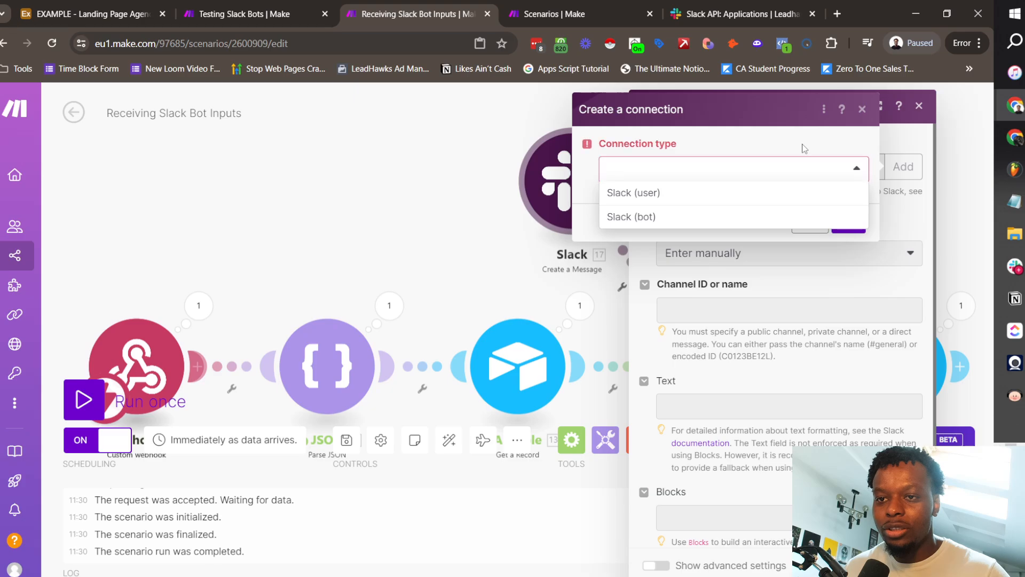
pyautogui.click(862, 107)
pyautogui.click(919, 105)
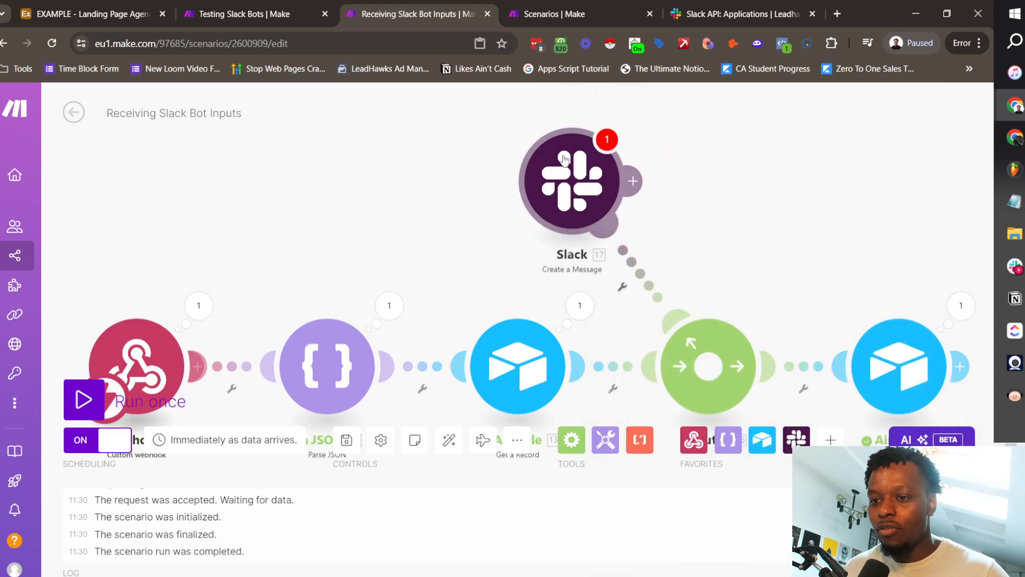
pyautogui.rightClick(565, 159)
pyautogui.click(619, 320)
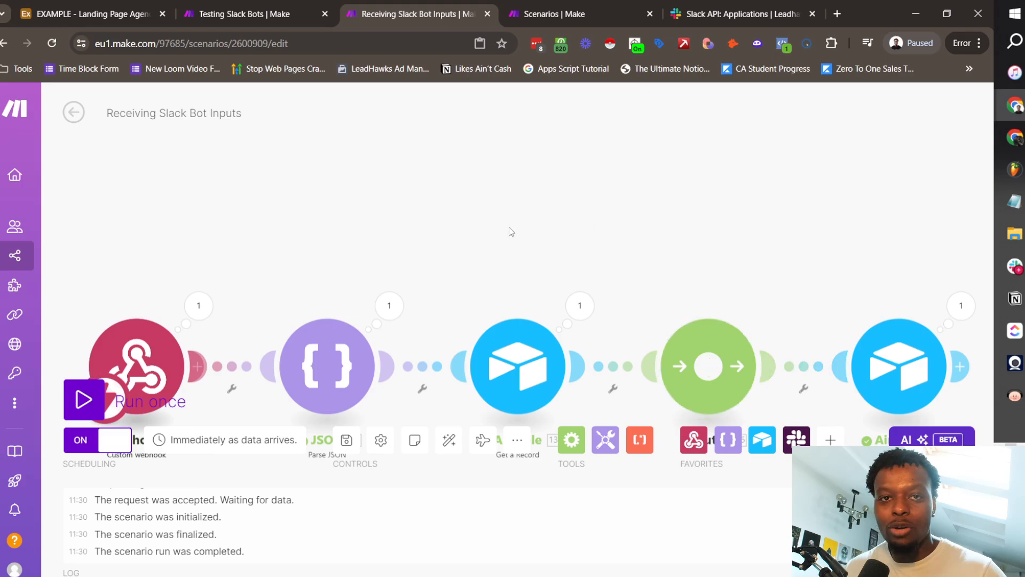
# View the Approval Flow App's Basic Information page on the Slack API site and its message in the automations channel
pyautogui.click(701, 11)
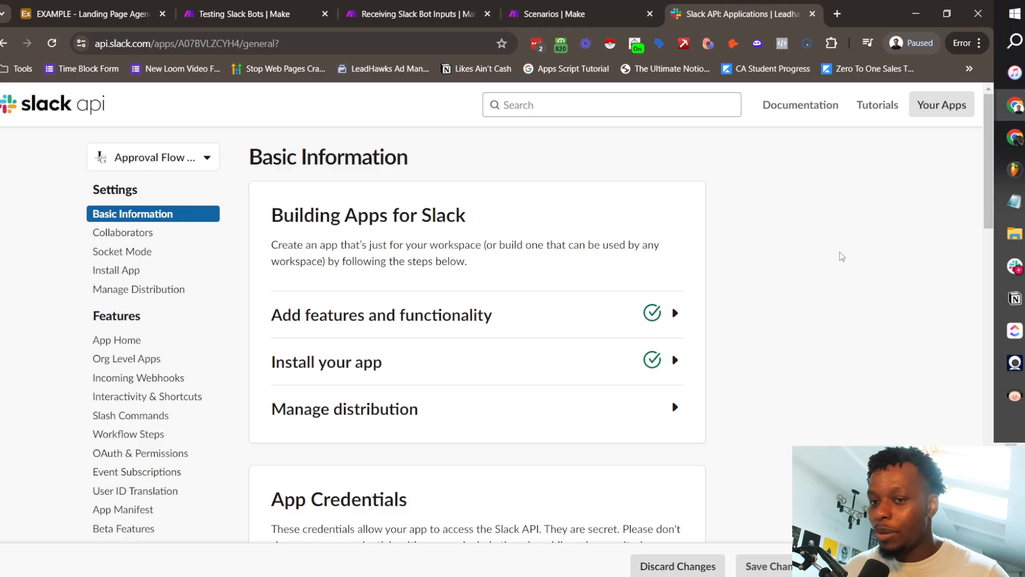
pyautogui.click(1015, 265)
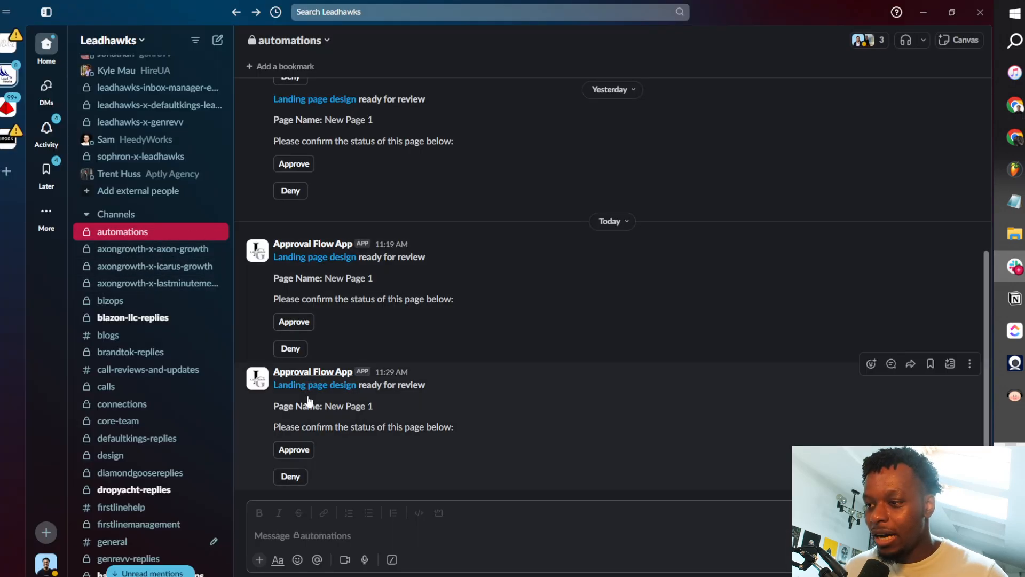
pyautogui.hotkey('alt', 'Tab')
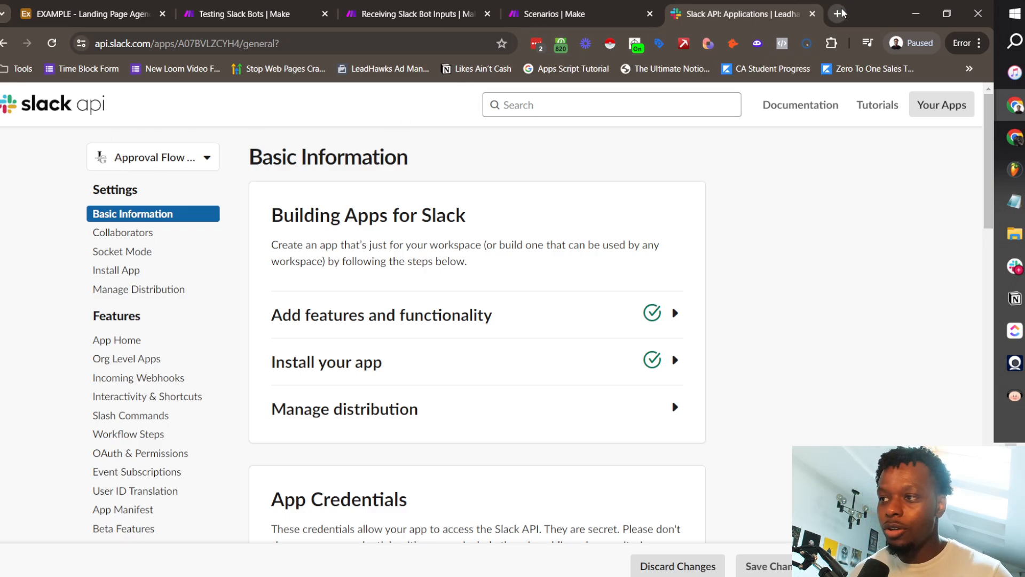
# Open the Your Apps page at api.slack.com/apps
pyautogui.click(157, 157)
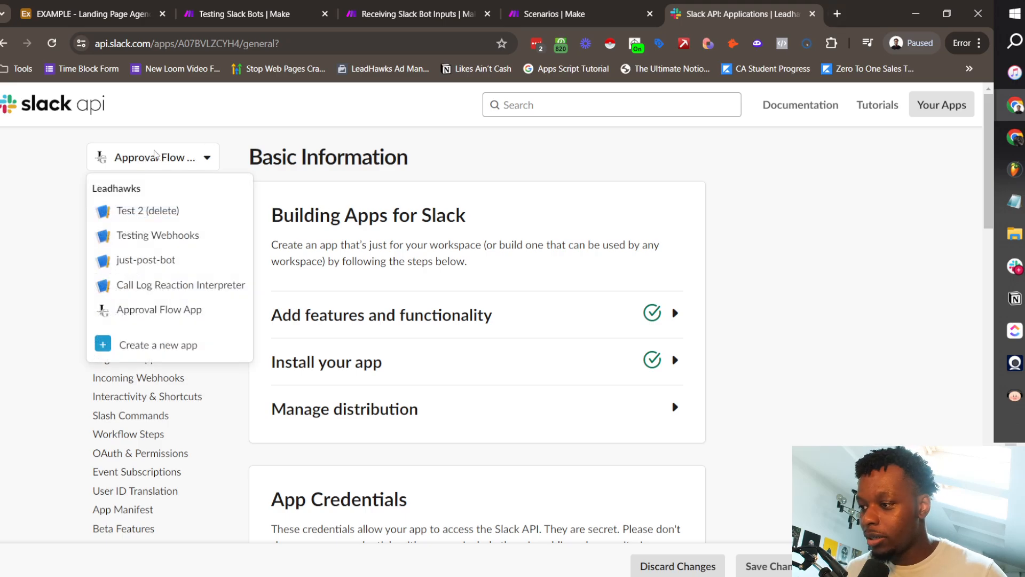
pyautogui.click(32, 149)
pyautogui.click(67, 99)
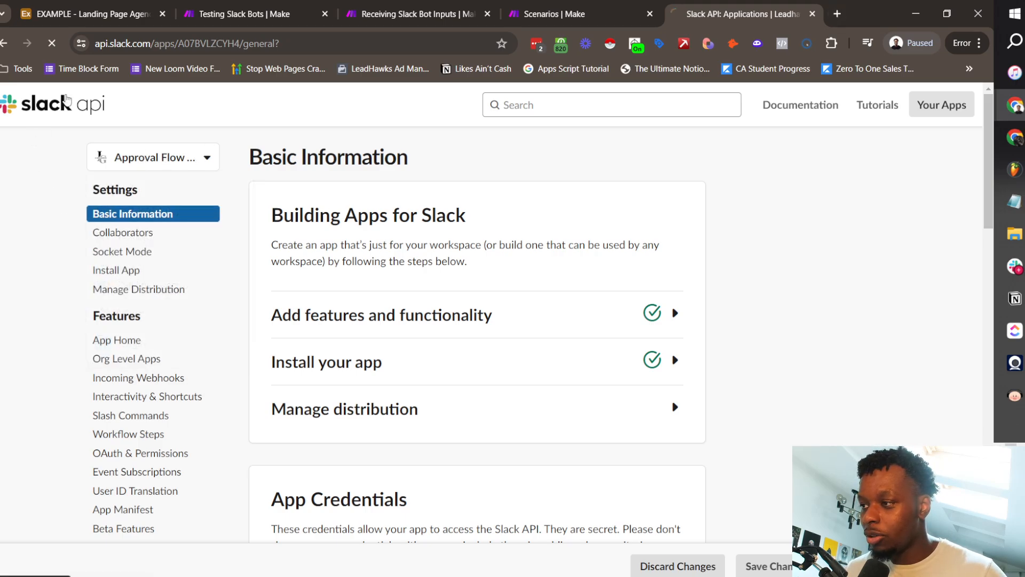
pyautogui.click(294, 43)
pyautogui.write('/apps')
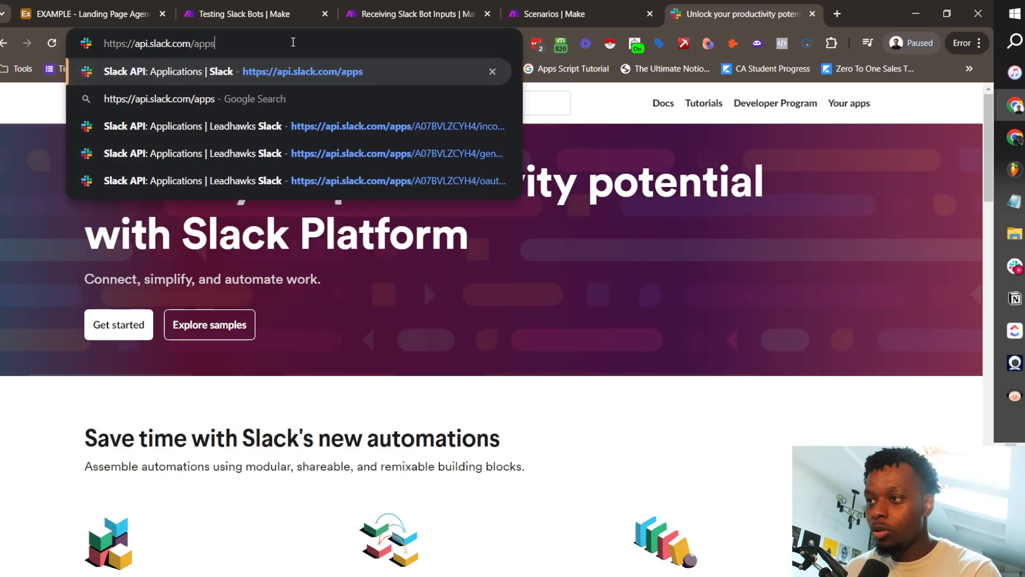
pyautogui.press('Return')
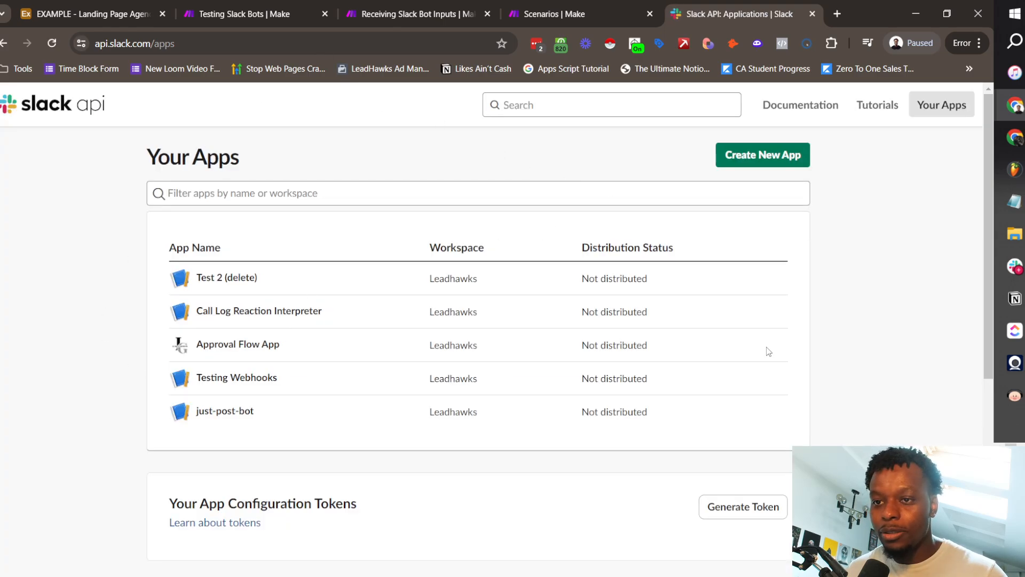
# Create a new Slack app from scratch named Landing Page Copy Approval in the Leadhawks workspace
pyautogui.click(744, 156)
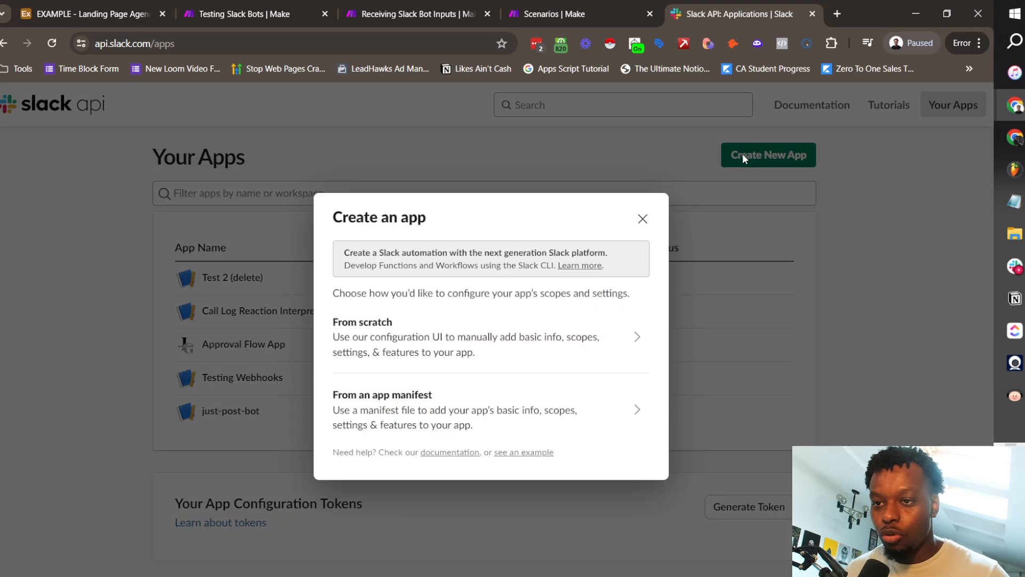
pyautogui.click(410, 350)
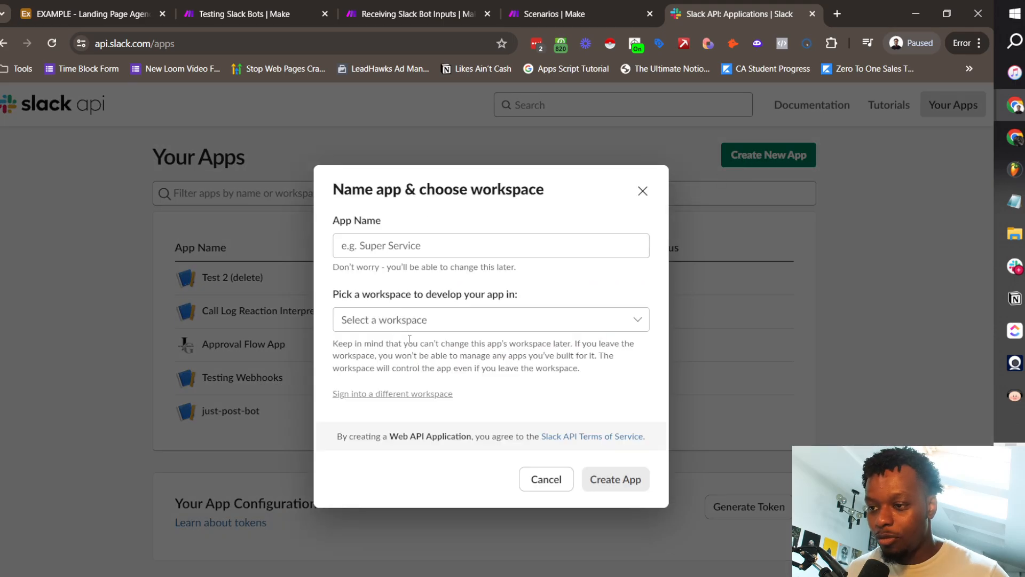
pyautogui.click(419, 253)
pyautogui.write('Landing Page ')
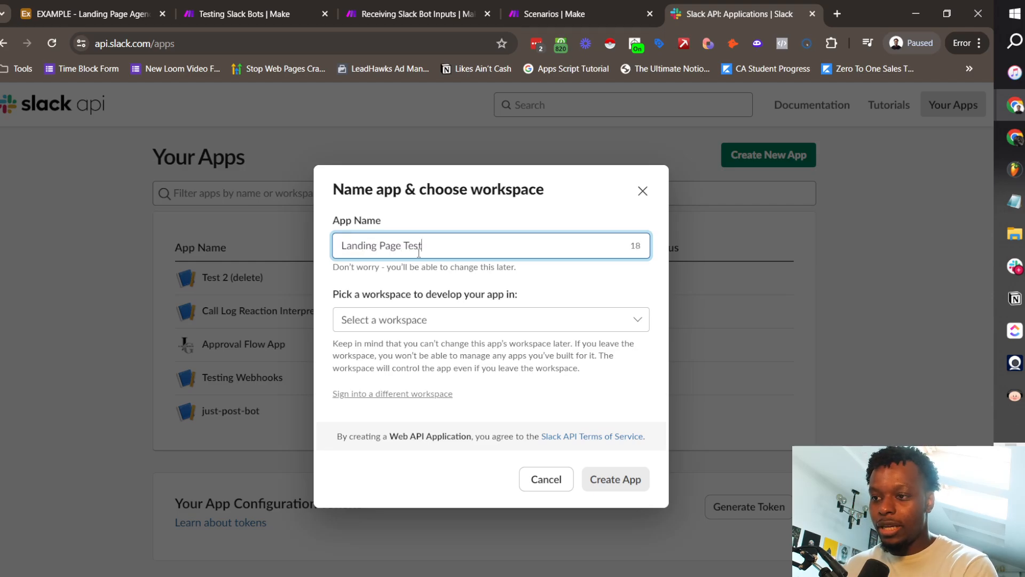
pyautogui.write('Copy')
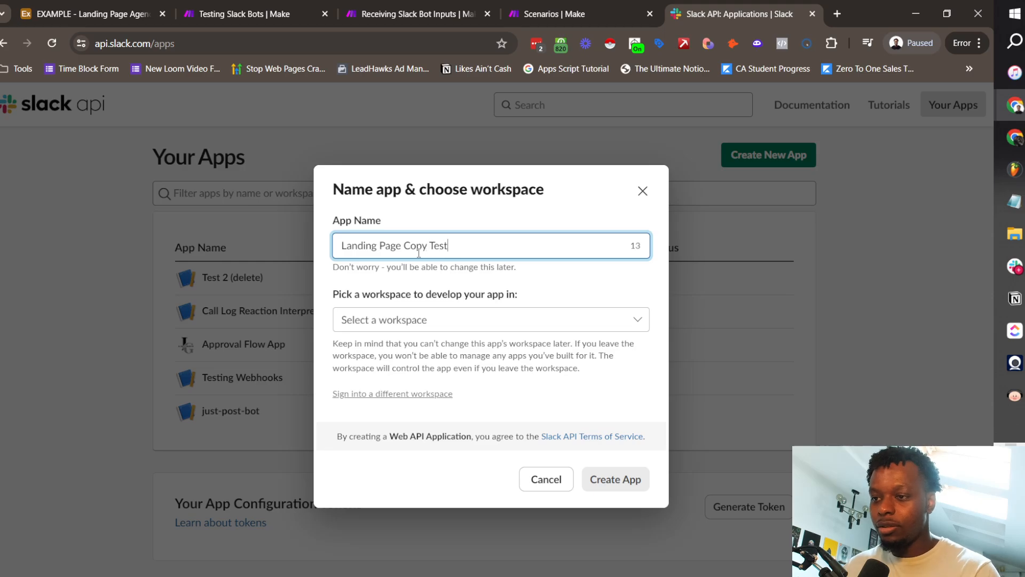
pyautogui.hotkey('shift', 'End')
pyautogui.write('Ap')
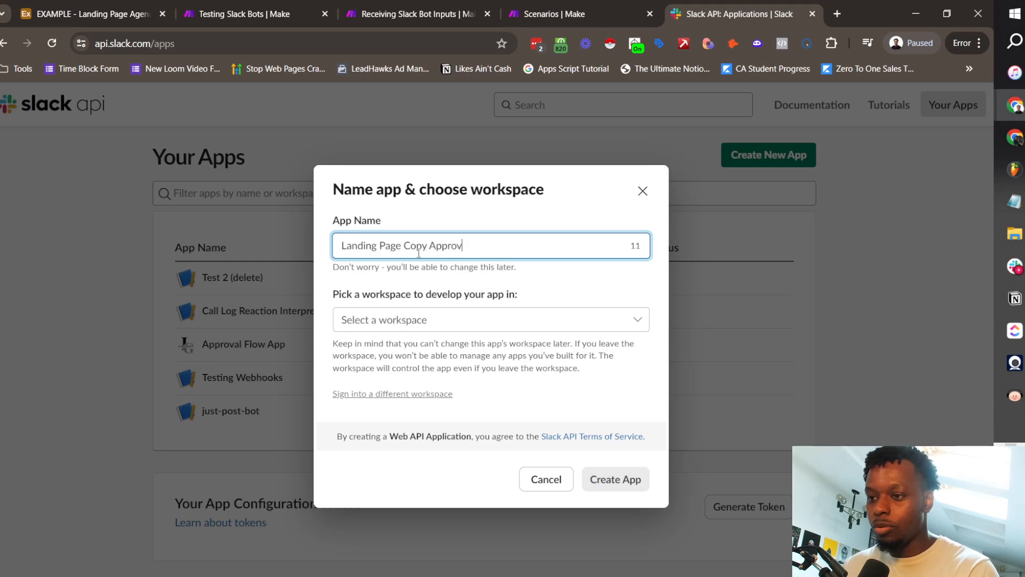
pyautogui.click(458, 323)
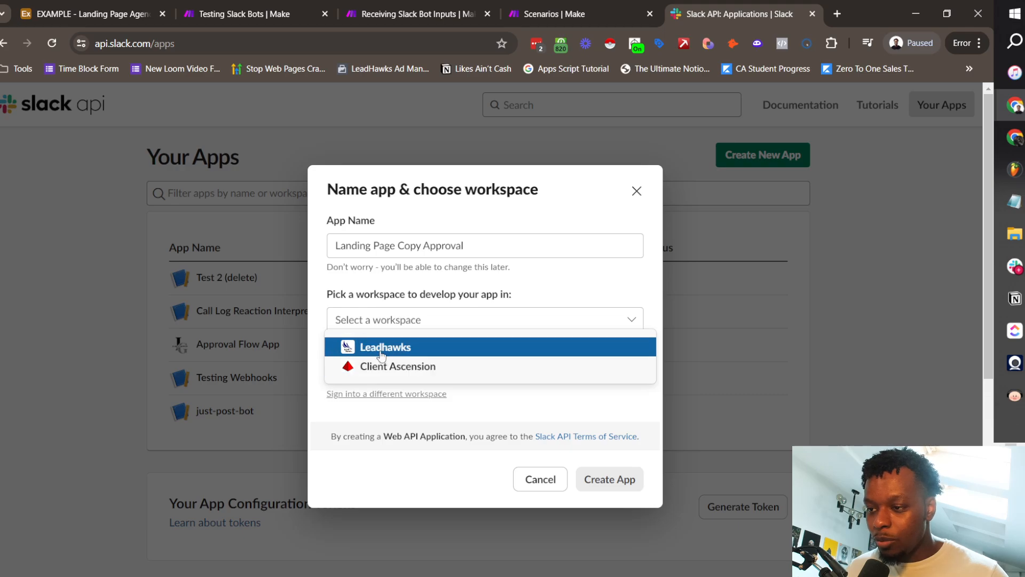
pyautogui.click(419, 346)
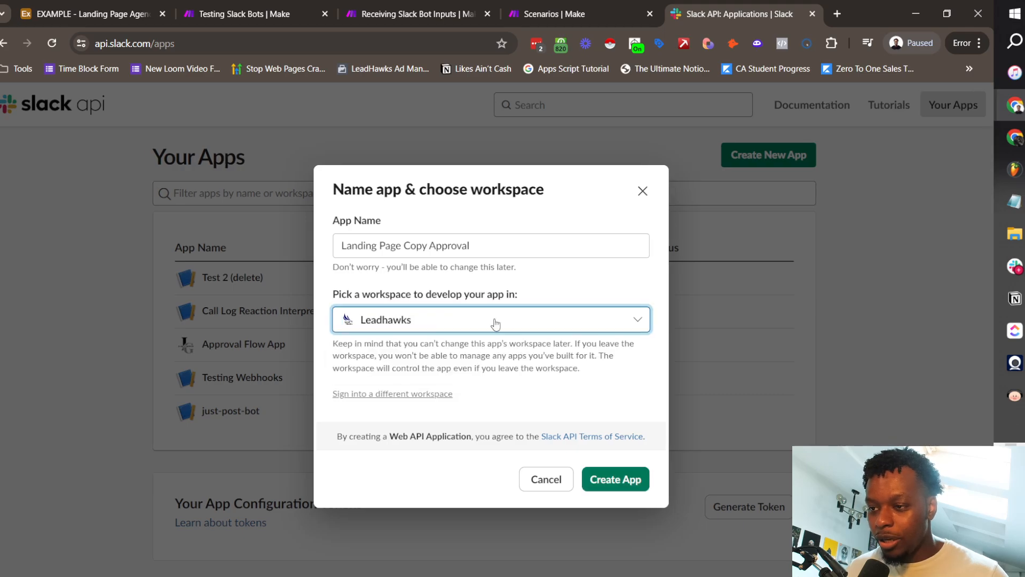
pyautogui.click(615, 478)
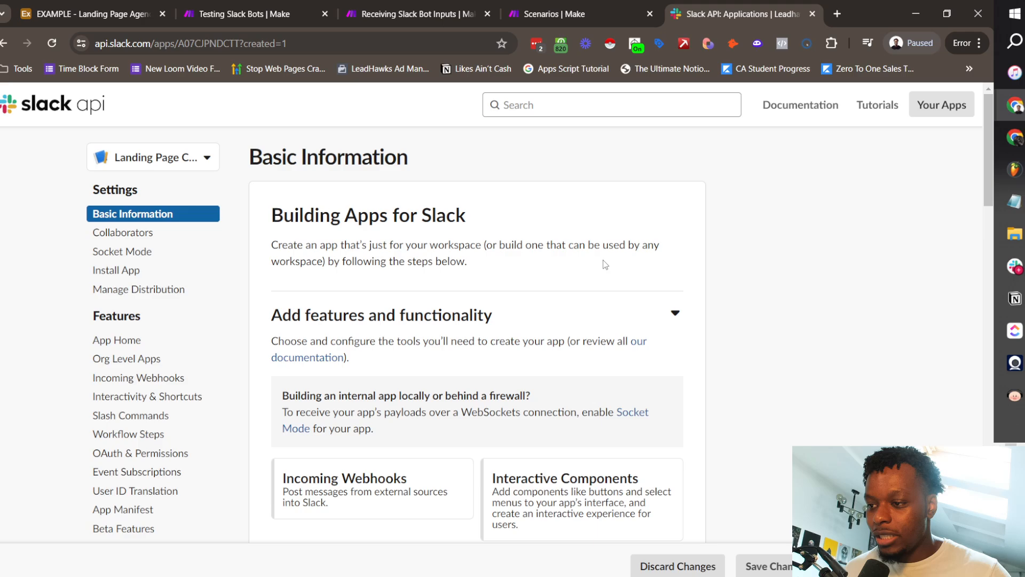
# Review the options under Add features and functionality on the new app's Basic Information page
pyautogui.scroll(-5, 605, 264)
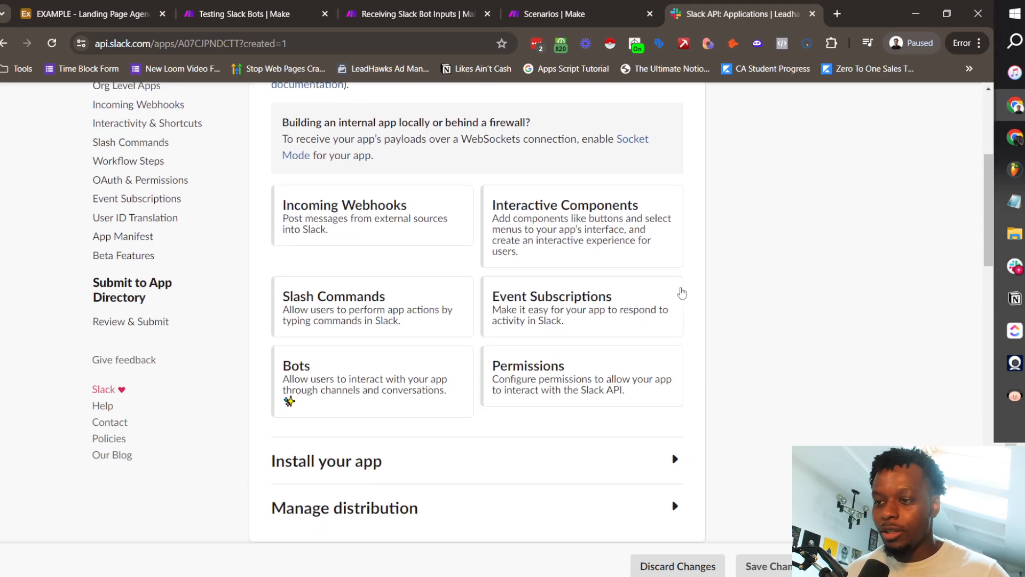
pyautogui.scroll(5, 828, 339)
pyautogui.click(648, 314)
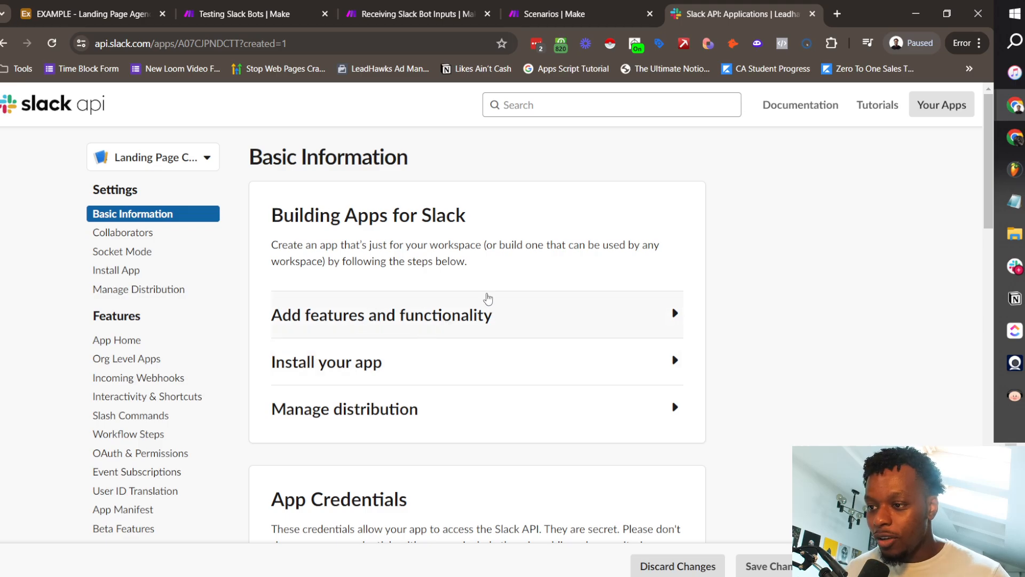
pyautogui.click(422, 331)
pyautogui.scroll(-5, 534, 224)
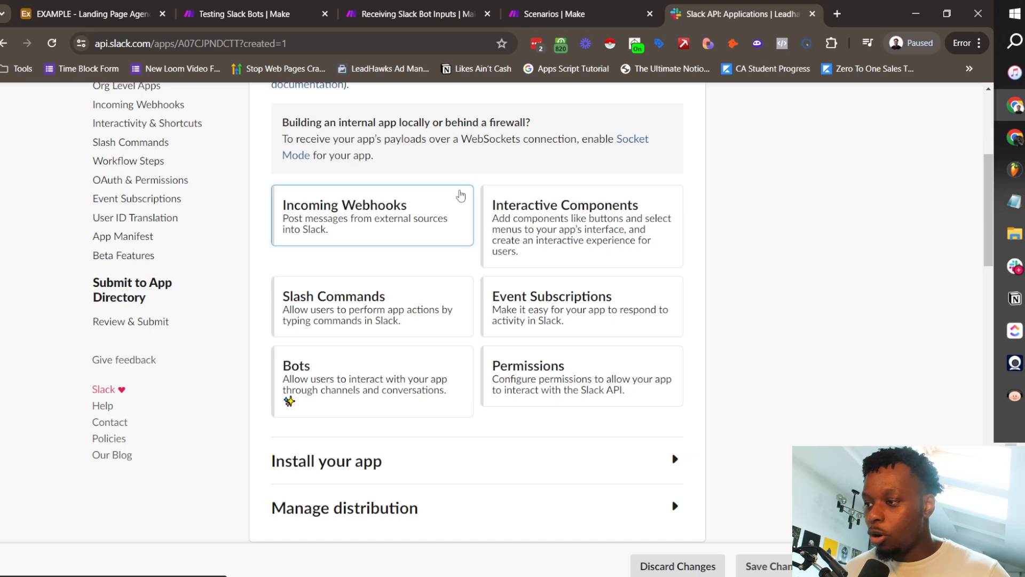
pyautogui.scroll(1, 654, 282)
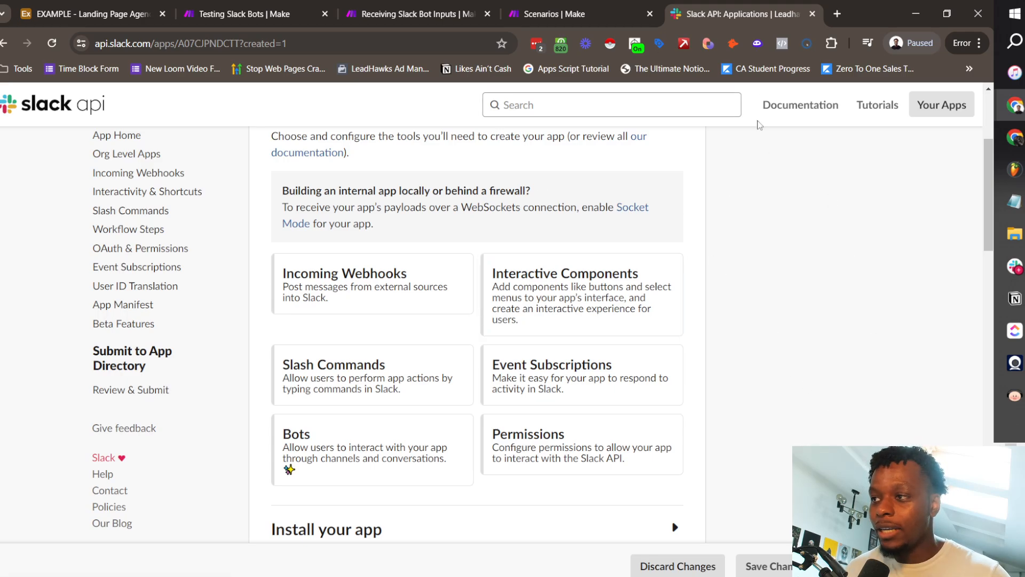
# Switch to Airtable and review the Global Kanban view's page statuses in the Pages table, from Backlog through Page Finished
pyautogui.click(86, 13)
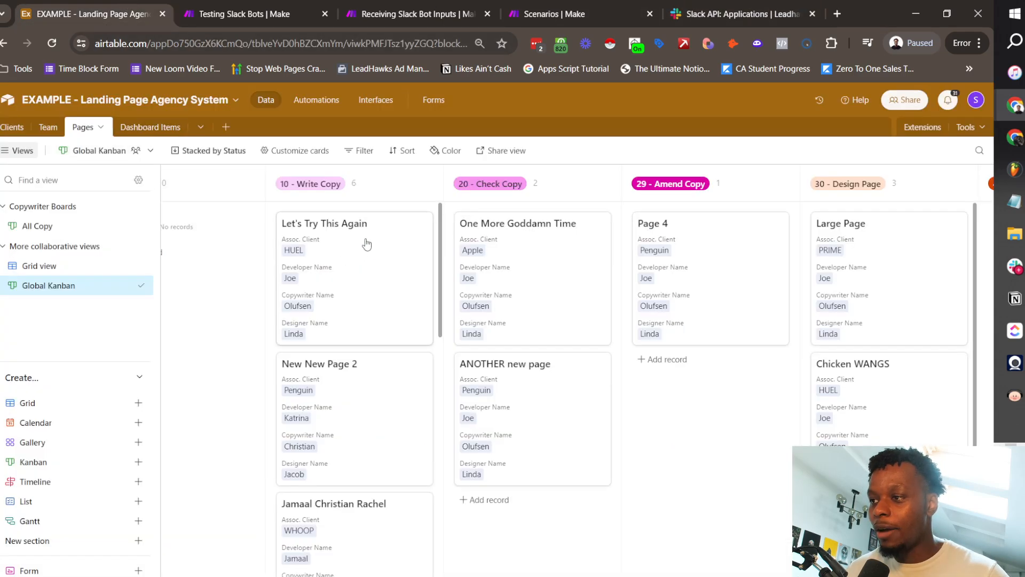
pyautogui.hscroll(-5, 385, 306)
pyautogui.hscroll(10, 577, 226)
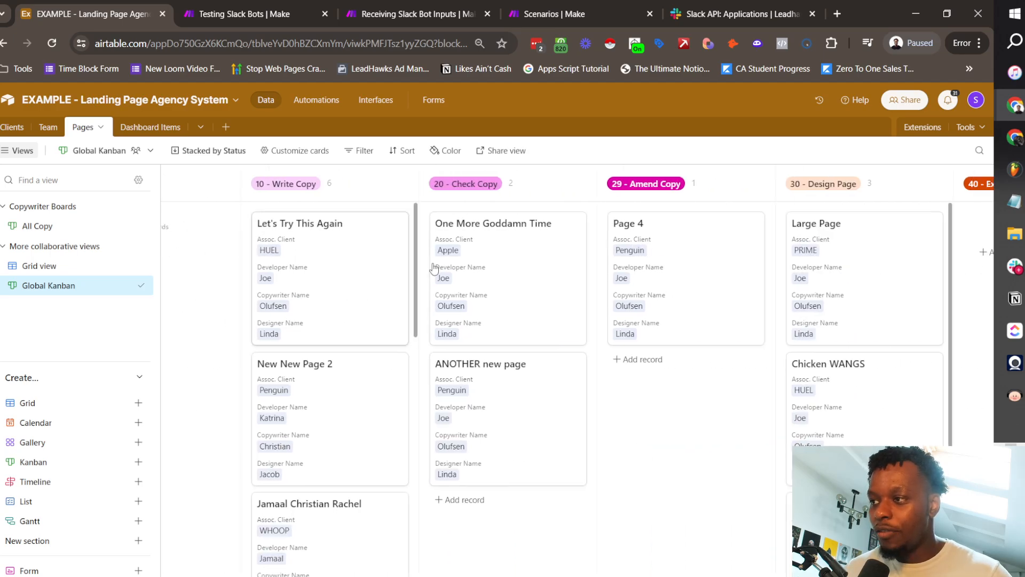
pyautogui.hscroll(5, 432, 268)
pyautogui.hscroll(-10, 434, 268)
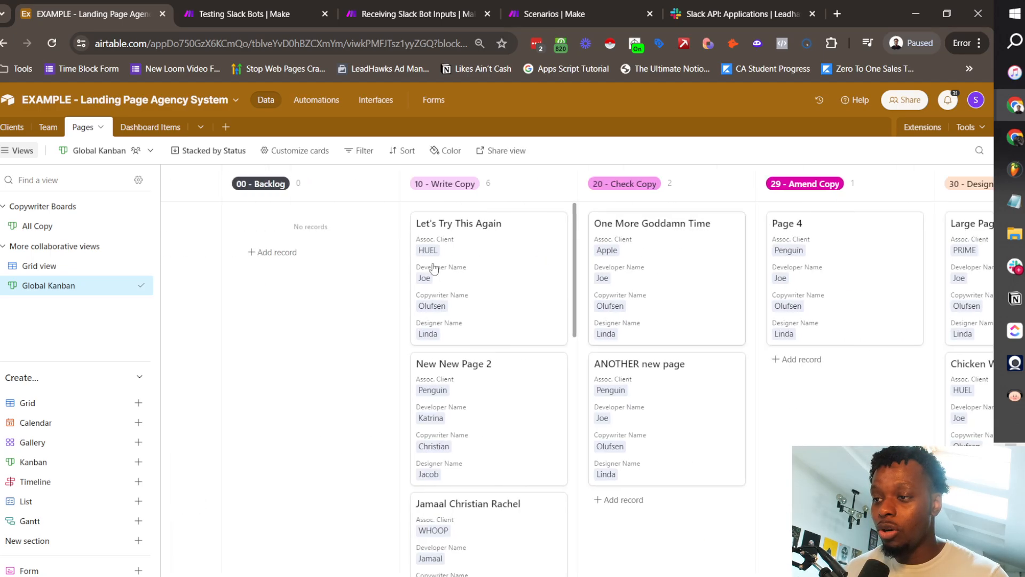
pyautogui.hscroll(10, 434, 265)
pyautogui.hscroll(-8, 432, 265)
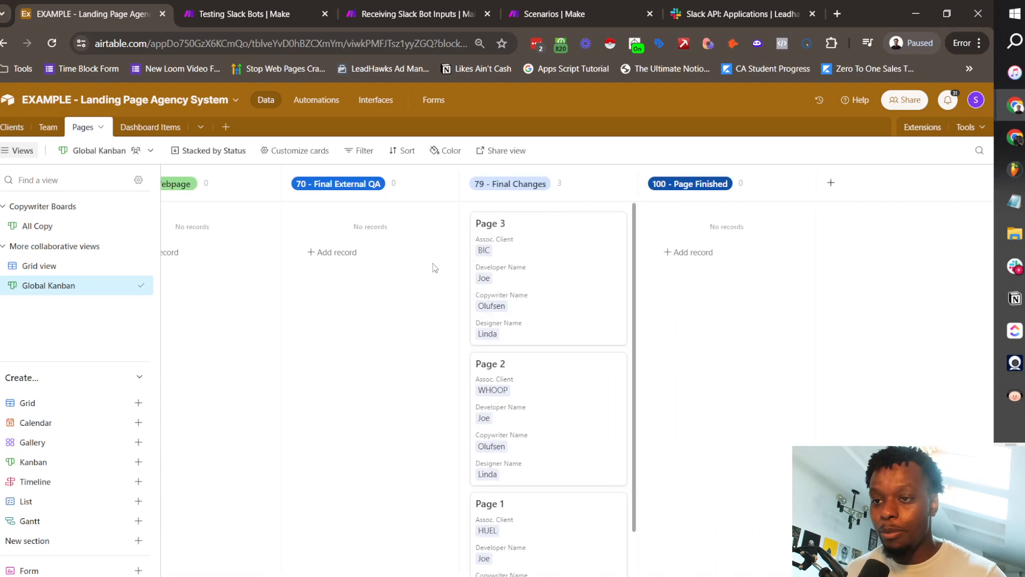
pyautogui.hscroll(-5, 419, 260)
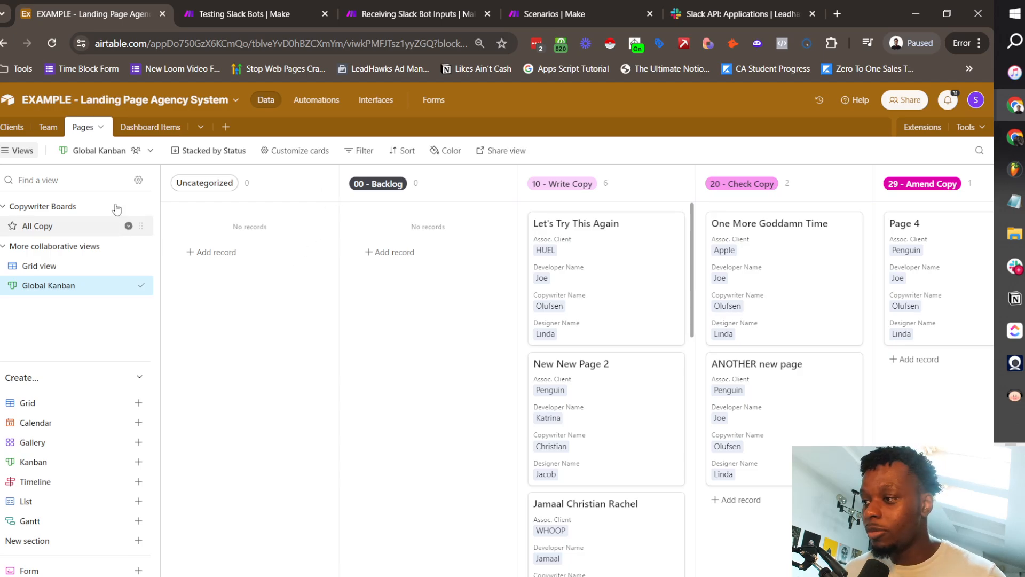
pyautogui.hscroll(8, 602, 288)
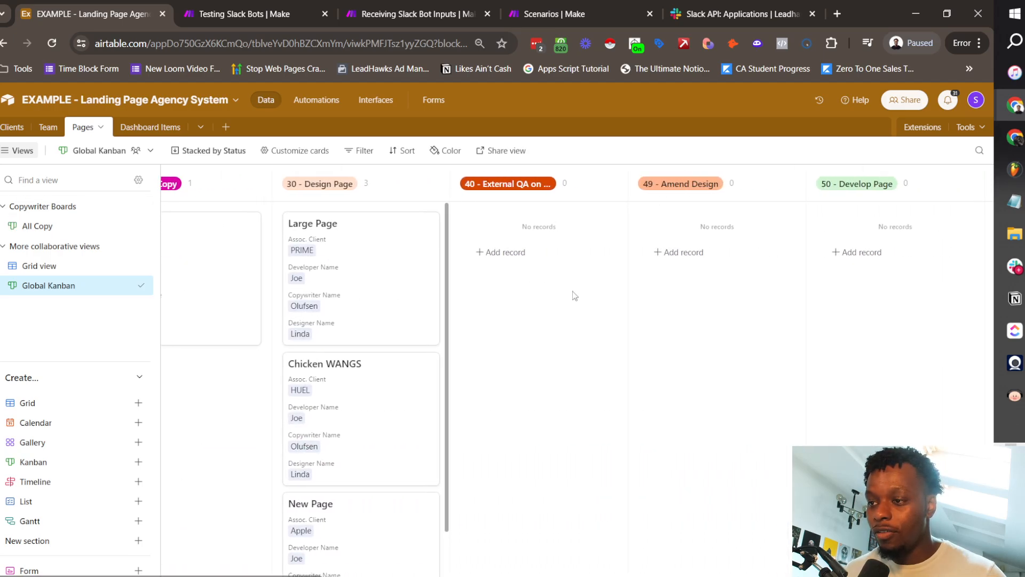
pyautogui.hscroll(-8, 572, 293)
# Examine the columns of the Clients table in the Landing Page Agency System base, including the manager and Slack ID fields
pyautogui.click(15, 127)
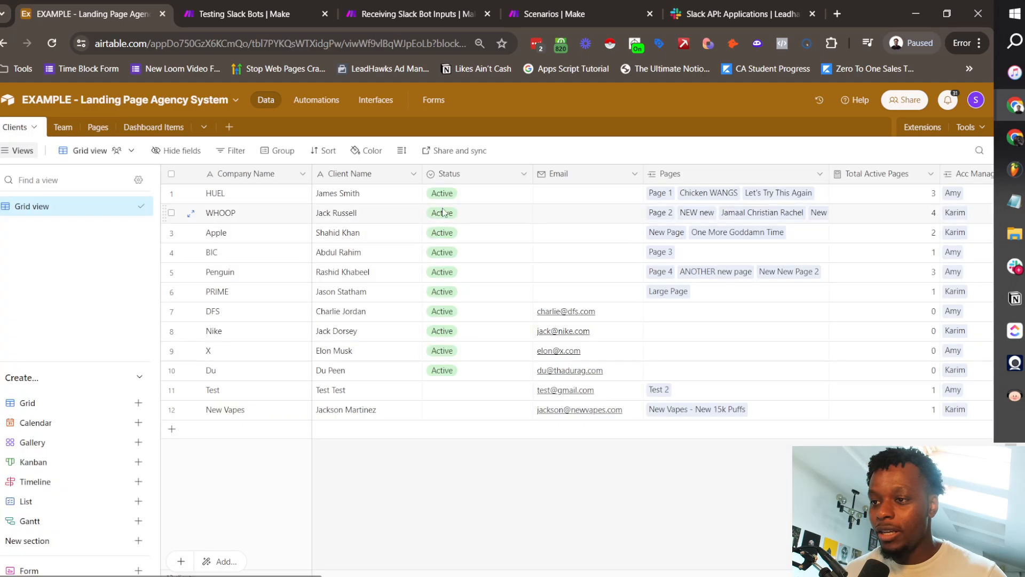
pyautogui.hscroll(10, 658, 225)
pyautogui.hscroll(15, 658, 226)
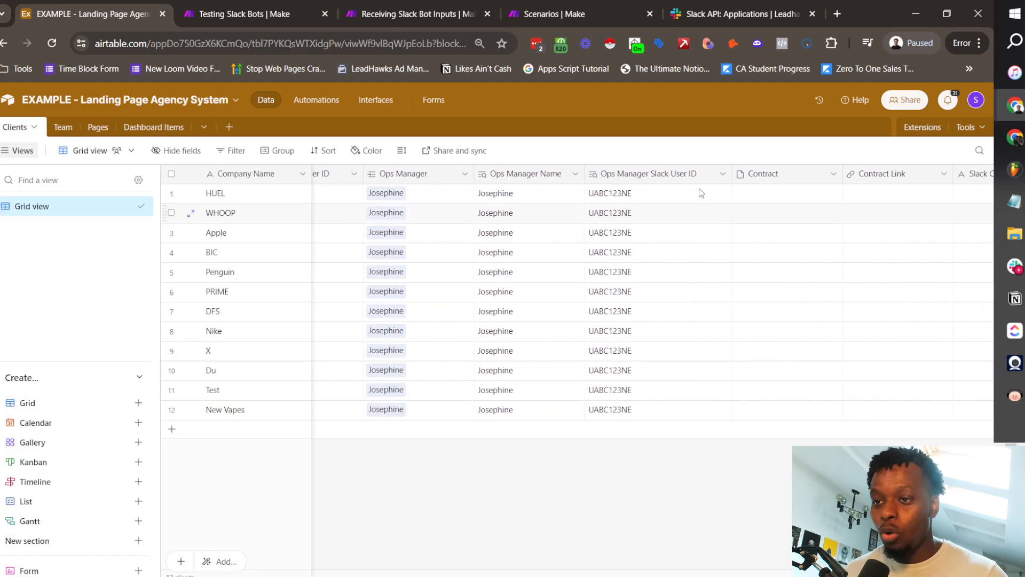
pyautogui.hscroll(-20, 808, 202)
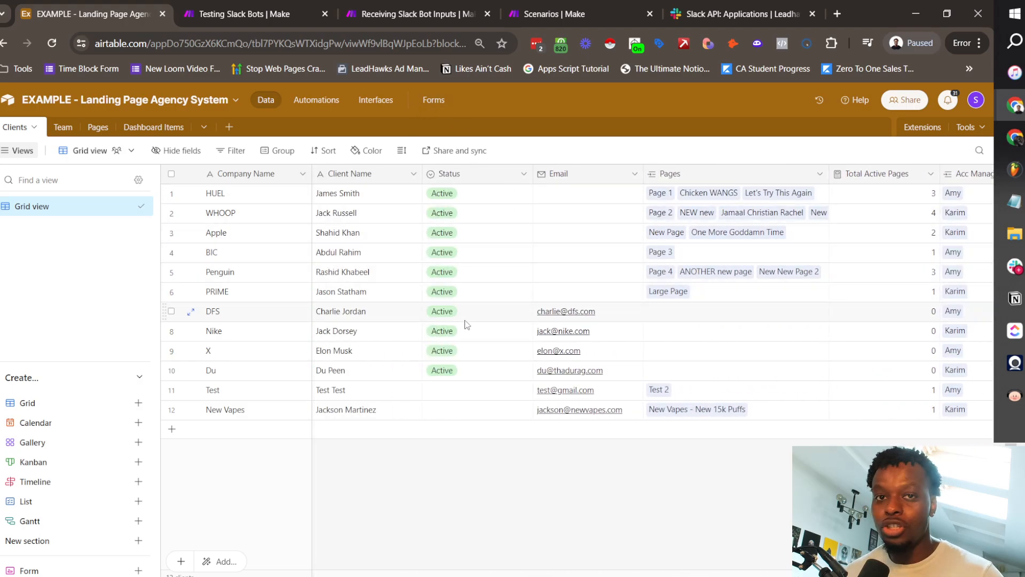
pyautogui.click(98, 126)
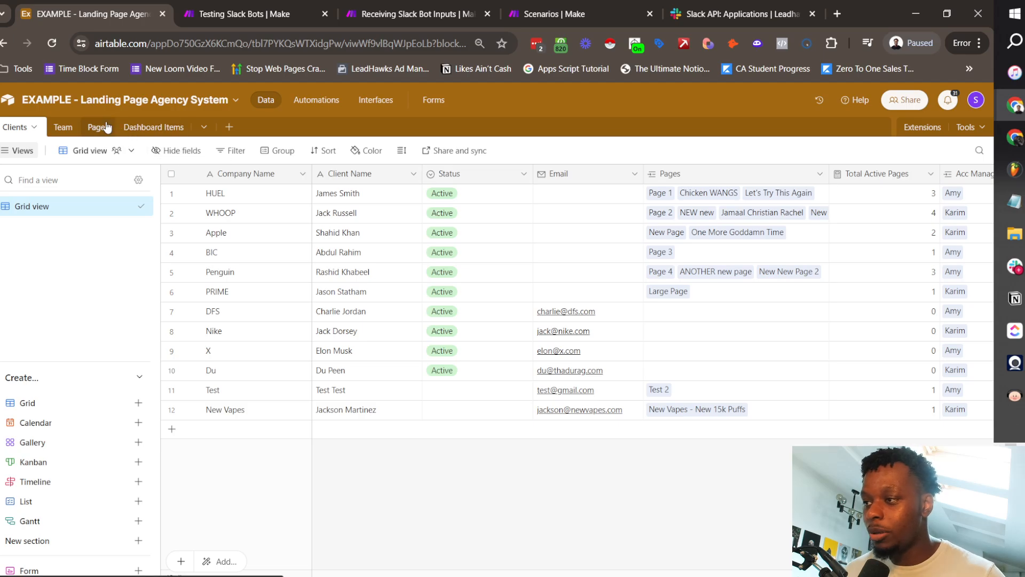
# Return to the Slack API site and open the Landing Page Copy Approval app's permissions settings
pyautogui.click(727, 13)
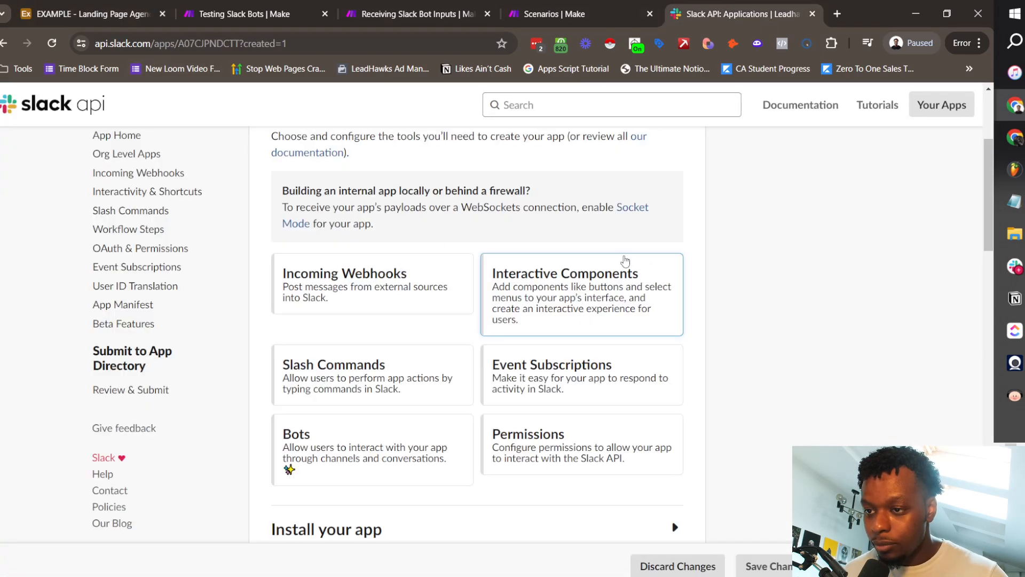
pyautogui.scroll(3, 447, 289)
pyautogui.scroll(-4, 446, 289)
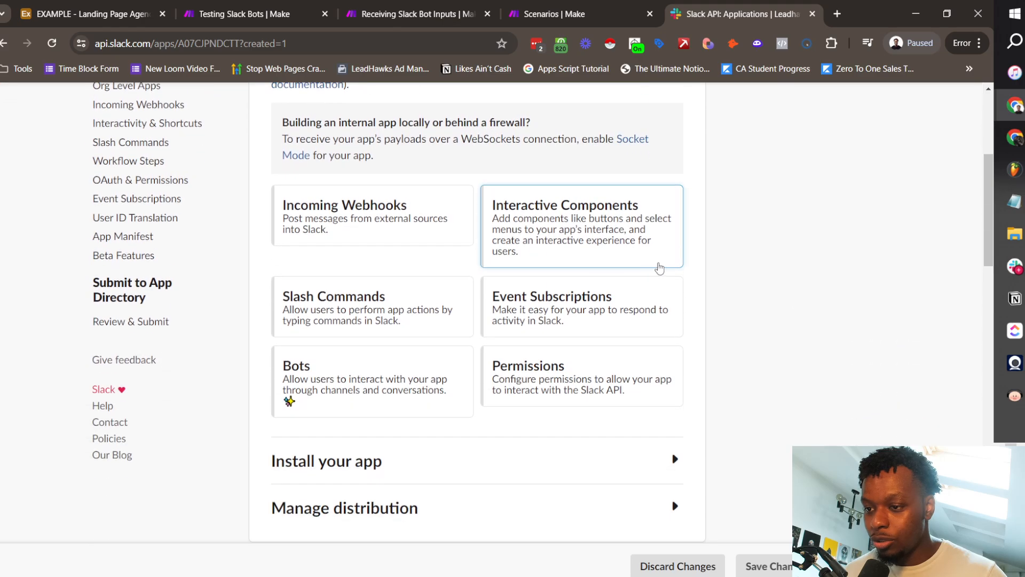
pyautogui.click(567, 380)
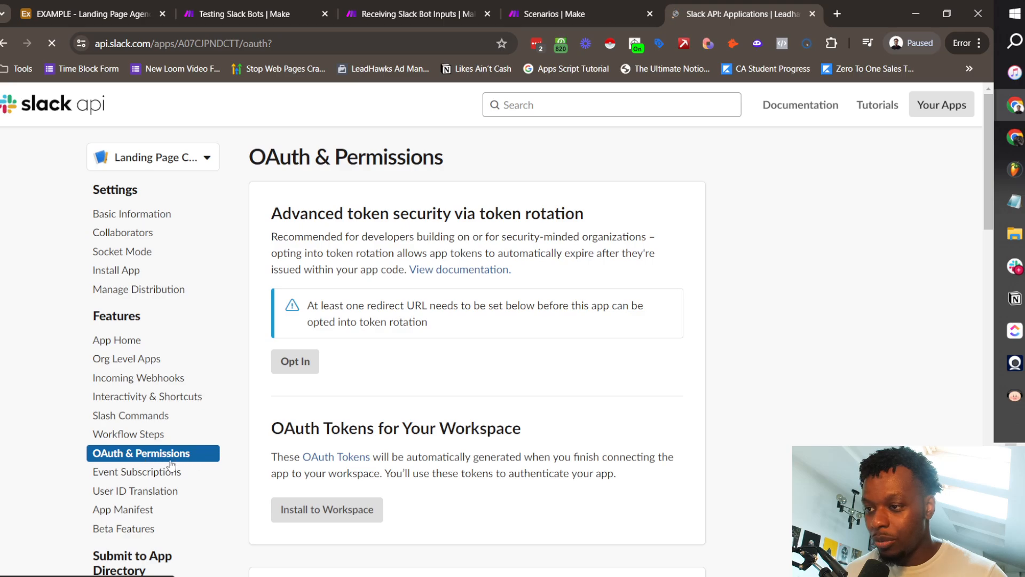
# Consult the scope list in the untitled Notepad file and add the channels:manage scope to the app's Bot Token Scopes
pyautogui.scroll(-8, 673, 283)
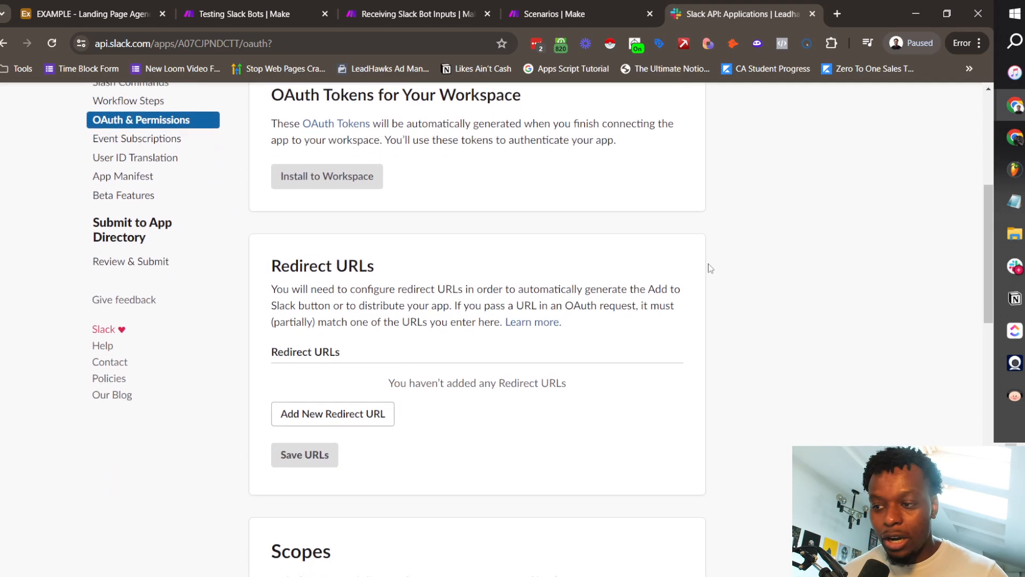
pyautogui.scroll(-2, 434, 240)
pyautogui.scroll(-1, 307, 217)
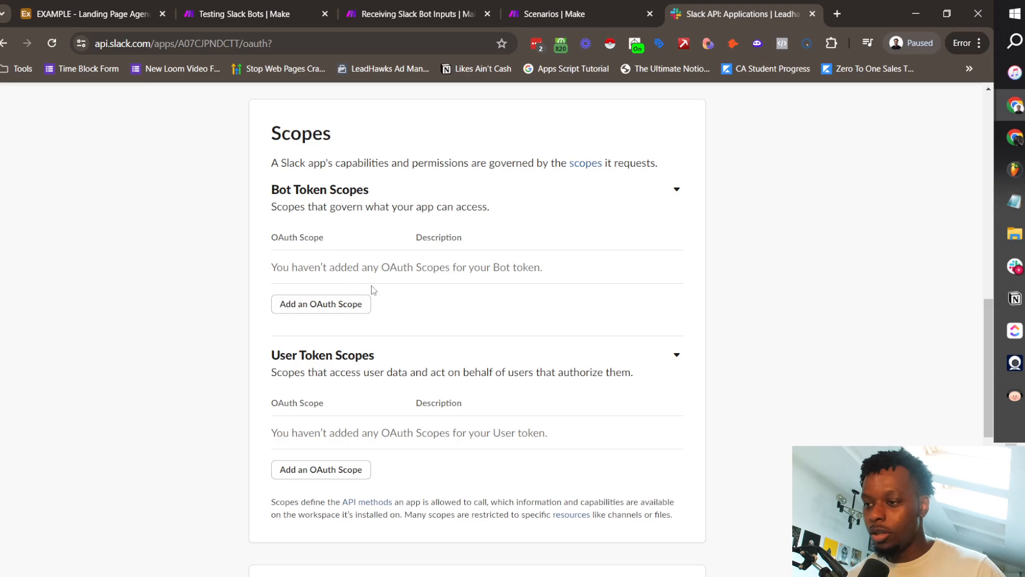
pyautogui.click(347, 305)
pyautogui.moveTo(1014, 202)
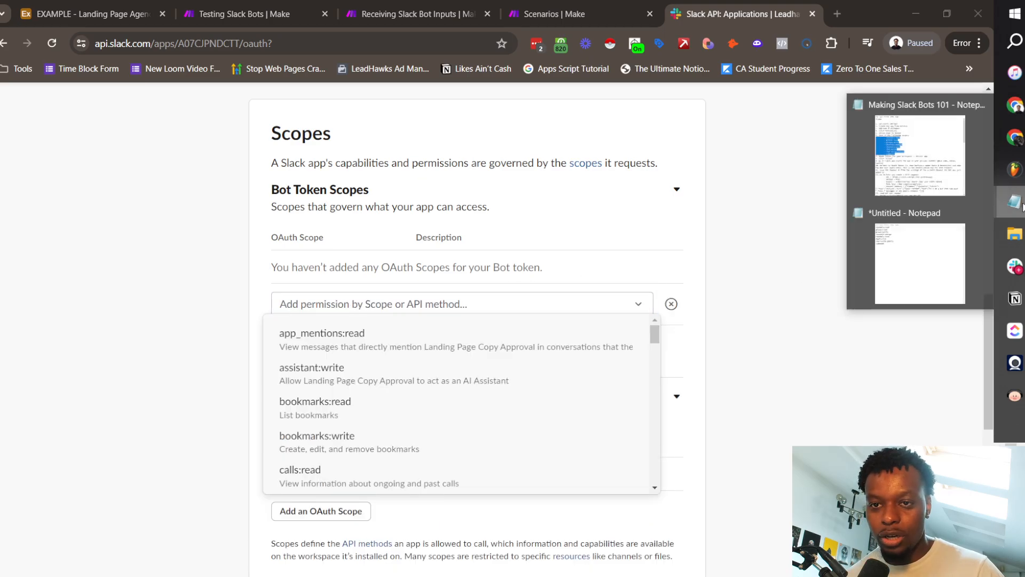
pyautogui.click(920, 213)
pyautogui.moveTo(902, 187); pyautogui.dragTo(811, 86)
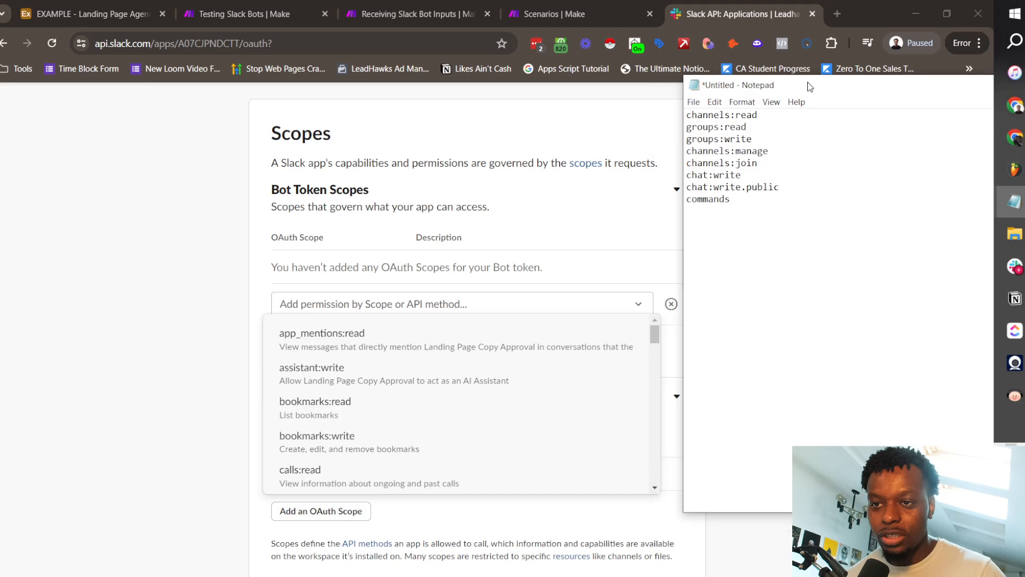
pyautogui.click(387, 306)
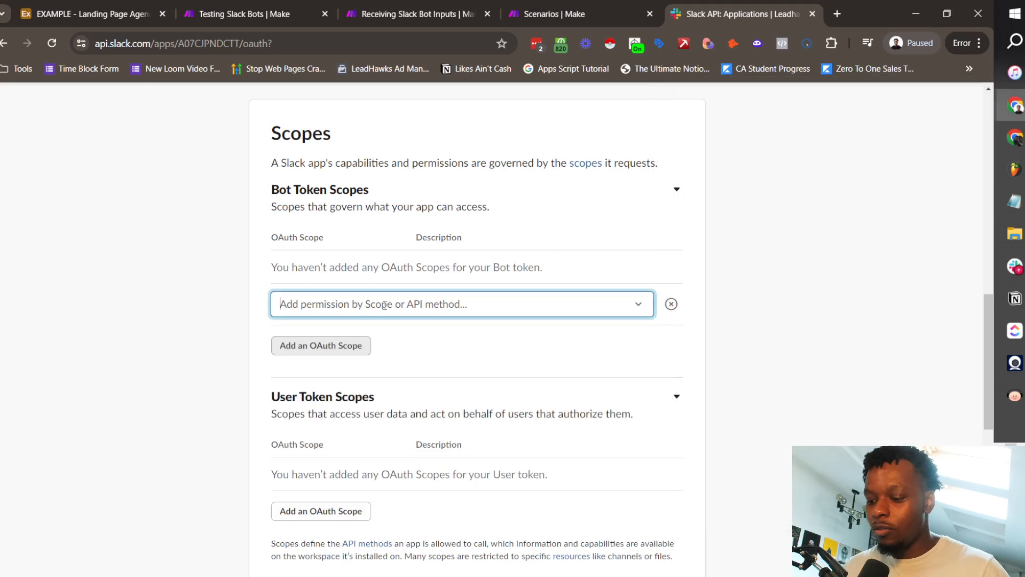
pyautogui.write('chann')
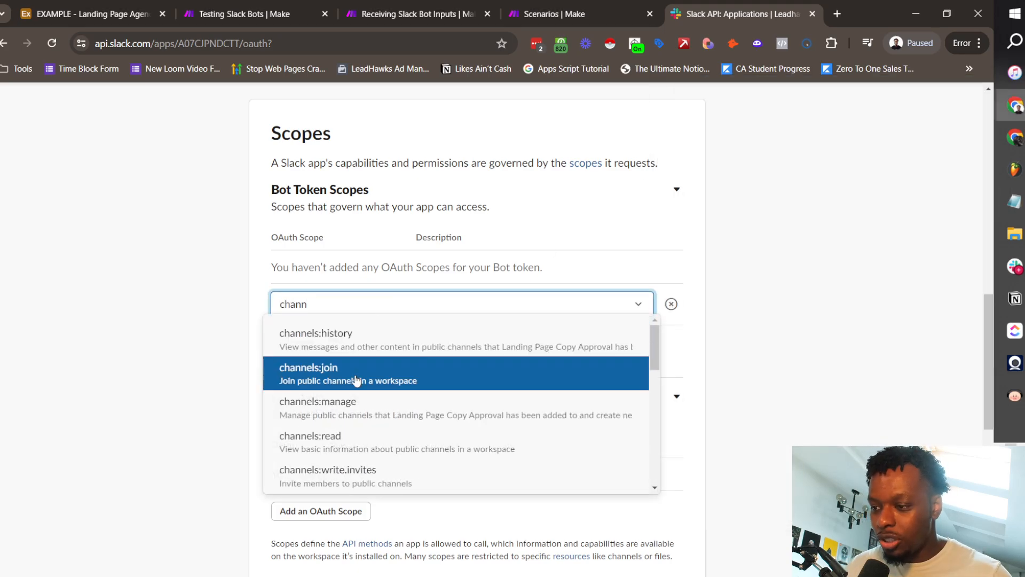
pyautogui.click(350, 407)
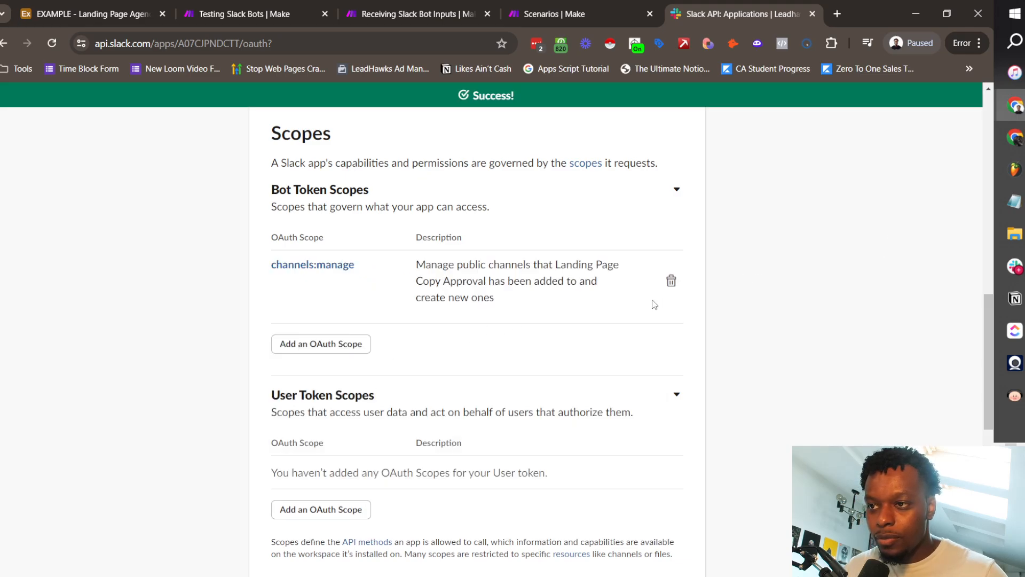
# Check the Notepad scope list and add the channels:read scope to the Bot Token Scopes
pyautogui.hotkey('alt', 'Tab')
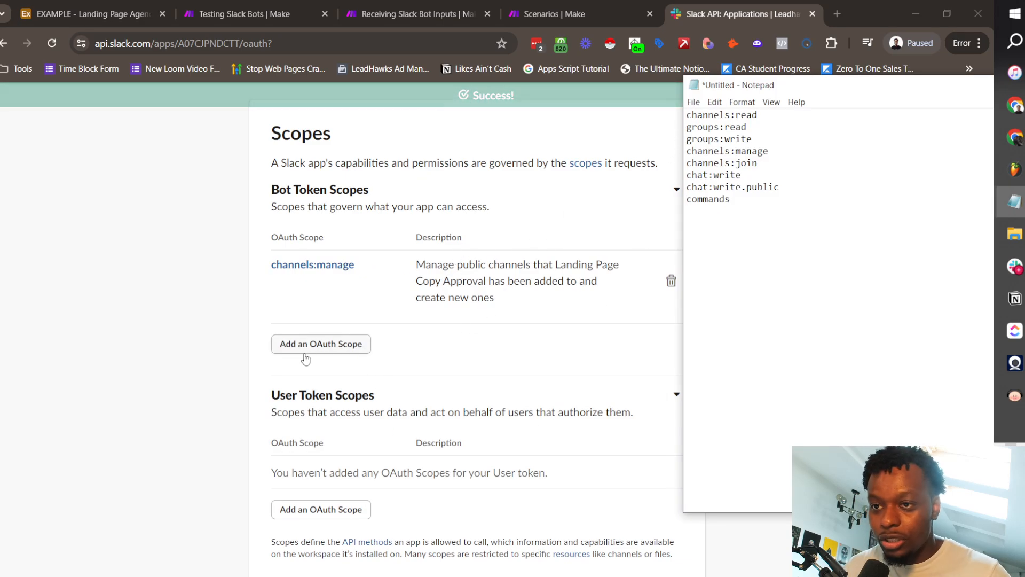
pyautogui.click(323, 346)
pyautogui.write('channe')
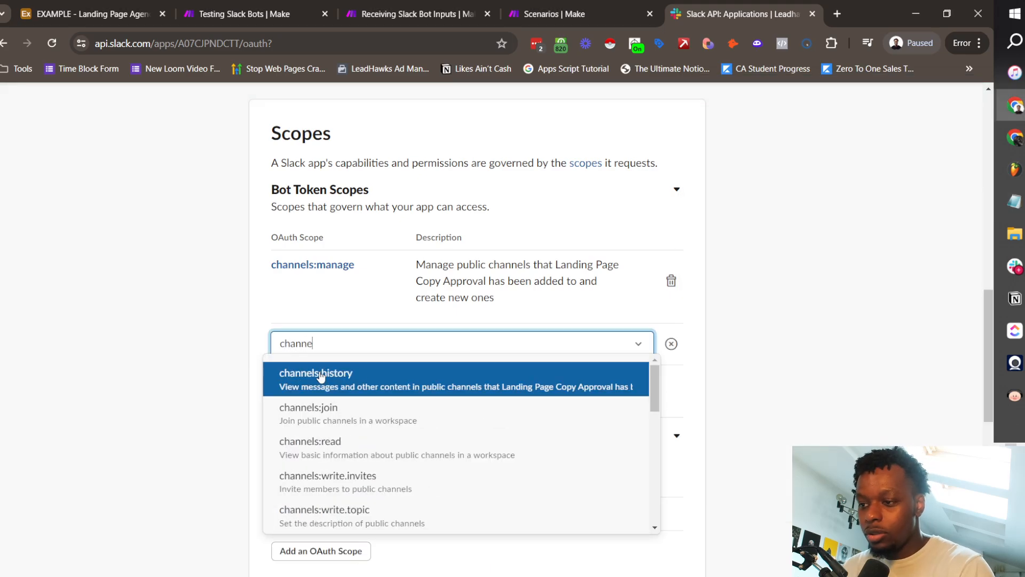
pyautogui.click(334, 451)
# Add the groups:read and groups:write scopes from the Notepad list to the Bot Token Scopes
pyautogui.hotkey('alt', 'Tab')
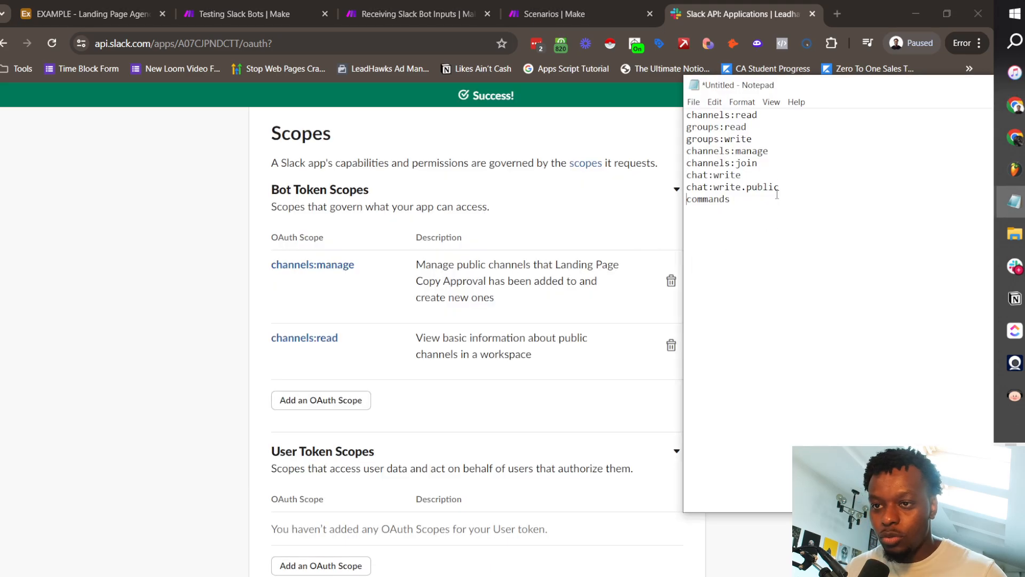
pyautogui.hotkey('alt', 'Tab')
pyautogui.click(324, 401)
pyautogui.write('g')
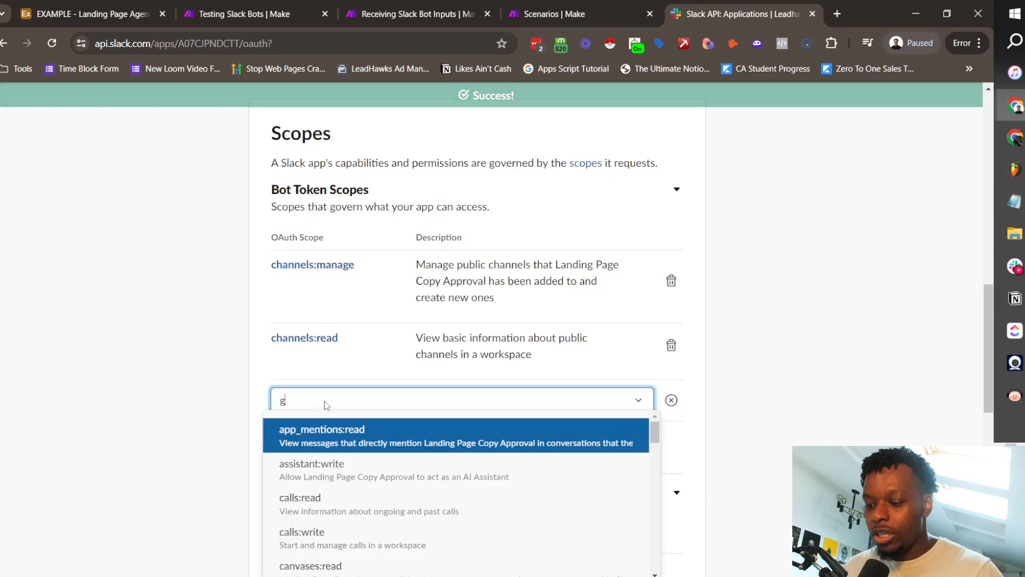
pyautogui.write('roups')
pyautogui.click(334, 458)
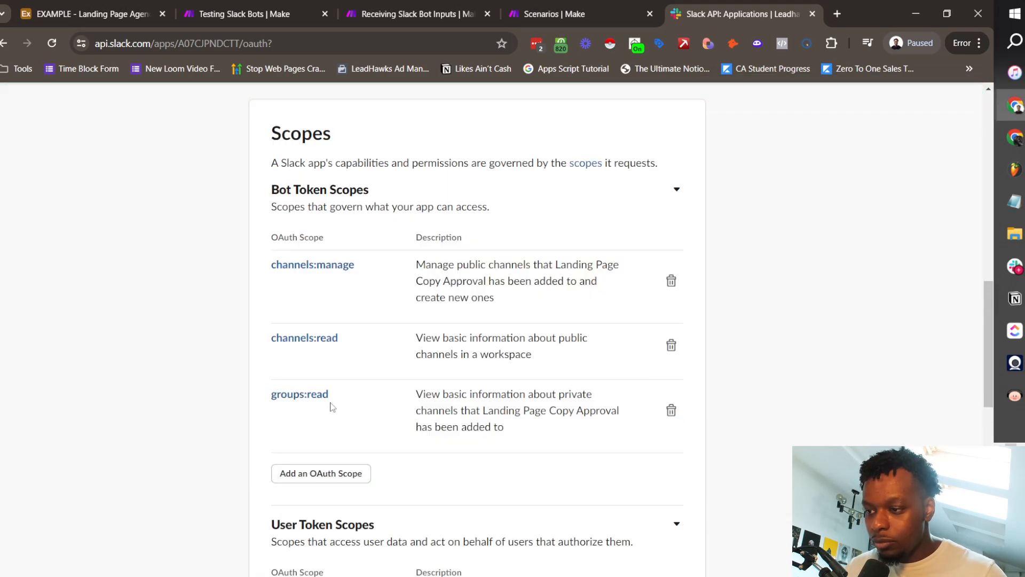
pyautogui.click(326, 474)
pyautogui.scroll(-2, 348, 444)
pyautogui.write('groups')
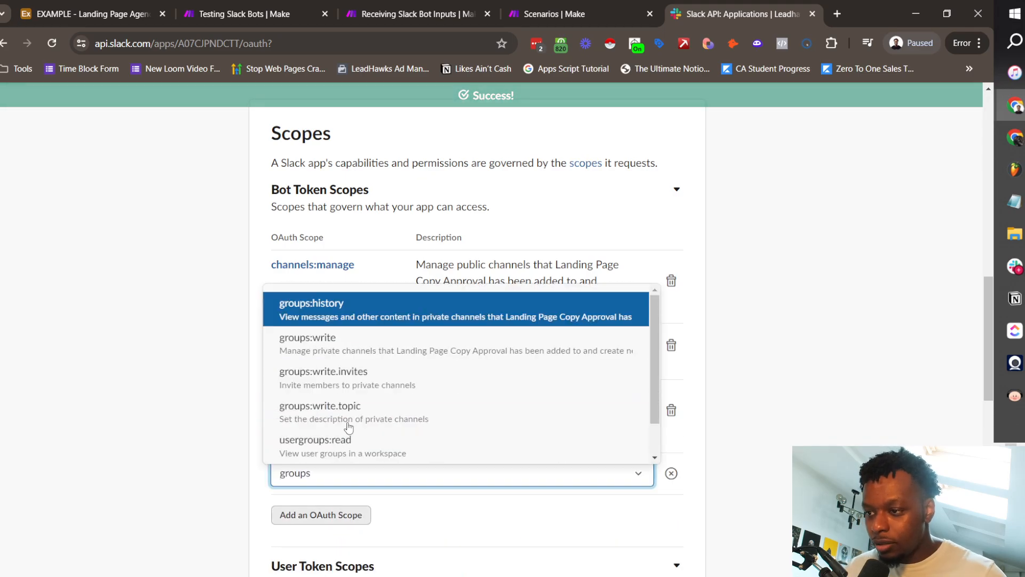
pyautogui.press('Down')
pyautogui.press('Return')
# Recheck the Notepad list and add the channels:join scope to the Bot Token Scopes
pyautogui.hotkey('alt', 'Tab')
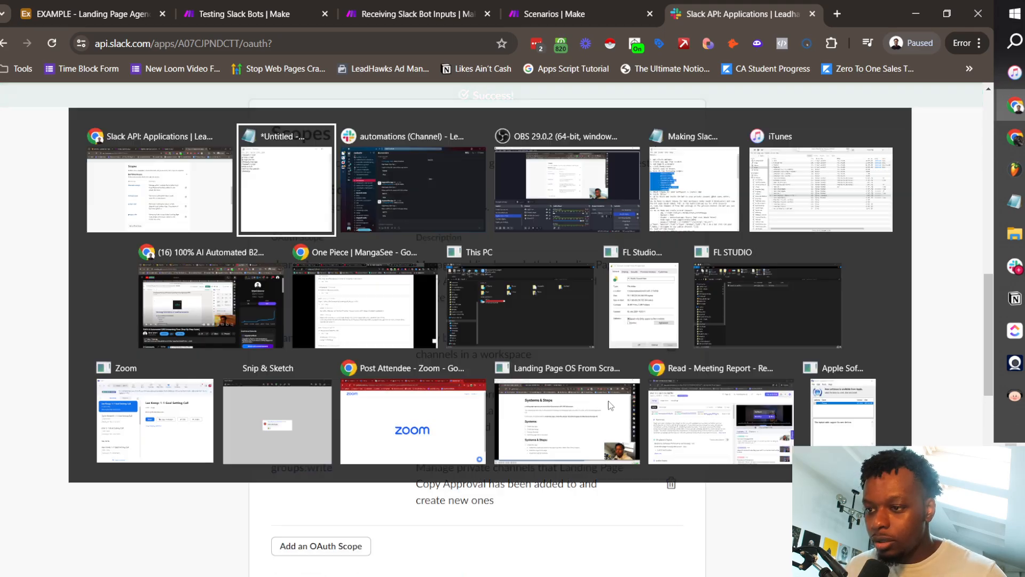
pyautogui.click(236, 414)
pyautogui.scroll(-3, 236, 414)
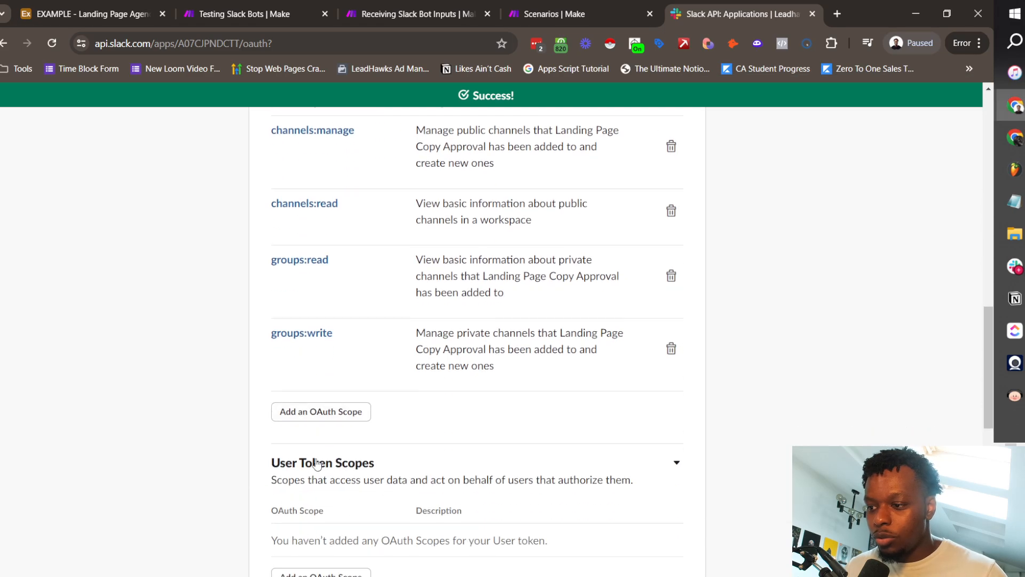
pyautogui.click(321, 412)
pyautogui.hotkey('alt', 'Tab')
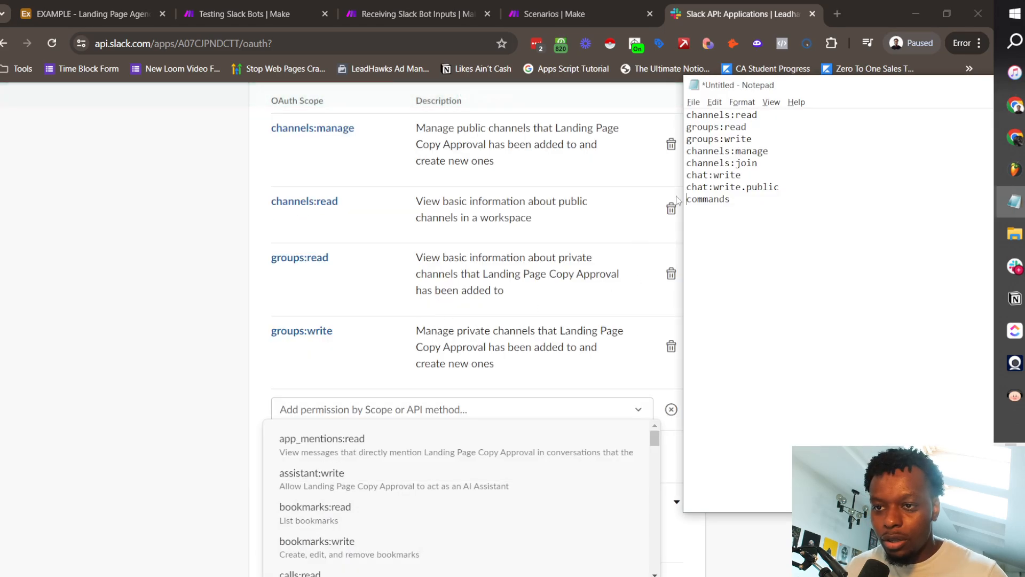
pyautogui.click(304, 407)
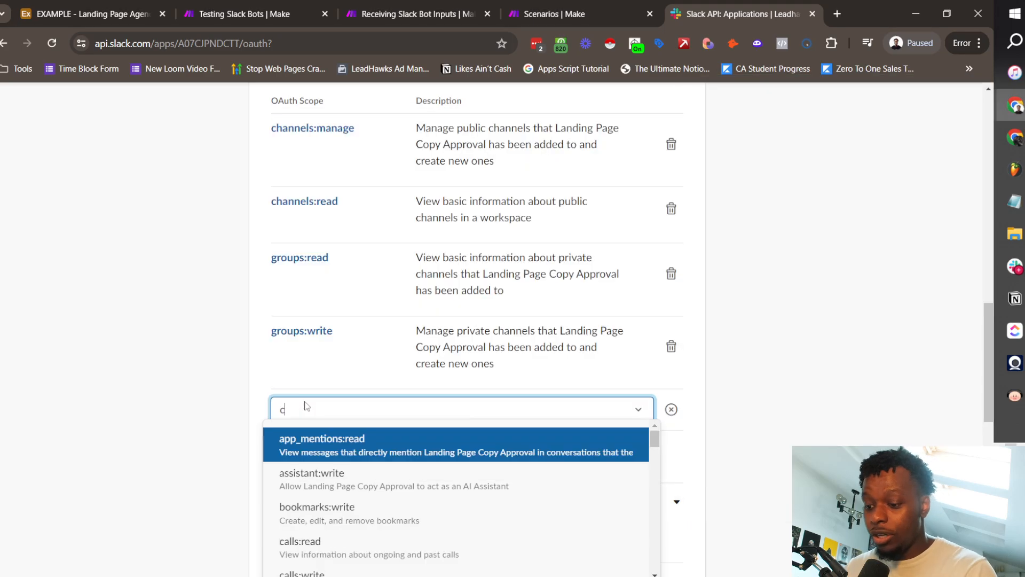
pyautogui.write('channels')
pyautogui.click(336, 483)
# Add the chat:write and chat:write.public scopes to the Bot Token Scopes, checking them against the Notepad list
pyautogui.hotkey('alt', 'Tab')
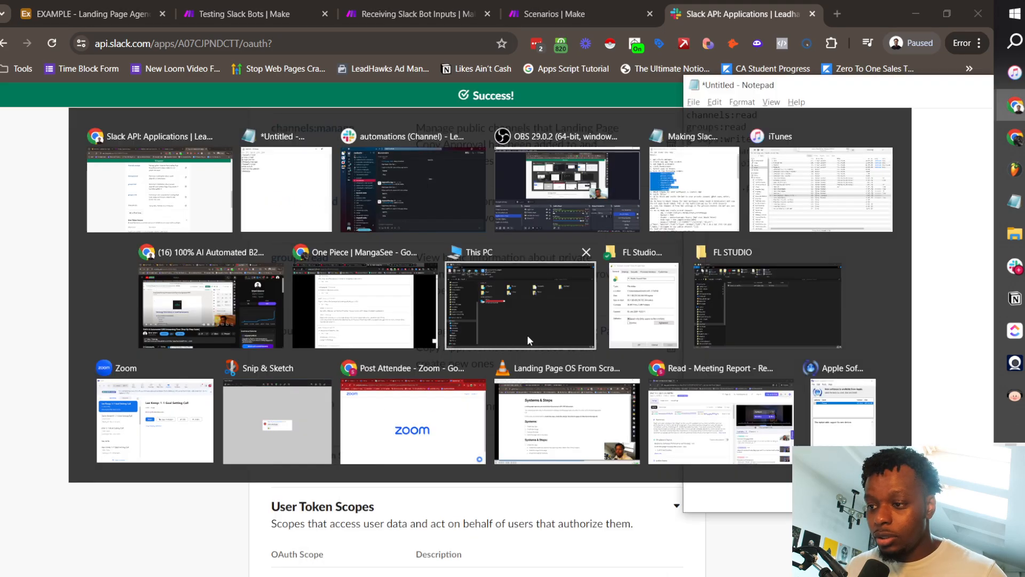
pyautogui.hotkey('alt', 'Tab')
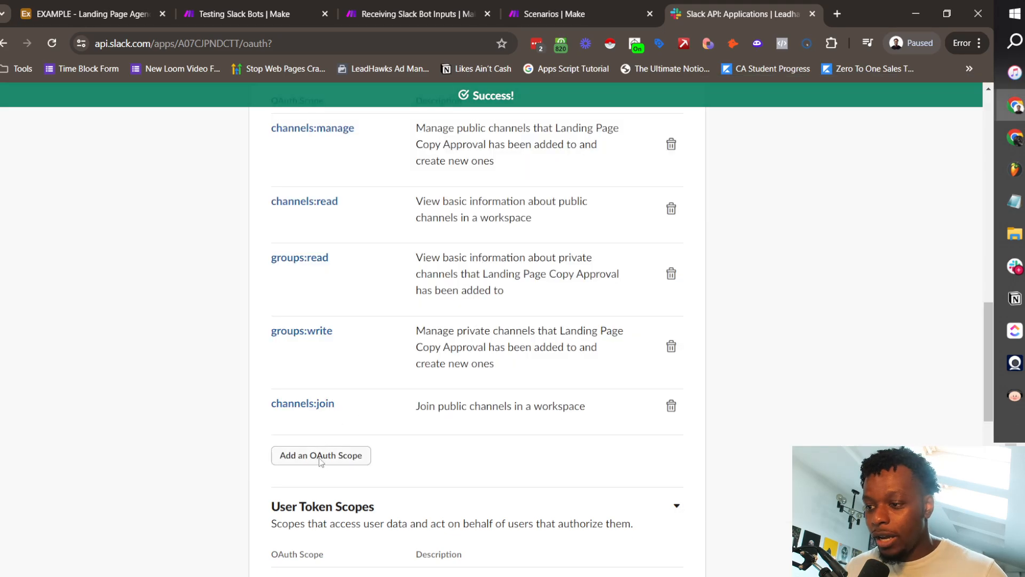
pyautogui.click(331, 456)
pyautogui.write('chat')
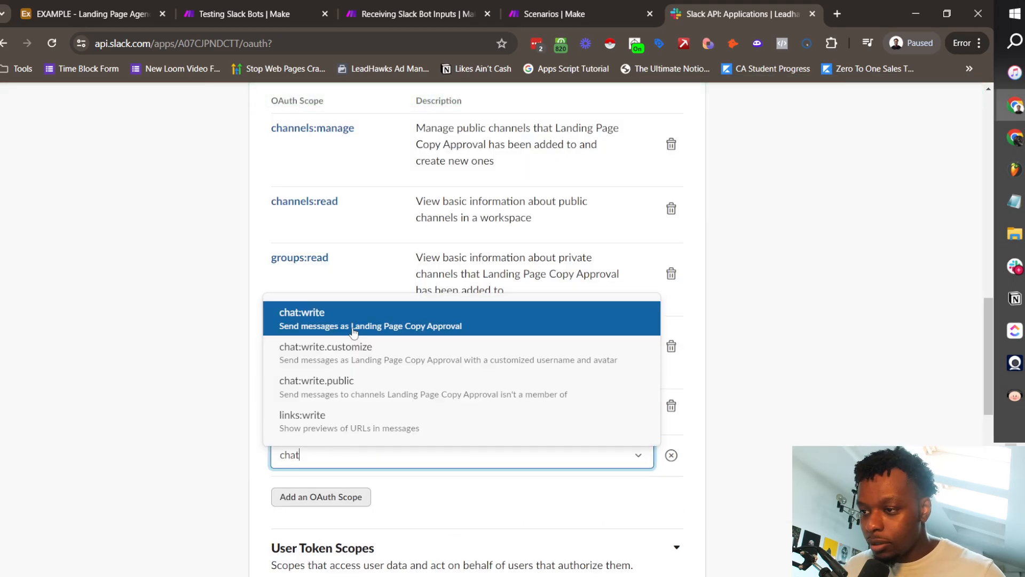
pyautogui.click(419, 325)
pyautogui.click(346, 513)
pyautogui.write('chat')
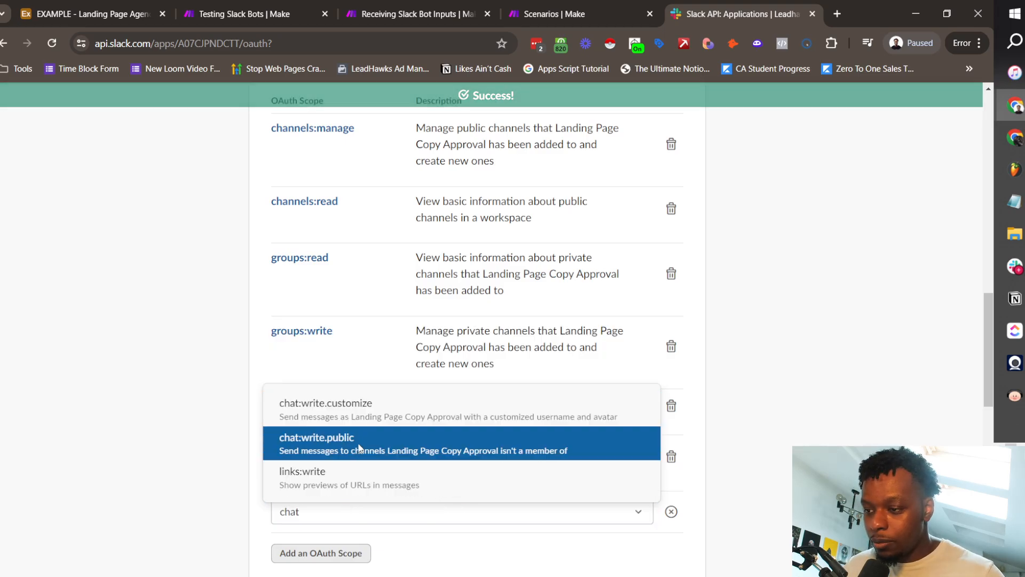
pyautogui.click(359, 448)
pyautogui.hotkey('alt', 'Tab')
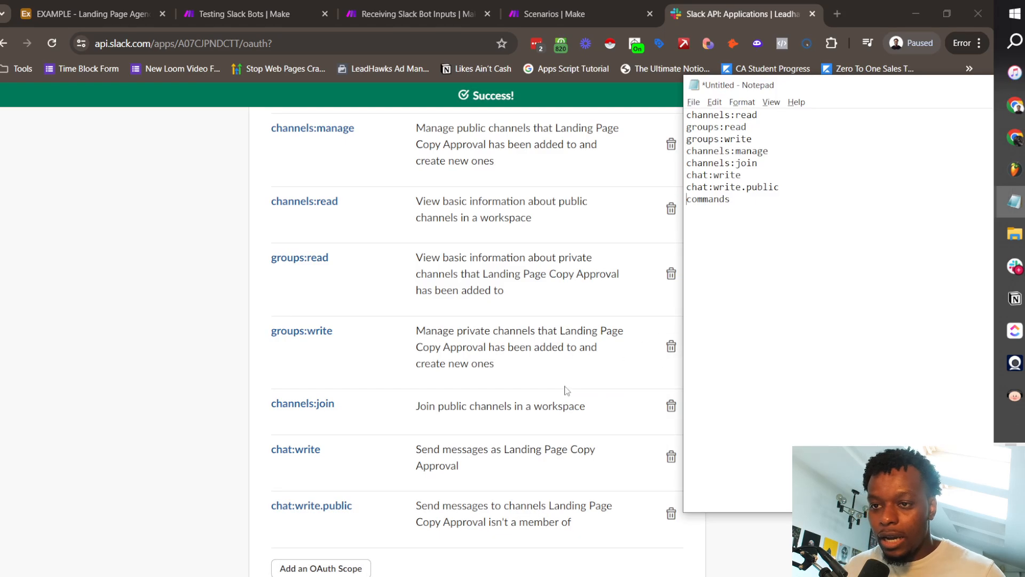
# Add the commands scope to the Bot Token Scopes as the last entry from the Notepad list
pyautogui.hotkey('alt', 'Tab')
pyautogui.scroll(-4, 328, 378)
pyautogui.click(327, 368)
pyautogui.write('comman')
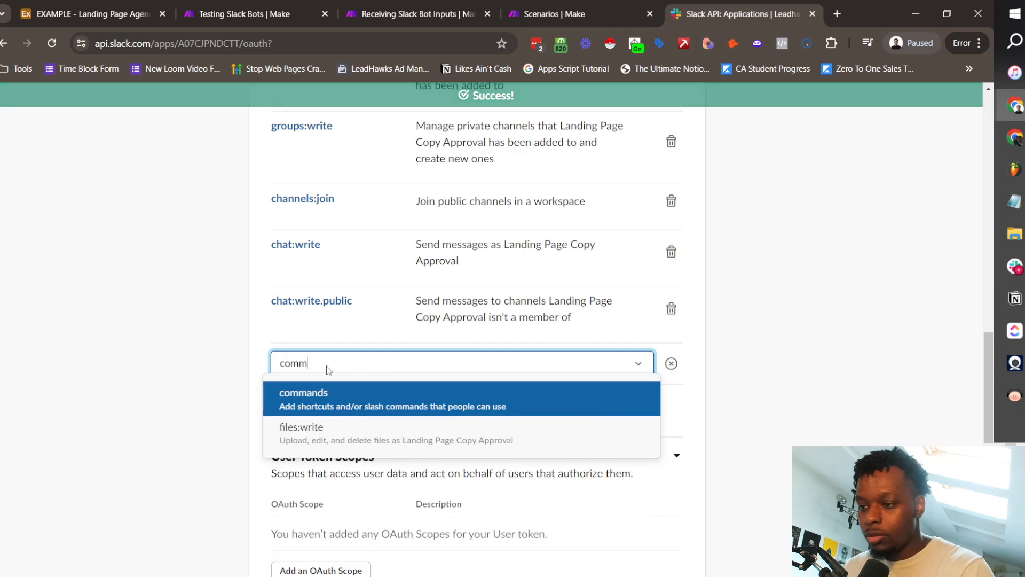
pyautogui.click(329, 398)
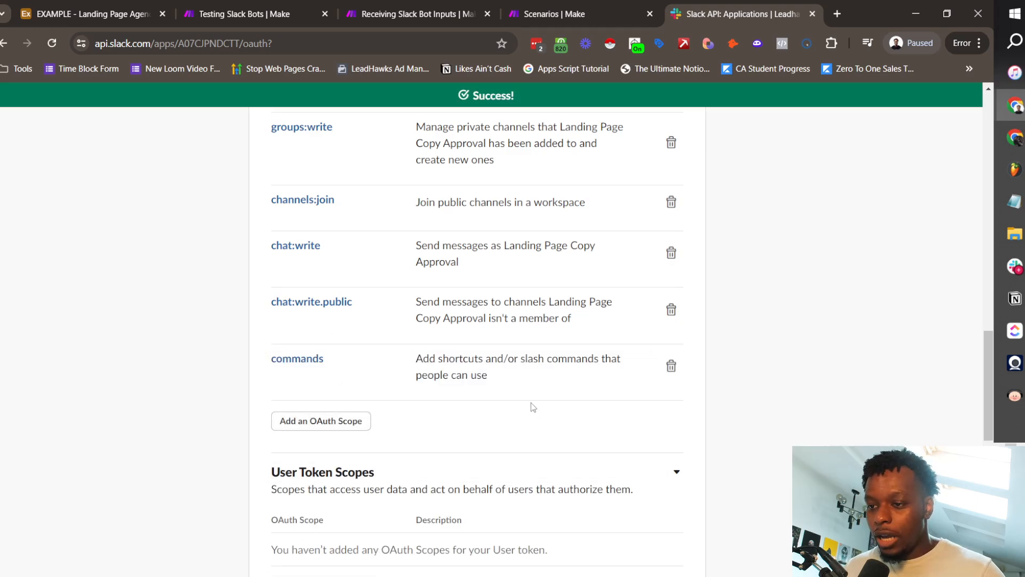
# Review the added Bot Token Scopes and the remaining sections of the OAuth & Permissions page
pyautogui.scroll(8, 460, 329)
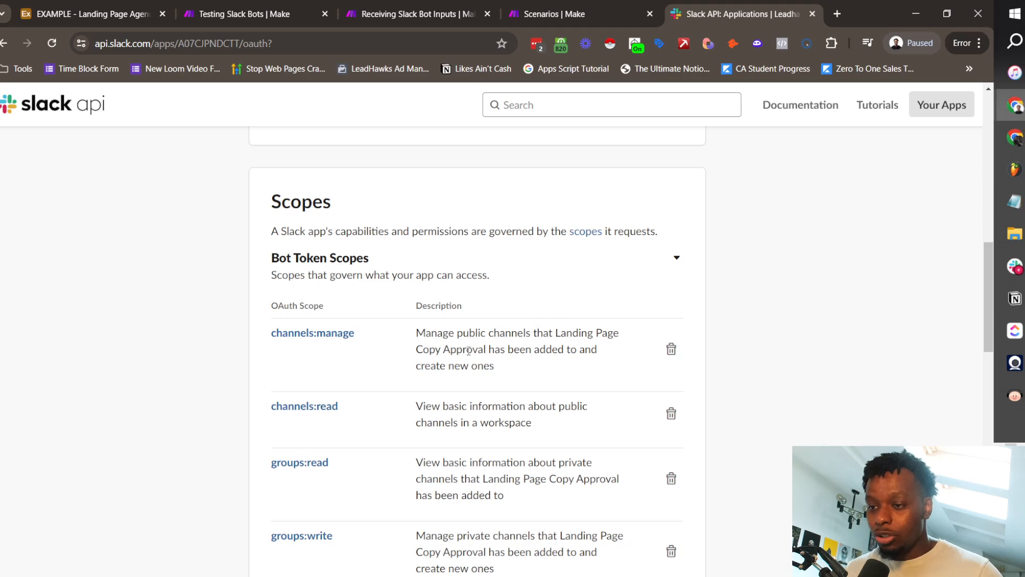
pyautogui.scroll(-2, 534, 289)
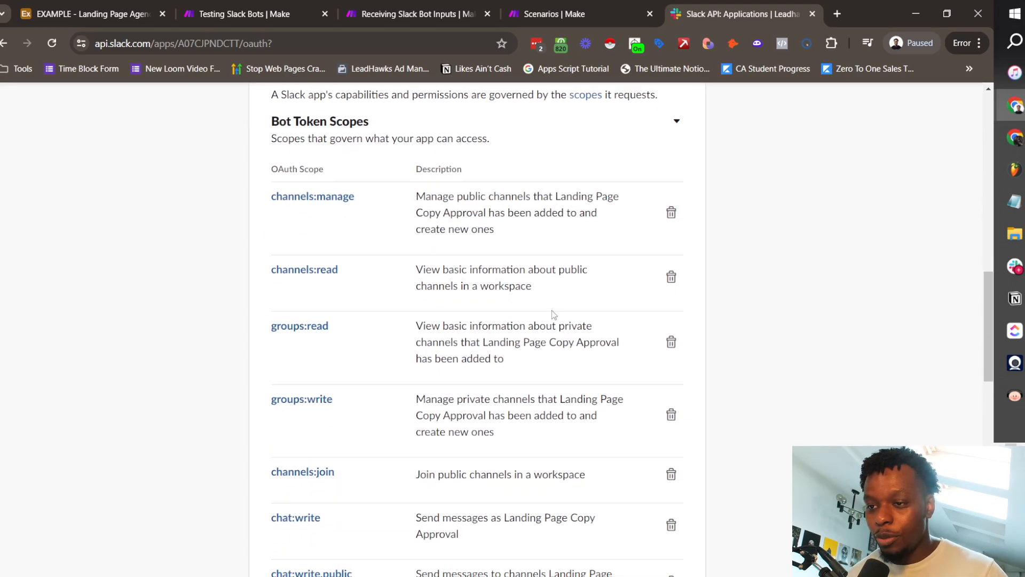
pyautogui.scroll(-2, 554, 314)
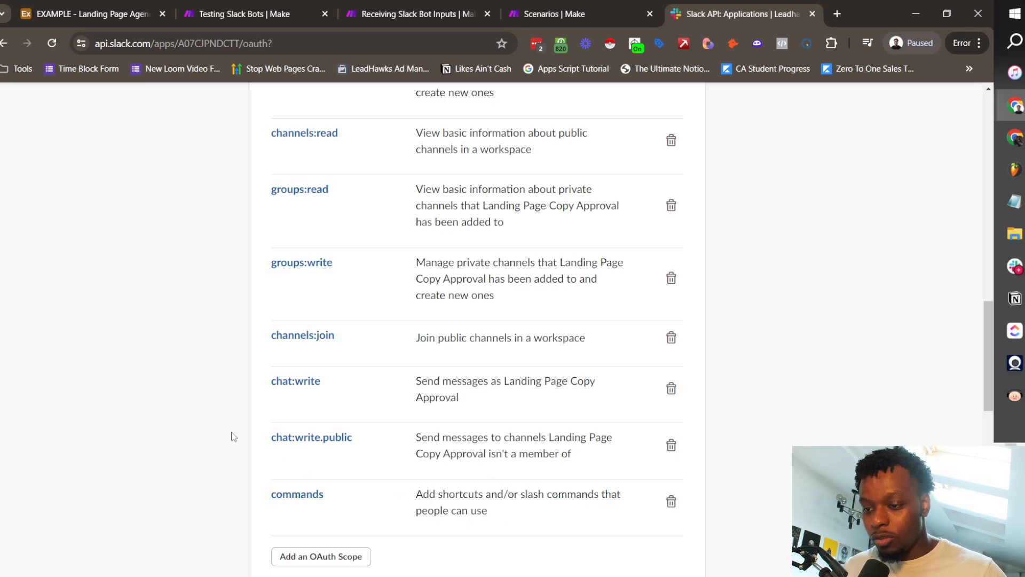
pyautogui.scroll(-5, 191, 383)
pyautogui.scroll(-4, 191, 381)
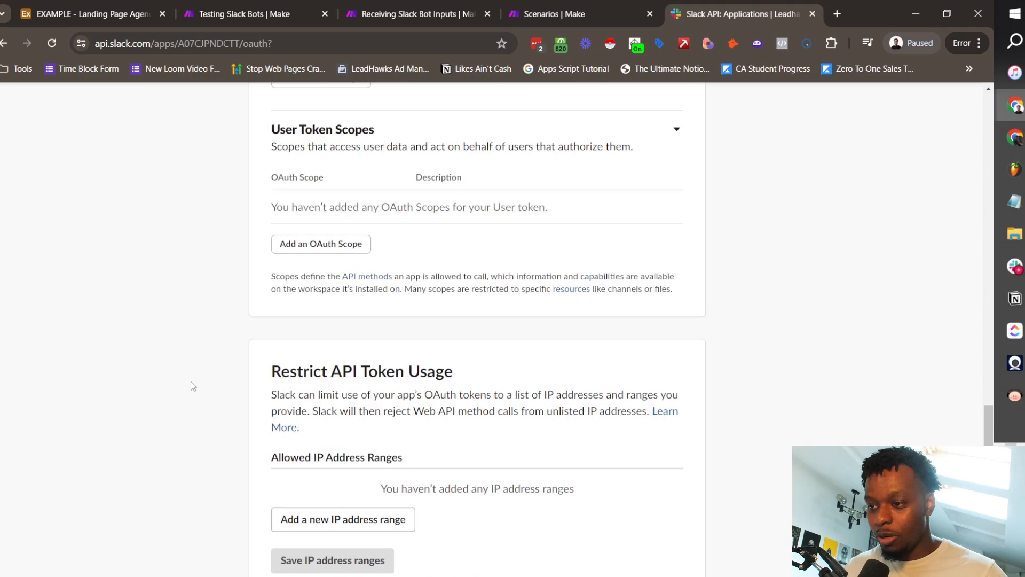
pyautogui.scroll(15, 190, 381)
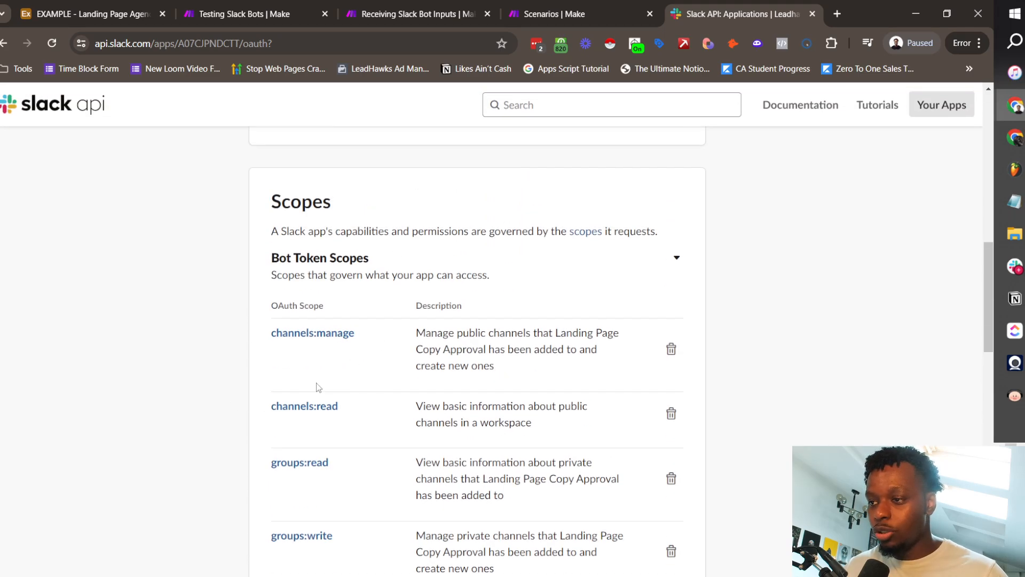
pyautogui.scroll(12, 318, 386)
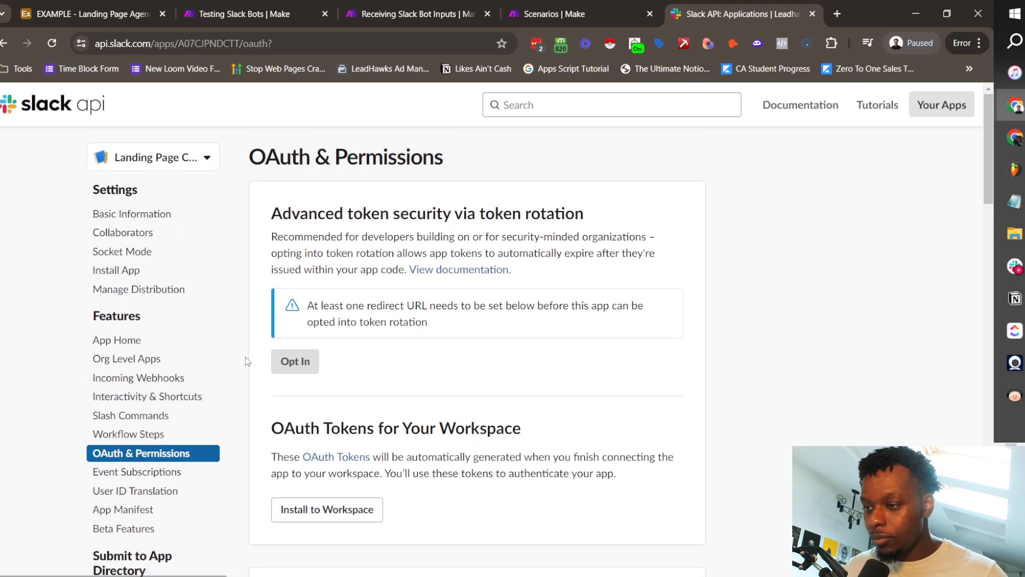
# Install the Landing Page Copy Approval app to the Leadhawks workspace from Basic Information and allow the requested permissions
pyautogui.click(147, 222)
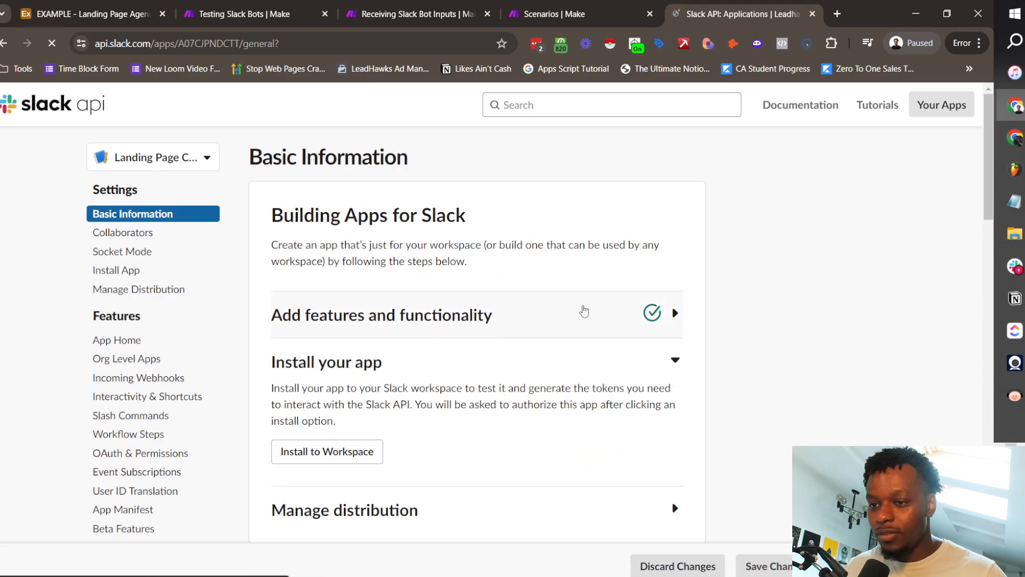
pyautogui.scroll(-3, 663, 374)
pyautogui.click(674, 226)
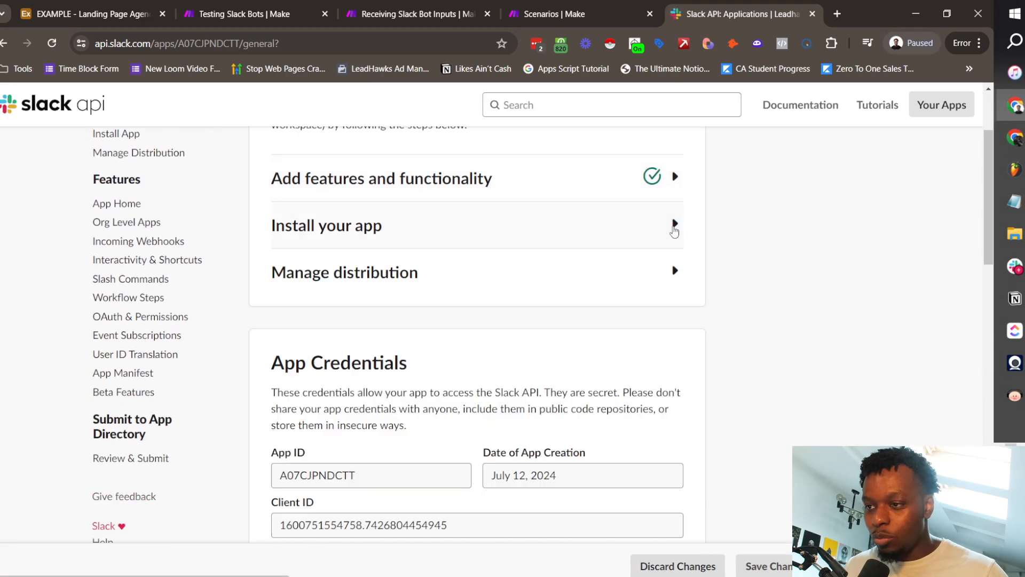
pyautogui.click(456, 226)
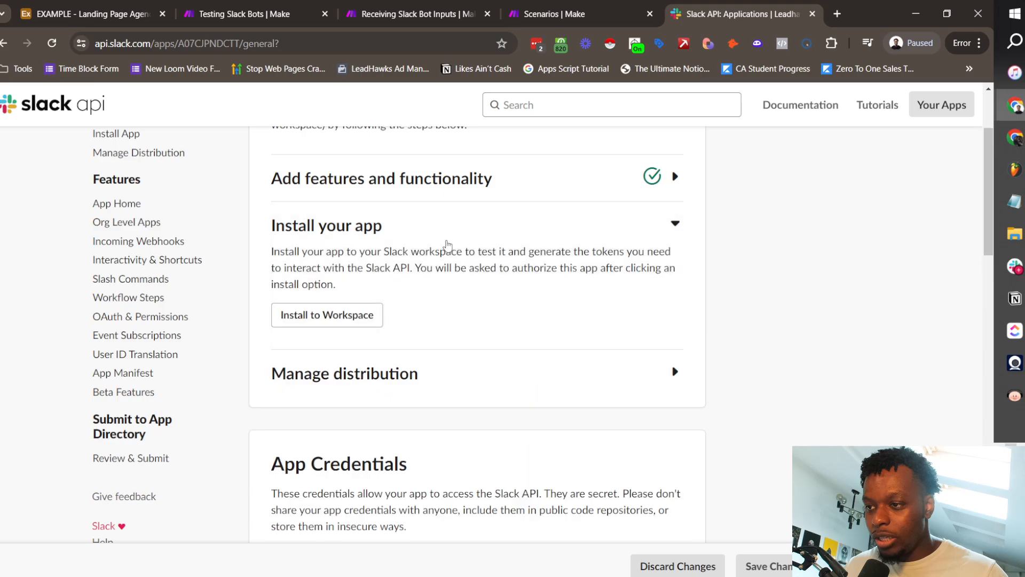
pyautogui.click(345, 315)
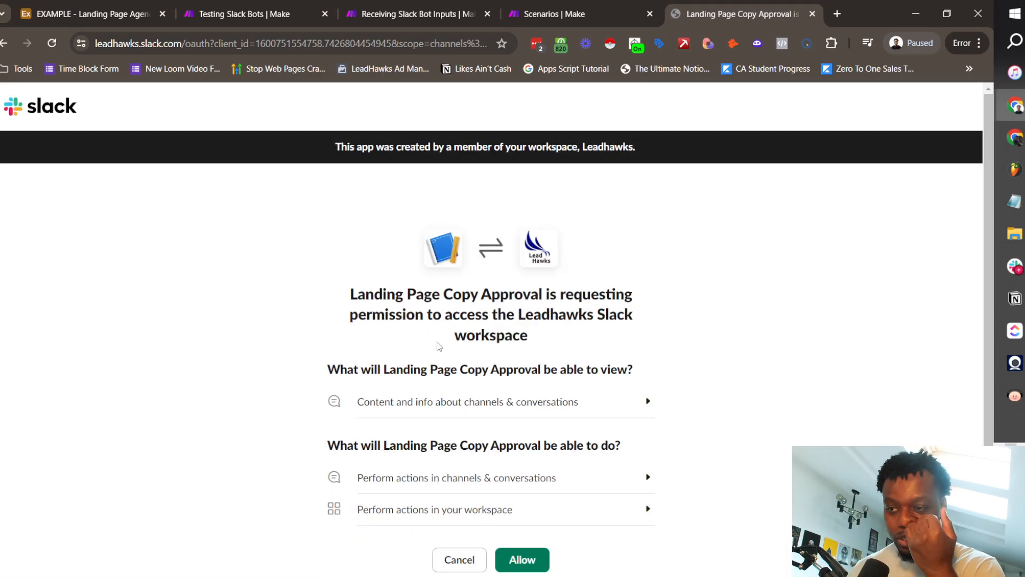
pyautogui.scroll(-1, 491, 367)
pyautogui.scroll(-1, 490, 367)
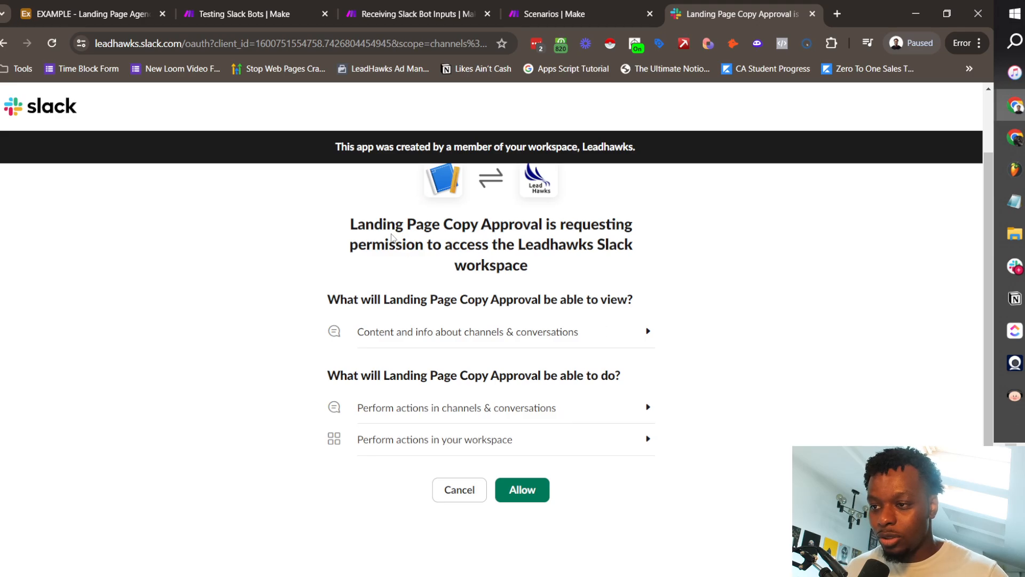
pyautogui.click(522, 490)
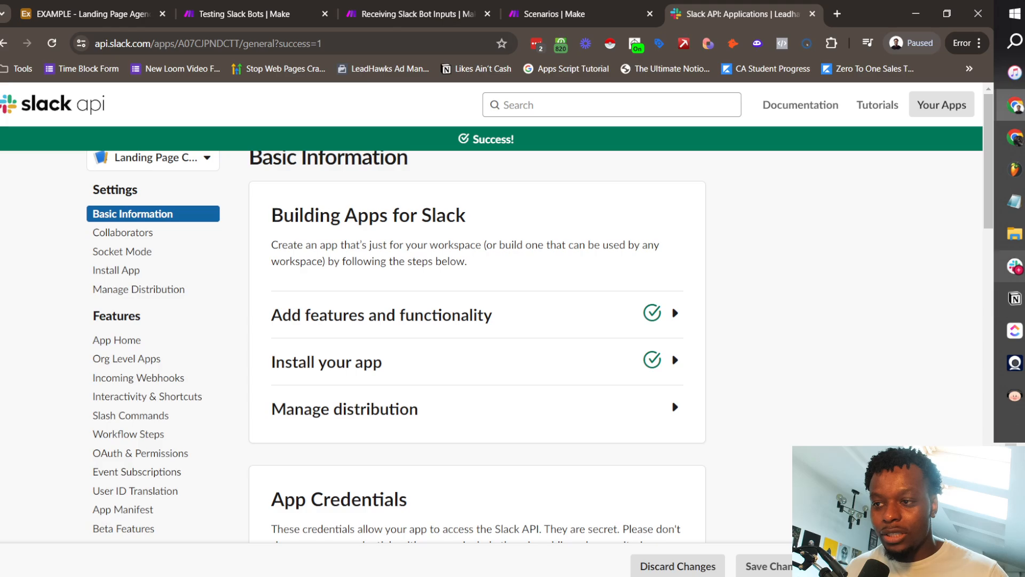
pyautogui.moveTo(1015, 265)
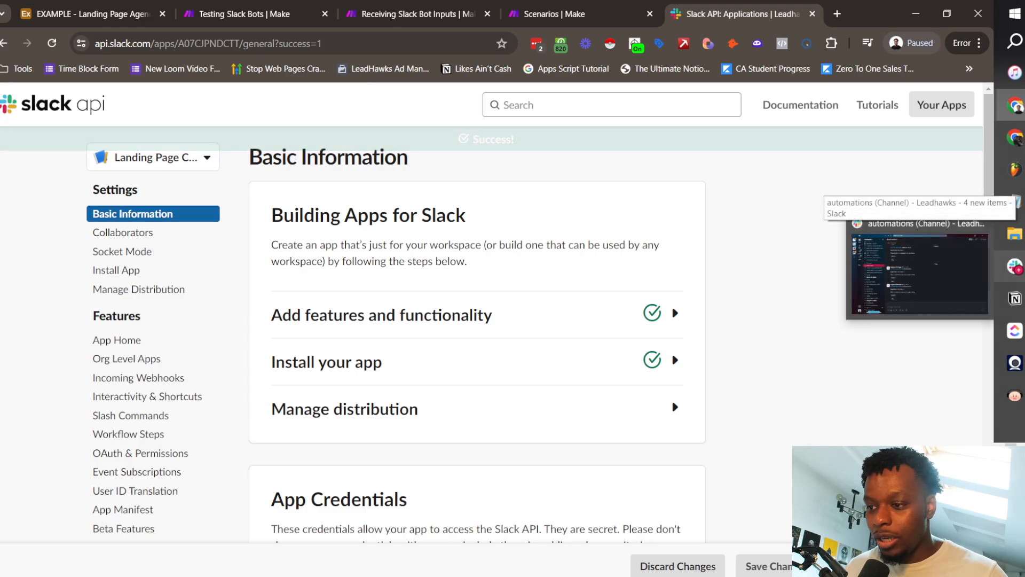
pyautogui.click(1015, 266)
pyautogui.click(409, 529)
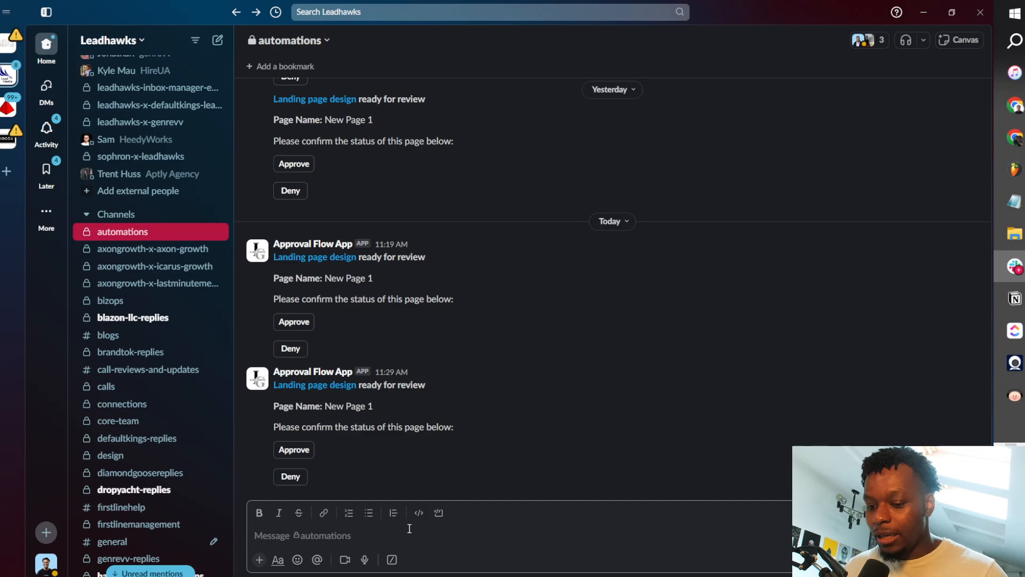
pyautogui.write('@land')
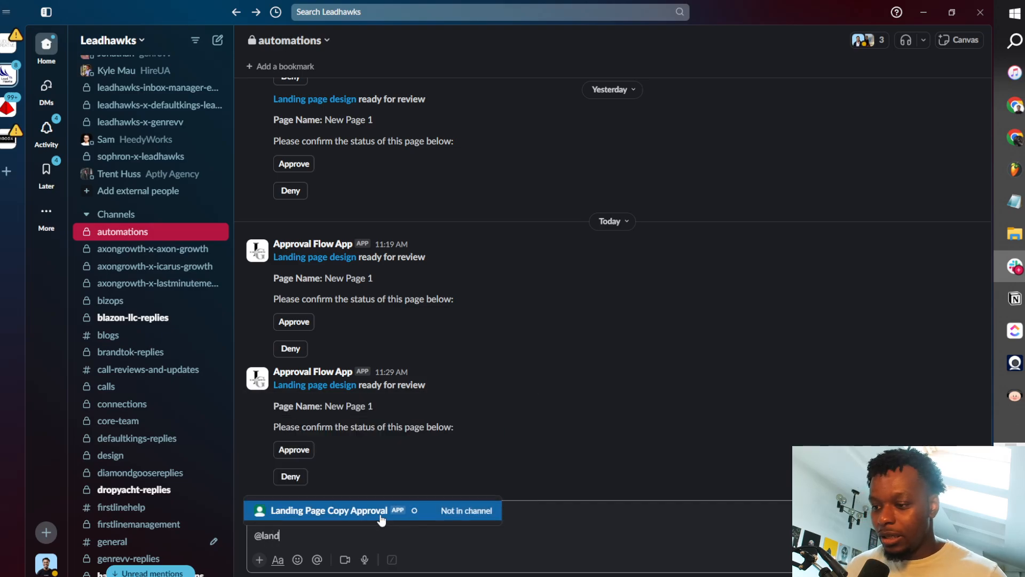
pyautogui.click(368, 516)
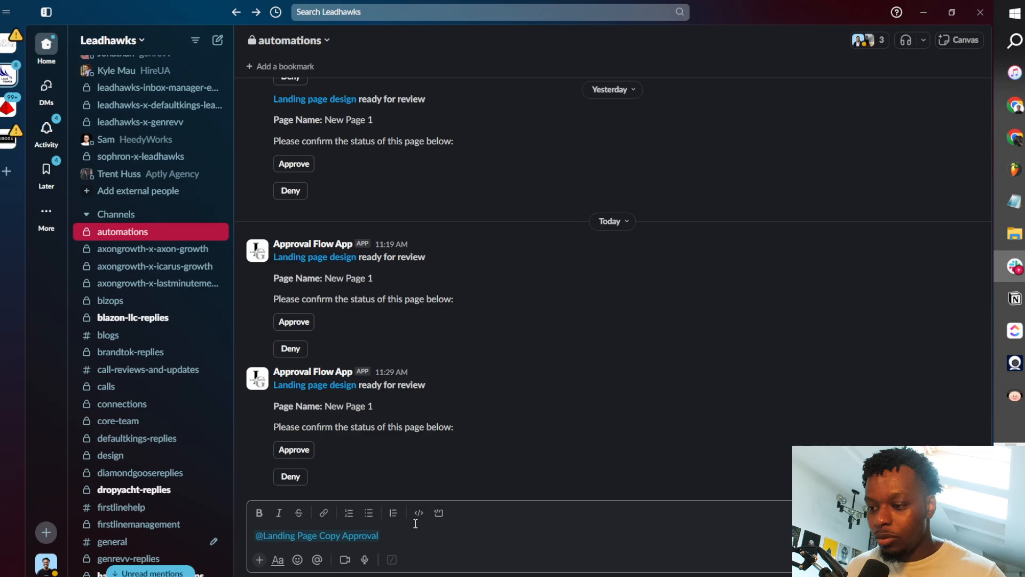
pyautogui.press('Return')
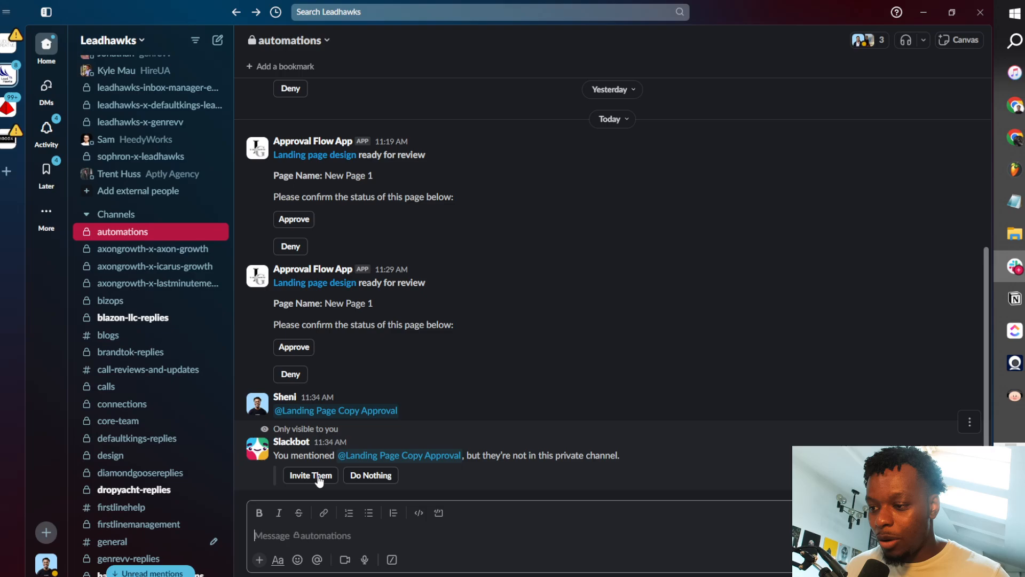
pyautogui.click(317, 477)
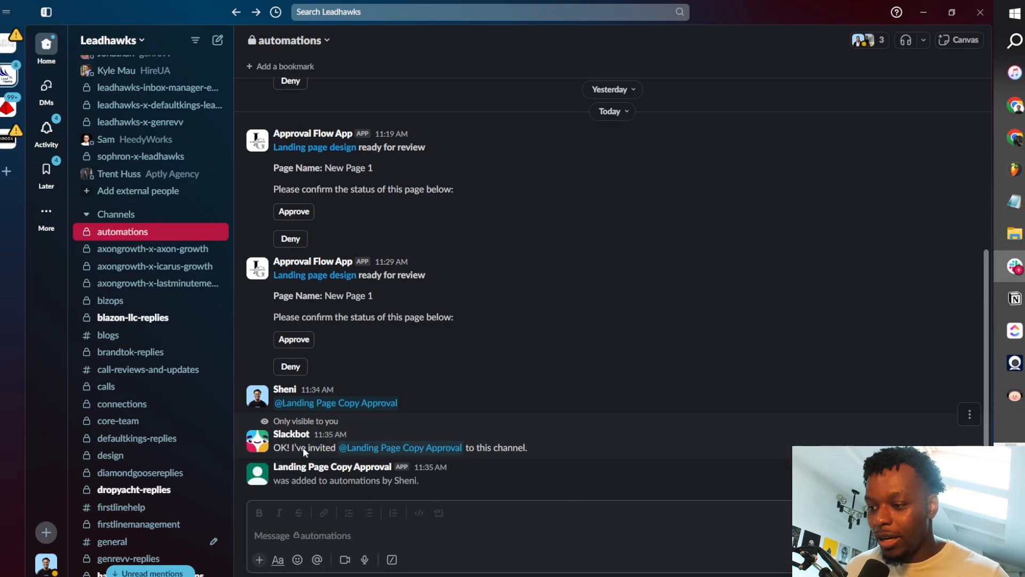
pyautogui.hotkey('alt', 'Tab')
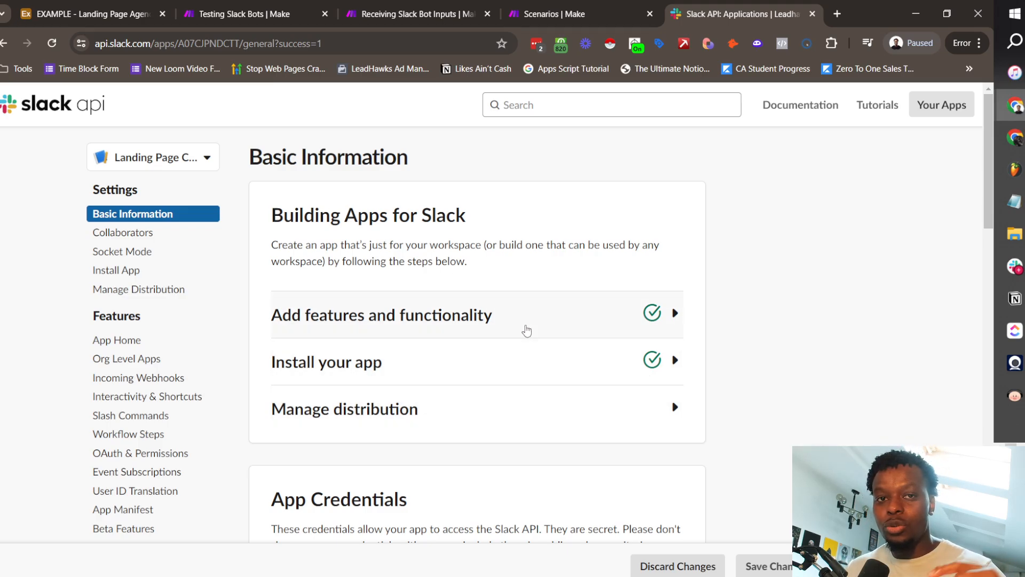
pyautogui.hotkey('alt', 'Tab')
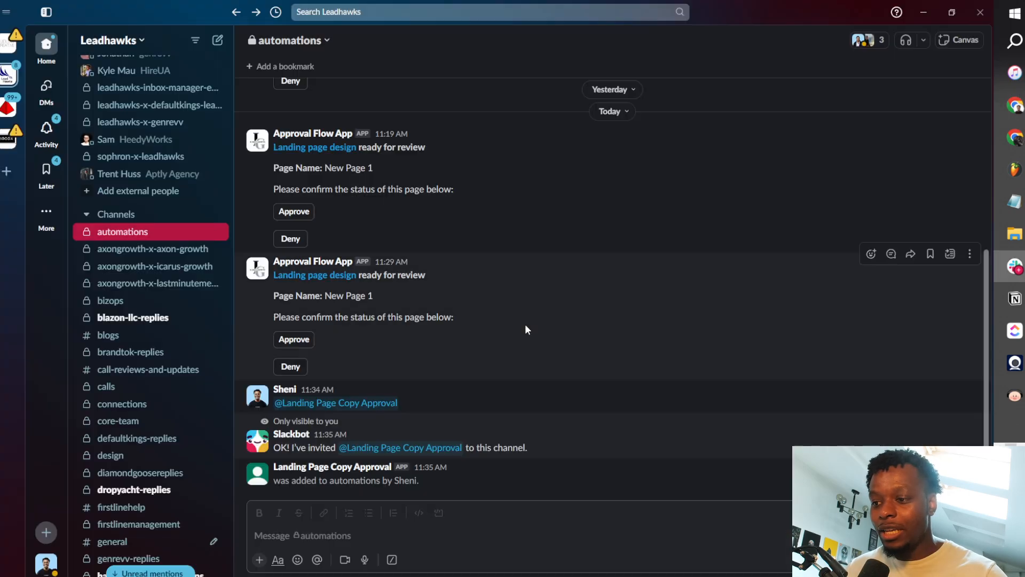
pyautogui.hotkey('alt', 'Tab')
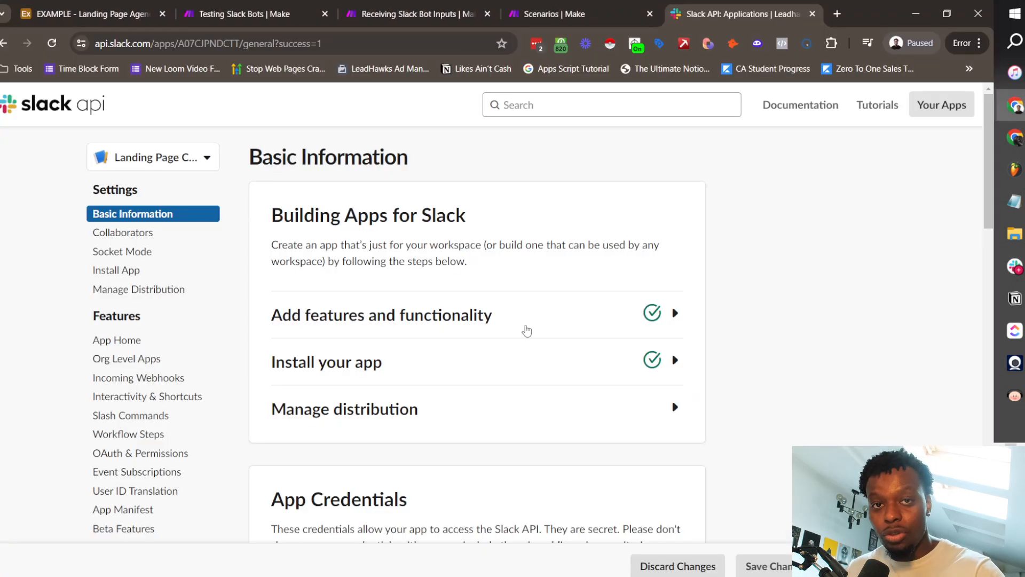
pyautogui.hotkey('alt', 'Tab')
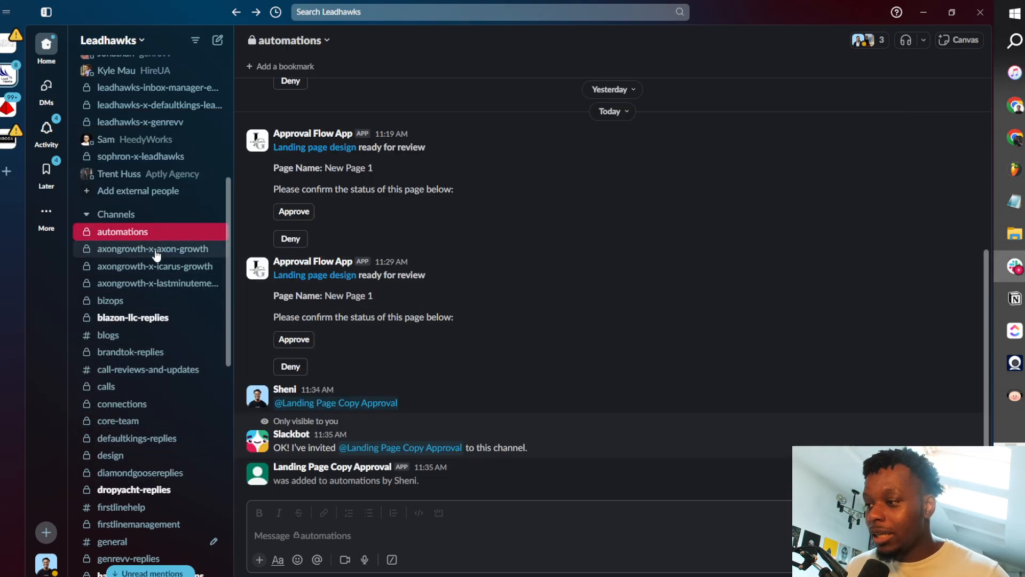
# Return to the Slack API page in the browser and check the Manage distribution section of Basic Information
pyautogui.hotkey('alt', 'Tab')
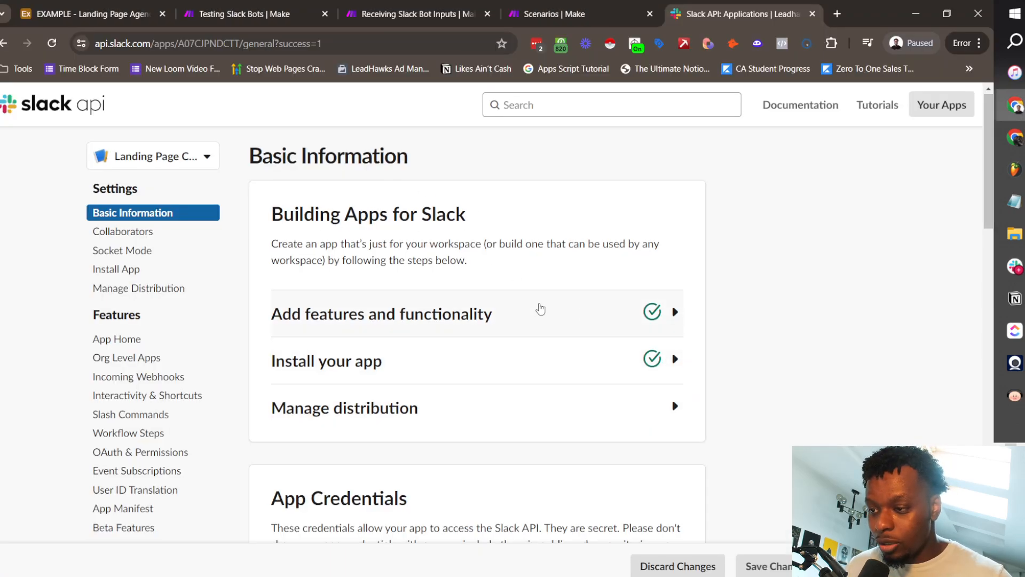
pyautogui.scroll(-2, 538, 304)
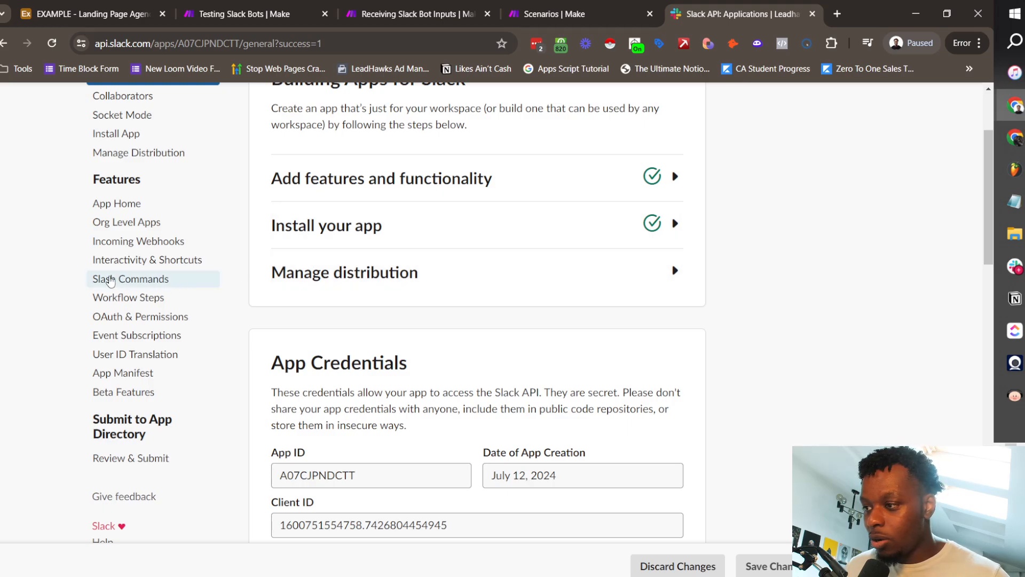
pyautogui.click(409, 267)
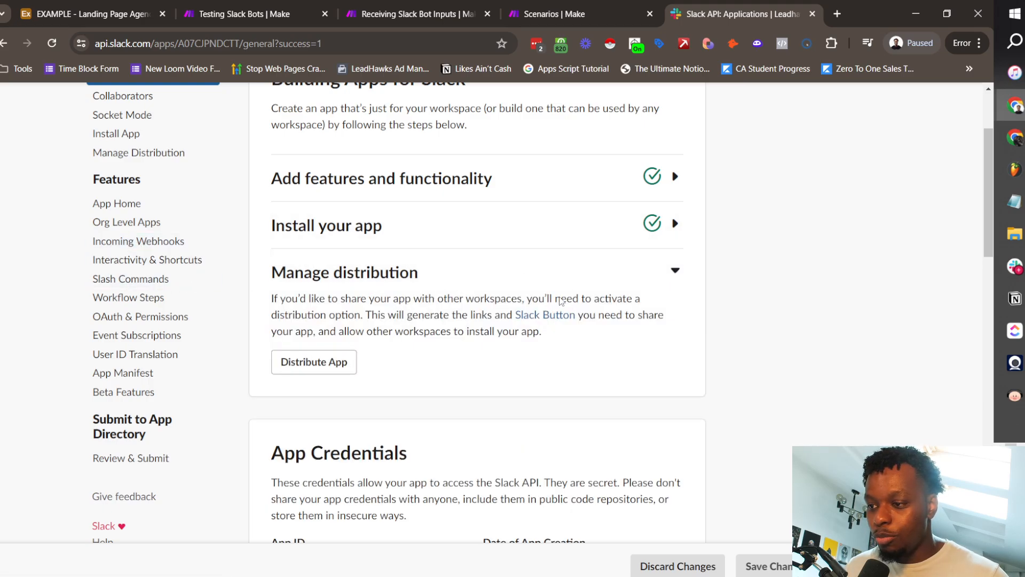
pyautogui.click(567, 276)
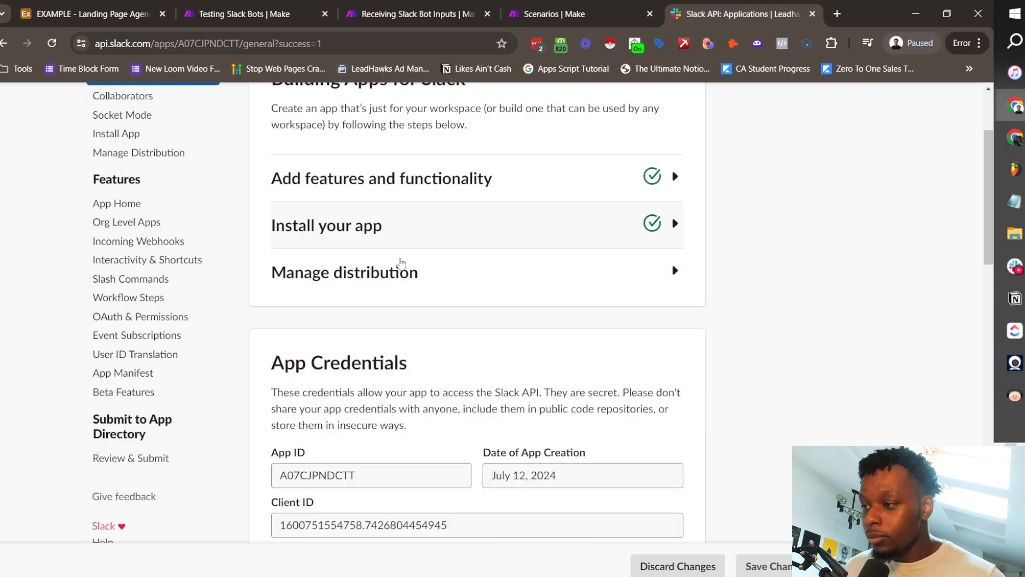
# Turn on Interactivity for the app in its Interactivity & Shortcuts settings
pyautogui.click(153, 261)
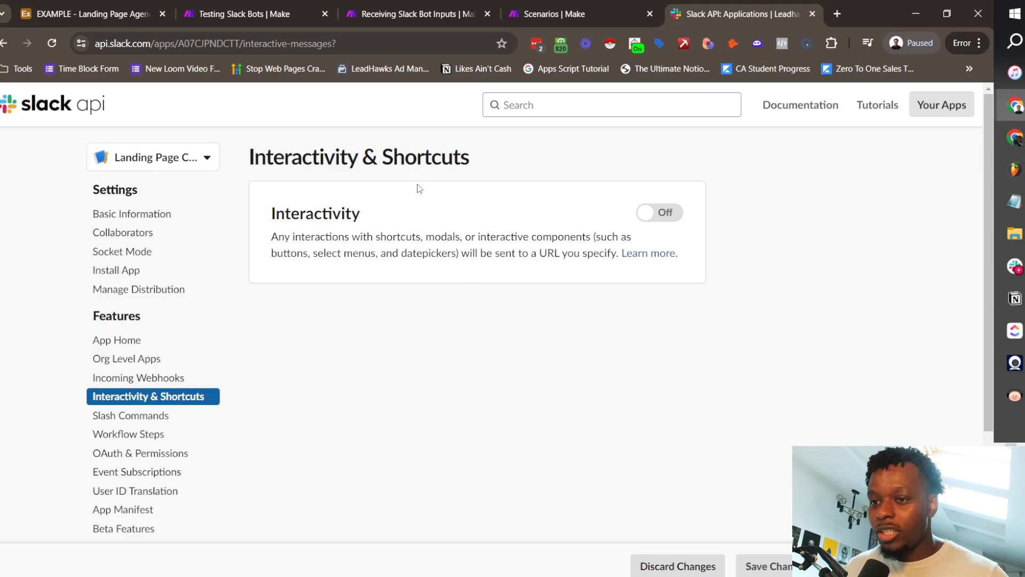
pyautogui.hotkey('alt', 'Tab')
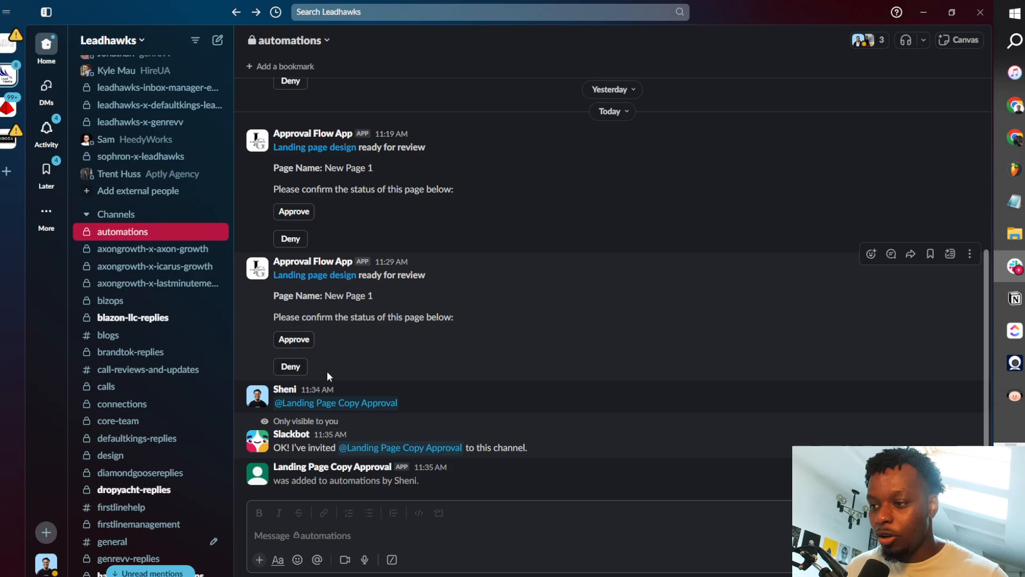
pyautogui.hotkey('alt', 'Tab')
pyautogui.click(660, 213)
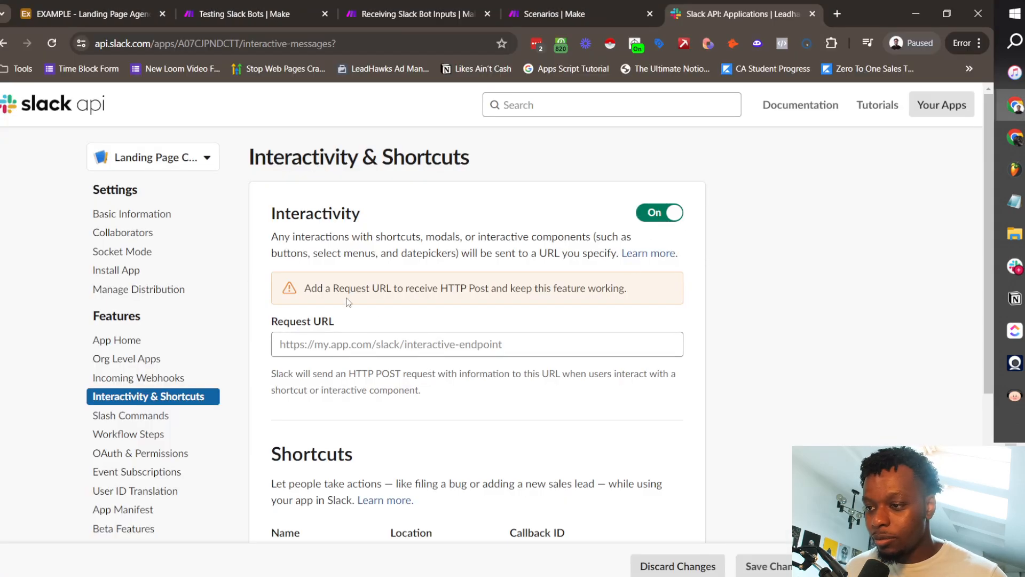
pyautogui.scroll(-1, 362, 262)
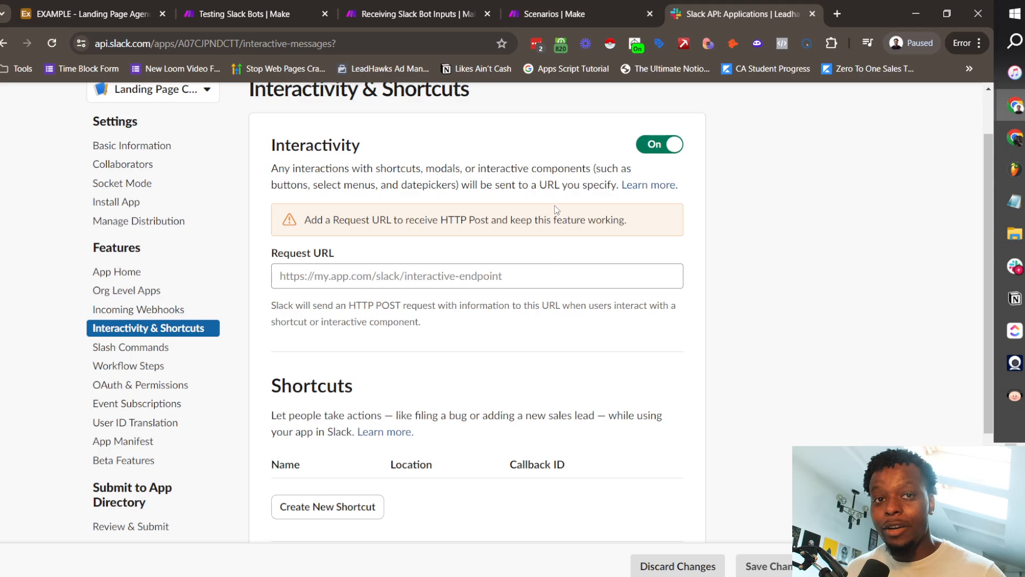
# Switch to Make, create a new scenario, and add a Webhooks Custom webhook module as its trigger
pyautogui.click(570, 15)
pyautogui.click(846, 113)
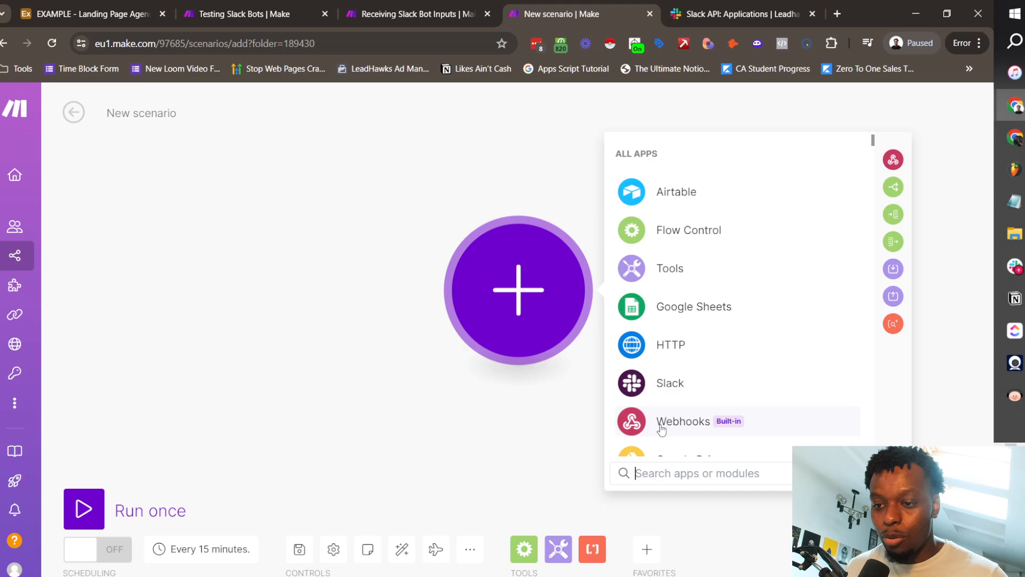
pyautogui.click(659, 423)
pyautogui.click(717, 313)
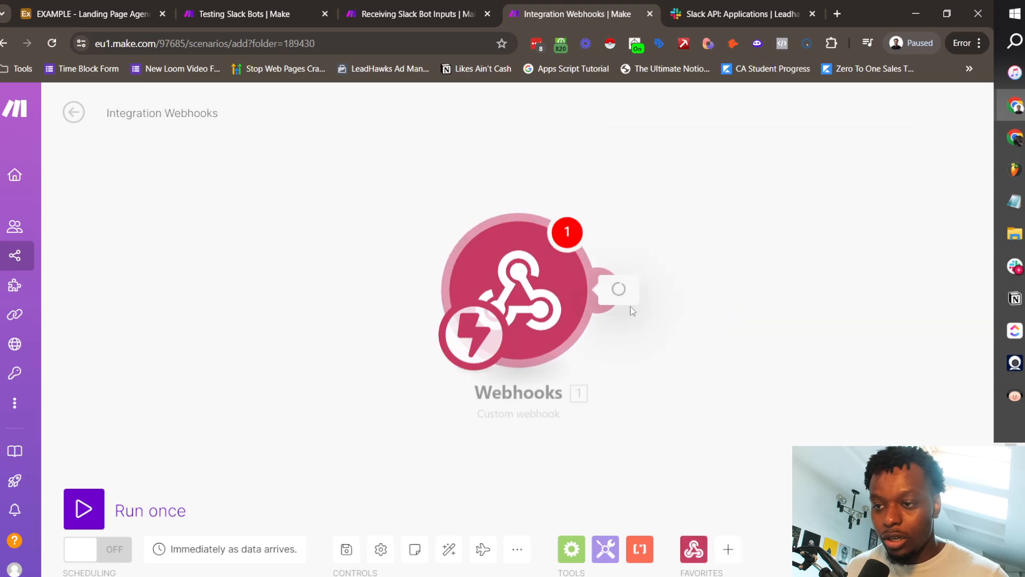
# Create a new webhook for the module named "Landing Page Approval (TEST" and save it
pyautogui.click(875, 285)
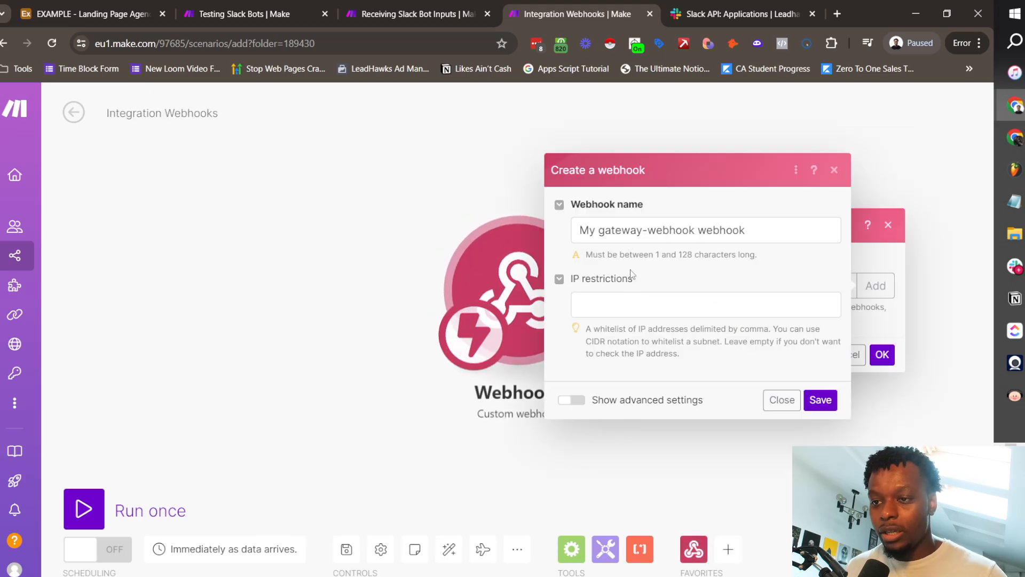
pyautogui.tripleClick(641, 230)
pyautogui.write('Landing')
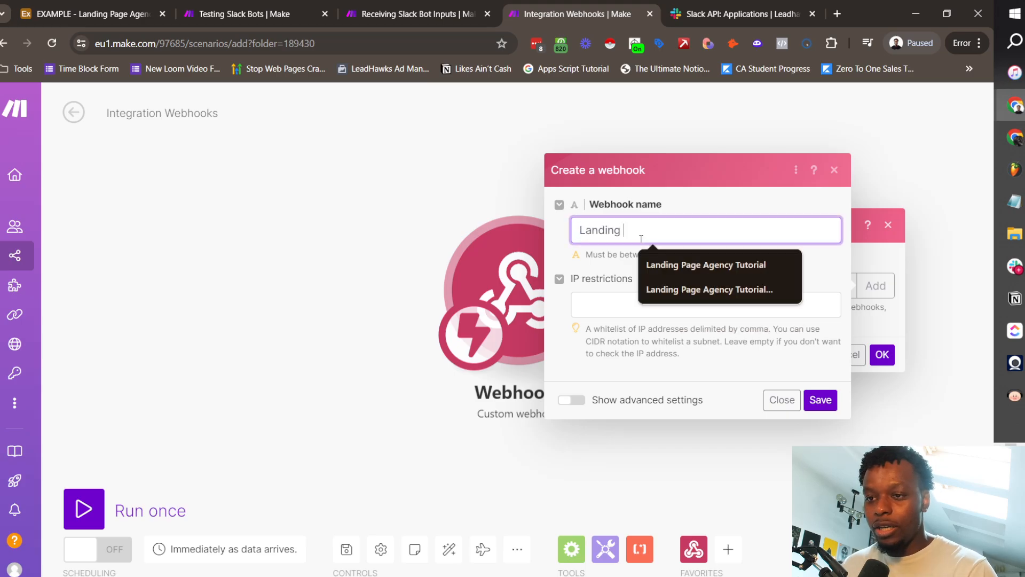
pyautogui.write(' Page Approval (TEST')
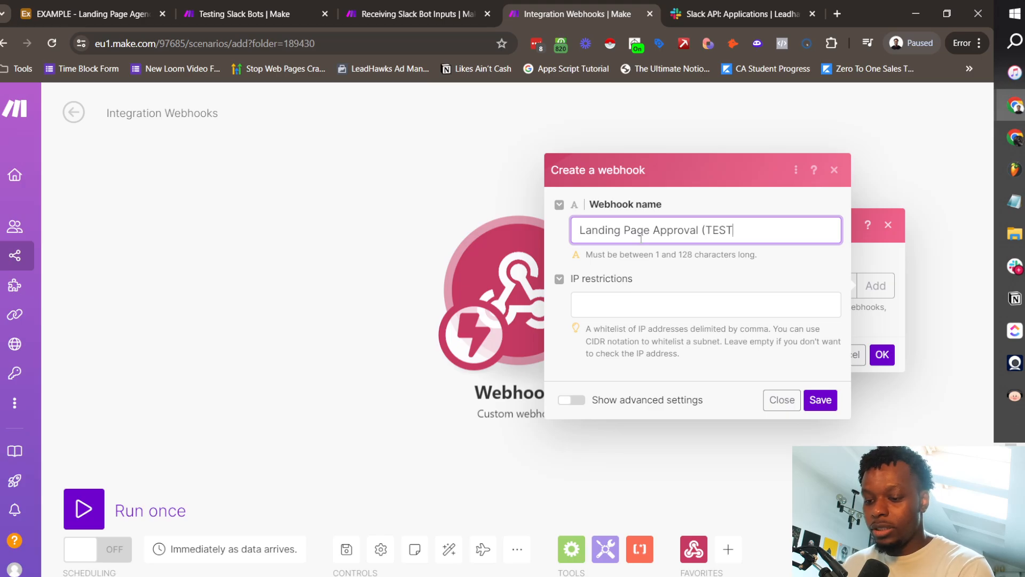
pyautogui.click(820, 400)
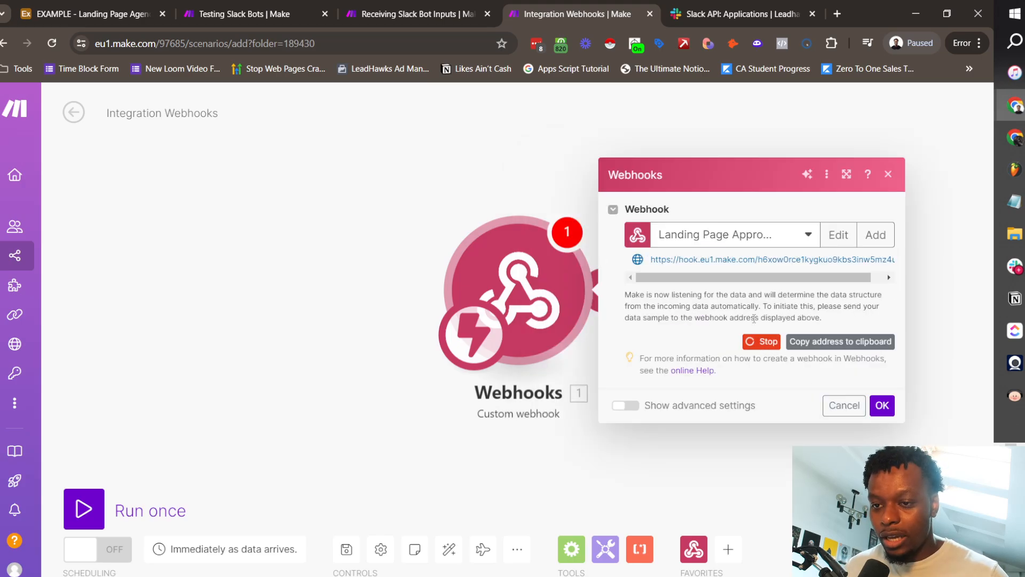
# Copy the webhook address from Make into the Slack app's interactivity Request URL and save the changes
pyautogui.click(847, 342)
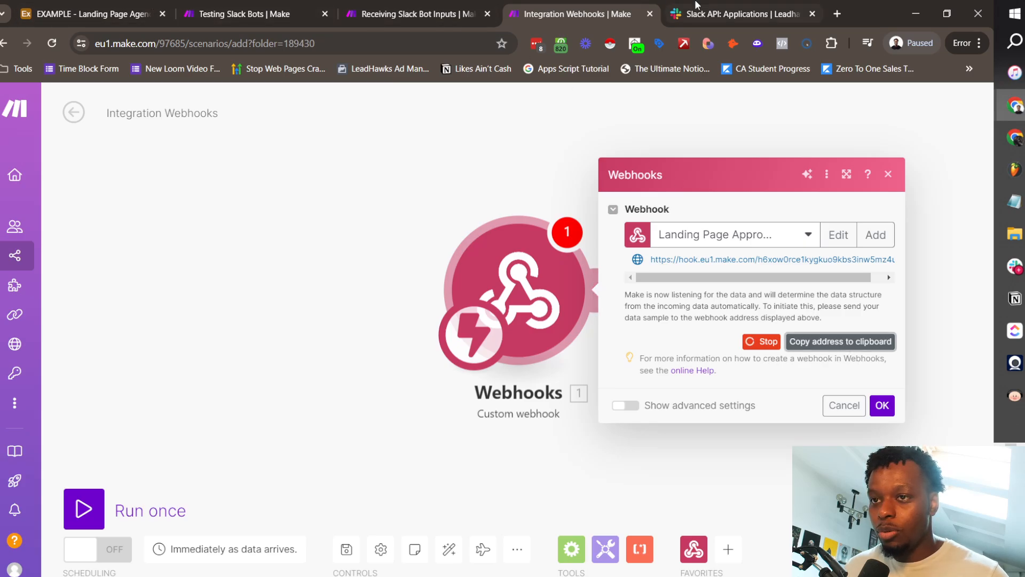
pyautogui.click(700, 10)
pyautogui.click(374, 272)
pyautogui.hotkey('ctrl', 'v')
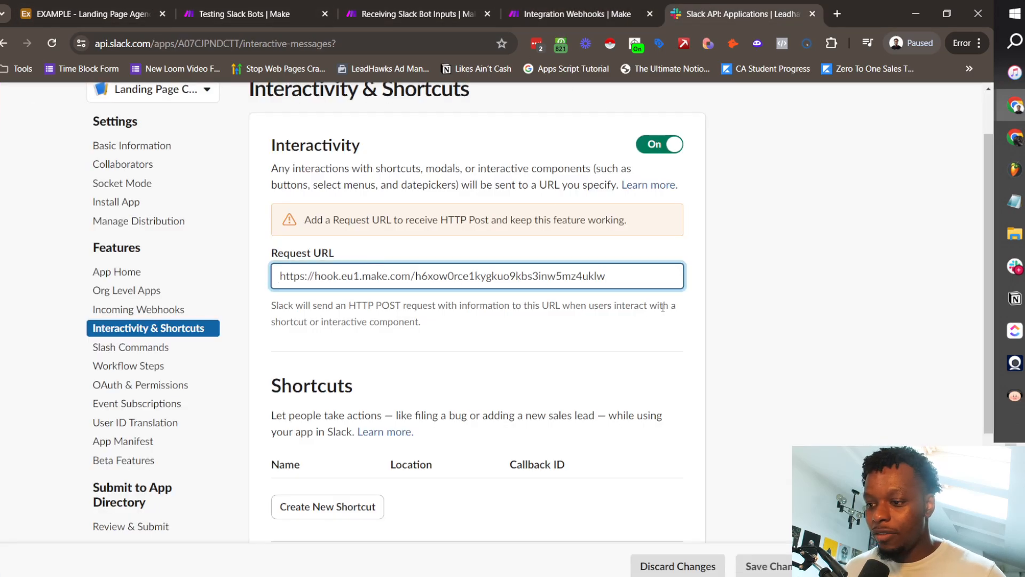
pyautogui.click(789, 564)
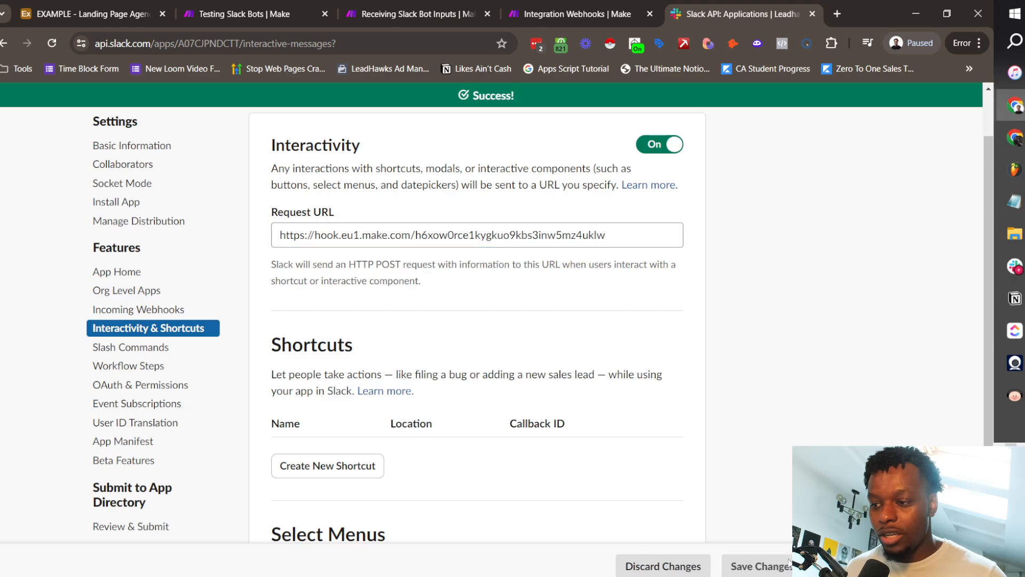
pyautogui.scroll(-4, 694, 310)
pyautogui.scroll(3, 534, 331)
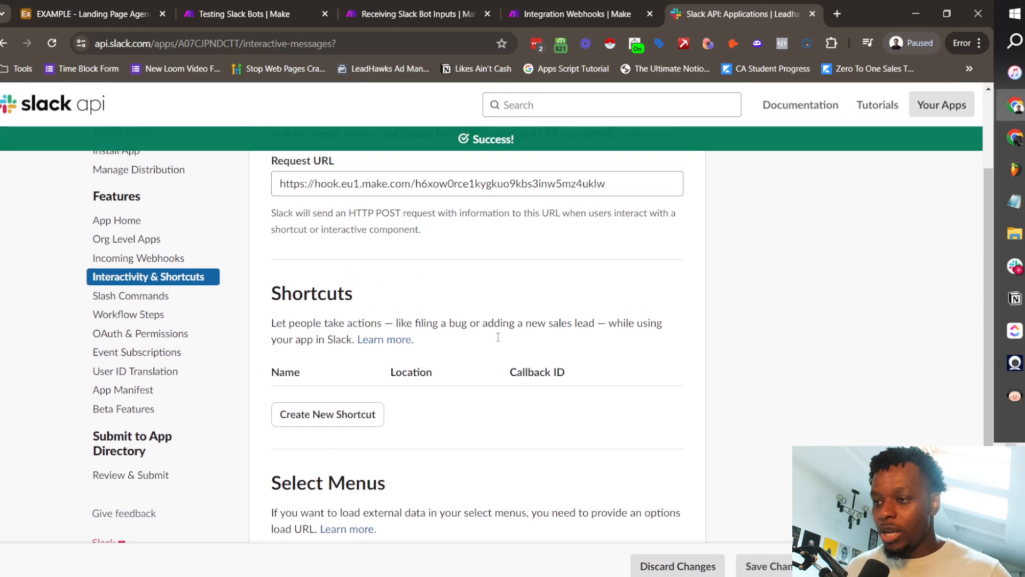
pyautogui.scroll(2, 498, 337)
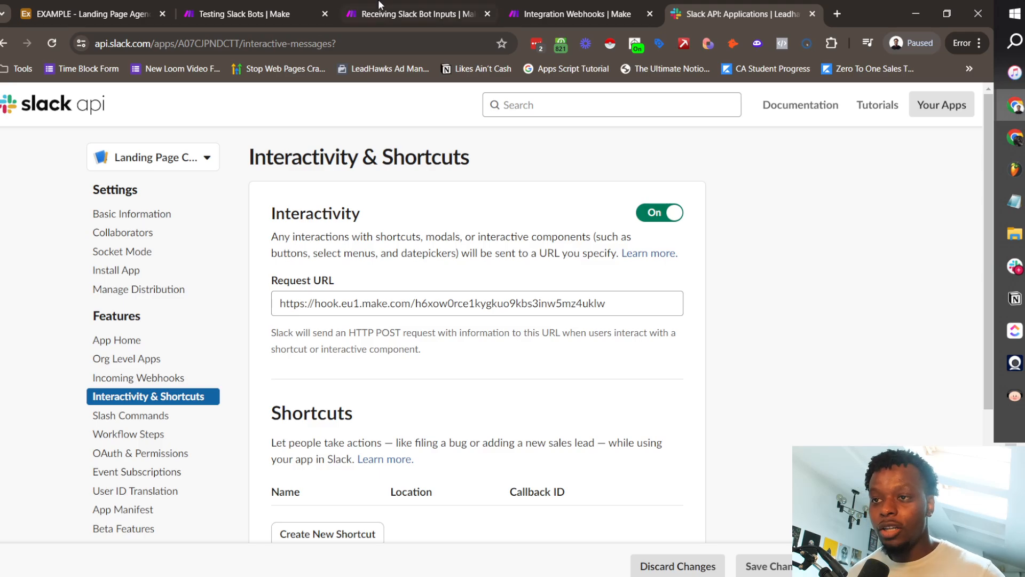
# Stop the Make webhook from listening for sample data and return to the Slack API page
pyautogui.click(538, 4)
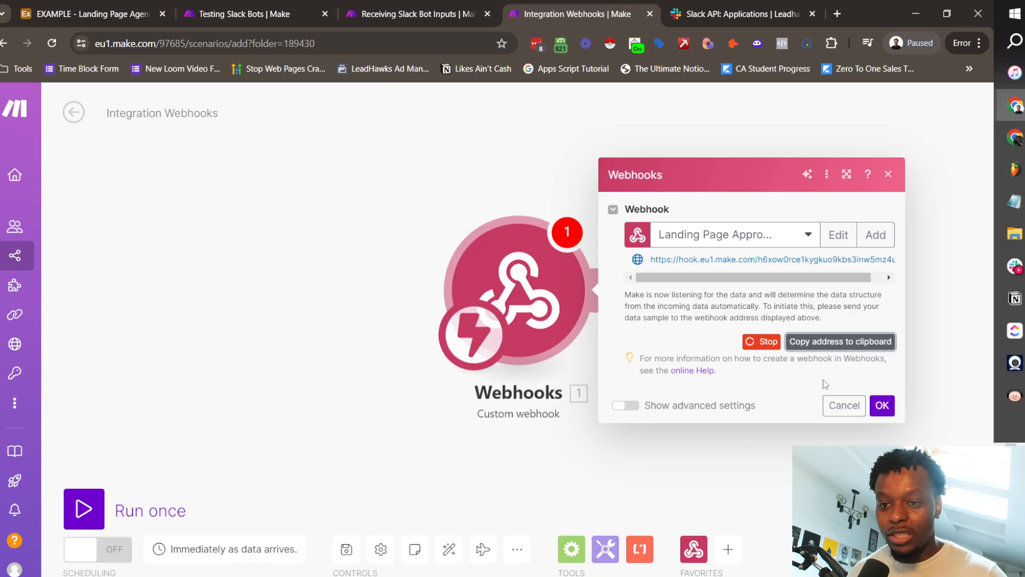
pyautogui.click(764, 341)
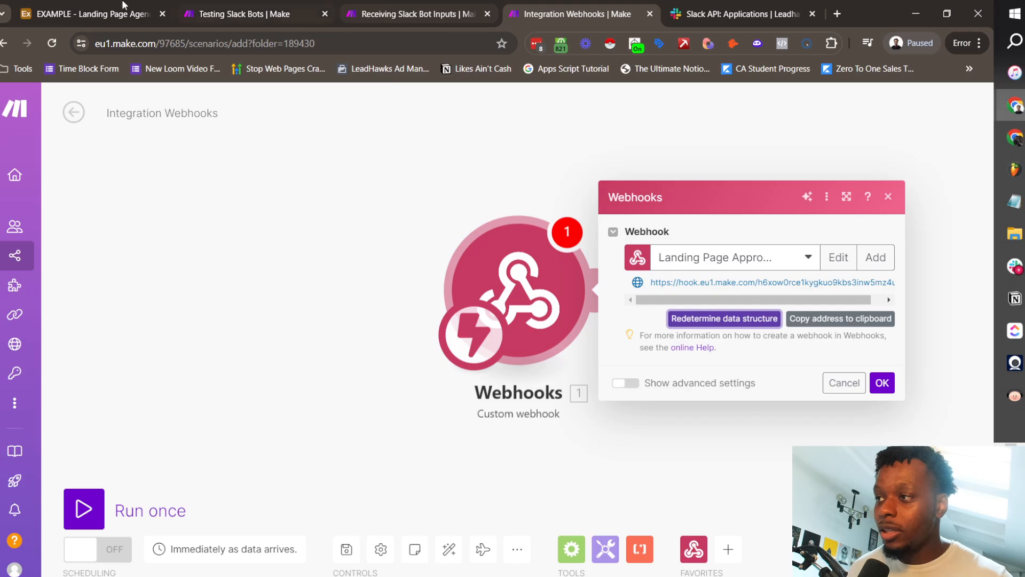
pyautogui.click(721, 8)
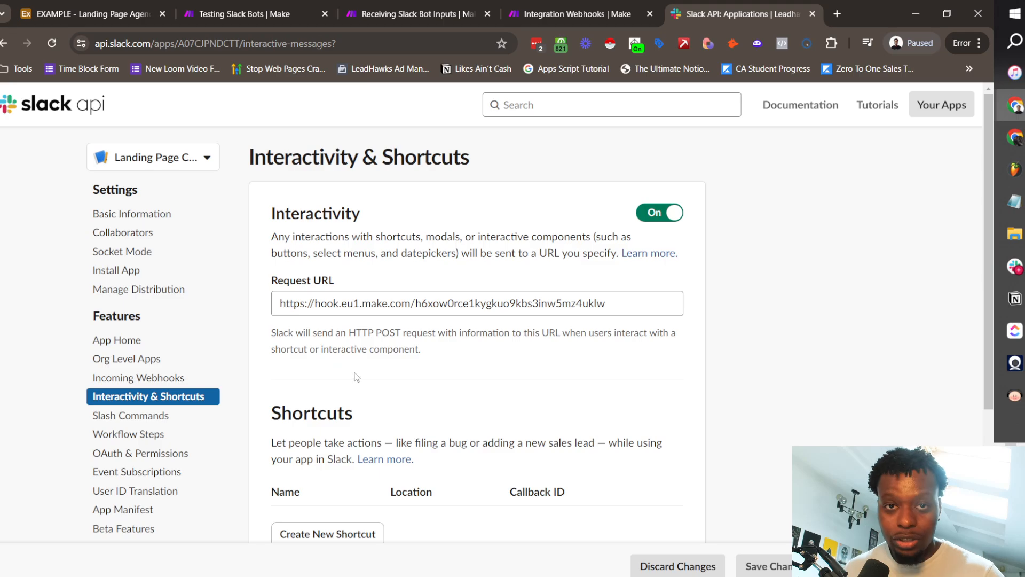
# Search the web for "slack block kit builder" in a new browser tab and open Slack's Block Kit page
pyautogui.click(839, 13)
pyautogui.write('slack ')
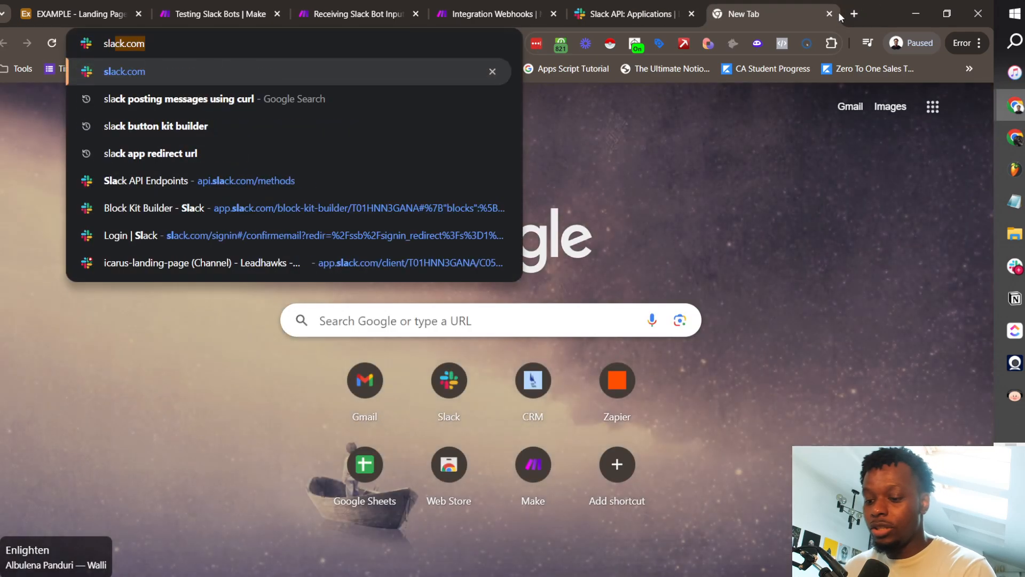
pyautogui.write('block')
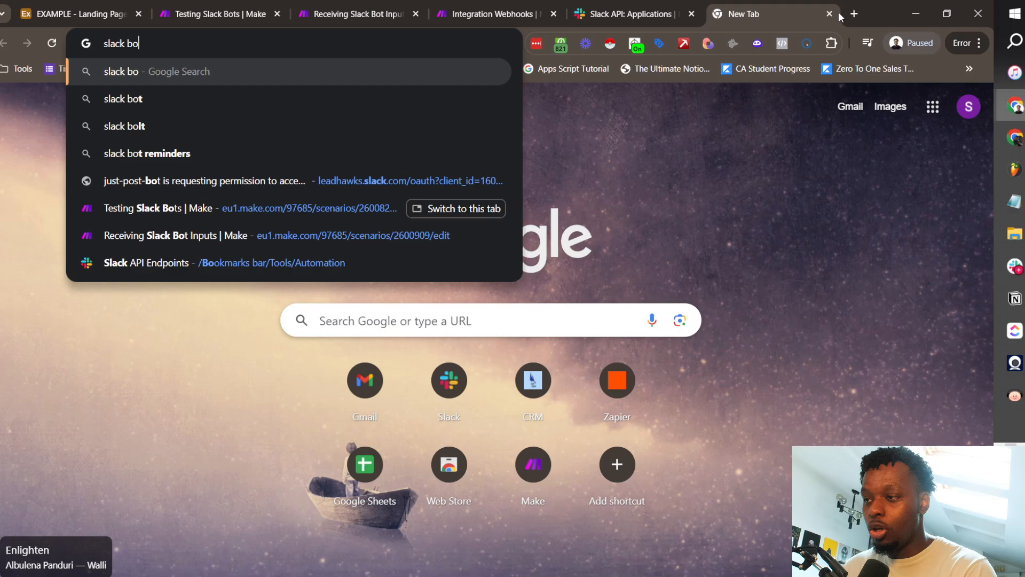
pyautogui.press('Right')
pyautogui.press('Return')
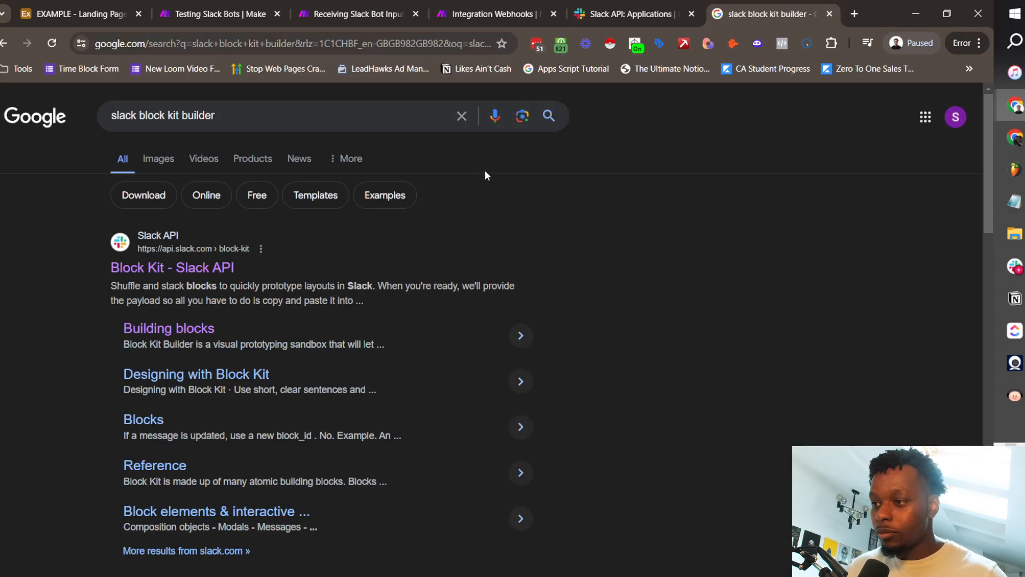
pyautogui.click(182, 263)
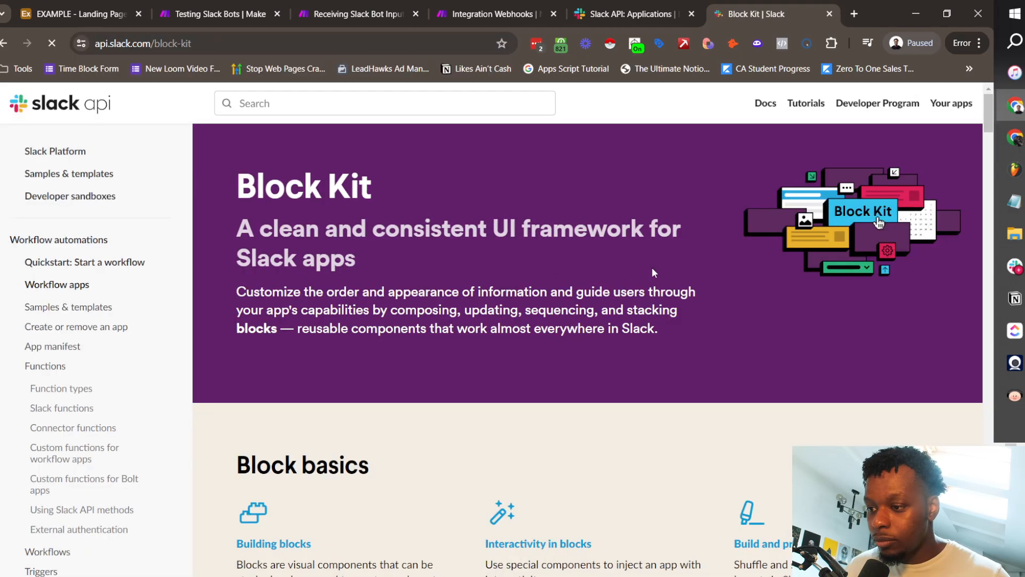
# Open Block Kit Builder from the Build and prototype visually section of the Block Kit page
pyautogui.scroll(-5, 592, 205)
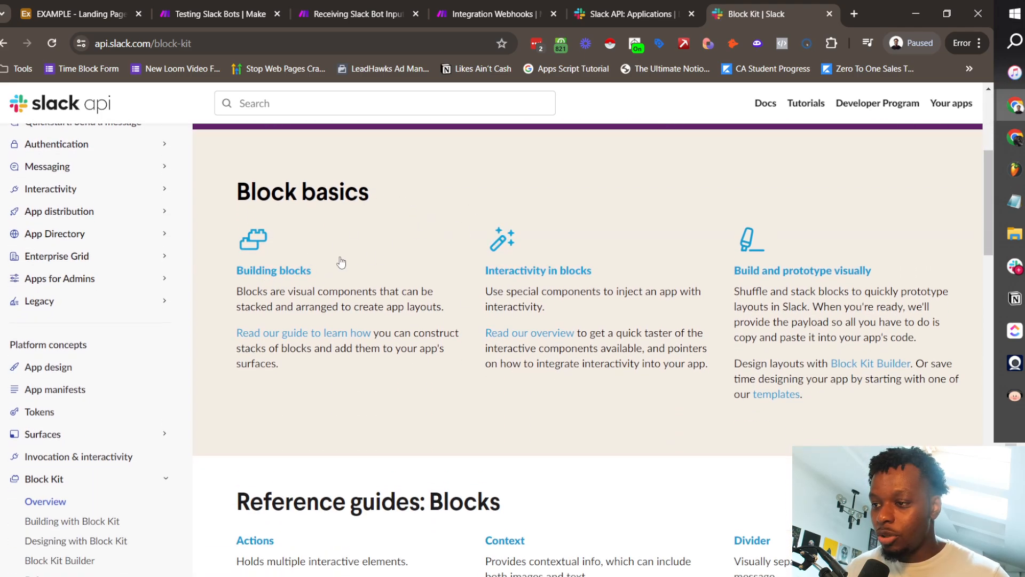
pyautogui.scroll(-1, 348, 430)
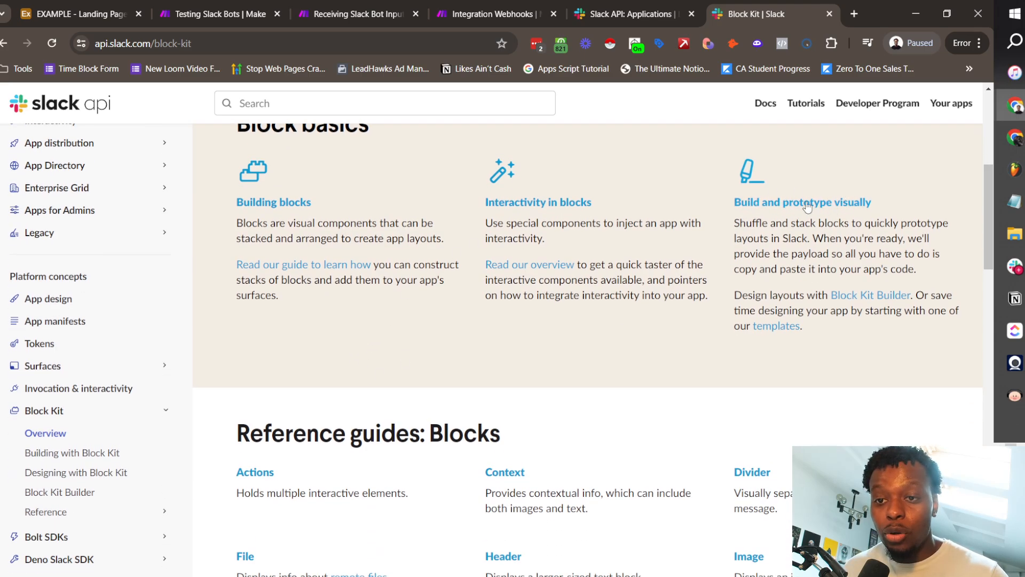
pyautogui.click(843, 297)
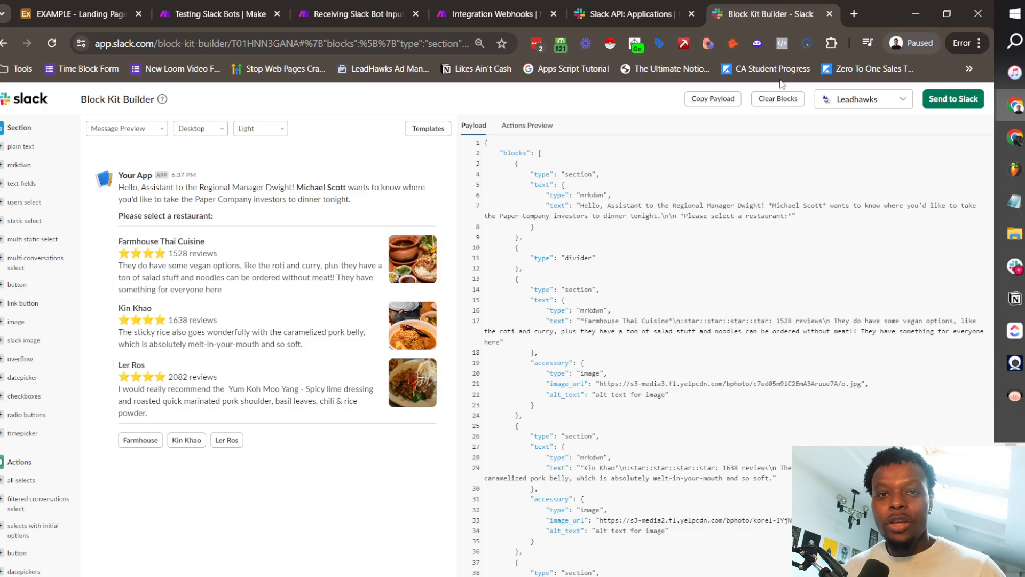
# Open the JSONLint validator (jsonlint.com) in a new browser tab
pyautogui.click(856, 12)
pyautogui.write('json')
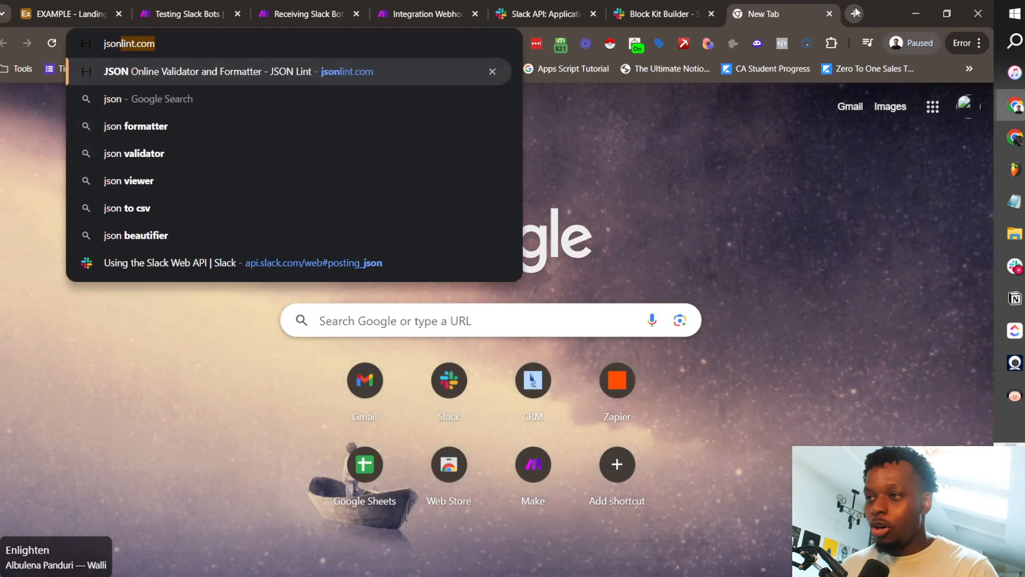
pyautogui.press('Return')
# Return to Block Kit Builder, clear all sample blocks, and add a mrkdwn section block to the message
pyautogui.click(655, 8)
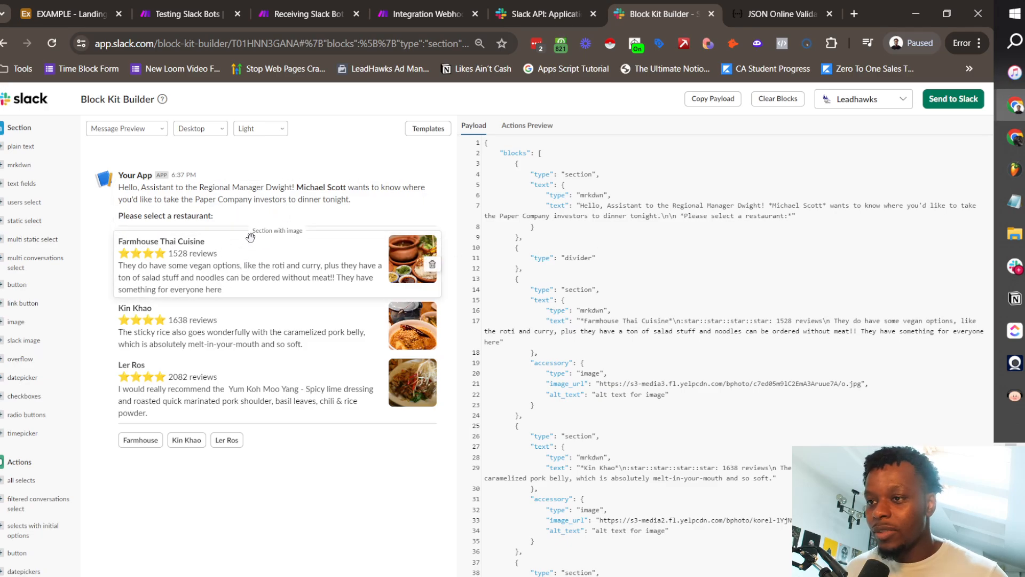
pyautogui.scroll(-7, 706, 312)
pyautogui.scroll(-2, 706, 311)
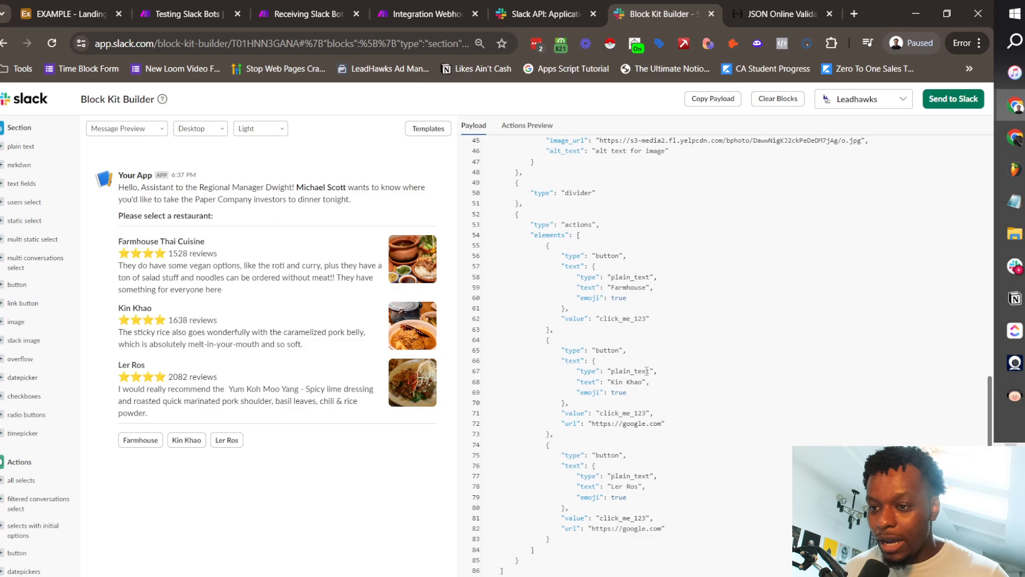
pyautogui.scroll(9, 613, 442)
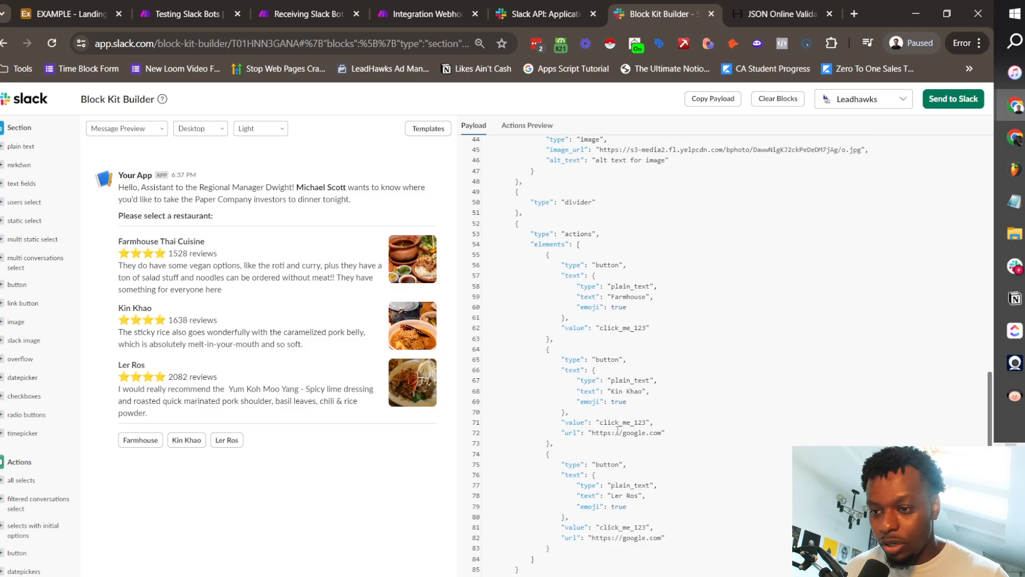
pyautogui.click(768, 100)
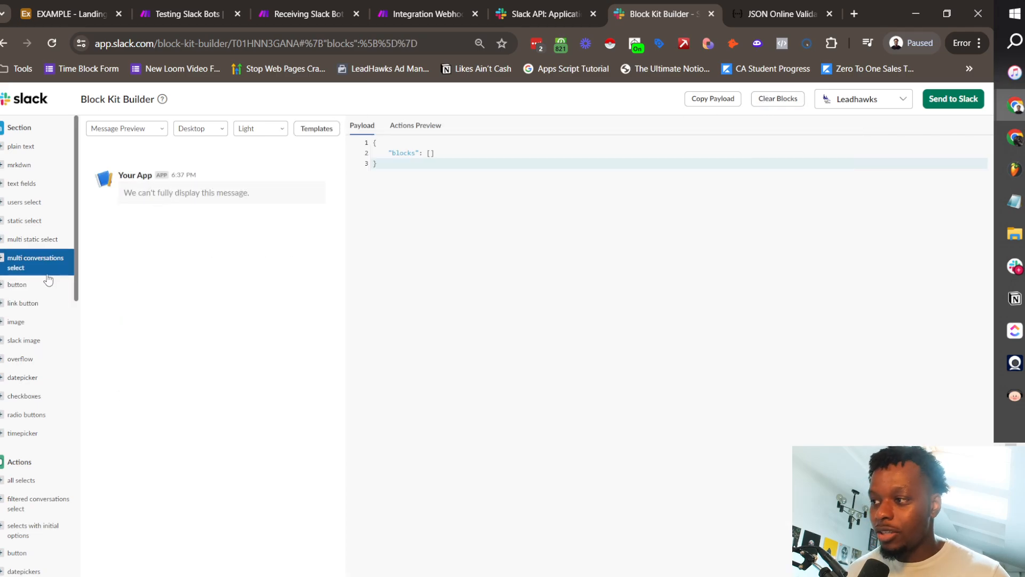
pyautogui.click(30, 169)
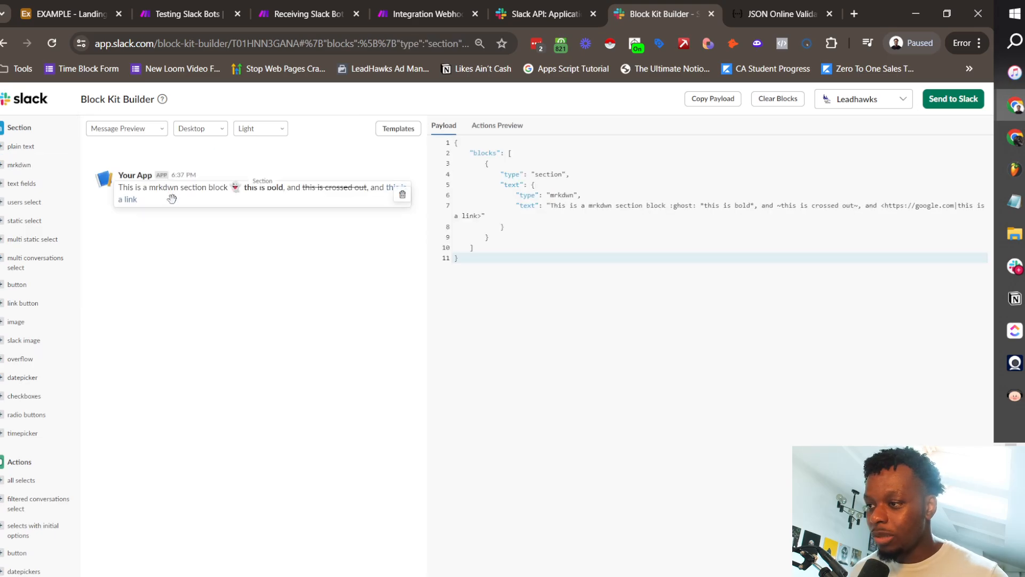
# Examine the text value of the mrkdwn section in the payload, including its bold, strikethrough and link syntax
pyautogui.click(562, 208)
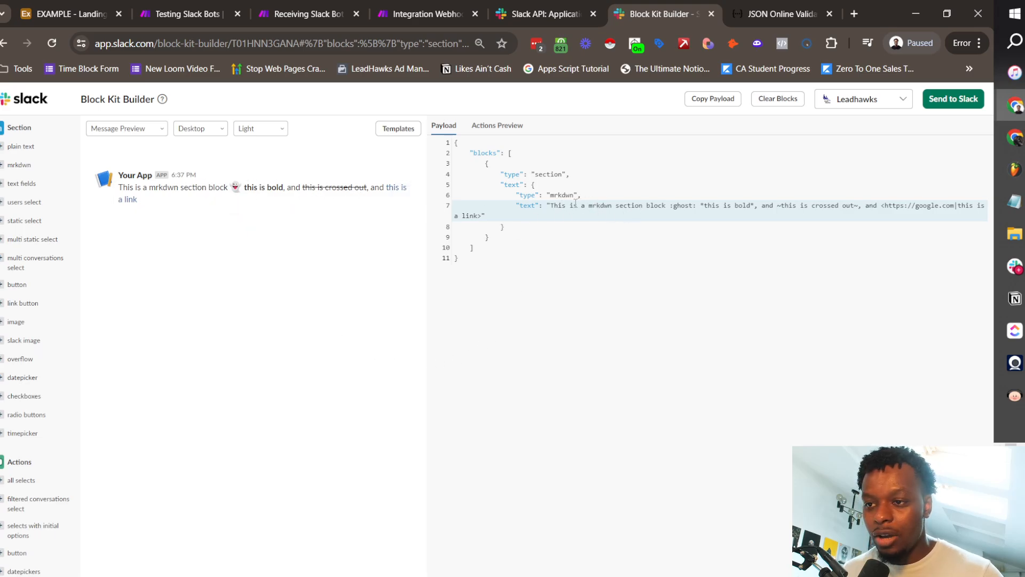
pyautogui.moveTo(552, 207); pyautogui.dragTo(883, 207)
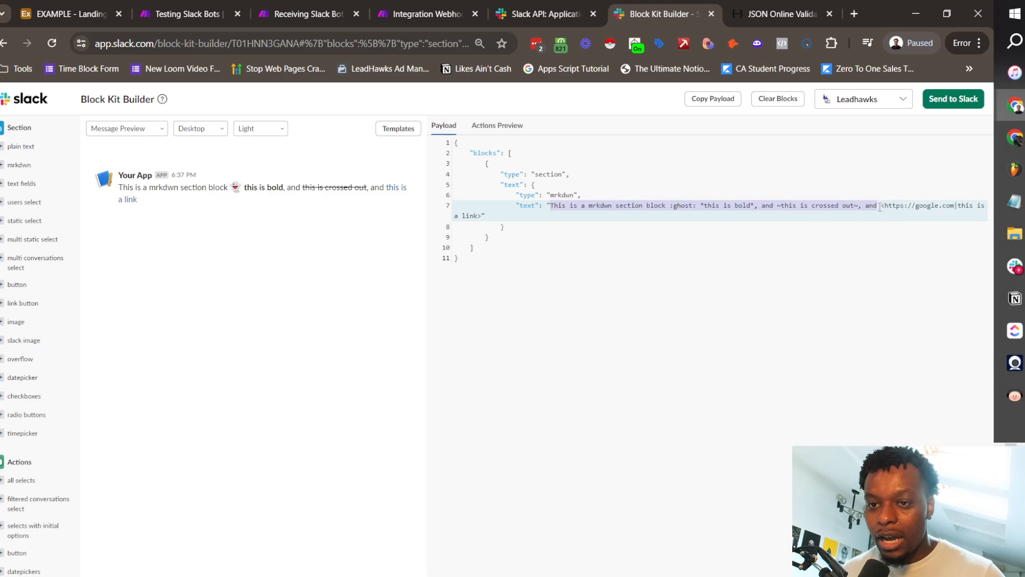
pyautogui.click(893, 208)
# Search the web for "zapier slack formatting" in a new browser tab and open Zapier's "Tips for formatting Slack messages" article
pyautogui.click(854, 12)
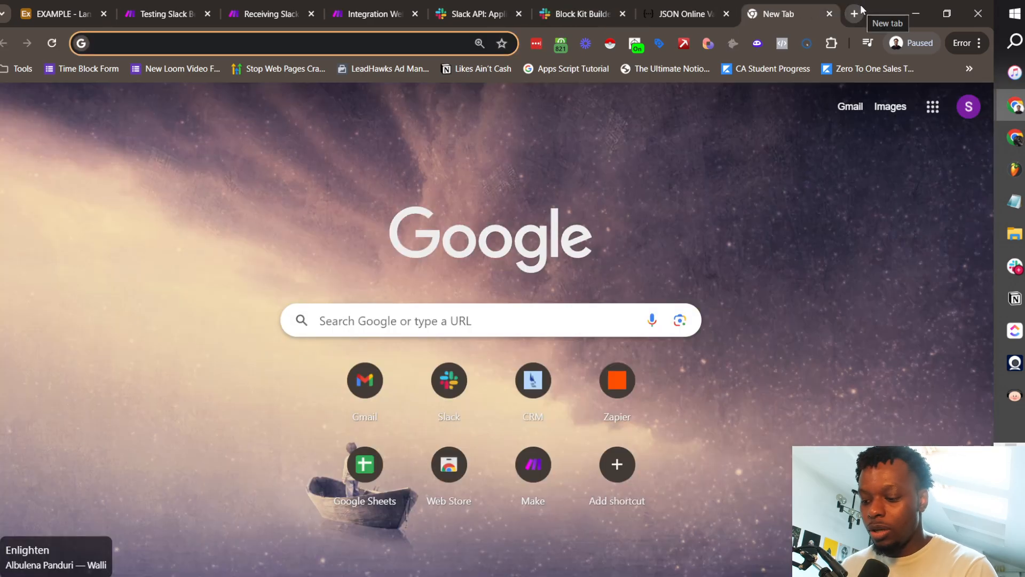
pyautogui.write('zapier slack')
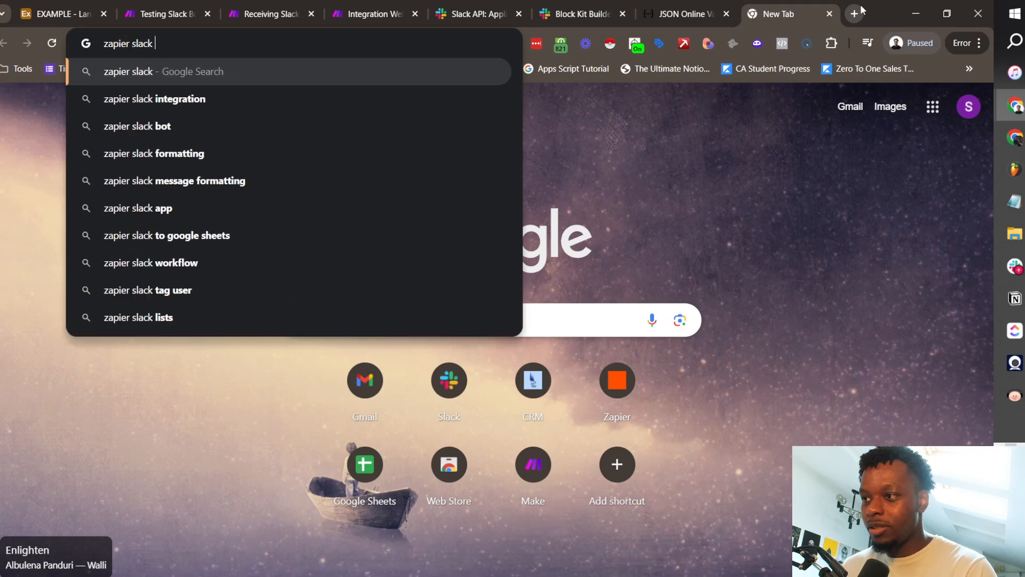
pyautogui.press('Down')
pyautogui.press('Down')
pyautogui.press('Down')
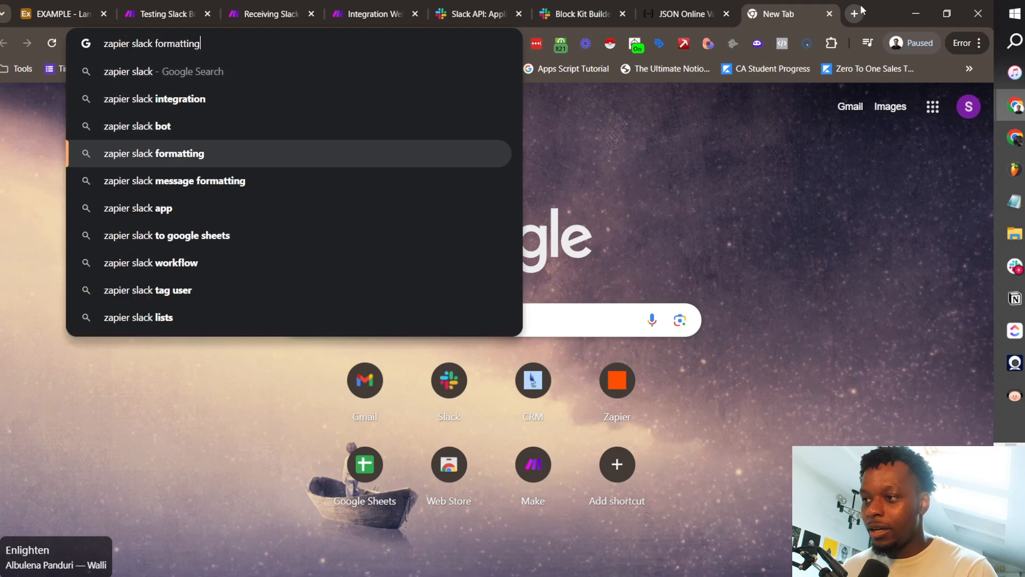
pyautogui.press('Return')
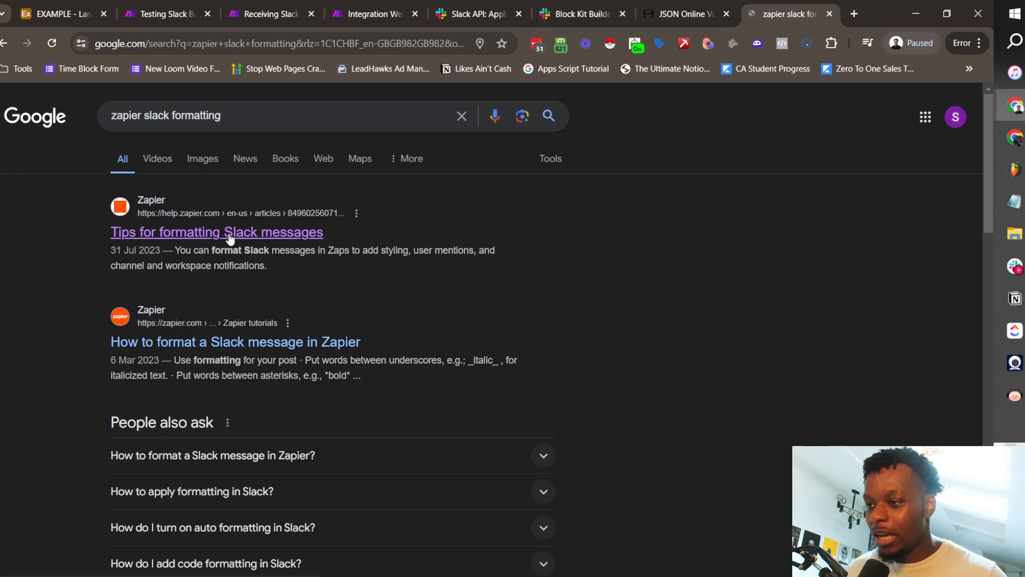
pyautogui.click(230, 235)
# Review the article's formatting rules for bold, italic and strikethrough text, lists and links
pyautogui.scroll(-5, 279, 298)
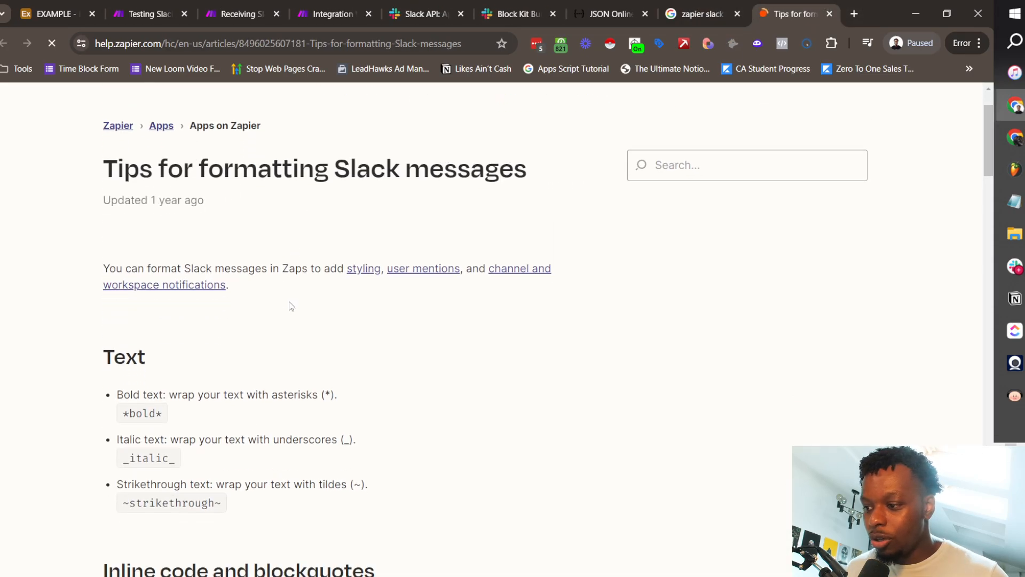
pyautogui.moveTo(124, 207); pyautogui.dragTo(360, 197)
pyautogui.moveTo(131, 246); pyautogui.dragTo(358, 247)
pyautogui.moveTo(151, 290); pyautogui.dragTo(349, 338)
pyautogui.scroll(-9, 350, 338)
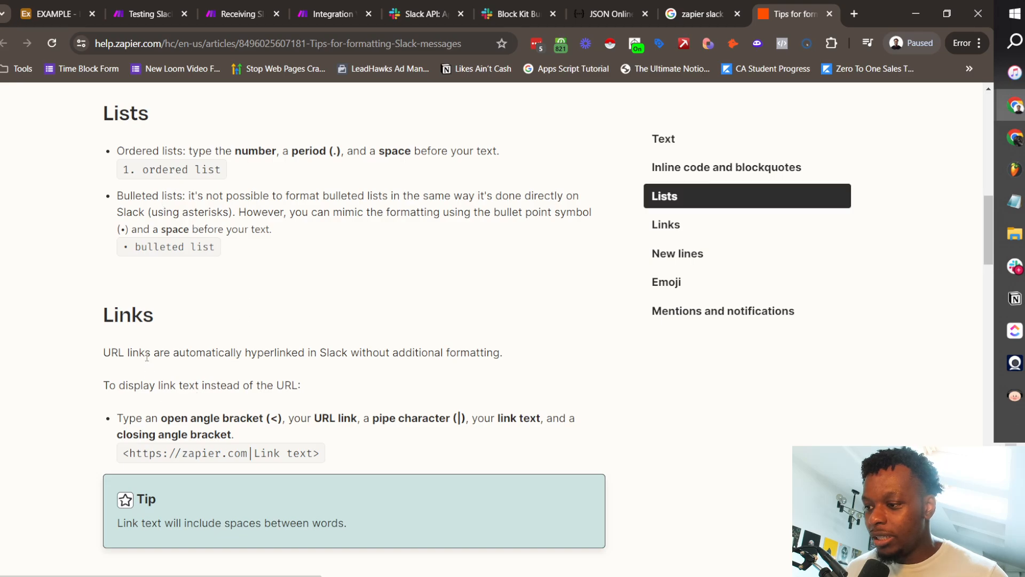
# Study the article's link syntax with angle brackets and pipe character, and recheck its list and text styling sections
pyautogui.moveTo(145, 352); pyautogui.dragTo(440, 463)
pyautogui.click(332, 461)
pyautogui.moveTo(357, 466); pyautogui.dragTo(331, 452)
pyautogui.click(366, 446)
pyautogui.click(336, 241)
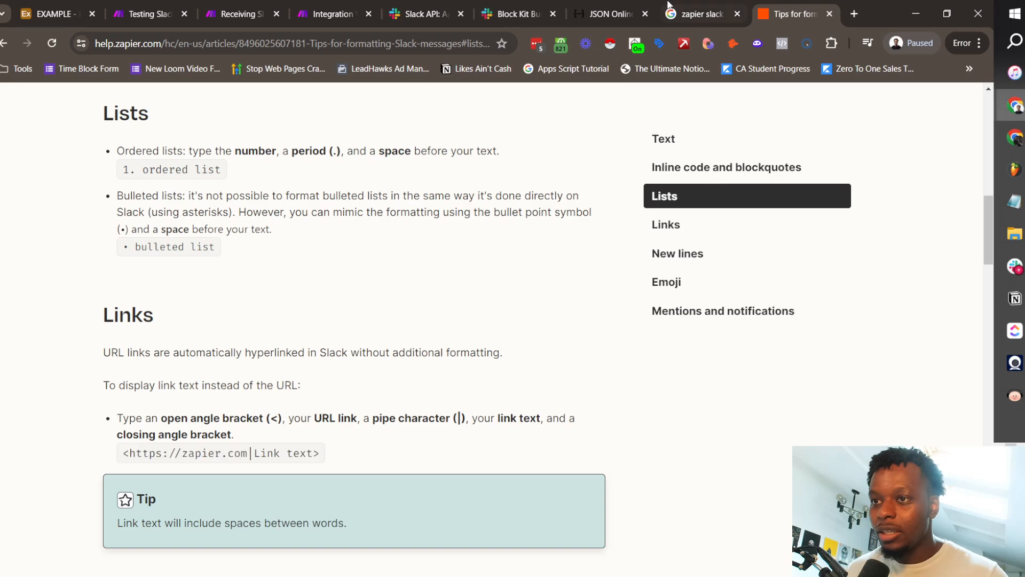
pyautogui.scroll(12, 336, 284)
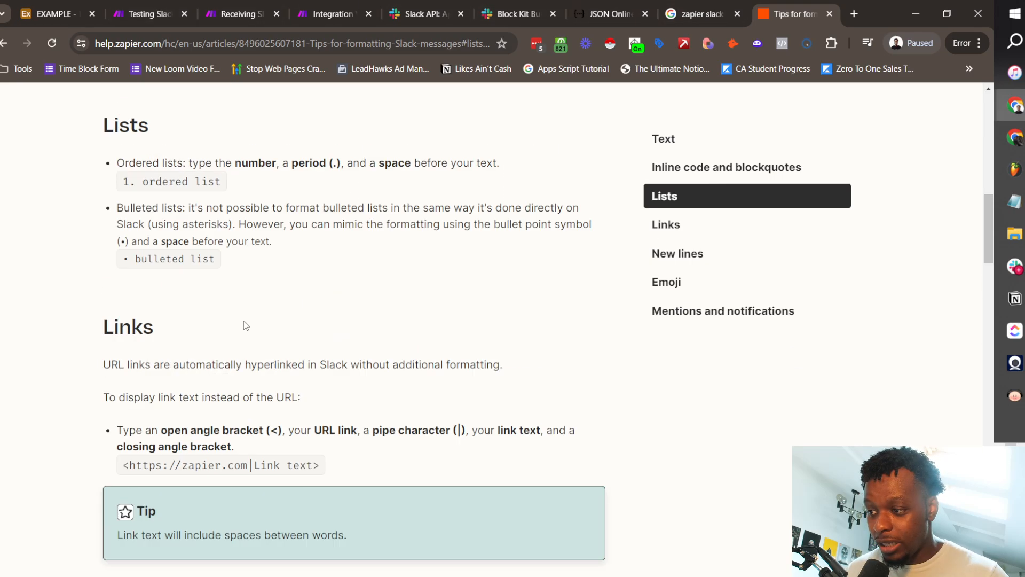
pyautogui.scroll(2, 418, 199)
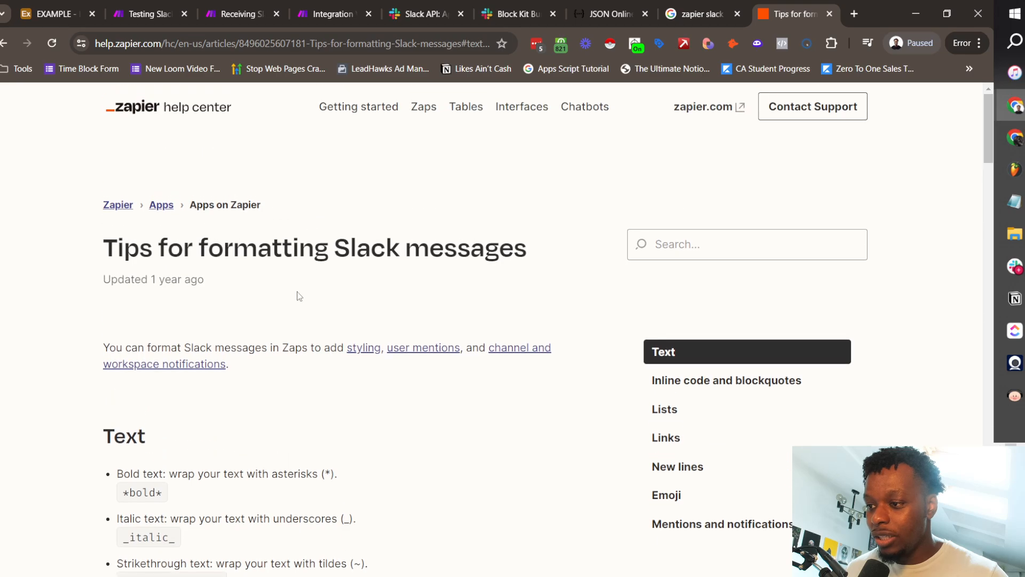
pyautogui.scroll(-2, 391, 233)
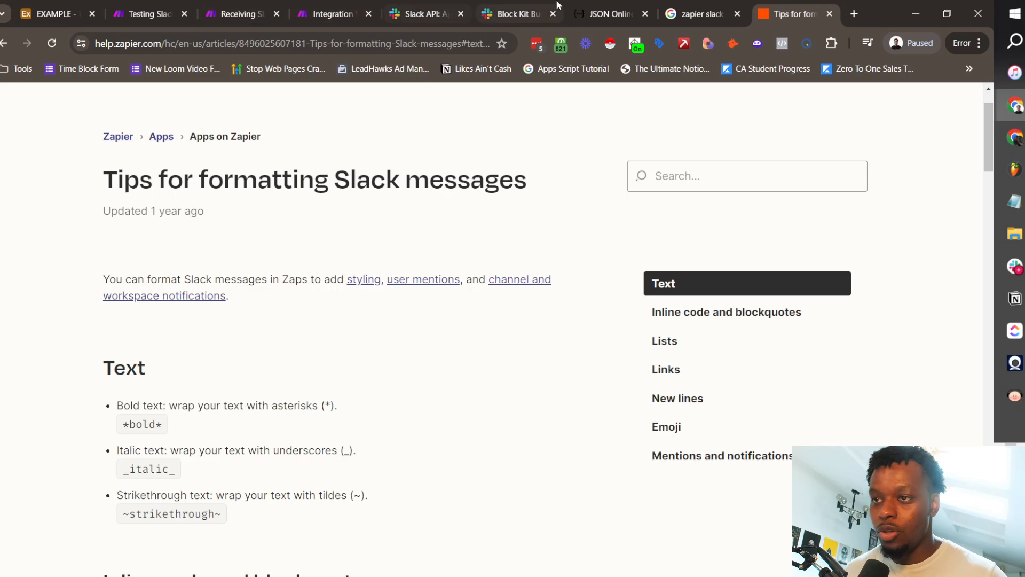
# Return to Block Kit Builder, cut the mrkdwn section's sample text, and check the existing approval message in Slack's automations channel for reference
pyautogui.click(513, 14)
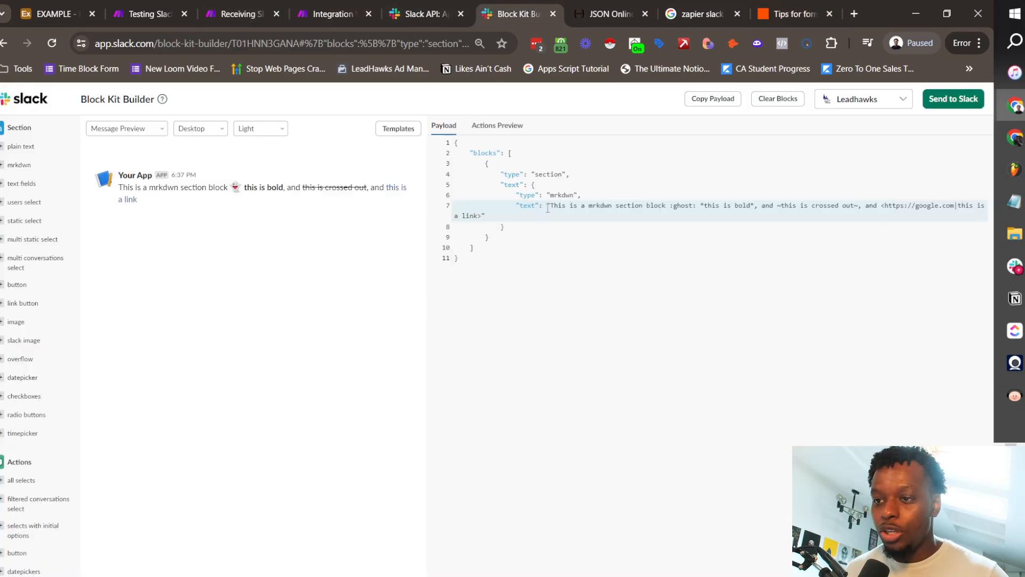
pyautogui.moveTo(553, 205); pyautogui.dragTo(476, 216)
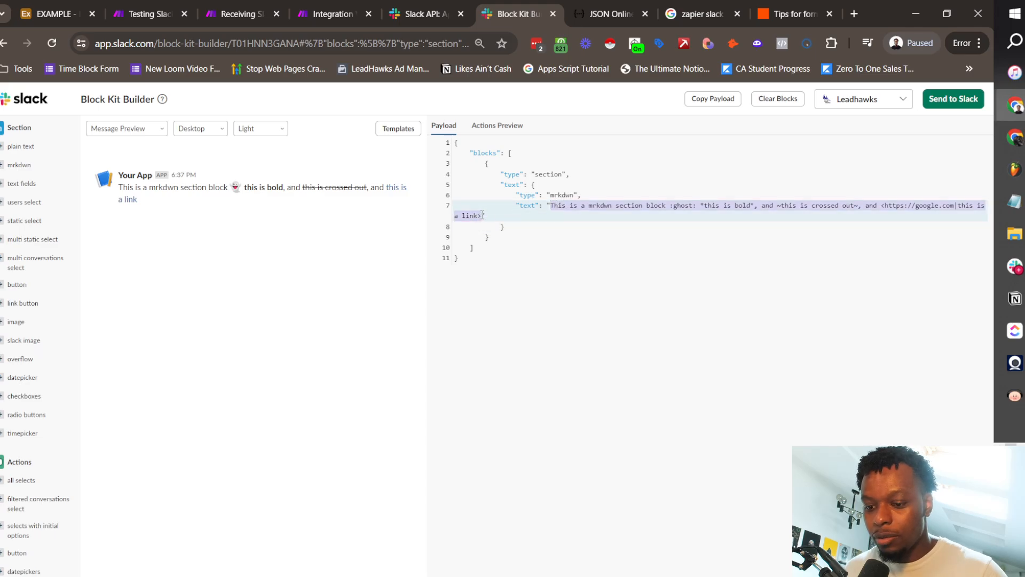
pyautogui.hotkey('ctrl', 'x')
pyautogui.click(1015, 265)
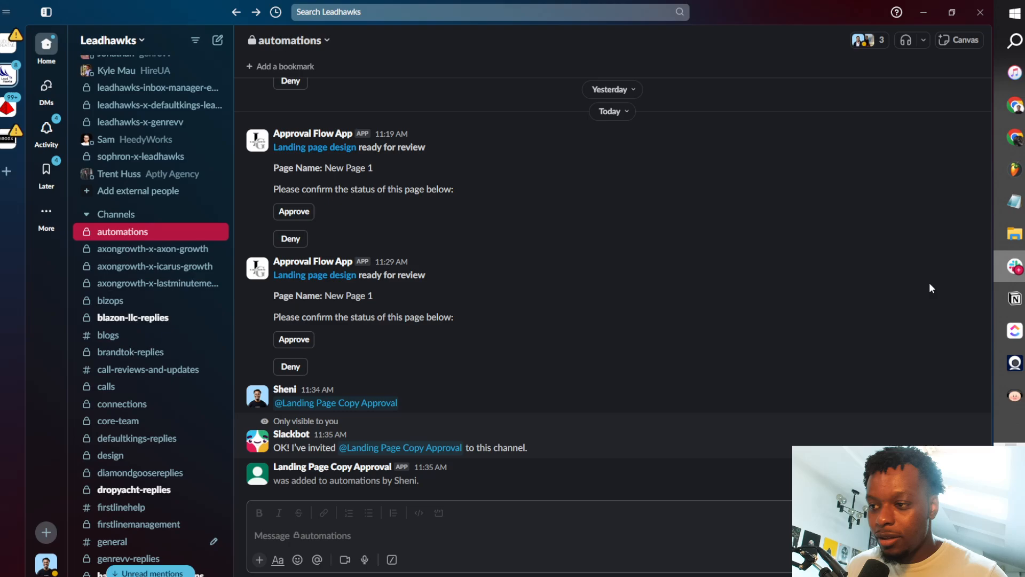
pyautogui.hotkey('alt', 'Tab')
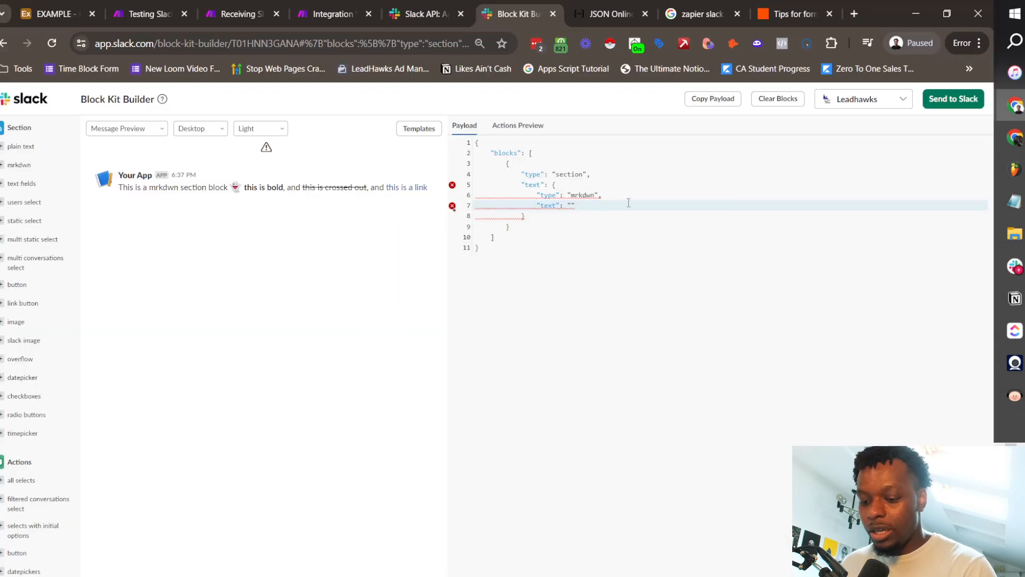
# Set the emptied section text to "<airtable.com|Landing page design> read", linking the phrase "Landing page design" to airtable.com
pyautogui.write('<"')
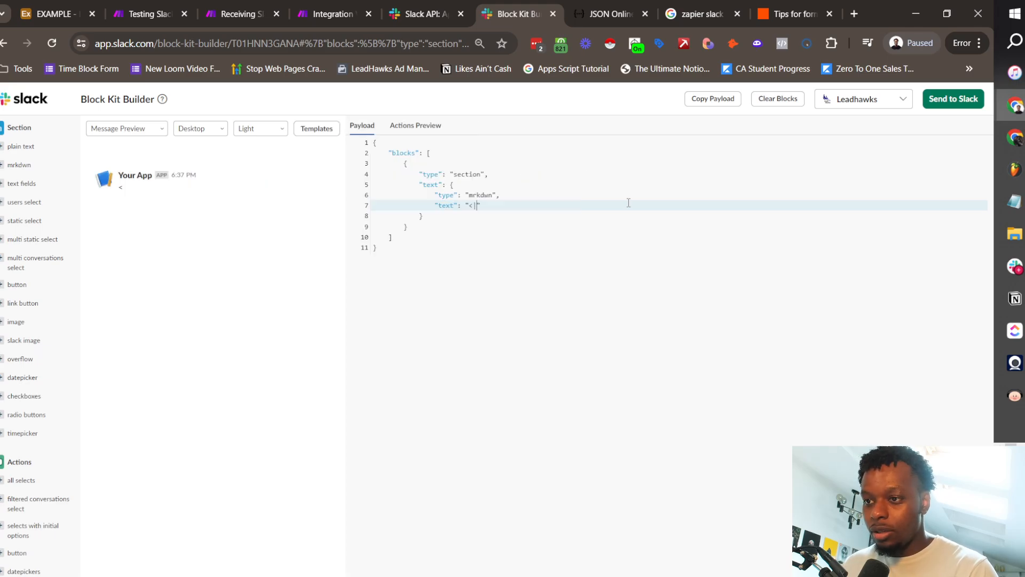
pyautogui.write('airtable.com')
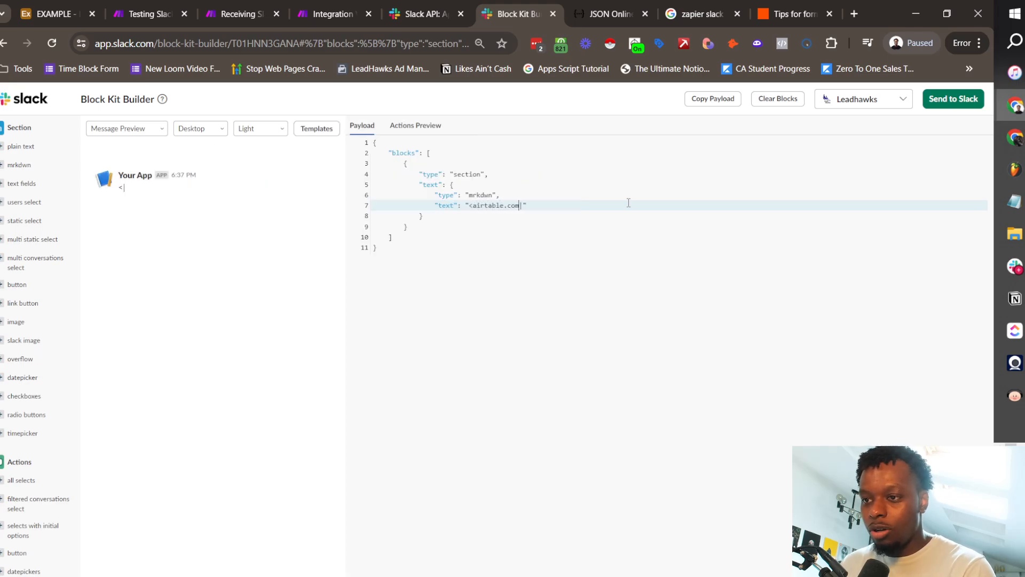
pyautogui.write('|Landing page design')
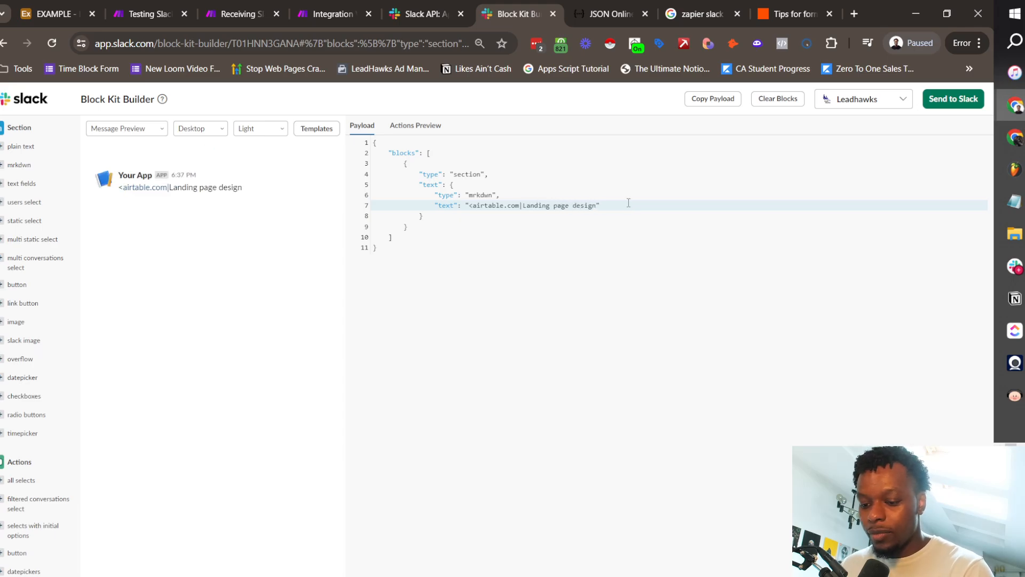
pyautogui.write(' read')
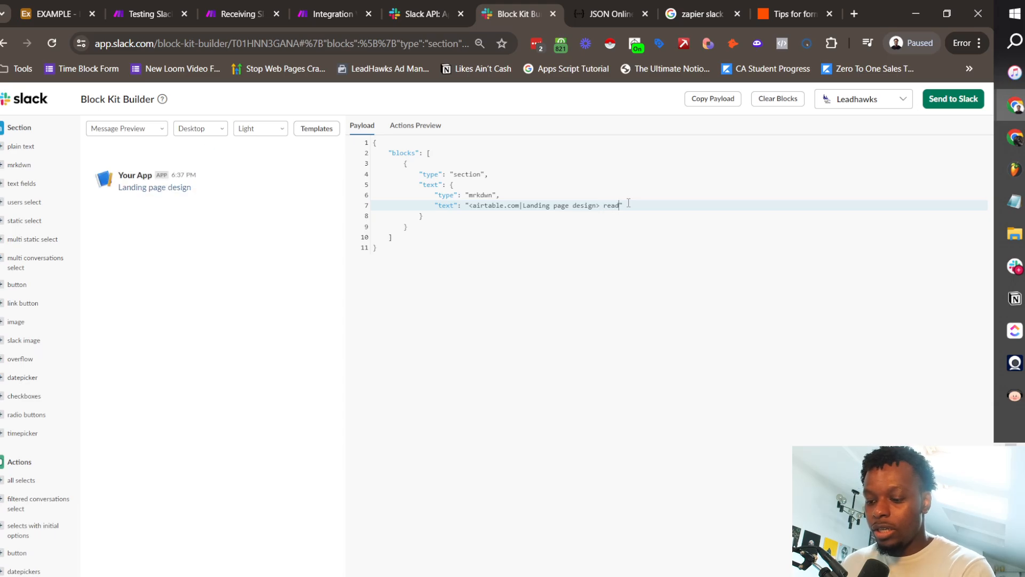
pyautogui.hotkey('ctrl', 'End')
pyautogui.write('for review')
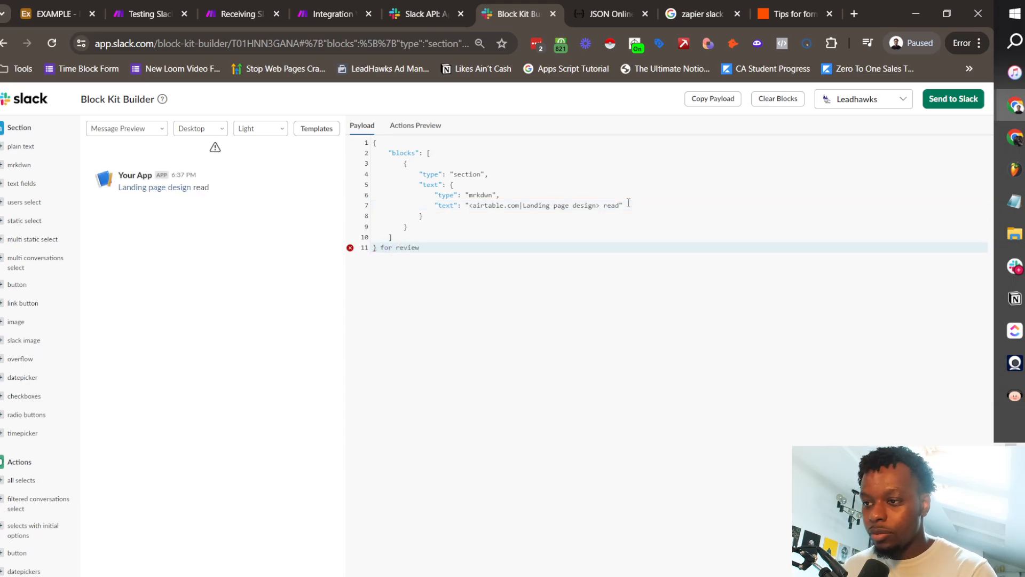
pyautogui.hotkey('ctrl', 'shift', 'Left')
pyautogui.hotkey('ctrl', 'shift', 'Left')
pyautogui.hotkey('ctrl', 'shift', 'Left')
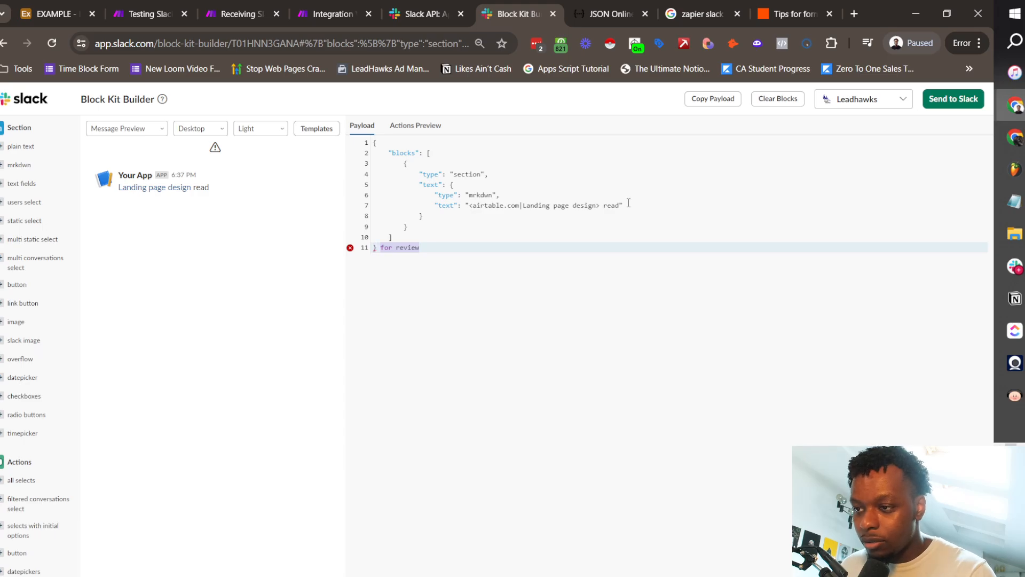
pyautogui.press('BackSpace')
# Complete the section text so it ends with "ready for review", and wrap the whole line in asterisks to make it bold
pyautogui.click(621, 205)
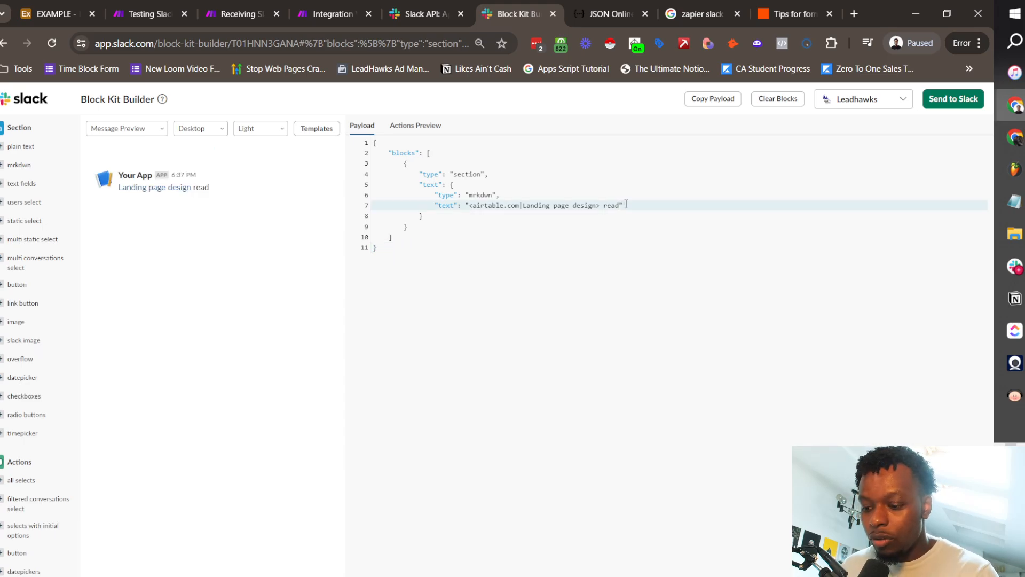
pyautogui.write('y for review')
pyautogui.hotkey('ctrl', 'End')
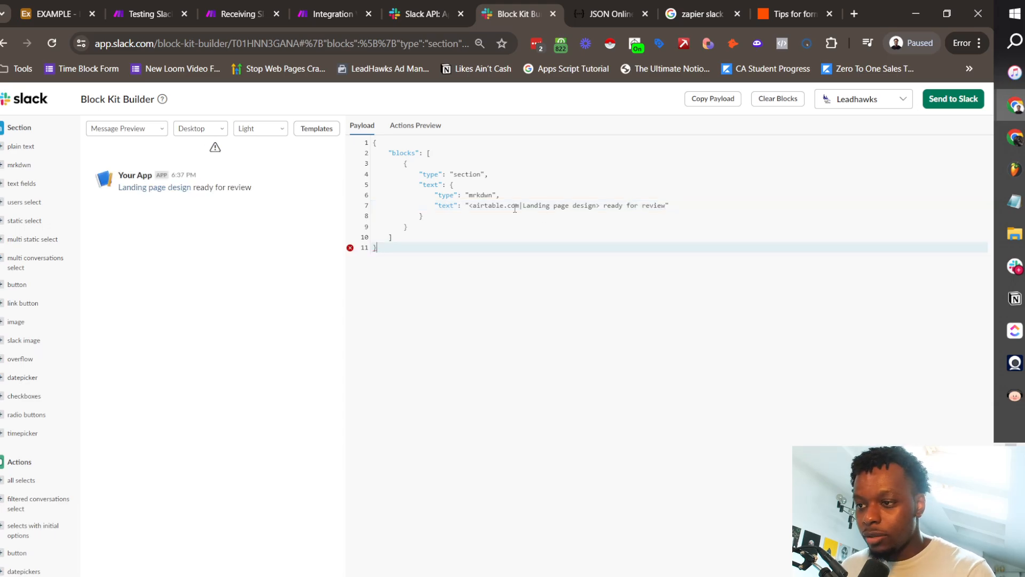
pyautogui.click(466, 205)
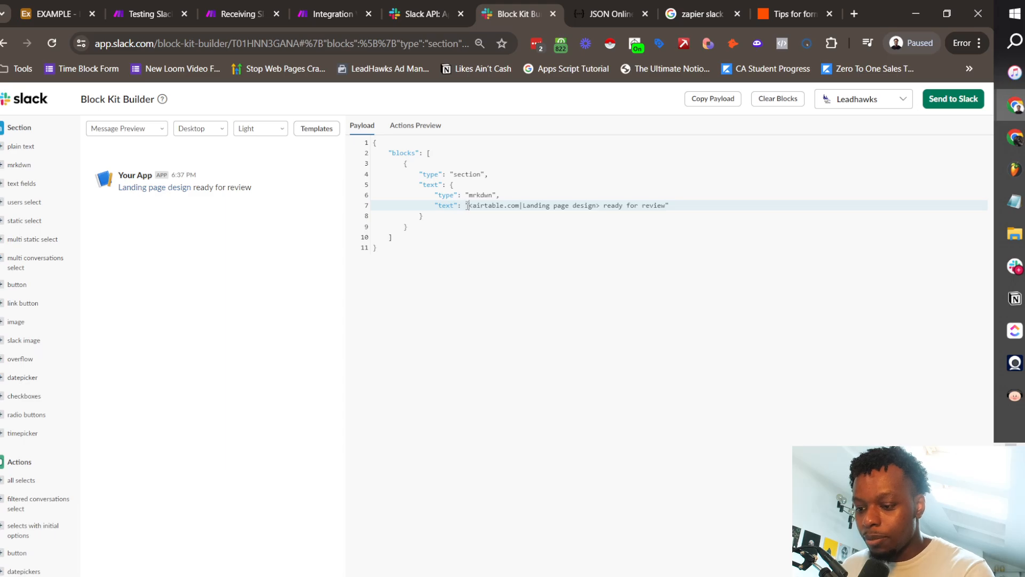
pyautogui.write('*')
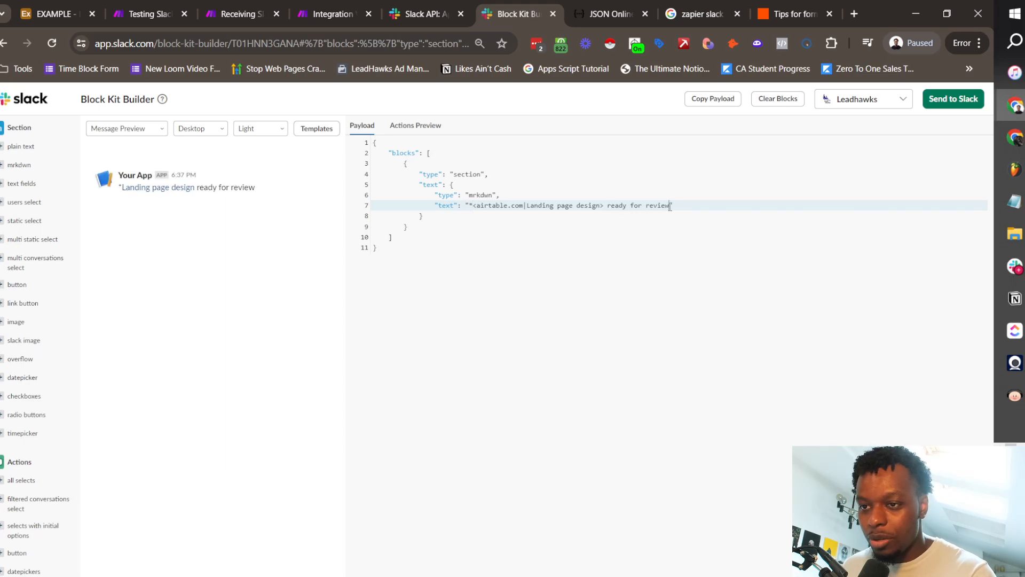
pyautogui.write('*')
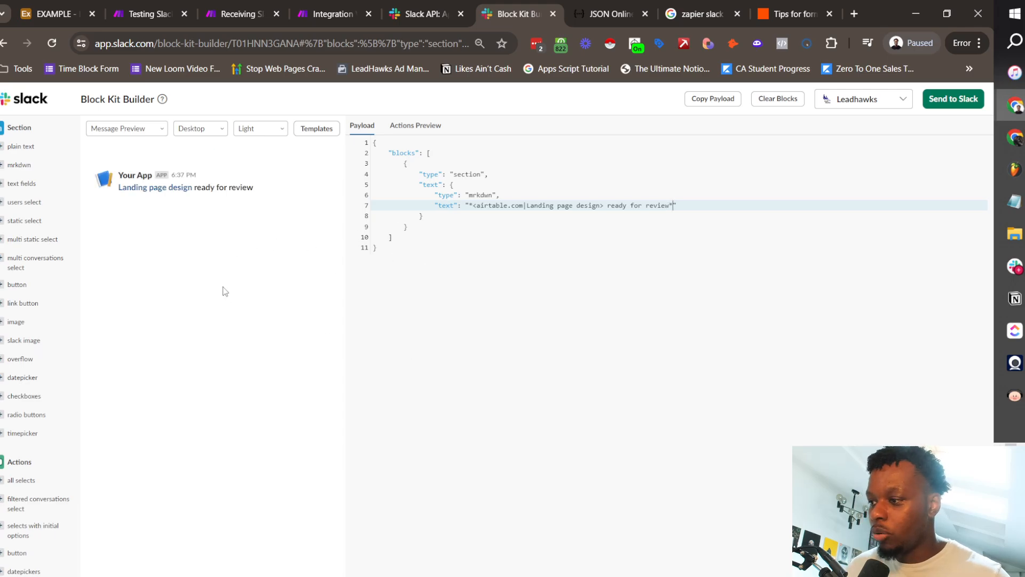
# Add a second mrkdwn section block and replace its sample text with "Page Name: [Test]"
pyautogui.click(23, 165)
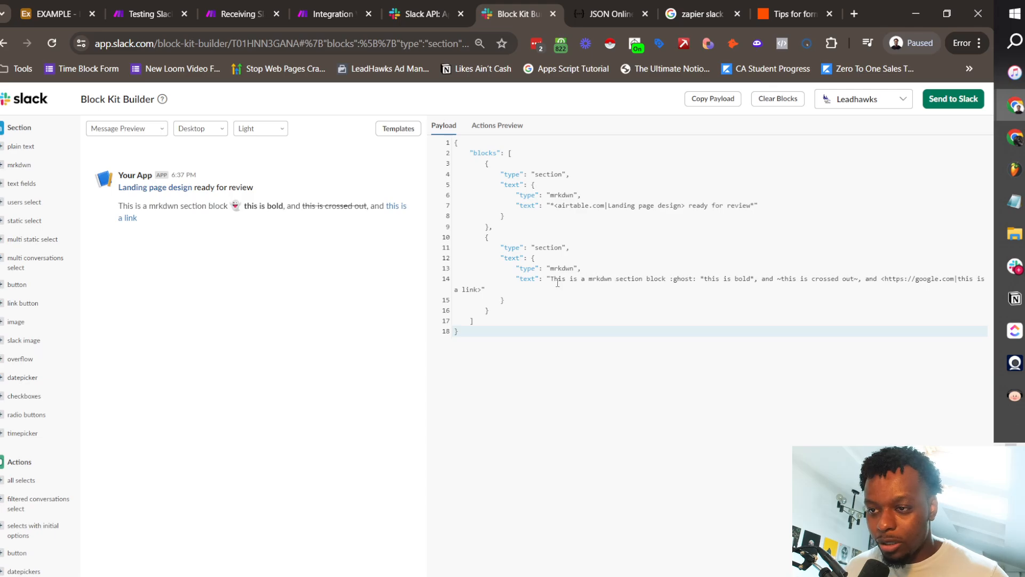
pyautogui.moveTo(550, 280); pyautogui.dragTo(480, 288)
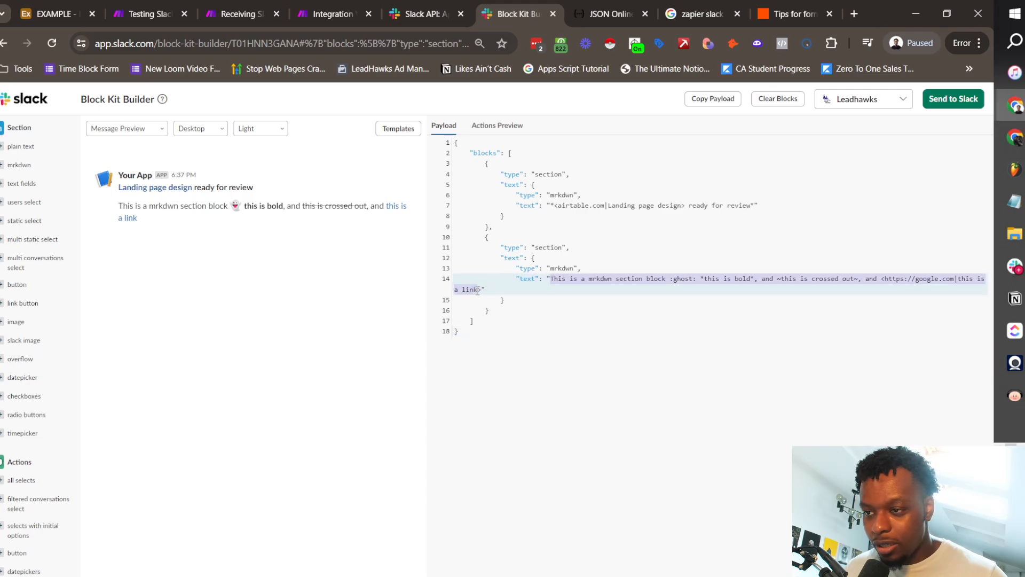
pyautogui.press('BackSpace')
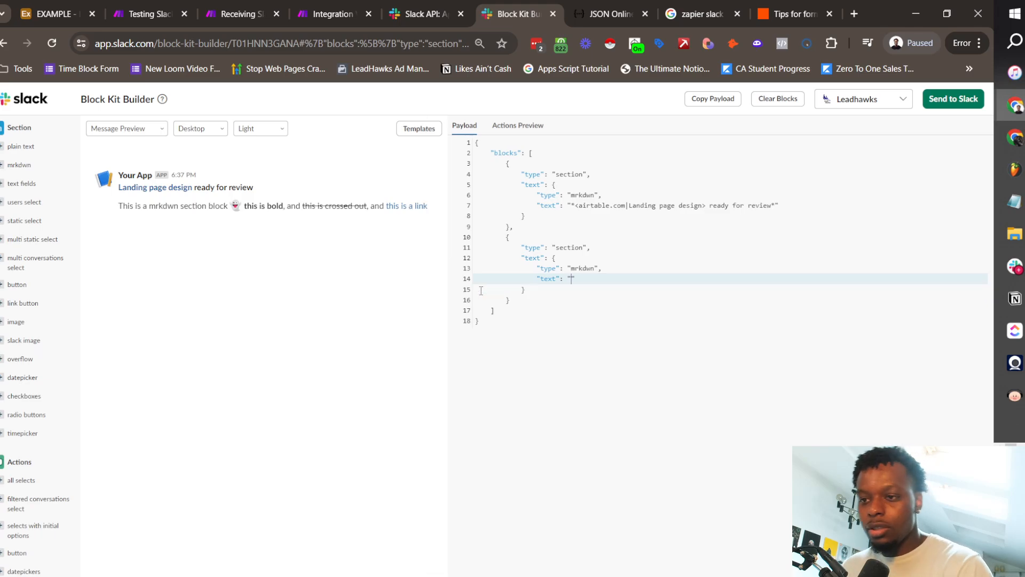
pyautogui.write('Name:')
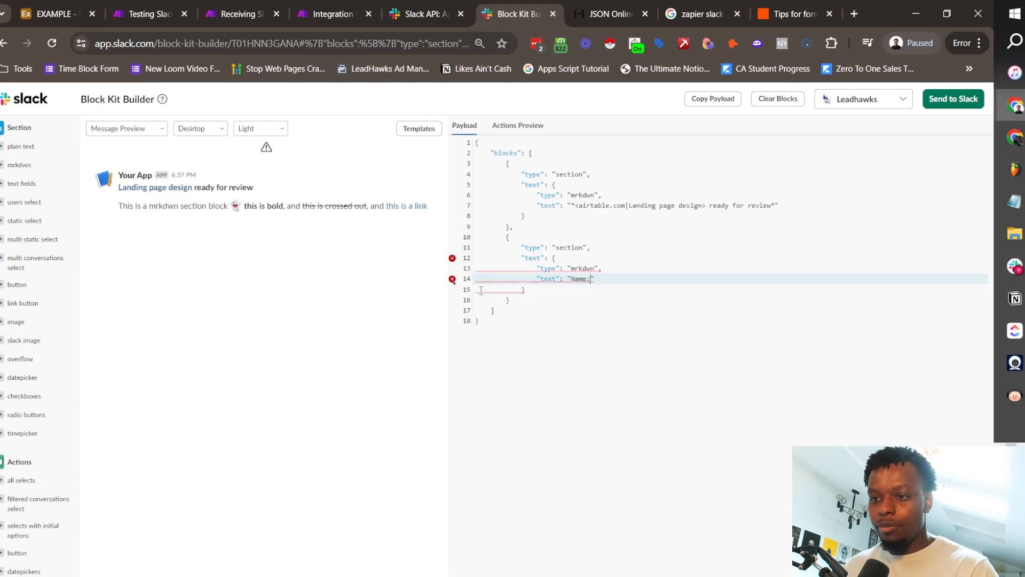
pyautogui.press('BackSpace')
pyautogui.hotkey('ctrl', 'Left')
pyautogui.write('Pa')
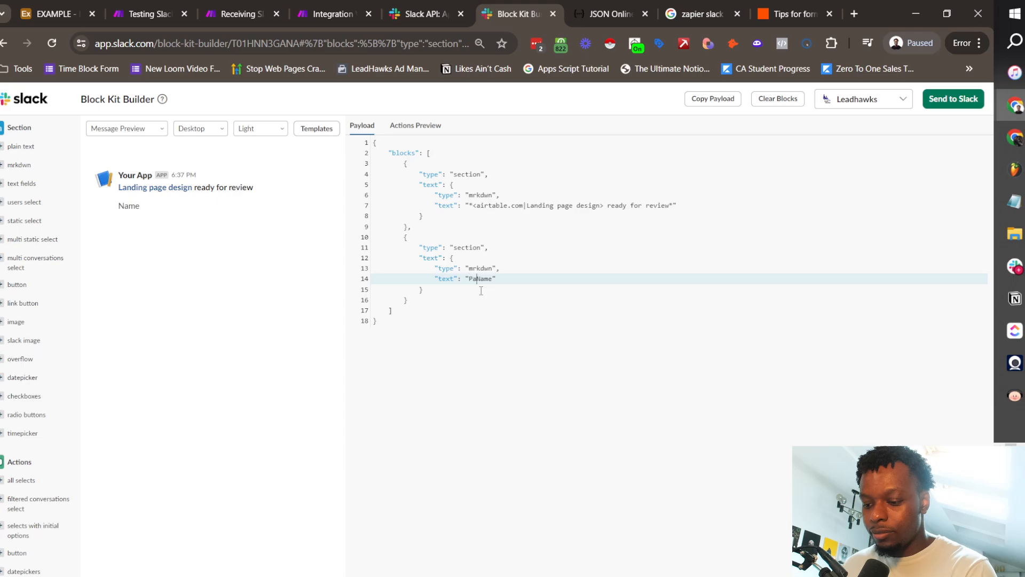
pyautogui.write('ge ')
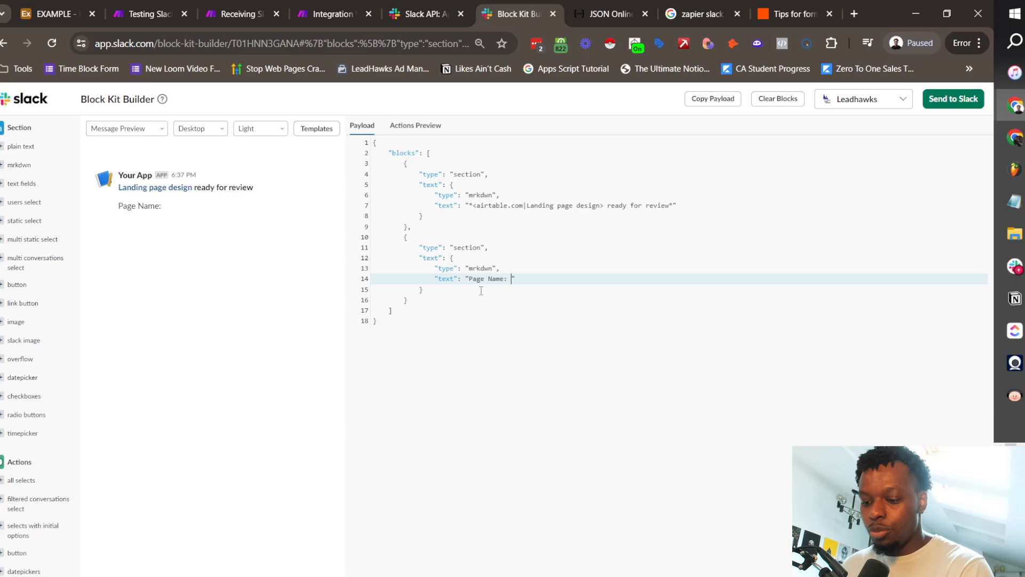
pyautogui.write(']')
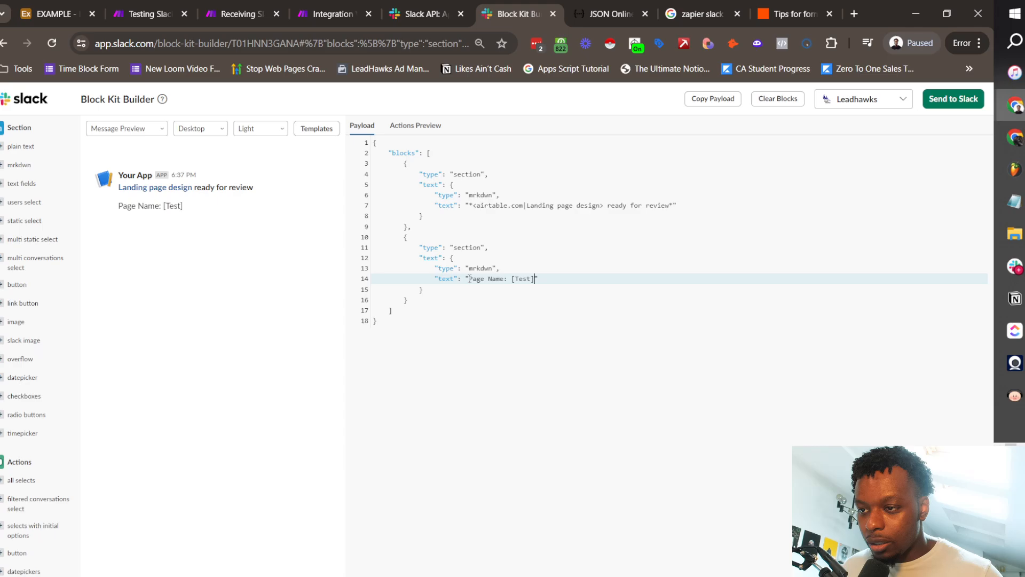
# Make the "Page Name:" label in the second section bold by wrapping it in asterisks
pyautogui.write('*')
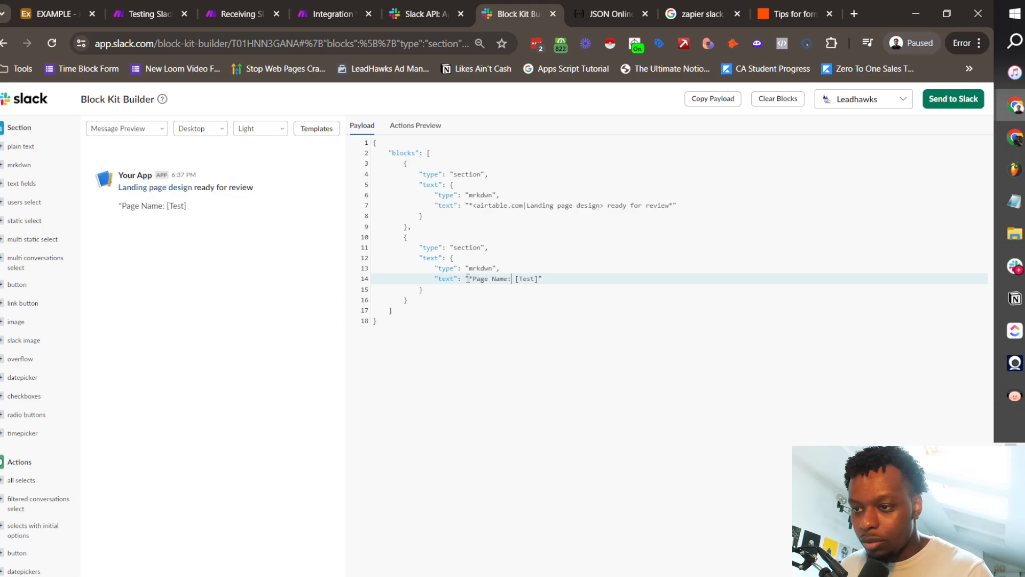
pyautogui.click(512, 278)
pyautogui.write('*')
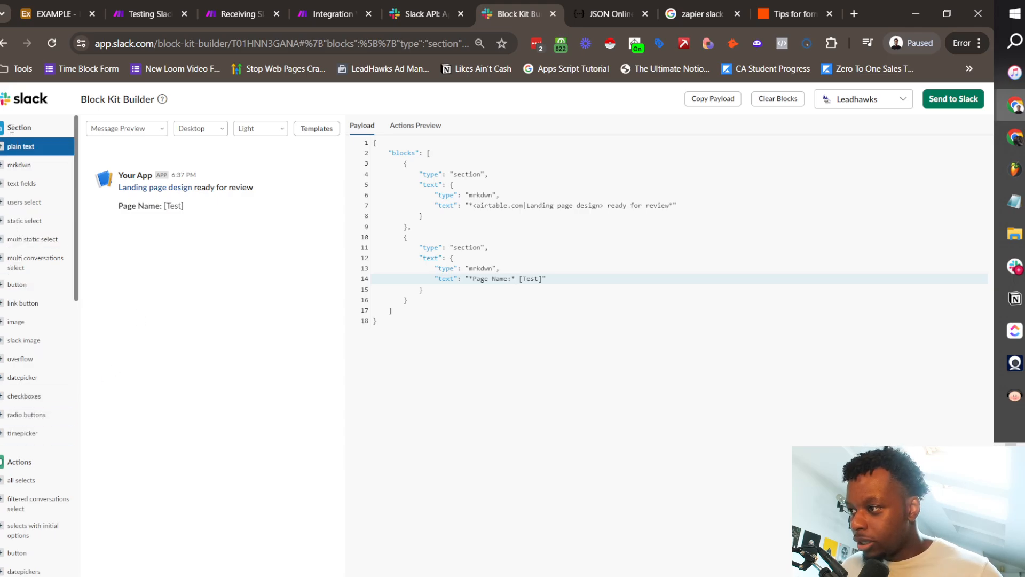
# Add a third mrkdwn section block with the text "Please confirm the status of this page below:" copied from the existing Slack approval message
pyautogui.click(29, 171)
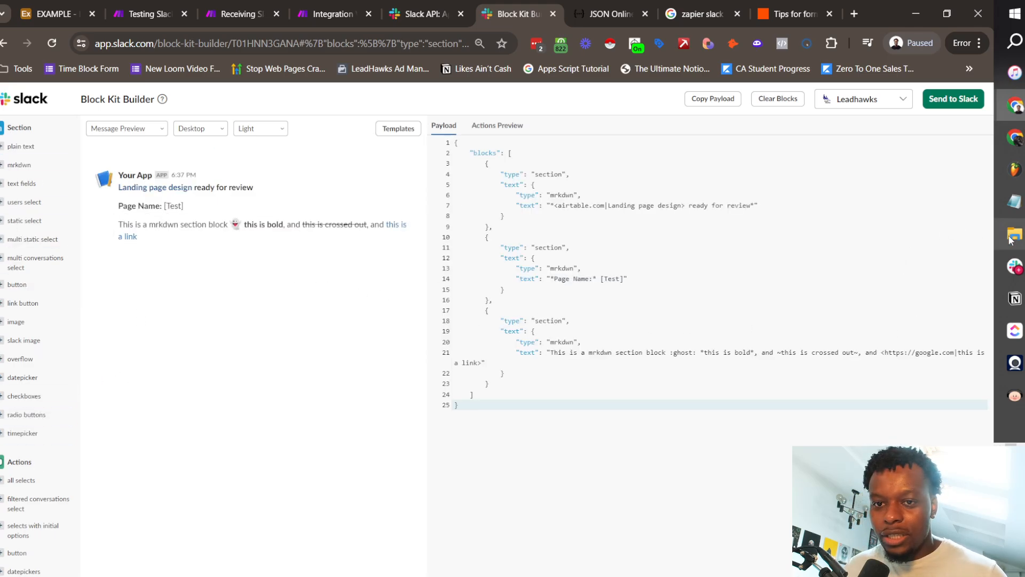
pyautogui.click(1014, 267)
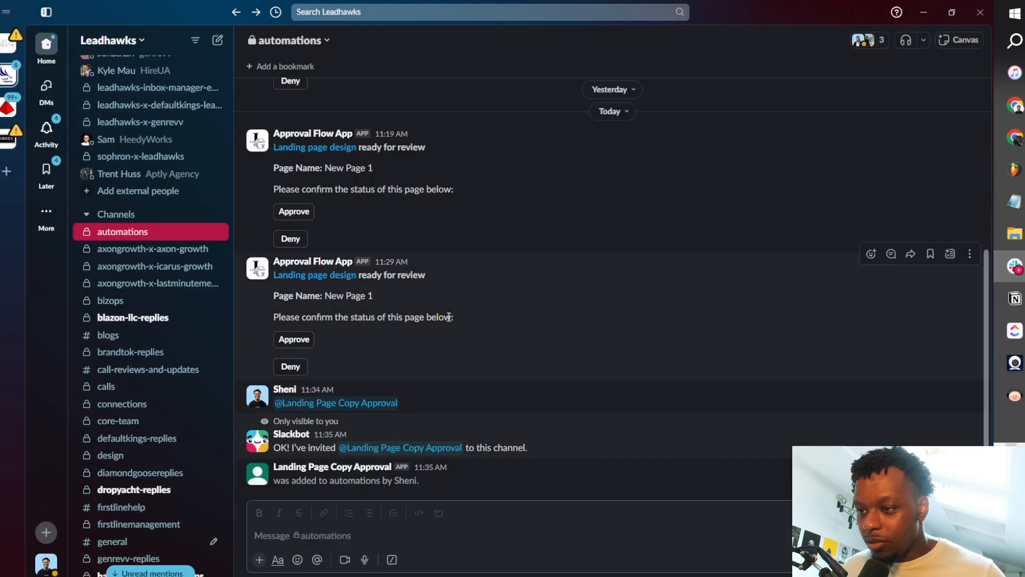
pyautogui.moveTo(460, 319); pyautogui.dragTo(275, 318)
pyautogui.hotkey('ctrl', 'c')
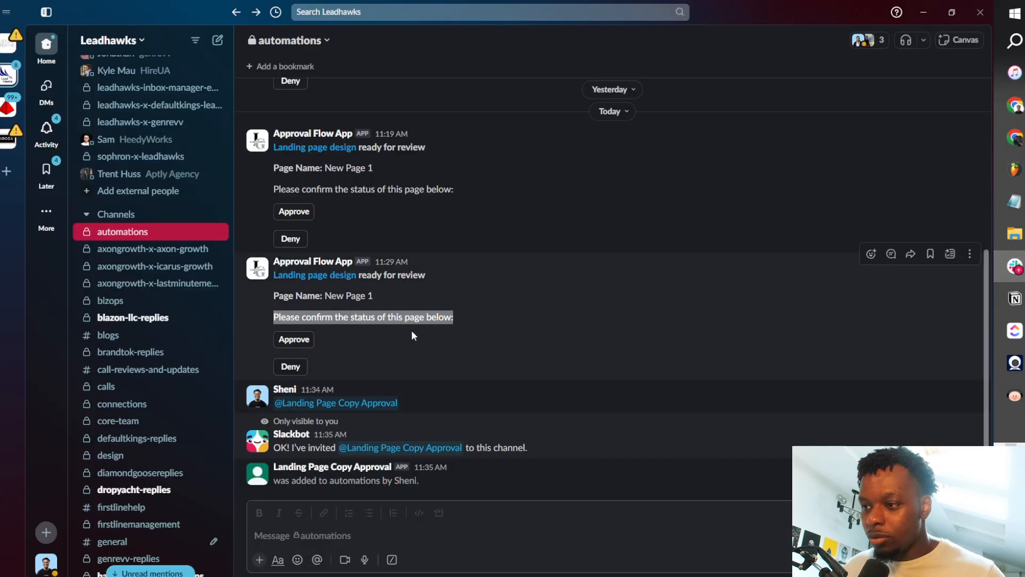
pyautogui.hotkey('alt', 'Tab')
pyautogui.moveTo(550, 353); pyautogui.dragTo(479, 364)
pyautogui.hotkey('ctrl', 'v')
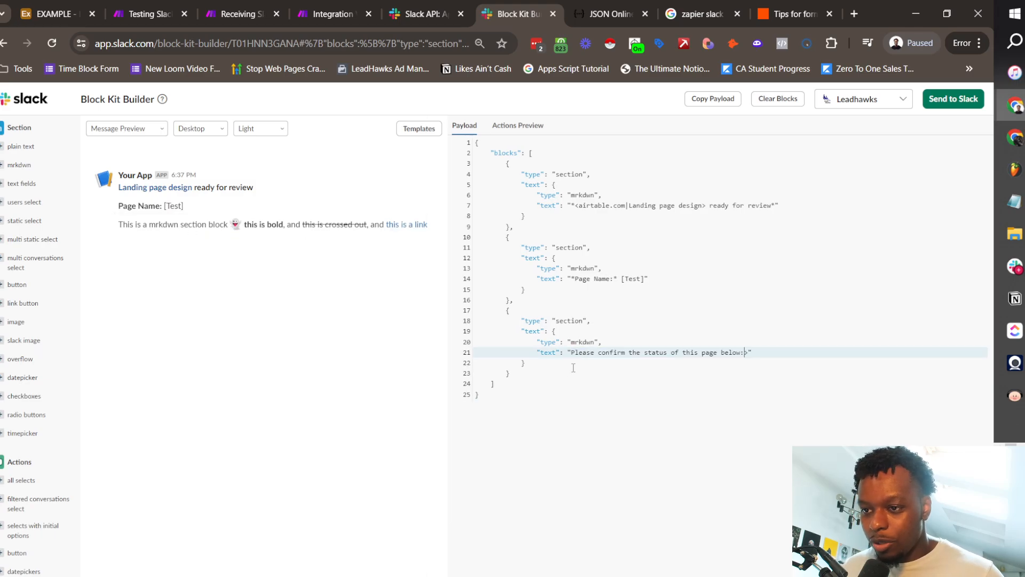
pyautogui.moveTo(426, 328); pyautogui.dragTo(342, 328)
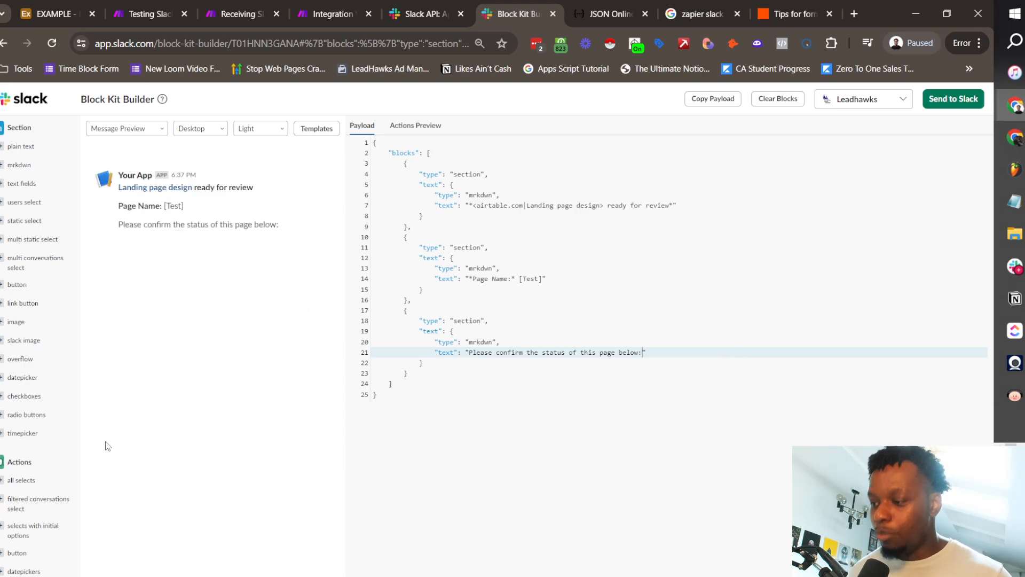
# Add an actions block with a button below the status confirmation text
pyautogui.scroll(-4, 24, 243)
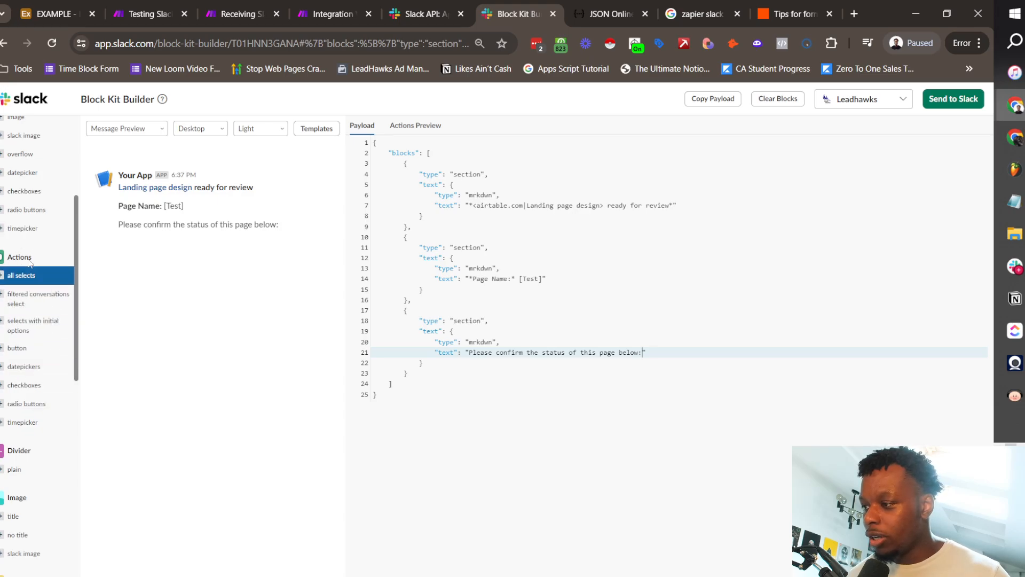
pyautogui.click(19, 348)
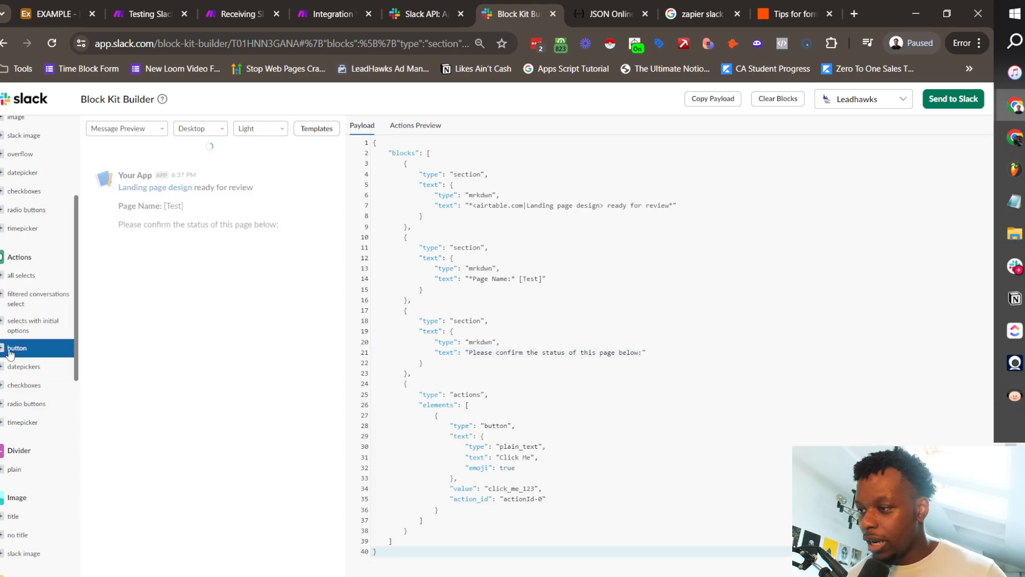
# Add a second actions block with a button below the first button
pyautogui.click(24, 347)
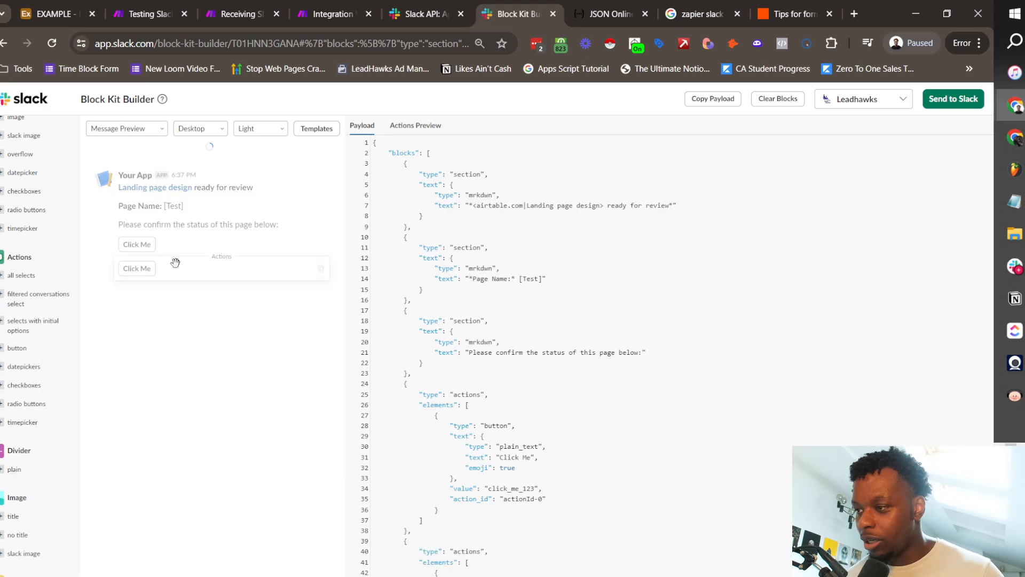
pyautogui.scroll(-3, 536, 374)
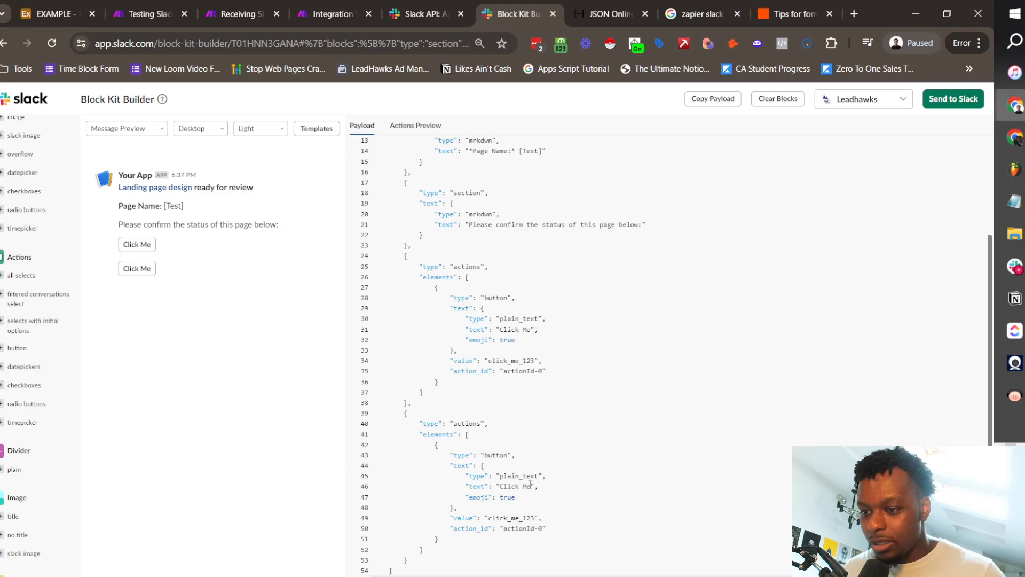
pyautogui.scroll(3, 461, 345)
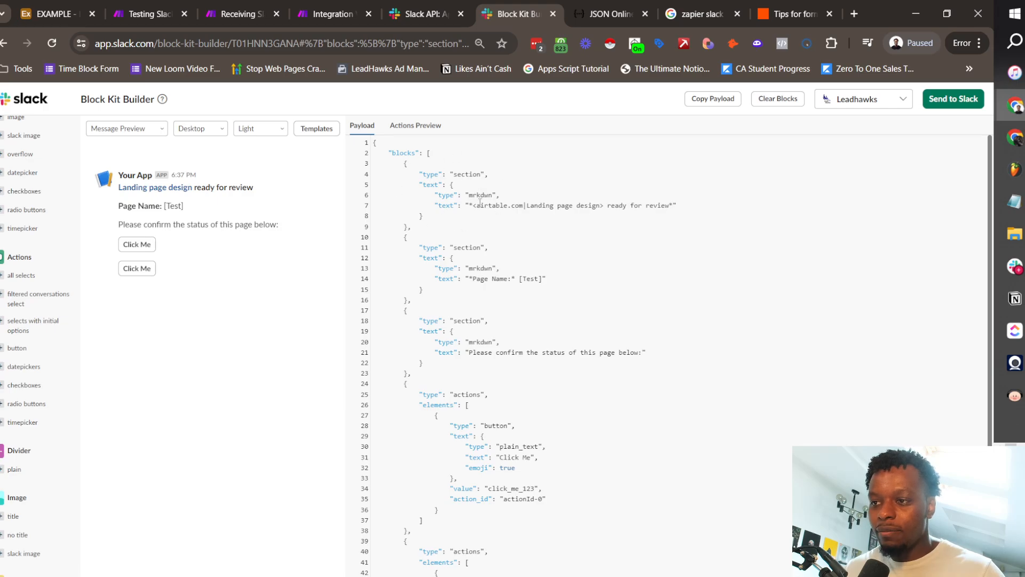
# Examine the payload's blocks array and the first section block, including its type, nested text object, mrkdwn type and message text
pyautogui.click(396, 154)
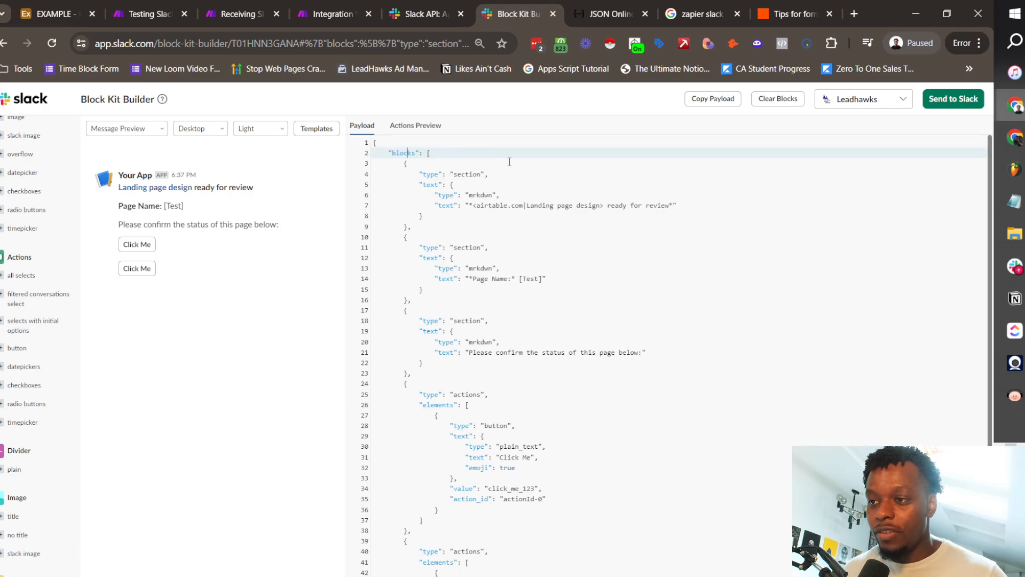
pyautogui.click(473, 175)
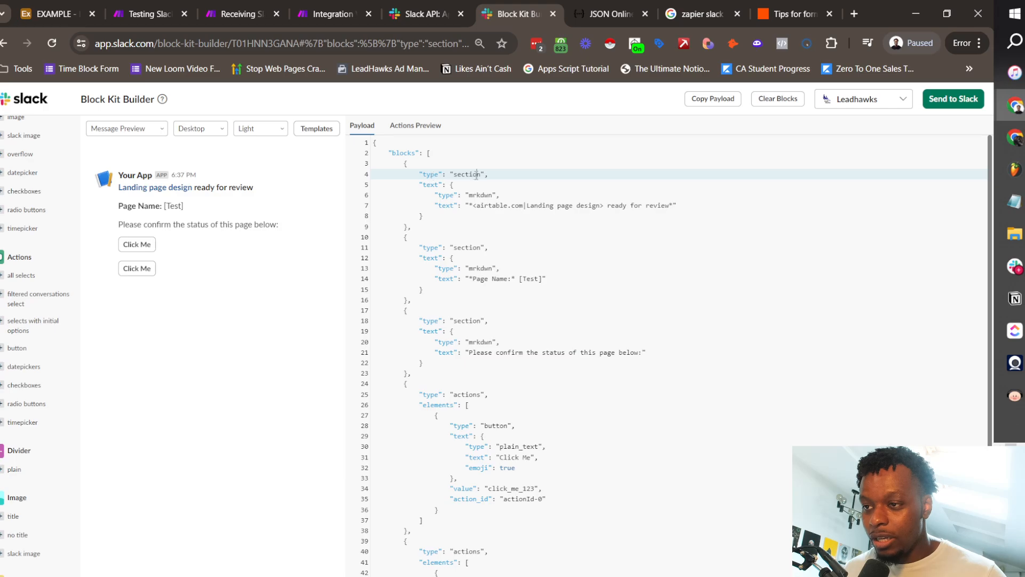
pyautogui.press('Down')
pyautogui.press('Down')
pyautogui.click(521, 207)
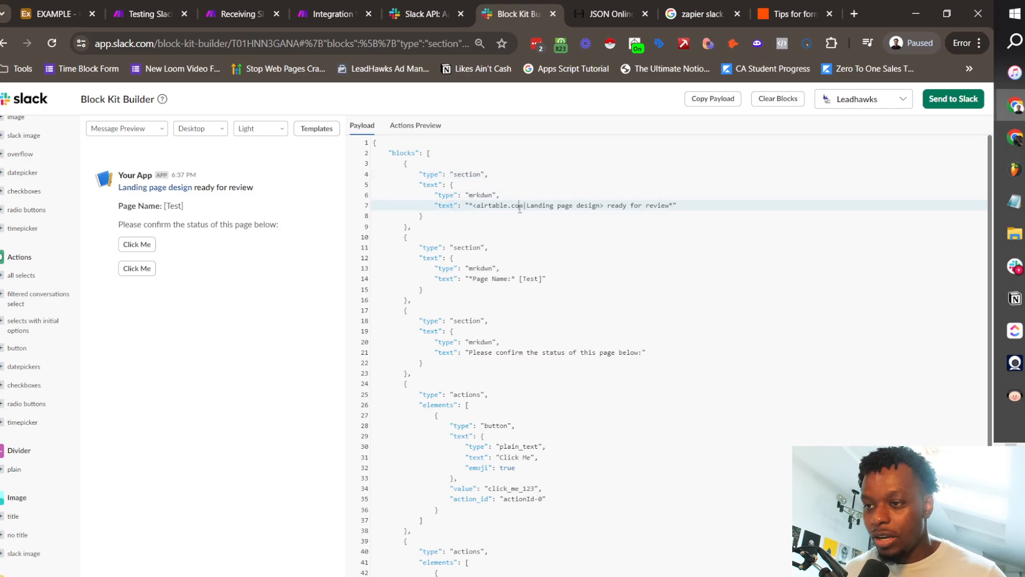
pyautogui.click(447, 195)
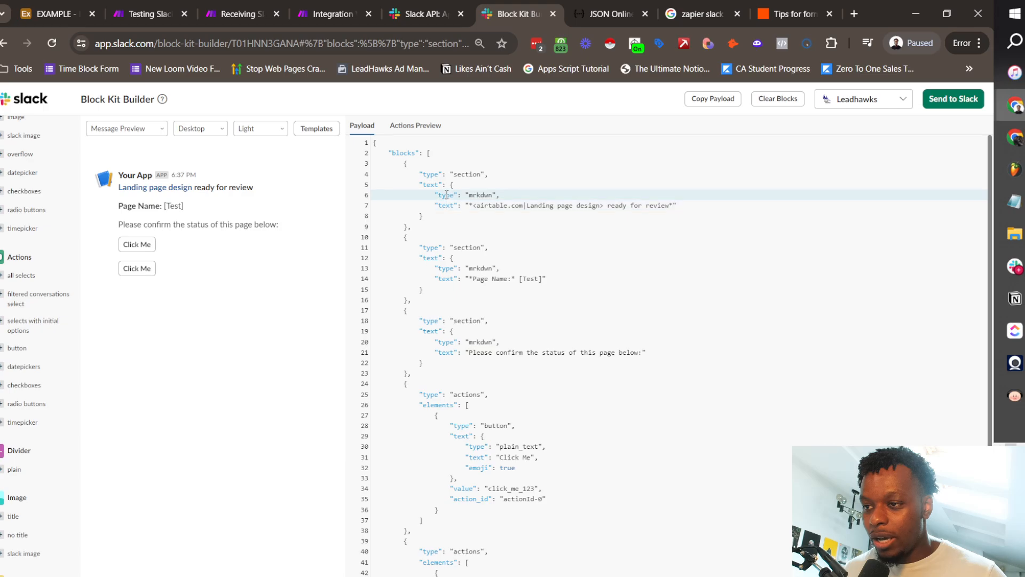
pyautogui.click(452, 185)
pyautogui.click(421, 216)
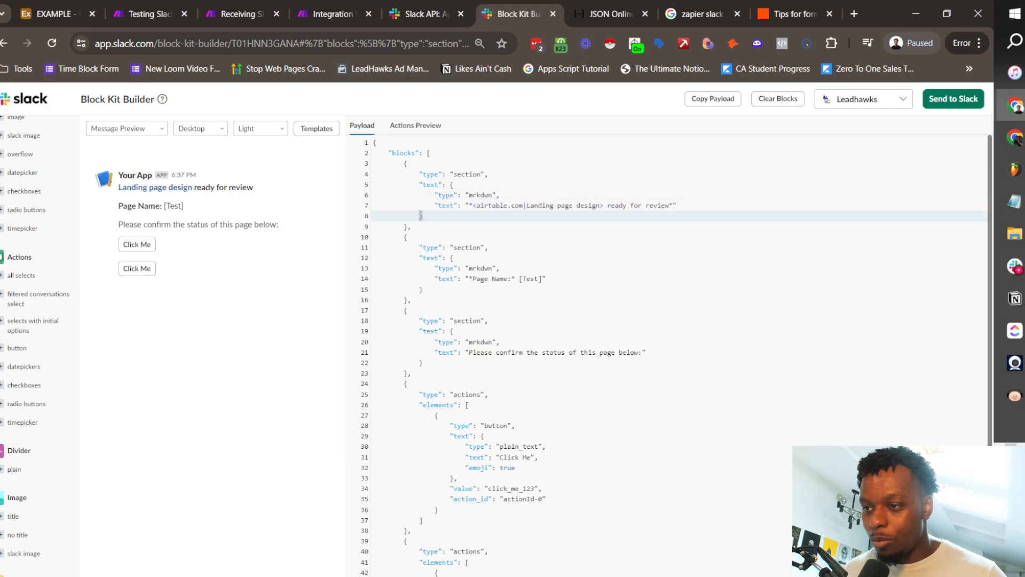
pyautogui.click(452, 185)
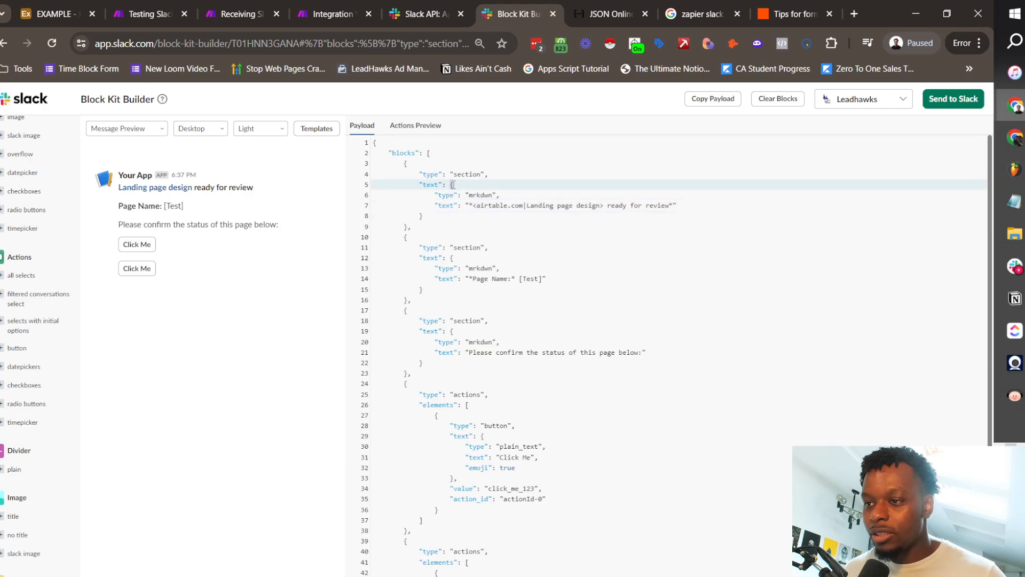
pyautogui.click(421, 217)
pyautogui.doubleClick(433, 184)
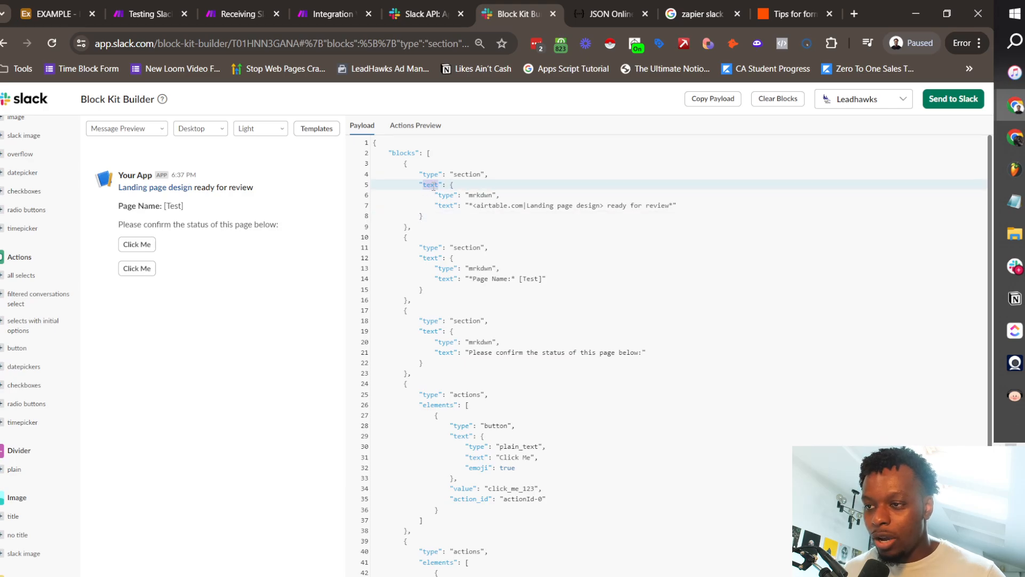
pyautogui.click(422, 217)
pyautogui.moveTo(450, 186); pyautogui.dragTo(423, 216)
pyautogui.doubleClick(430, 185)
pyautogui.click(453, 187)
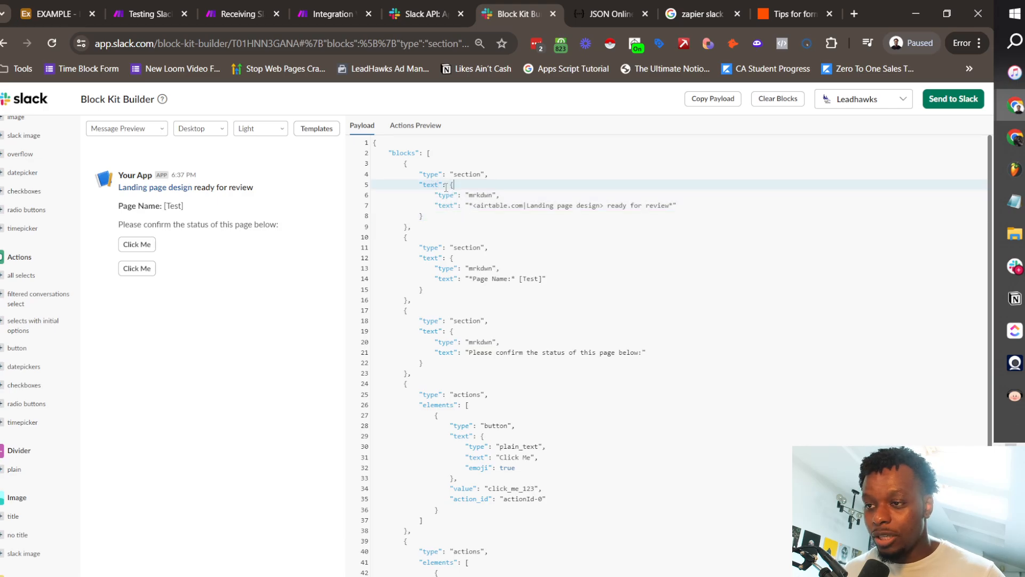
pyautogui.doubleClick(480, 194)
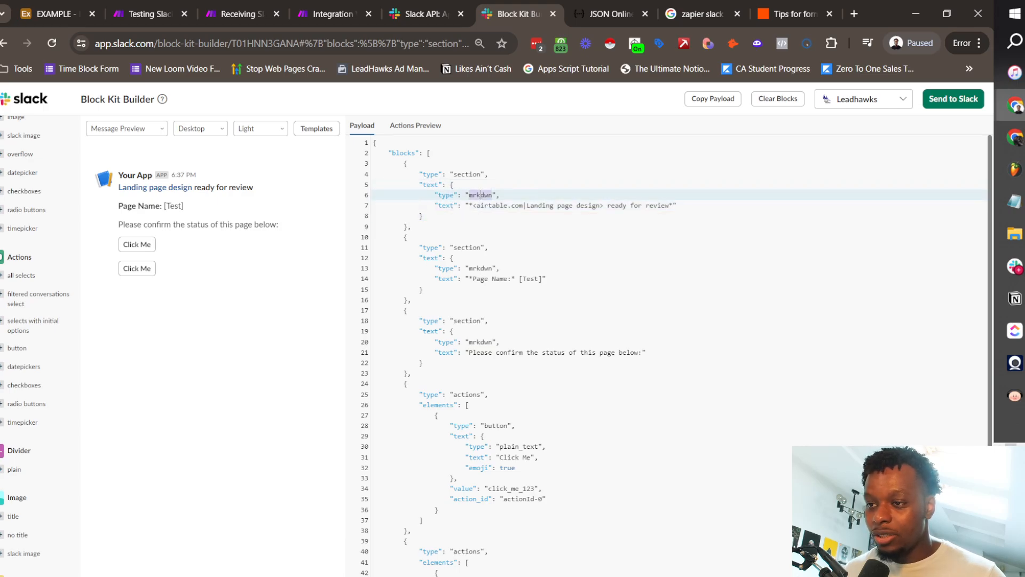
pyautogui.click(475, 205)
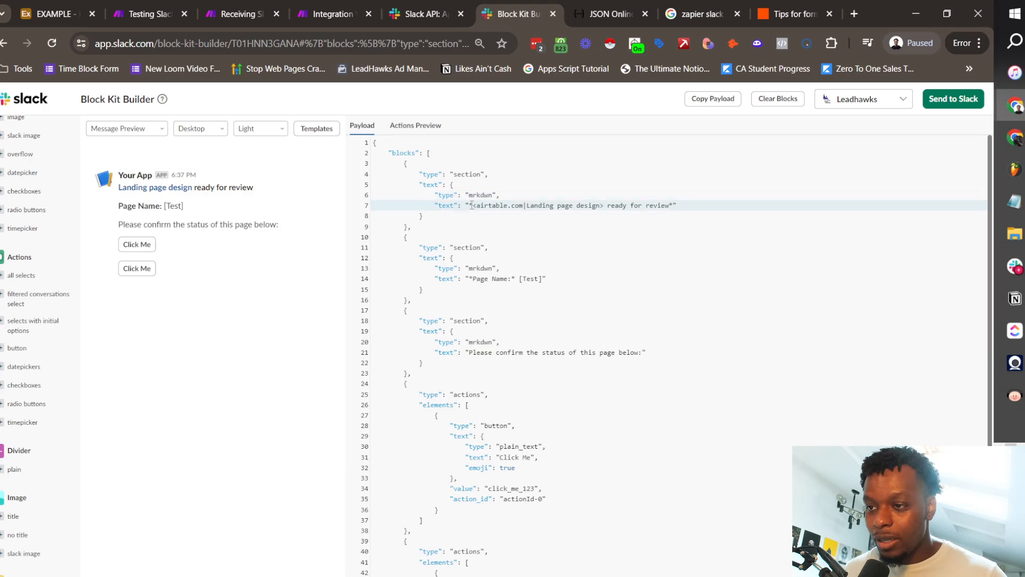
pyautogui.moveTo(470, 205); pyautogui.dragTo(674, 206)
# Examine the second section's mrkdwn text and the elements array of the first actions block
pyautogui.click(428, 238)
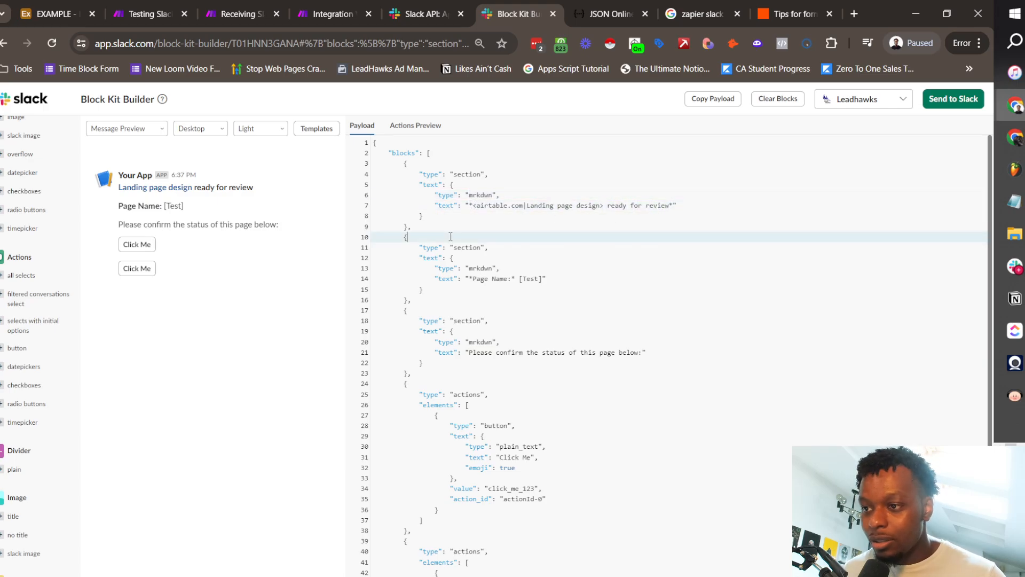
pyautogui.click(438, 258)
pyautogui.click(478, 268)
pyautogui.moveTo(469, 279); pyautogui.dragTo(544, 279)
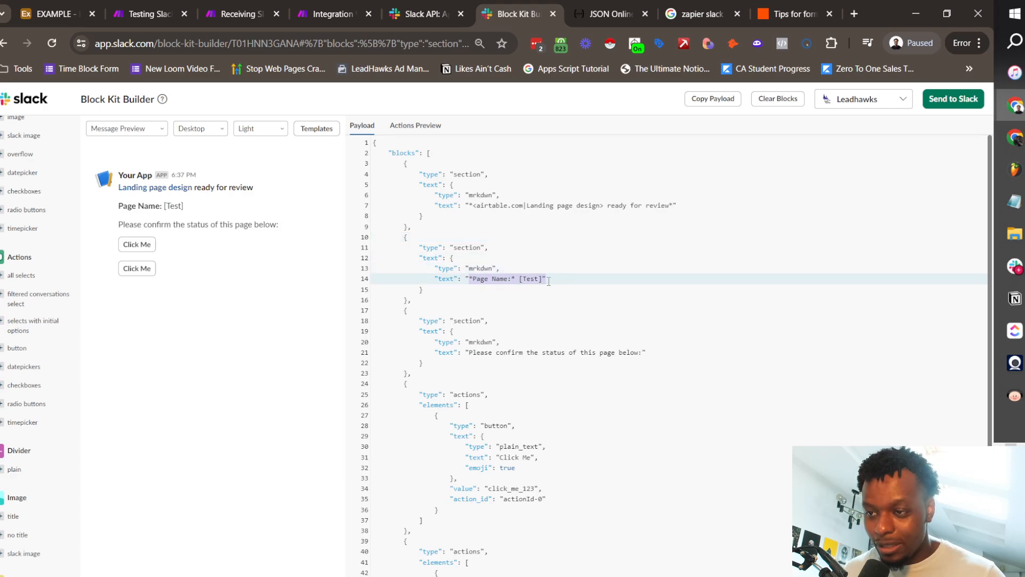
pyautogui.scroll(-3, 536, 291)
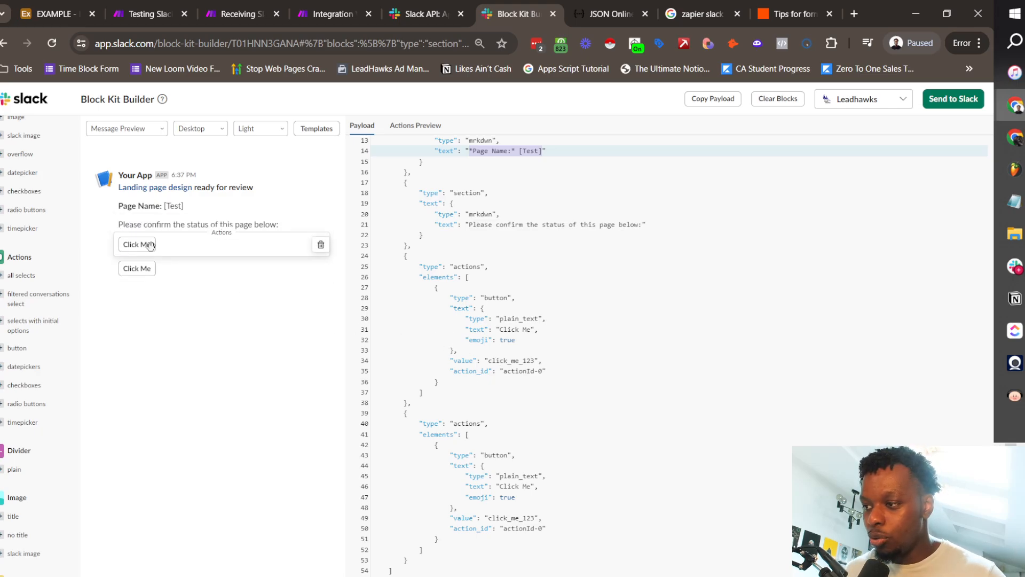
pyautogui.doubleClick(434, 278)
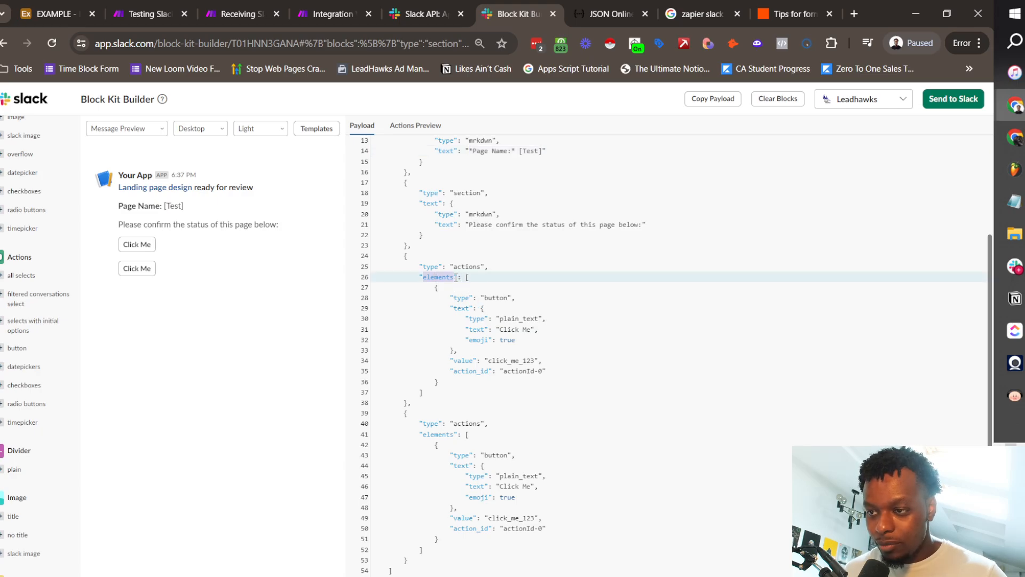
pyautogui.moveTo(462, 278); pyautogui.dragTo(547, 372)
pyautogui.click(519, 371)
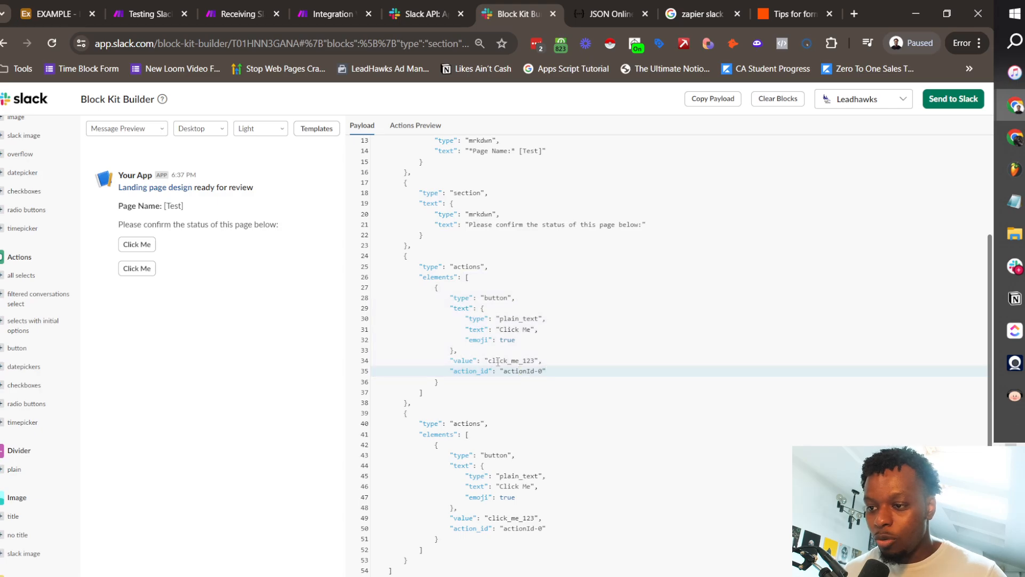
# Change the text of the button in the first actions block to "Approve"
pyautogui.click(501, 329)
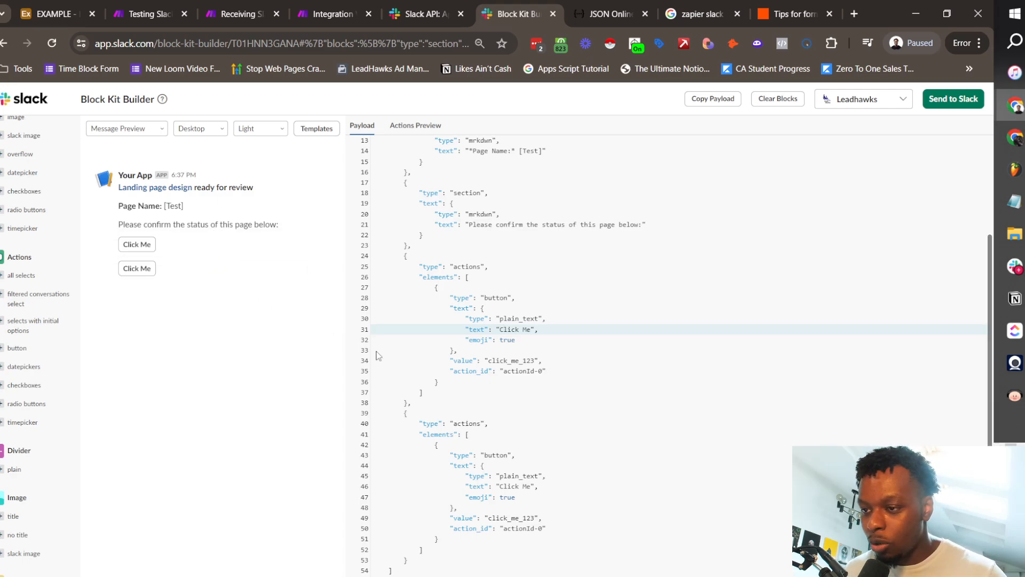
pyautogui.hotkey('ctrl', 'shift', 'Right')
pyautogui.hotkey('ctrl', 'shift', 'Right')
pyautogui.hotkey('ctrl', 'shift', 'Right')
pyautogui.hotkey('ctrl', 'shift', 'Left')
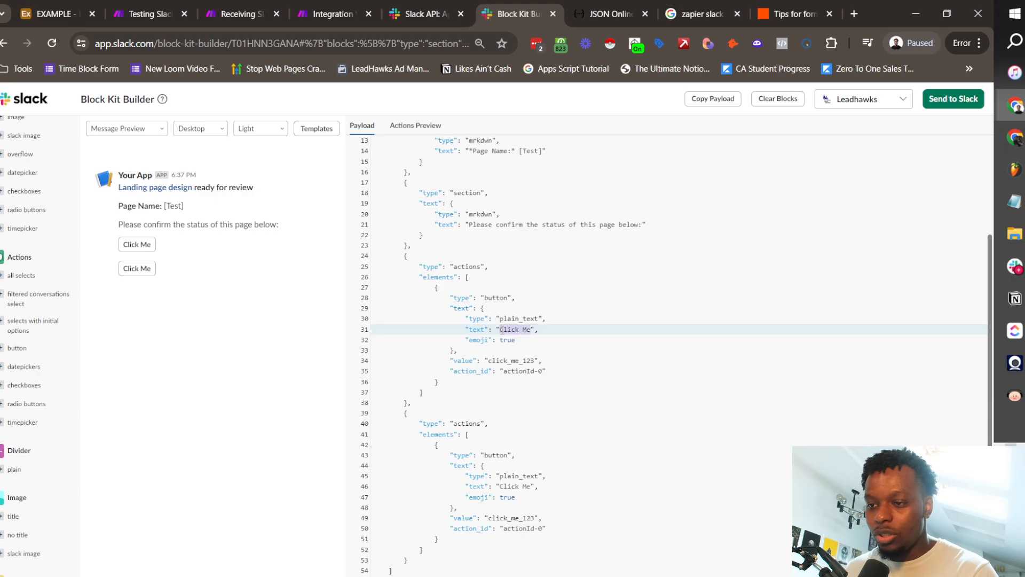
pyautogui.write('Approve')
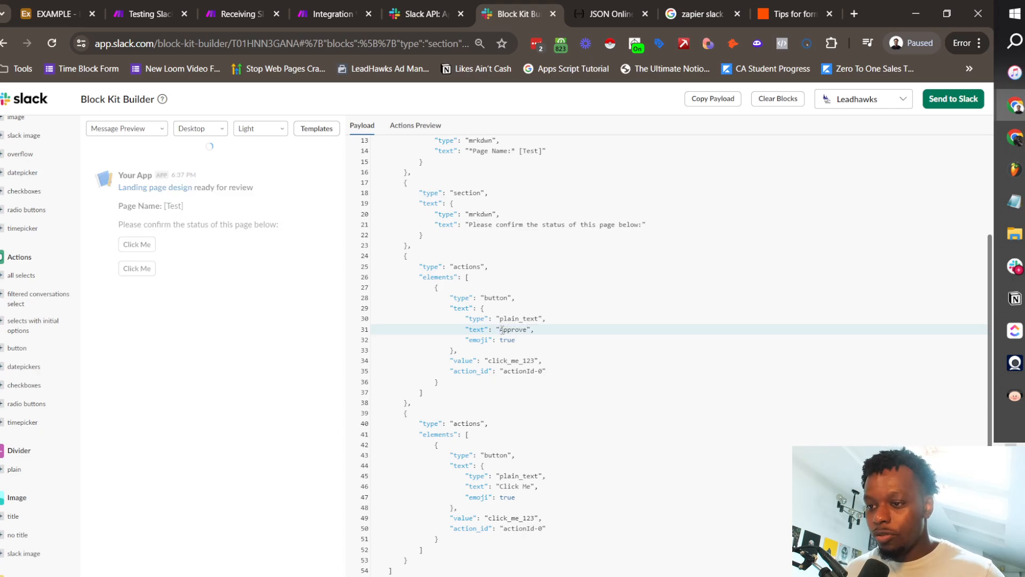
# Change the text of the button in the second actions block to "Deny"
pyautogui.click(502, 486)
pyautogui.hotkey('ctrl', 'shift', 'Right')
pyautogui.hotkey('ctrl', 'shift', 'Right')
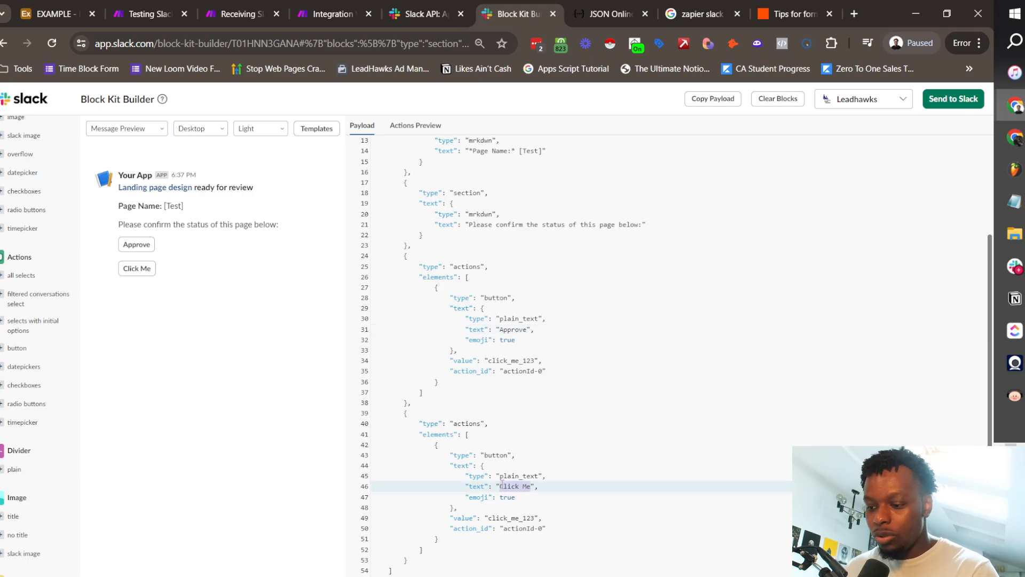
pyautogui.write('Deny')
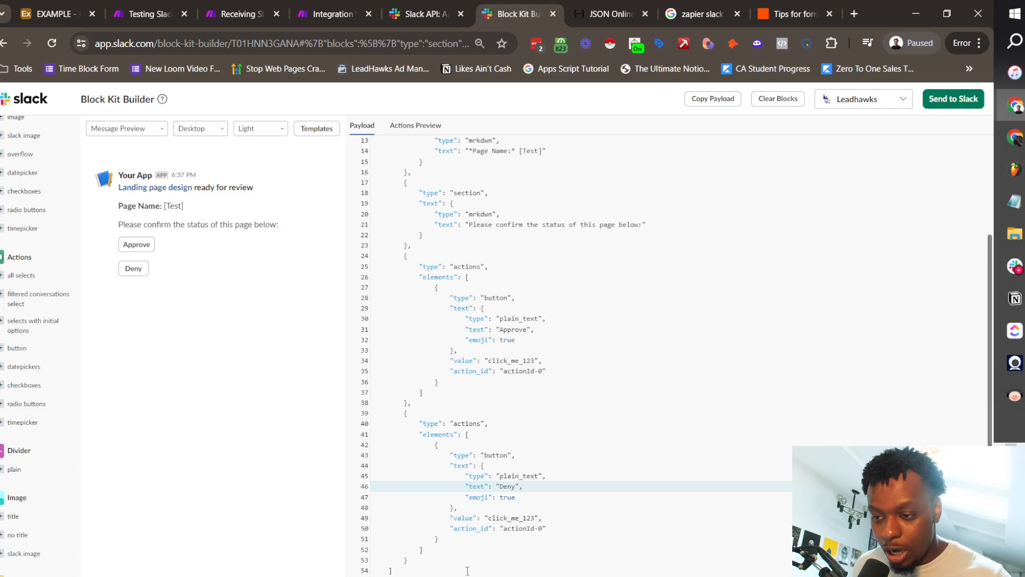
# Add a "channel" property before "blocks" in the payload, using the automations channel's ID copied from its details in the Slack app
pyautogui.scroll(3, 468, 571)
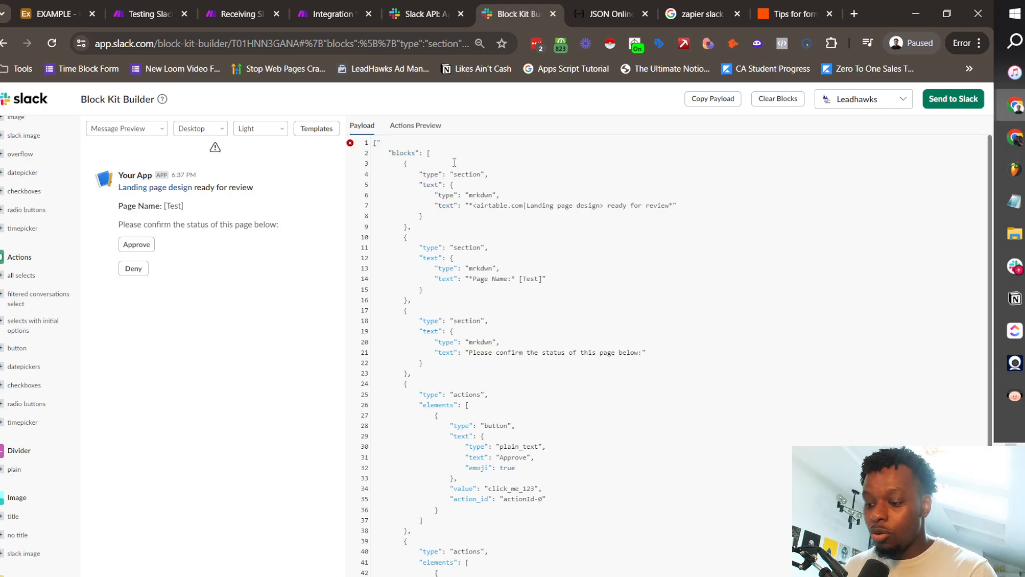
pyautogui.write('channel":"')
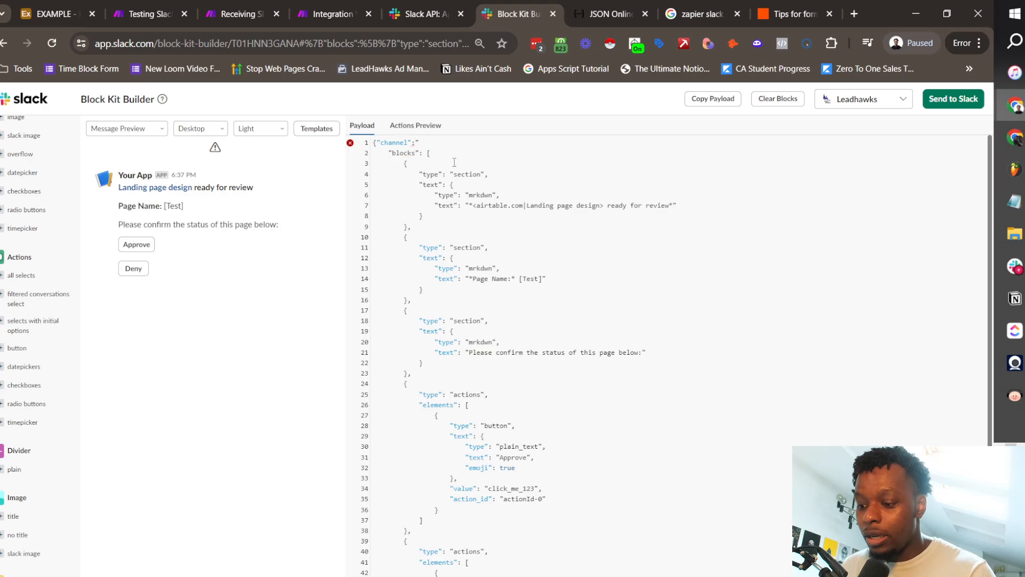
pyautogui.click(1015, 265)
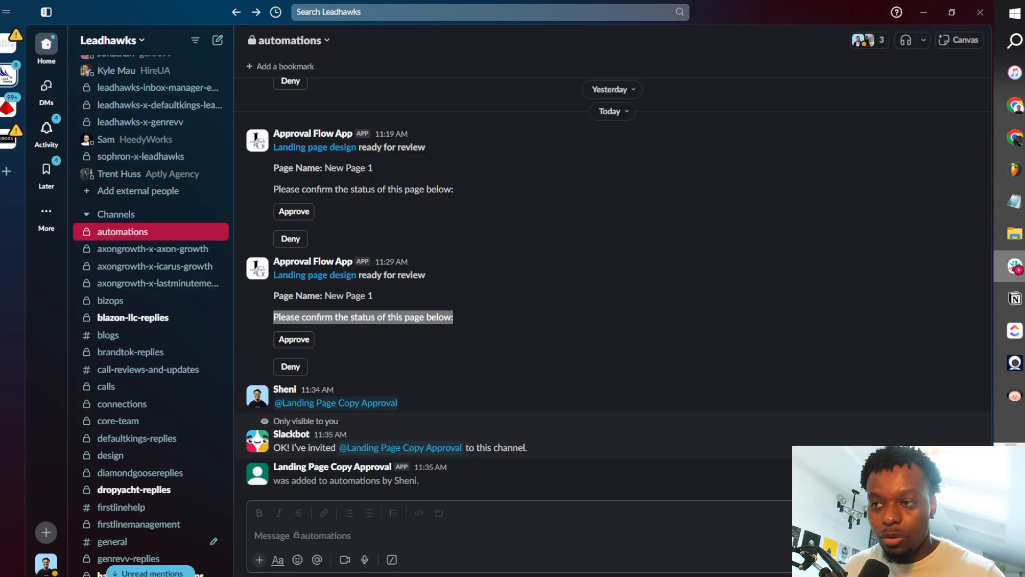
pyautogui.click(278, 47)
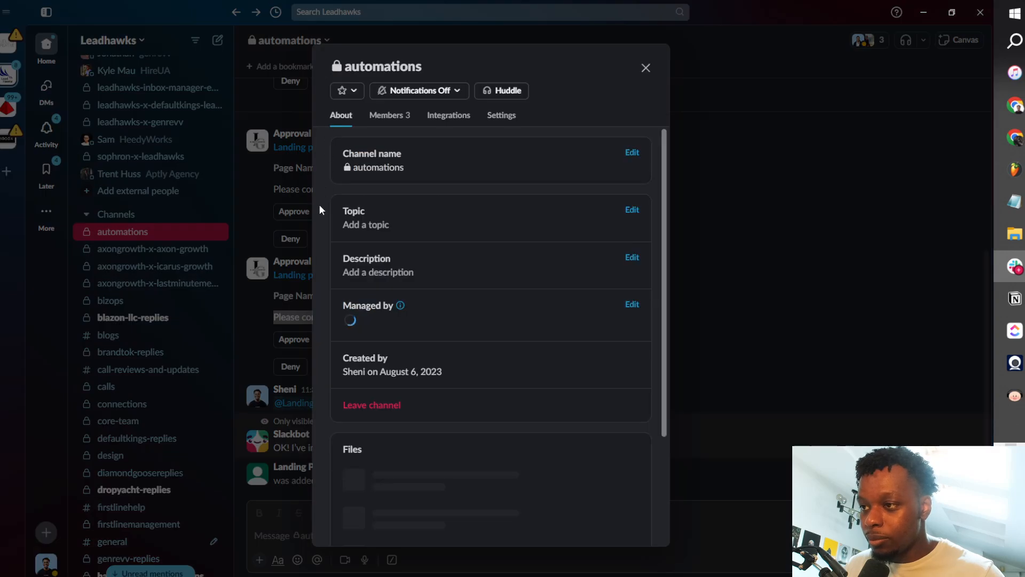
pyautogui.scroll(-4, 424, 442)
pyautogui.click(453, 528)
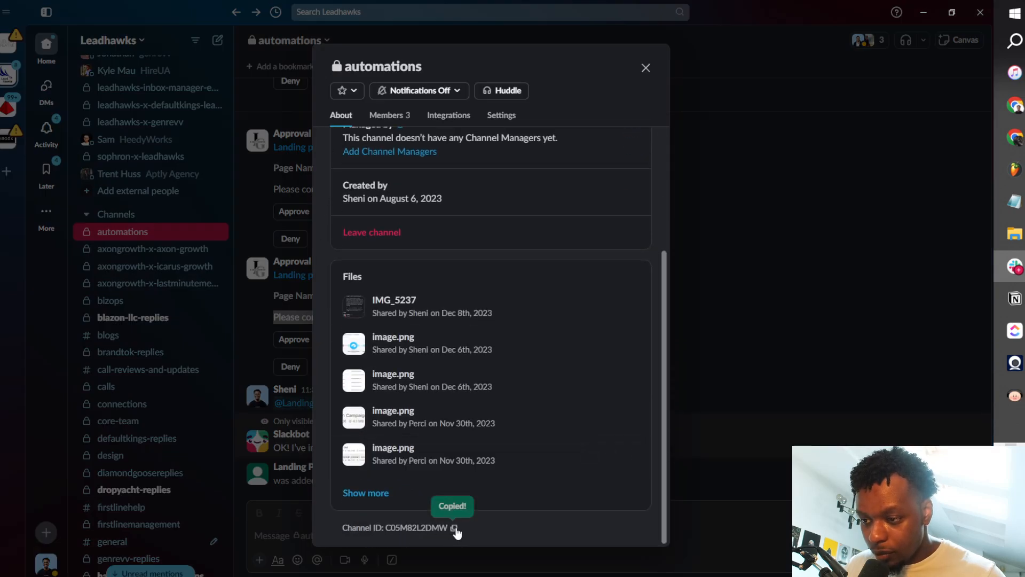
pyautogui.click(645, 68)
pyautogui.hotkey('alt', 'Tab')
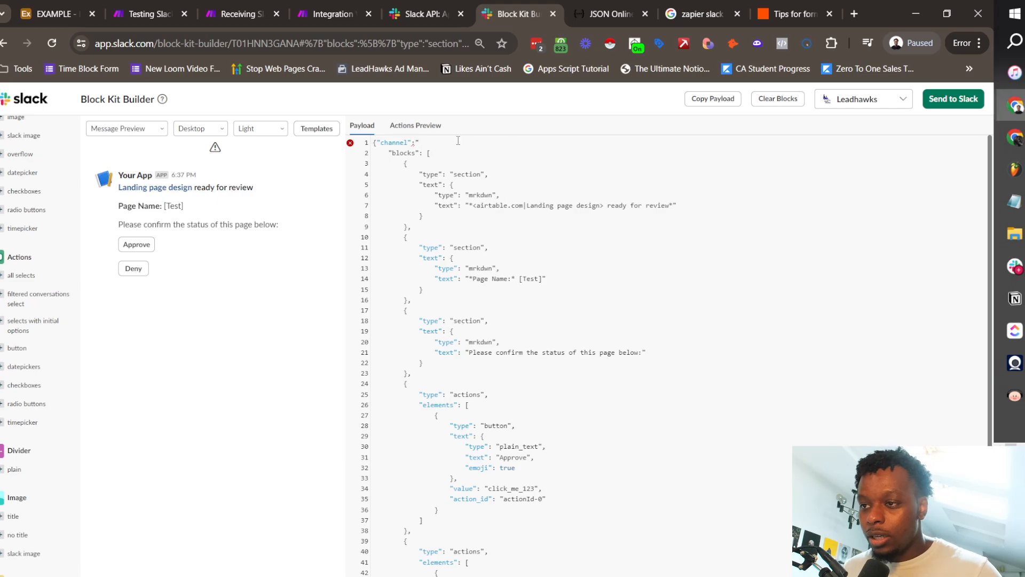
pyautogui.hotkey('ctrl', 'v')
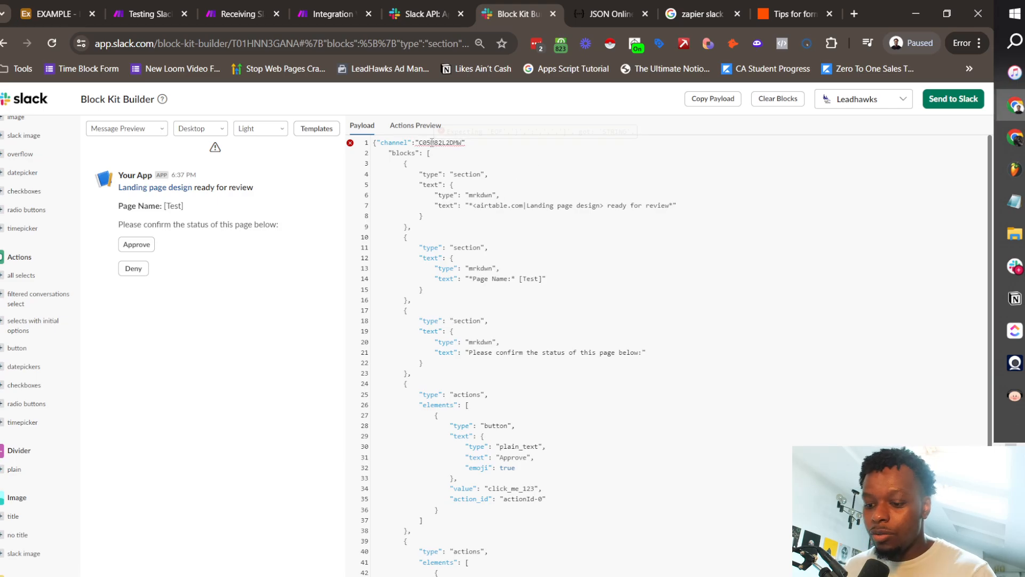
pyautogui.write(',')
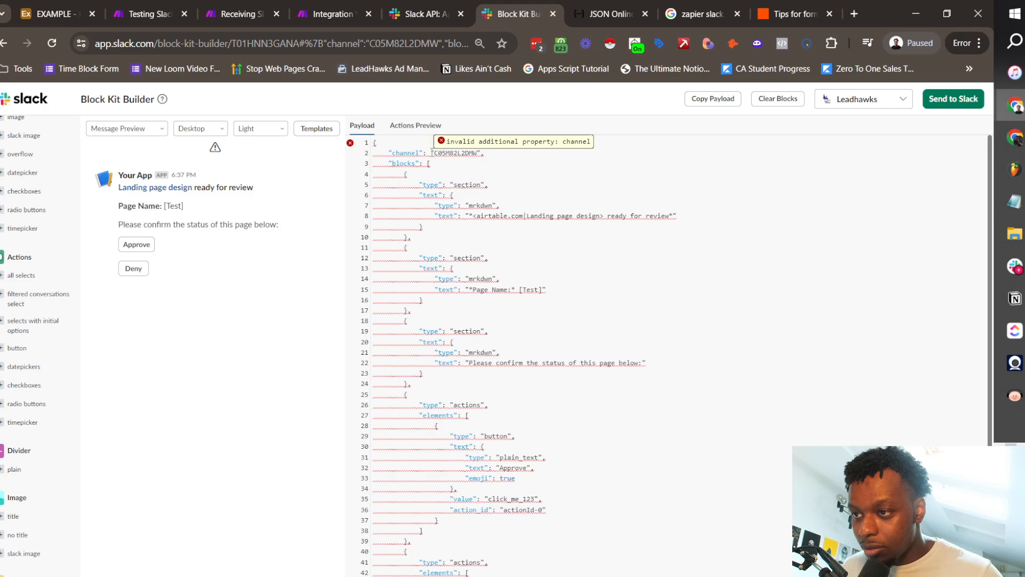
# Delete the channel line from the payload, and undo the deletion
pyautogui.moveTo(490, 153); pyautogui.dragTo(367, 155)
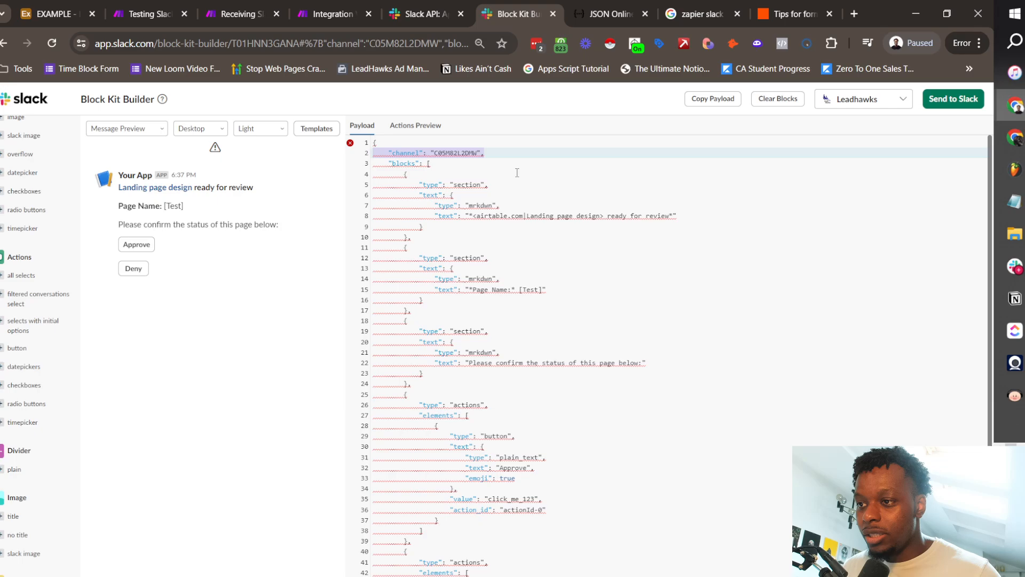
pyautogui.press('BackSpace')
pyautogui.press('BackSpace')
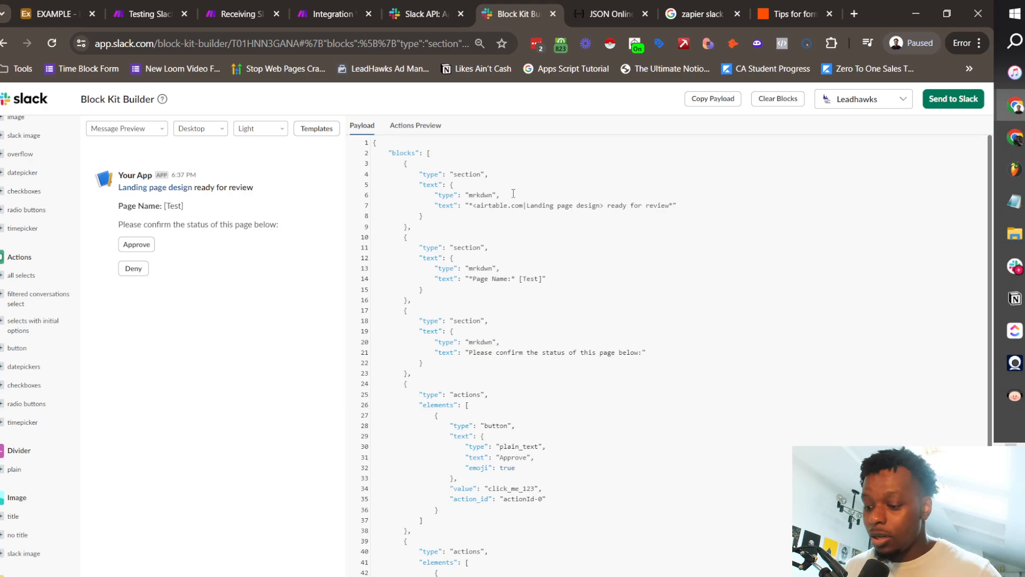
pyautogui.hotkey('ctrl', 'z')
# Copy the entire payload including the channel property and paste it into the JSONLint editor
pyautogui.hotkey('ctrl', 'a')
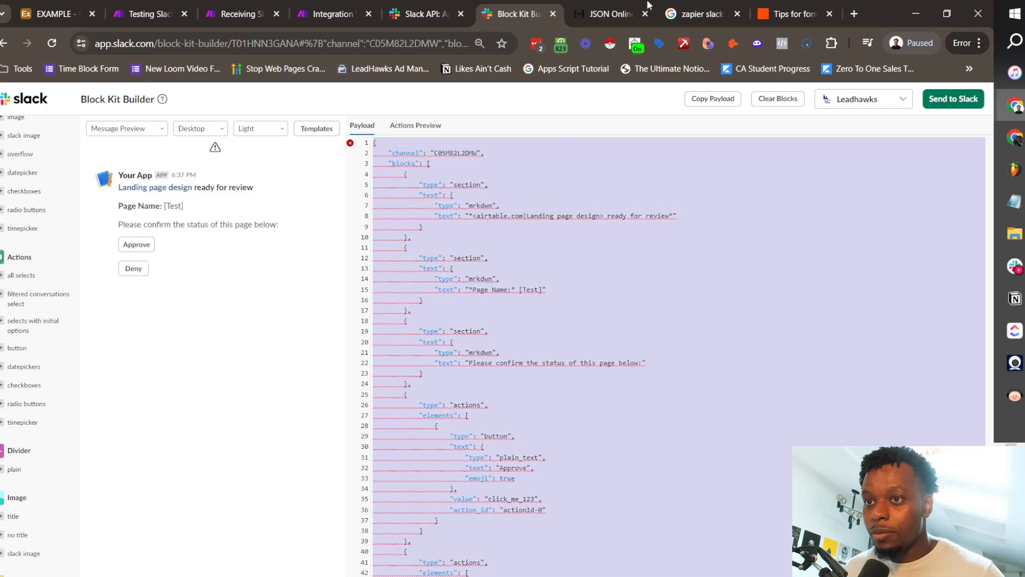
pyautogui.click(609, 14)
pyautogui.hotkey('ctrl', 'v')
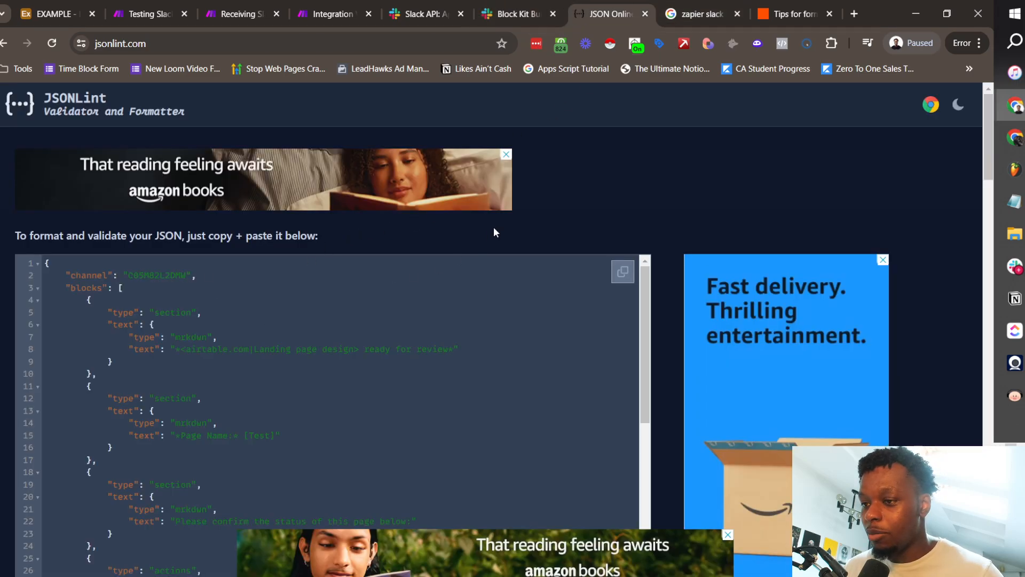
# Validate the pasted payload, including its channel property, in JSONLint
pyautogui.scroll(-4, 495, 229)
pyautogui.click(61, 441)
pyautogui.scroll(4, 60, 446)
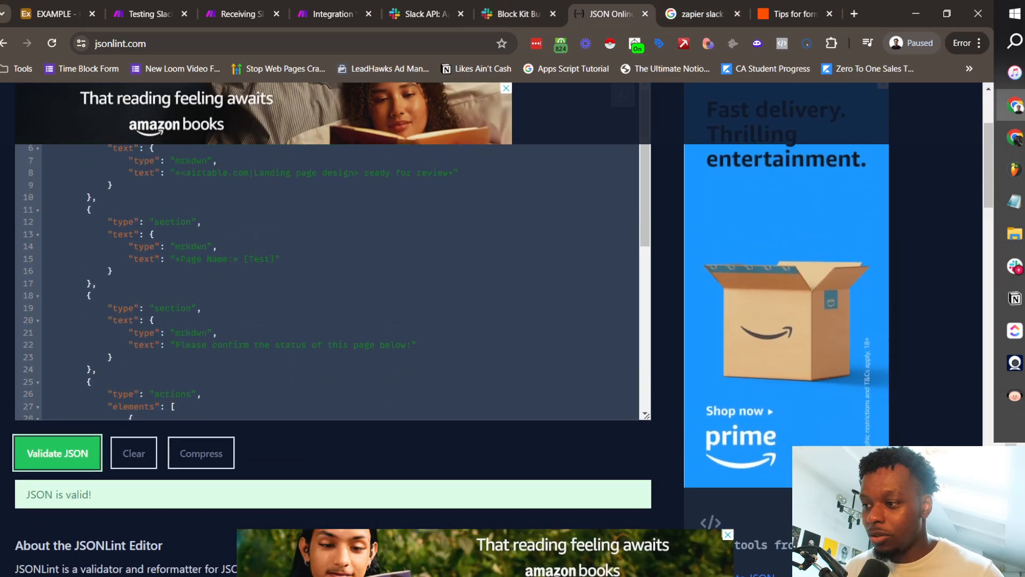
# Switch back to Block Kit Builder and delete the channel line above "blocks" from the payload
pyautogui.click(517, 13)
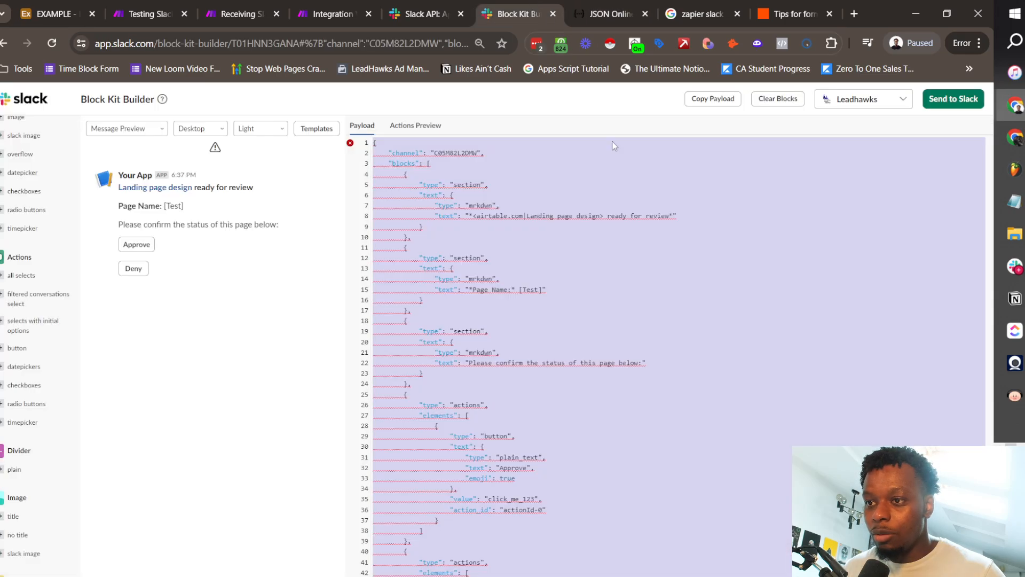
pyautogui.click(491, 154)
pyautogui.moveTo(490, 155); pyautogui.dragTo(368, 157)
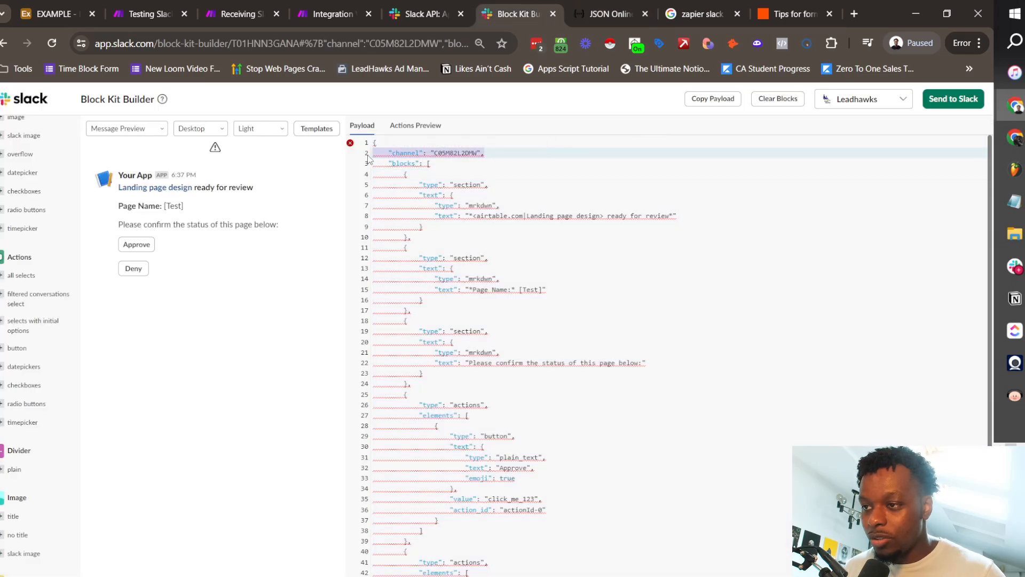
pyautogui.press('BackSpace')
pyautogui.press('BackSpace')
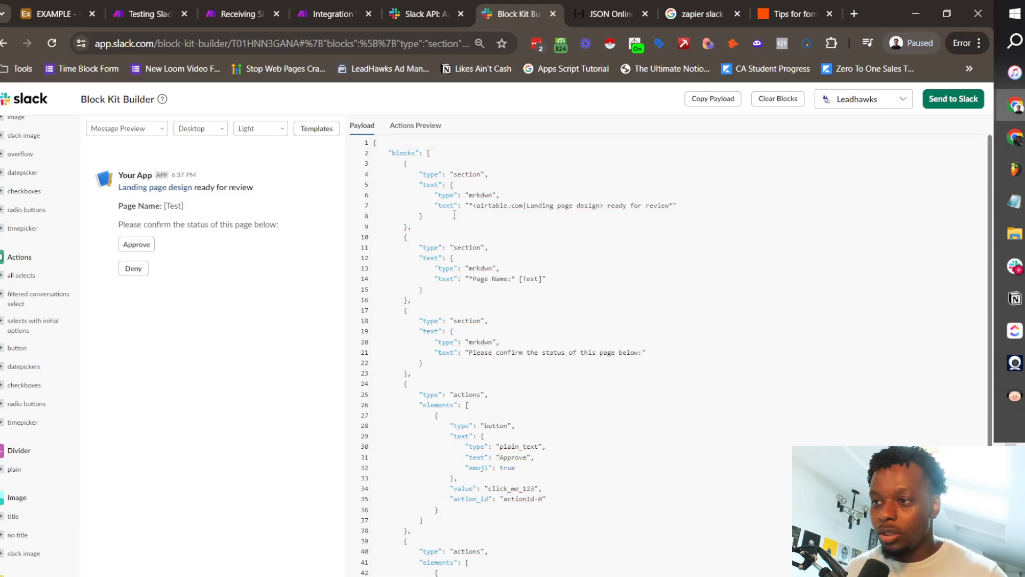
# Examine the "value" and "action_id" properties of the Approve and Deny buttons, and the Receiving Slack Bot Inputs scenario in Make
pyautogui.scroll(-3, 514, 329)
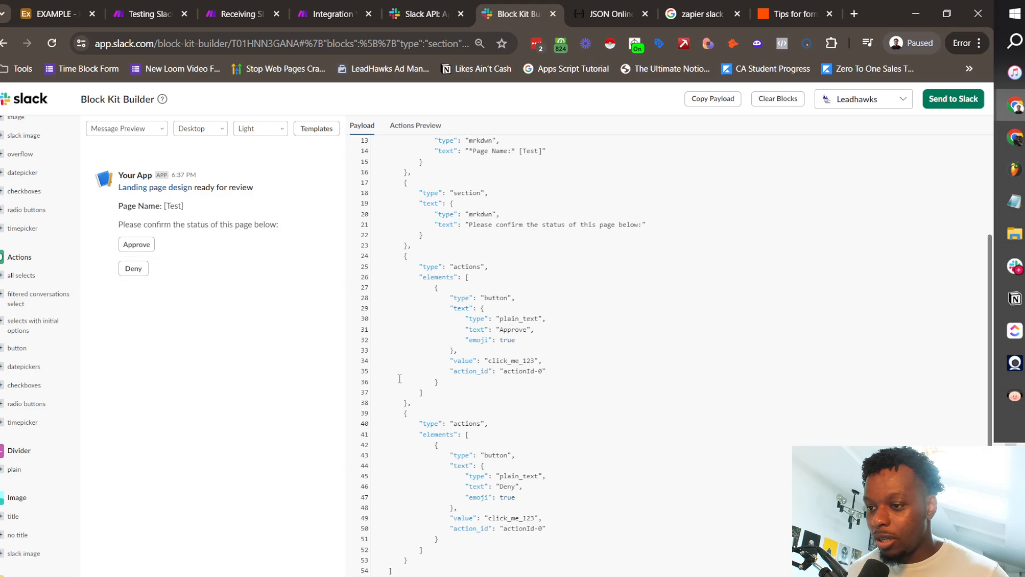
pyautogui.click(459, 363)
pyautogui.click(523, 372)
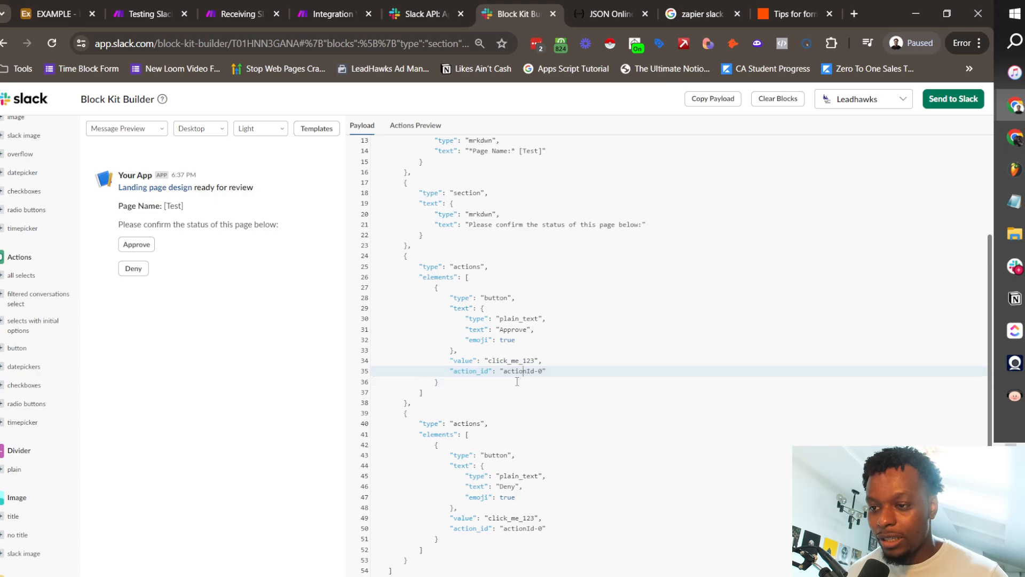
pyautogui.doubleClick(469, 519)
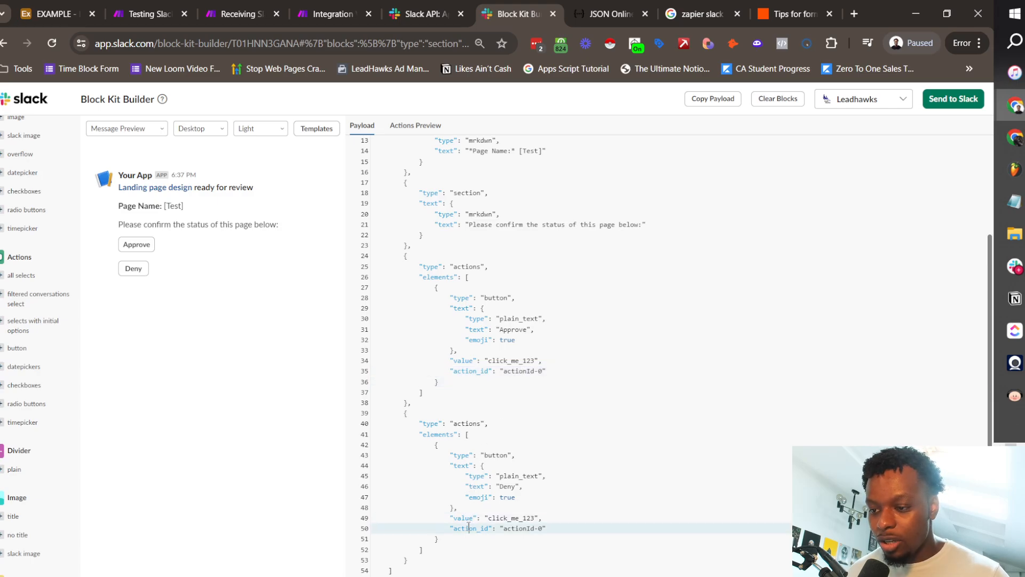
pyautogui.doubleClick(470, 529)
pyautogui.doubleClick(468, 518)
pyautogui.doubleClick(470, 529)
pyautogui.doubleClick(468, 518)
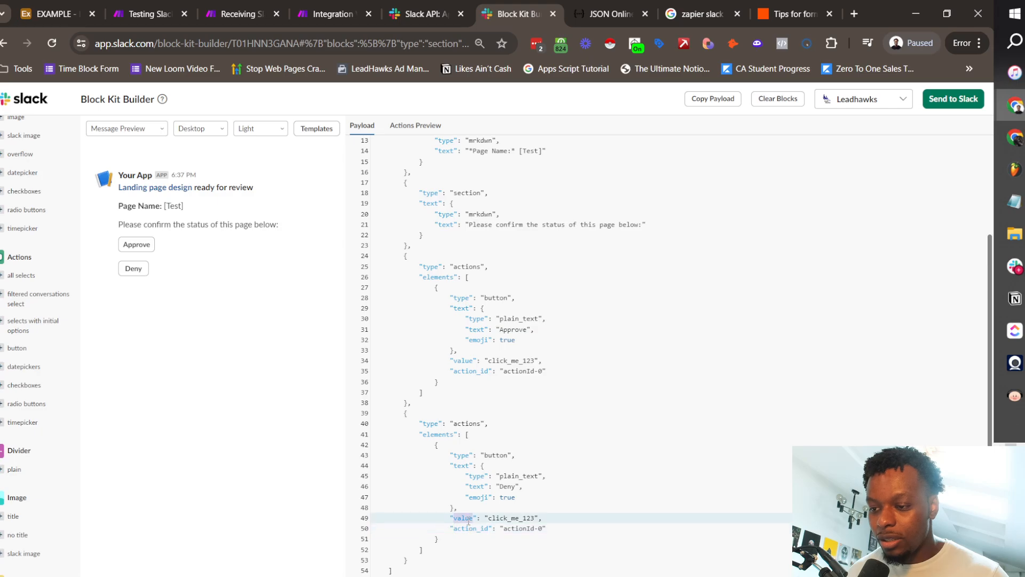
pyautogui.doubleClick(470, 529)
pyautogui.click(467, 517)
pyautogui.doubleClick(470, 528)
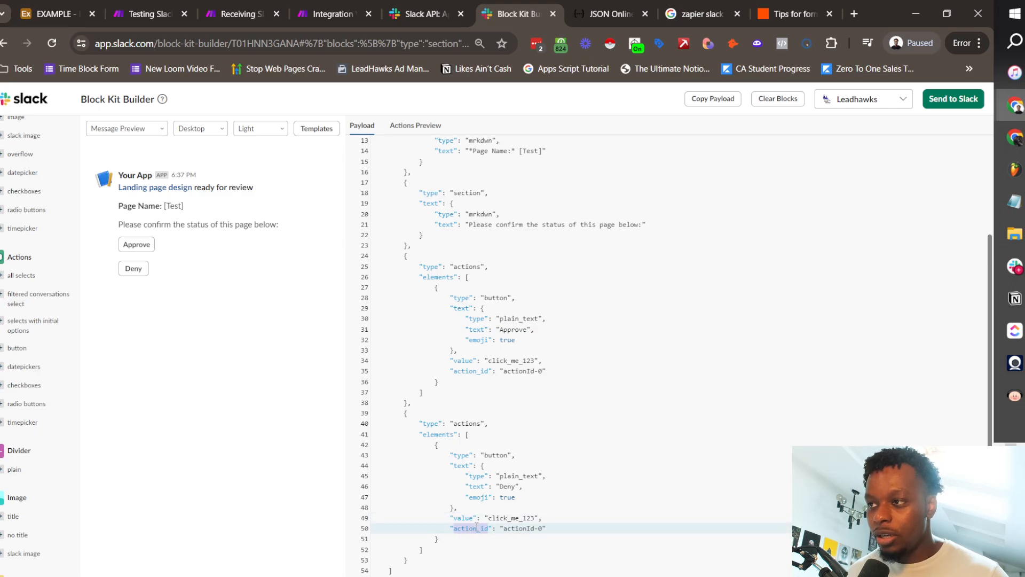
pyautogui.click(243, 14)
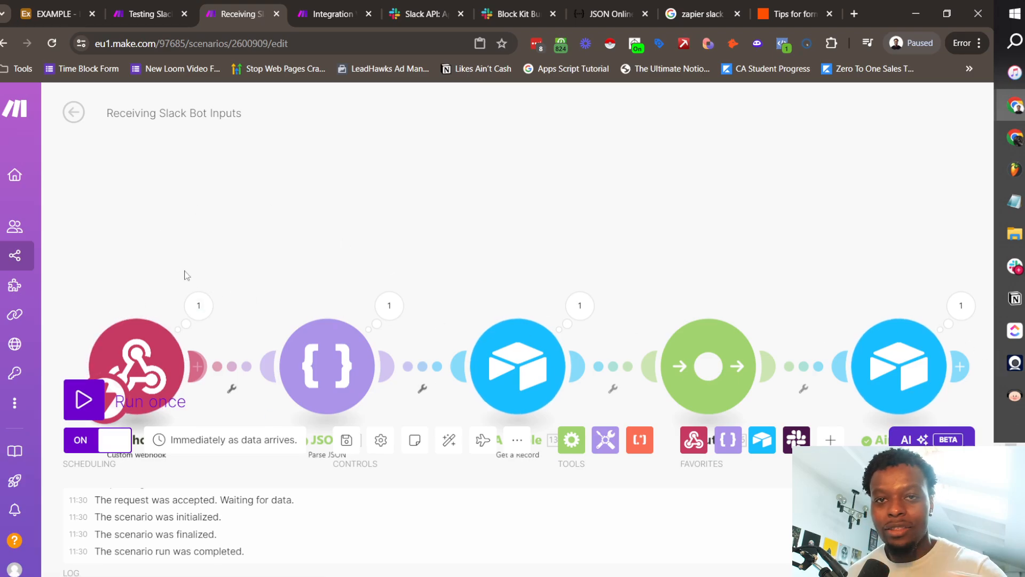
# In the Block Kit Builder payload, set the Deny button's action_id to "Deny" and the Approve button's action_id to "Approve"
pyautogui.click(508, 10)
pyautogui.click(507, 519)
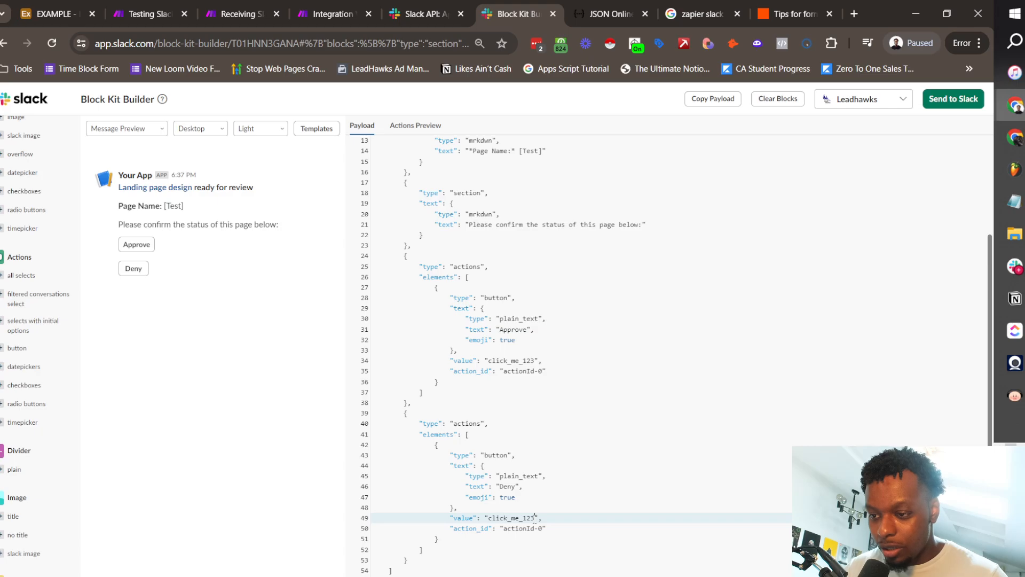
pyautogui.moveTo(534, 517)
pyautogui.mouseDown()
pyautogui.moveTo(489, 518)
pyautogui.moveTo(541, 529)
pyautogui.mouseUp()
pyautogui.write('Deny')
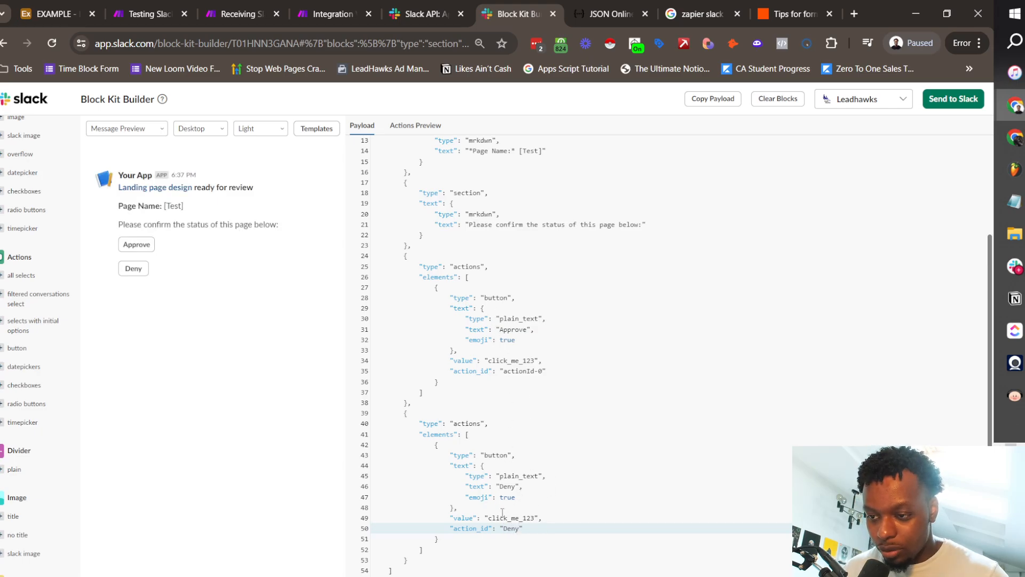
pyautogui.moveTo(506, 372); pyautogui.dragTo(538, 372)
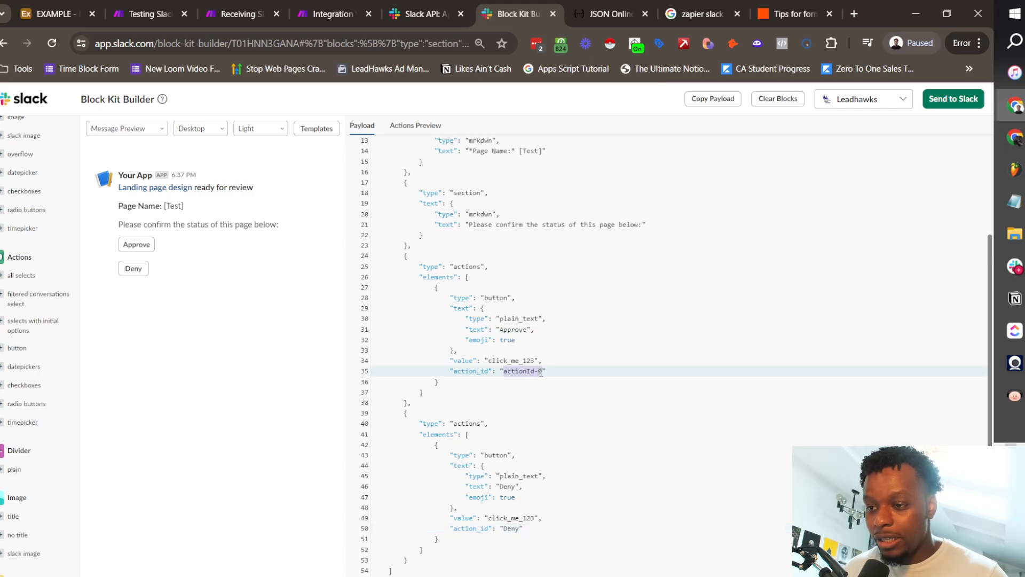
pyautogui.write('Approve')
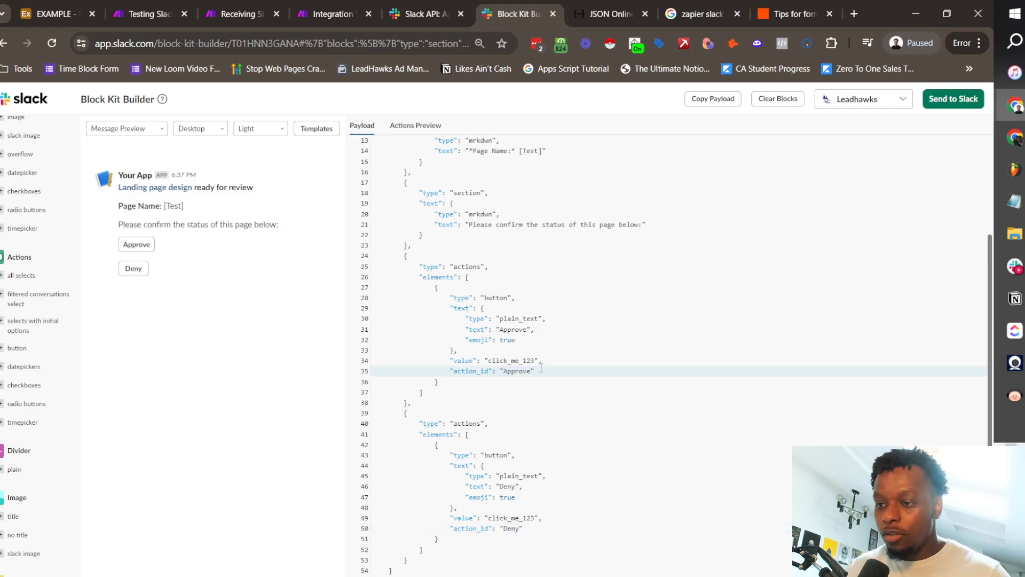
# Open the Page 4 record in the Airtable Global Kanban view and copy its Record ID from the hidden fields
pyautogui.click(518, 319)
pyautogui.doubleClick(519, 361)
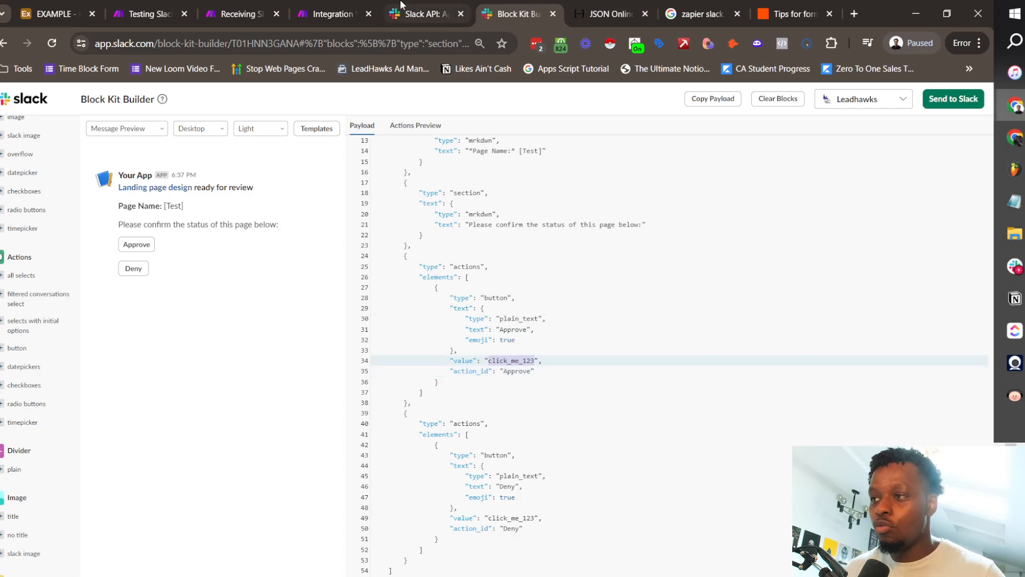
pyautogui.click(94, 4)
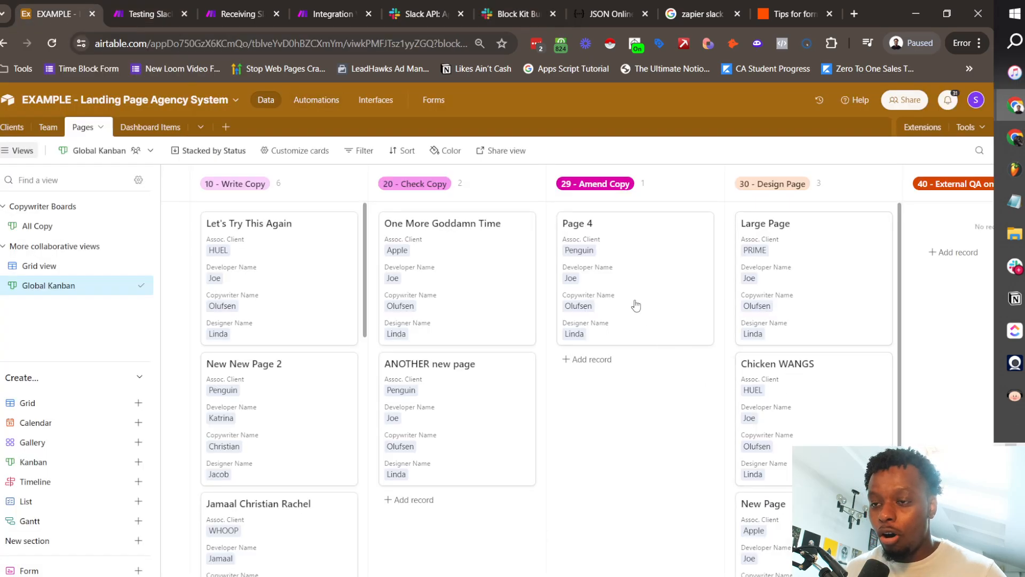
pyautogui.click(624, 270)
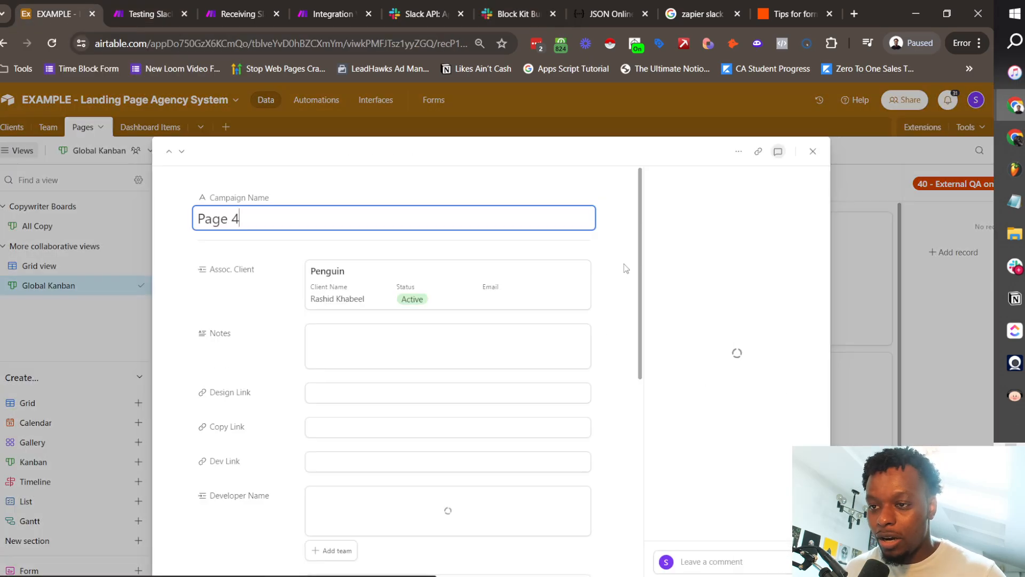
pyautogui.scroll(-10, 337, 260)
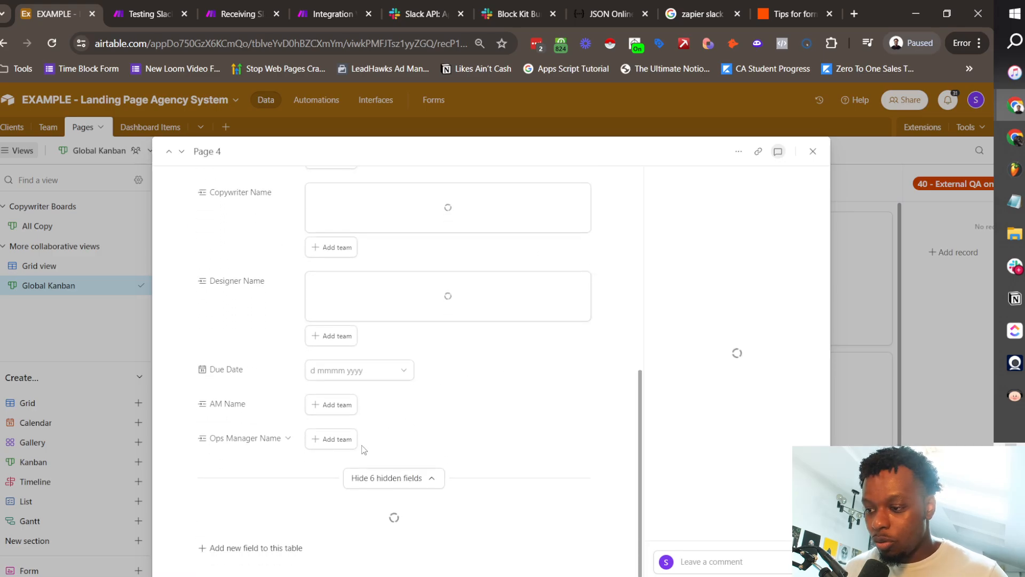
pyautogui.doubleClick(356, 517)
pyautogui.hotkey('ctrl', 'c')
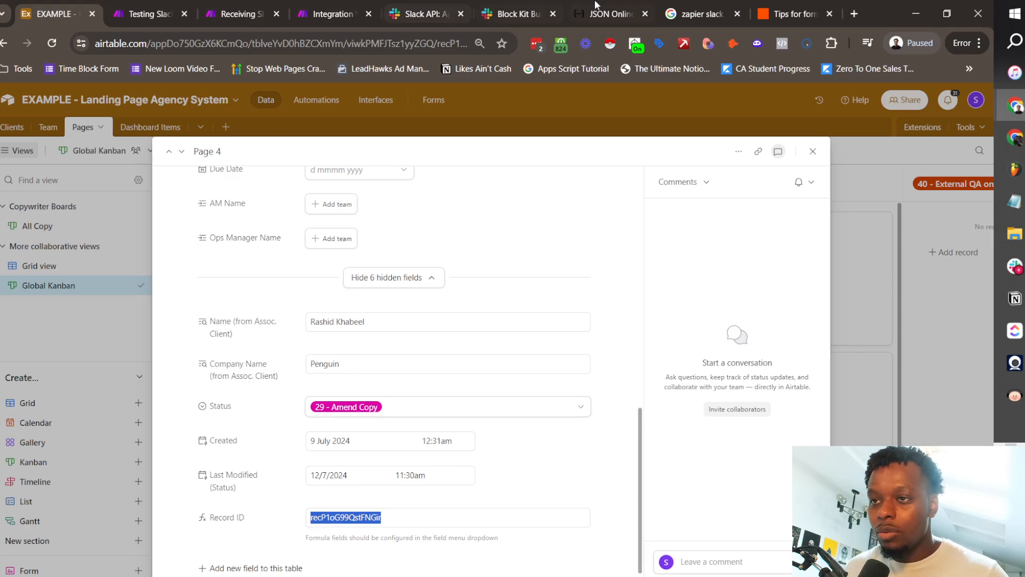
# Replace the "value" of both the Deny and Approve buttons in the Block Kit Builder payload with the copied Airtable record ID
pyautogui.click(513, 13)
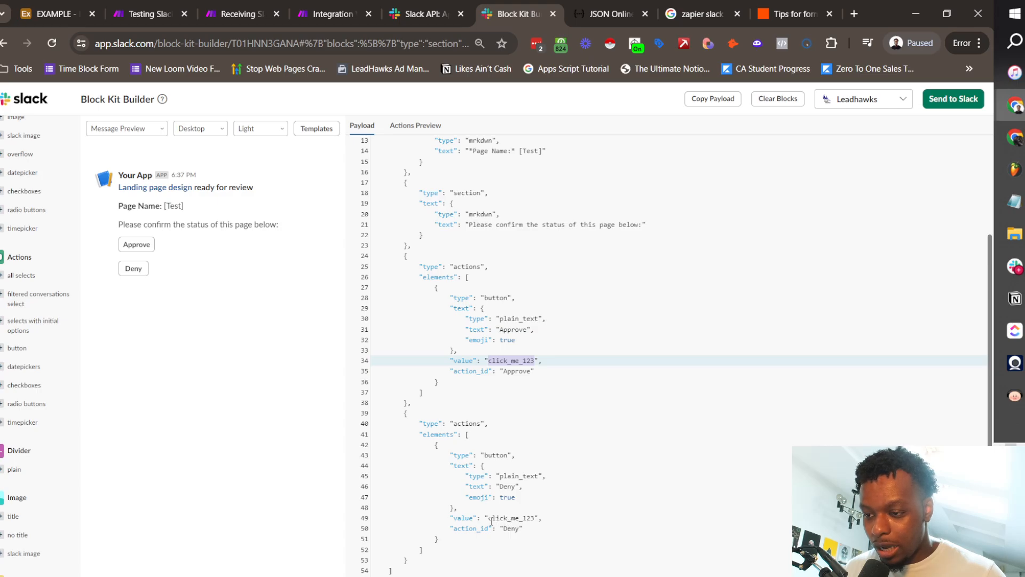
pyautogui.moveTo(490, 518); pyautogui.dragTo(532, 516)
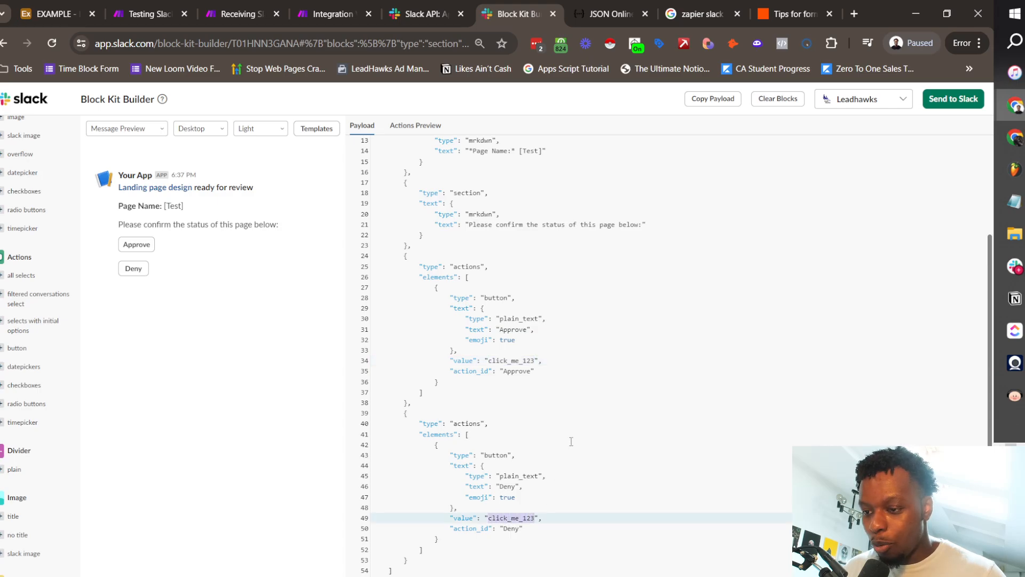
pyautogui.hotkey('ctrl', 'v')
pyautogui.moveTo(491, 361); pyautogui.dragTo(538, 360)
pyautogui.hotkey('ctrl', 'v')
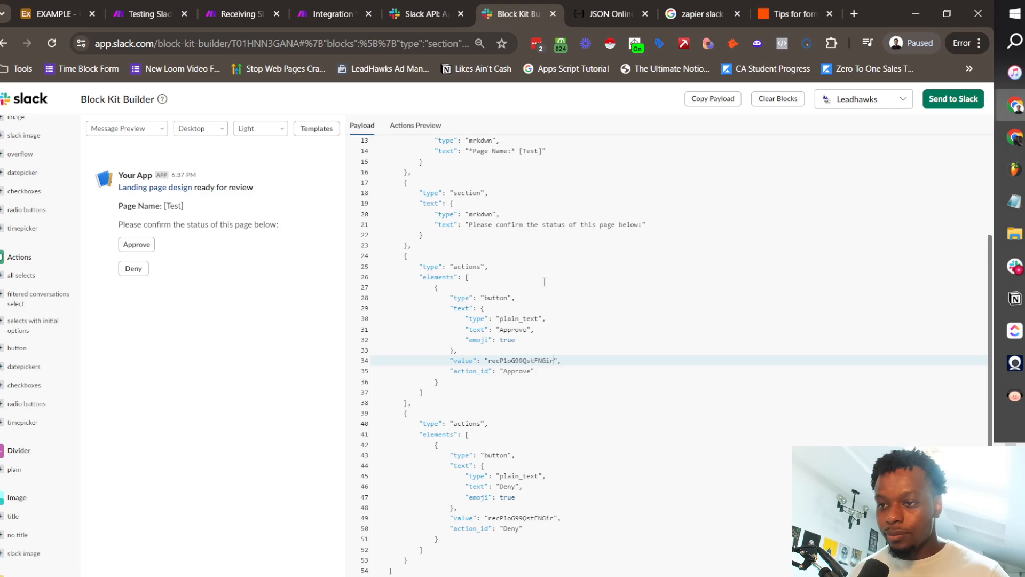
# Switch to the Integration Webhooks scenario in Make
pyautogui.scroll(3, 616, 300)
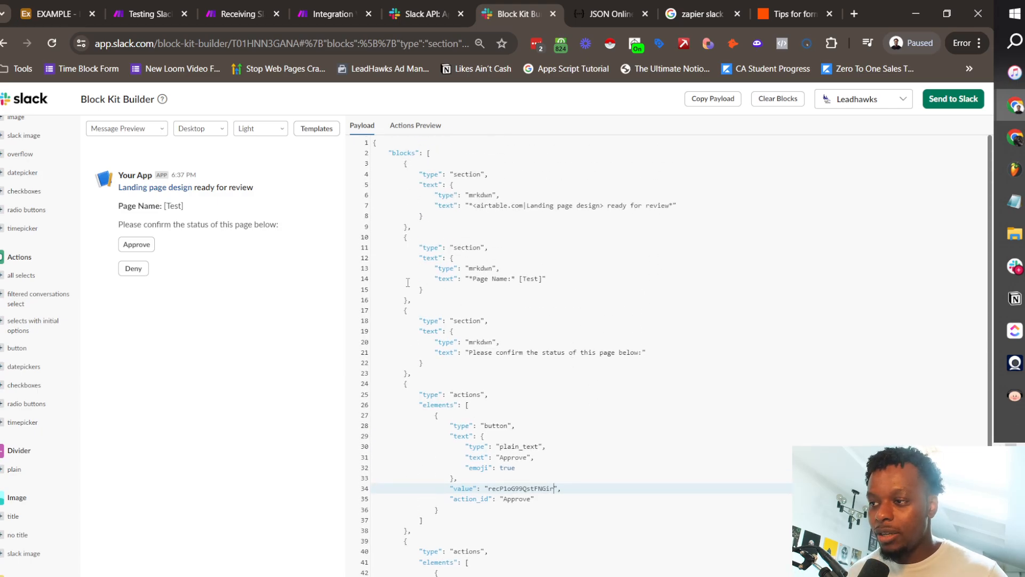
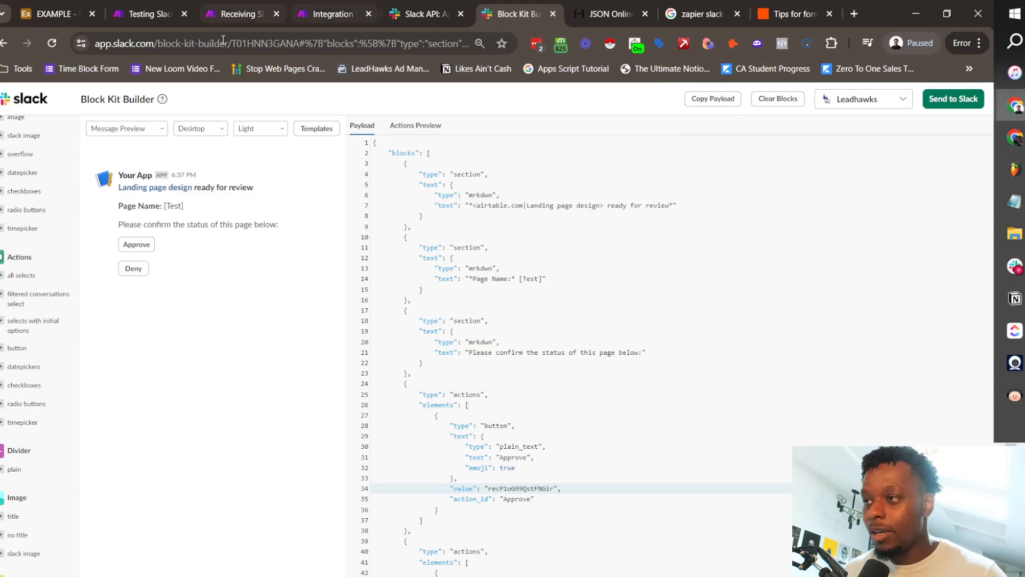
pyautogui.click(326, 14)
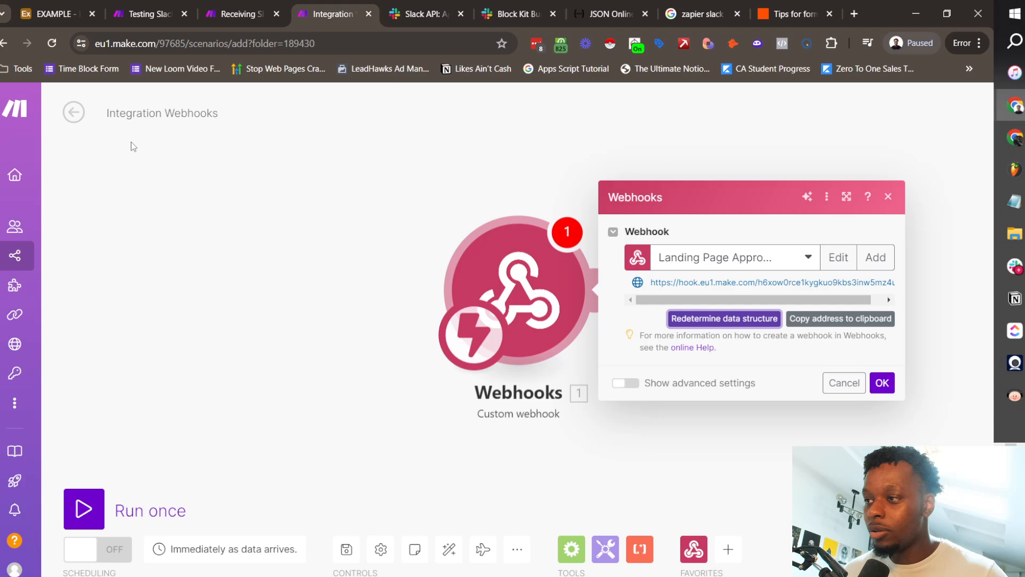
# Rename the scenario as "Receiving Webhooks (LP TEST)"
pyautogui.click(160, 134)
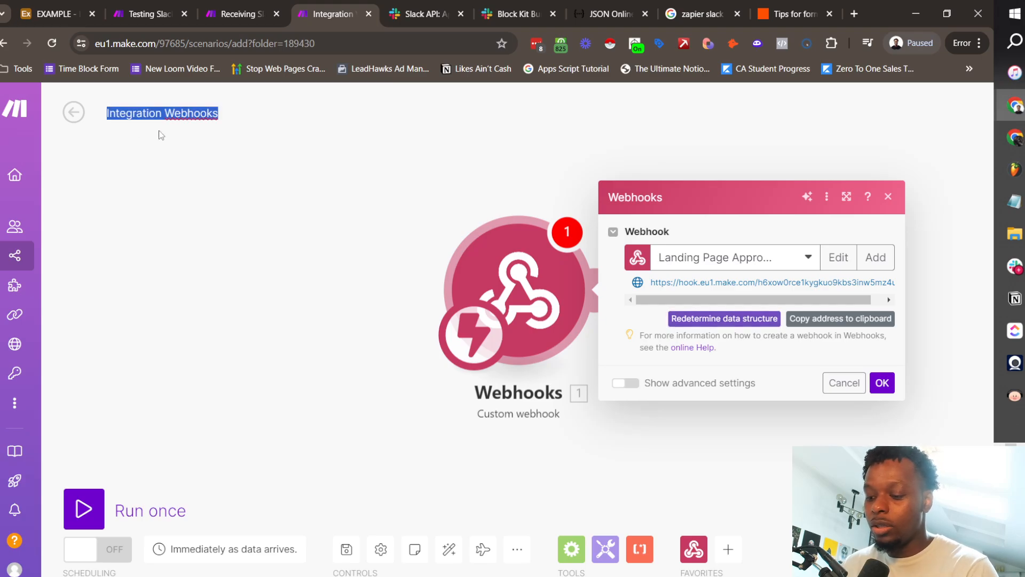
pyautogui.write('LP TES')
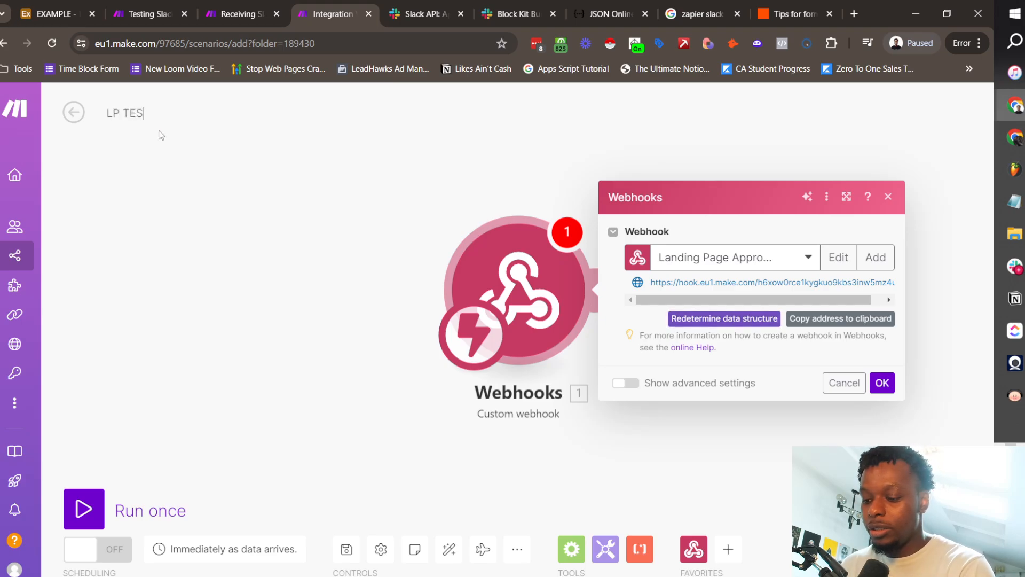
pyautogui.write('Receiving Webh')
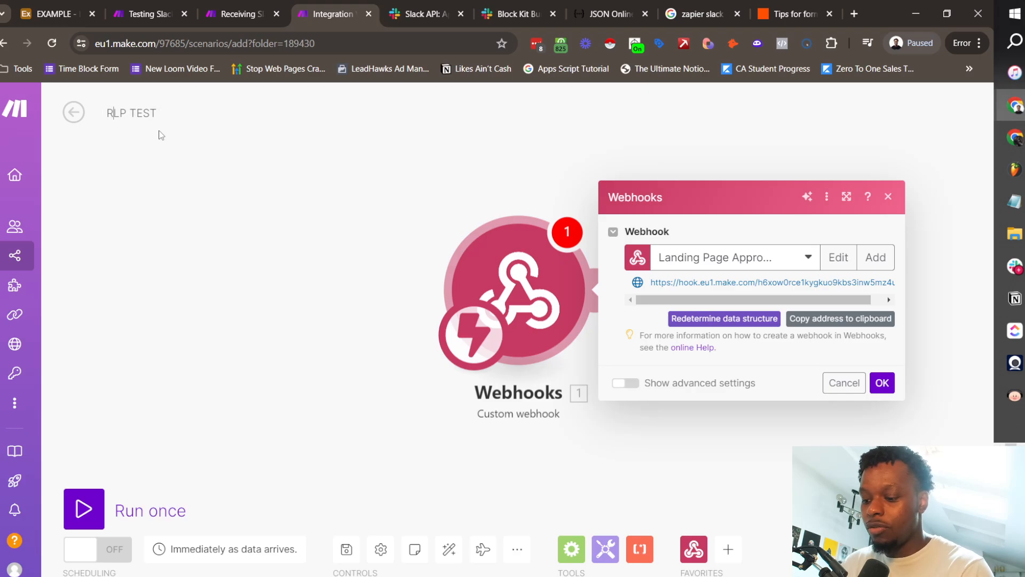
pyautogui.write('ooks (')
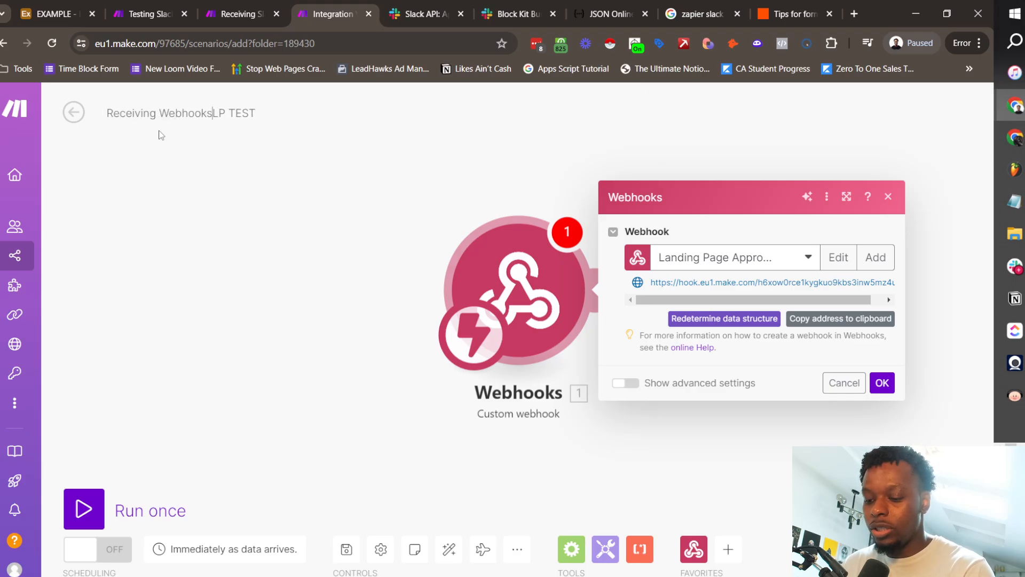
pyautogui.press('Right')
pyautogui.press('Right')
pyautogui.press('Right')
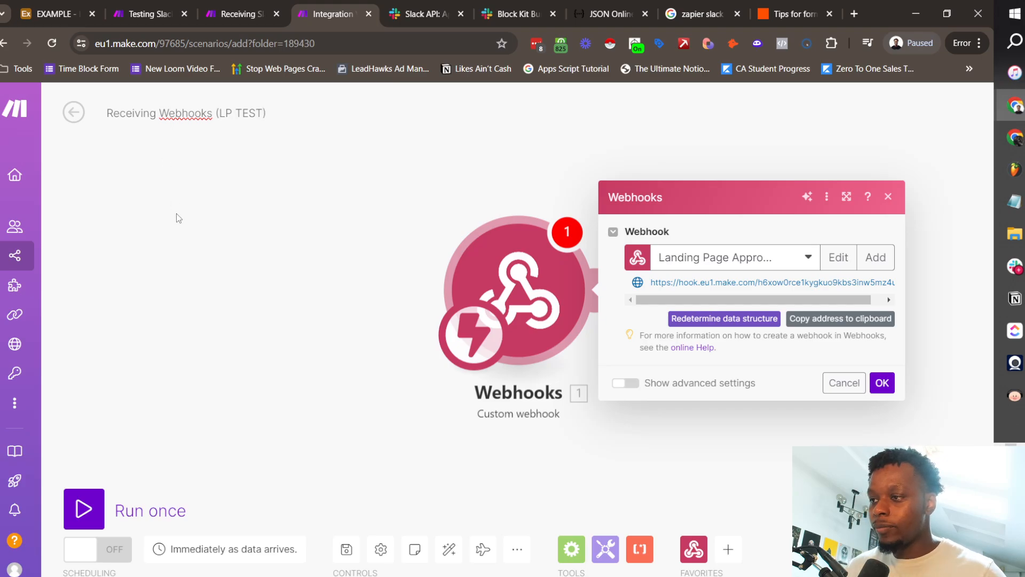
pyautogui.click(176, 213)
# Accept the custom webhook's settings, save the scenario and exit its editor
pyautogui.click(504, 315)
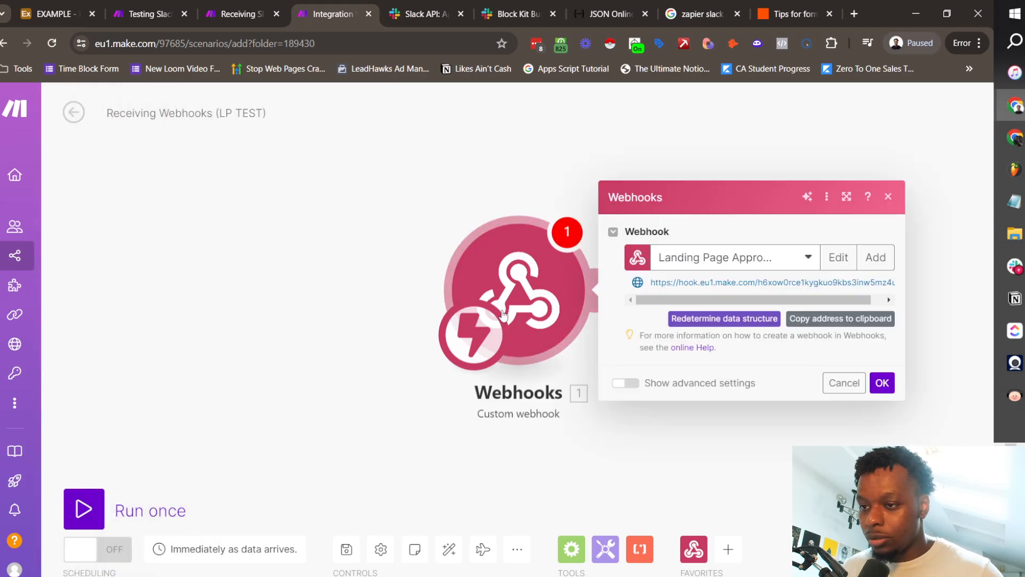
pyautogui.click(883, 383)
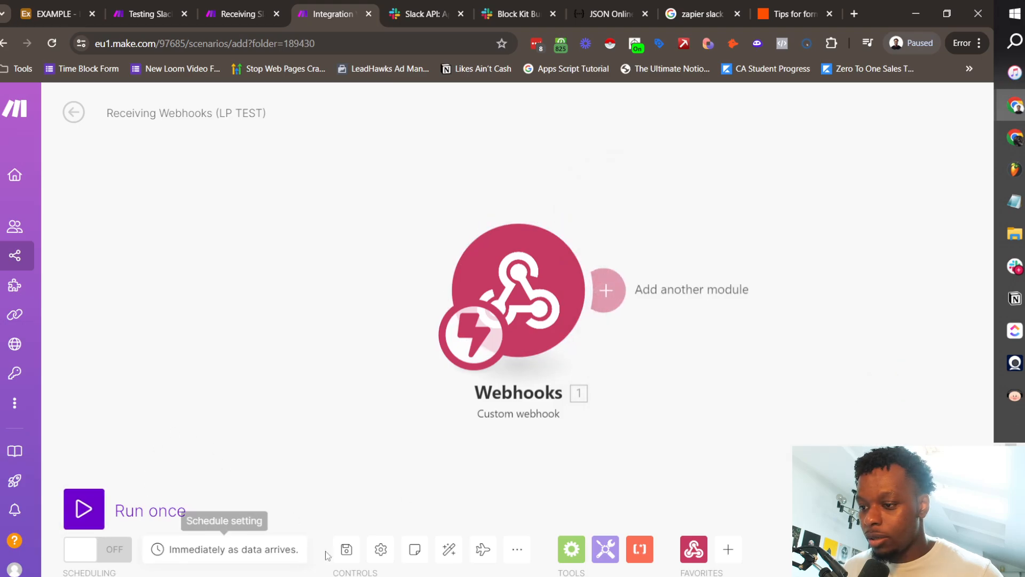
pyautogui.click(346, 549)
pyautogui.click(74, 112)
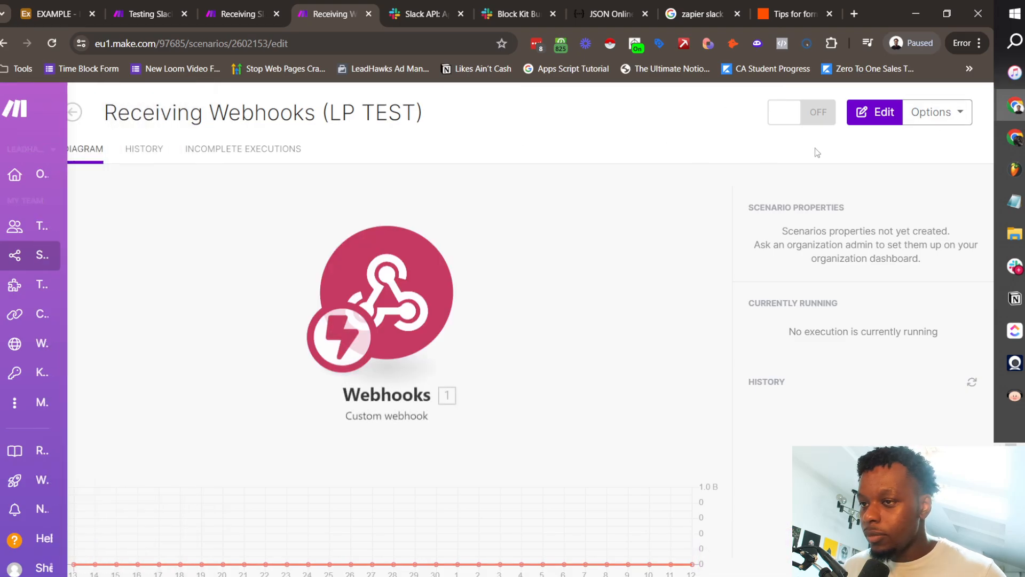
pyautogui.click(935, 113)
pyautogui.click(714, 127)
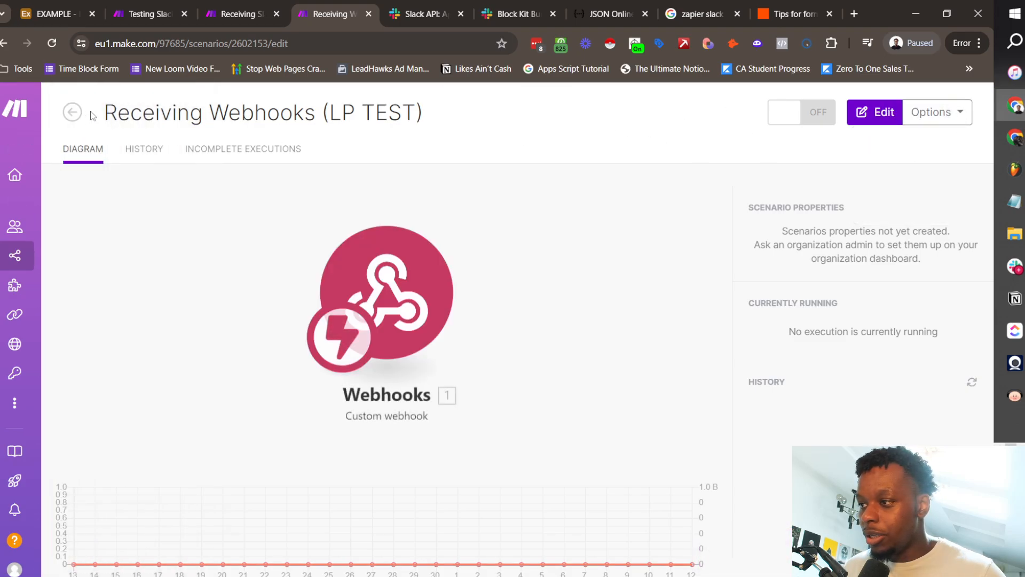
# Clone the Testing Slack Bots scenario from the "Tutorial - Slack Buttons" folder, naming the copy "Testing Slack Bots (LP TEST)"
pyautogui.click(75, 106)
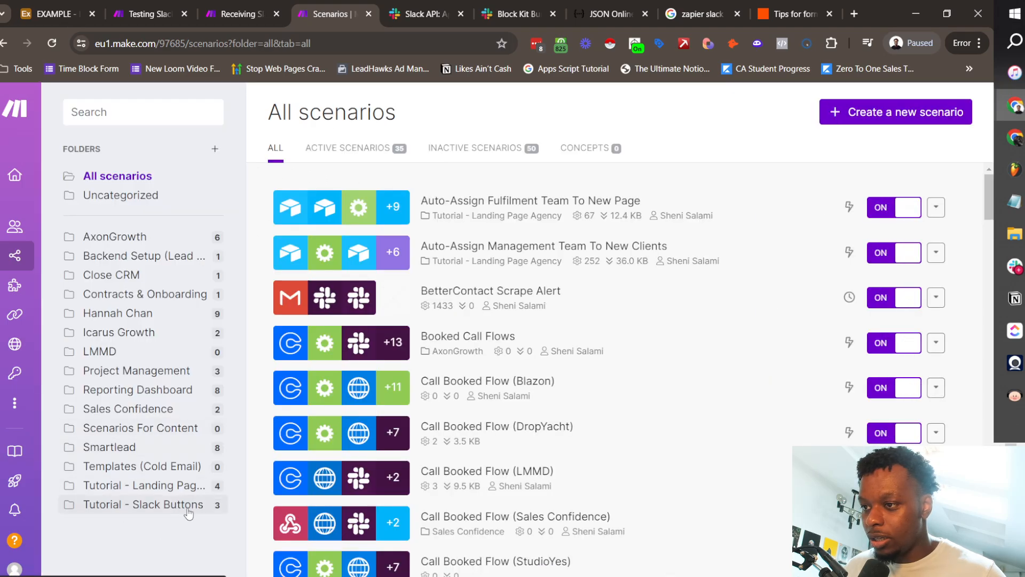
pyautogui.click(160, 504)
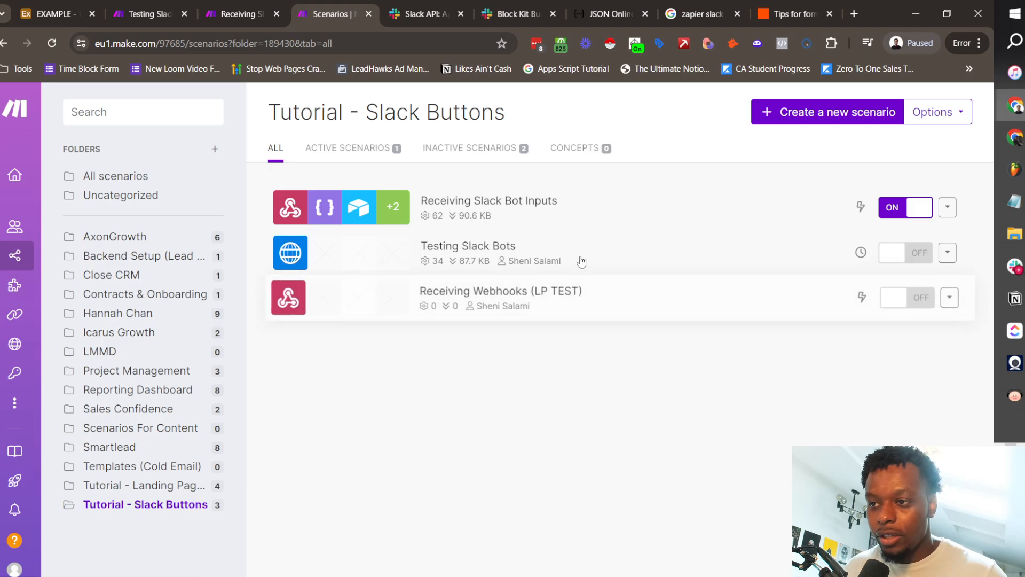
pyautogui.click(947, 253)
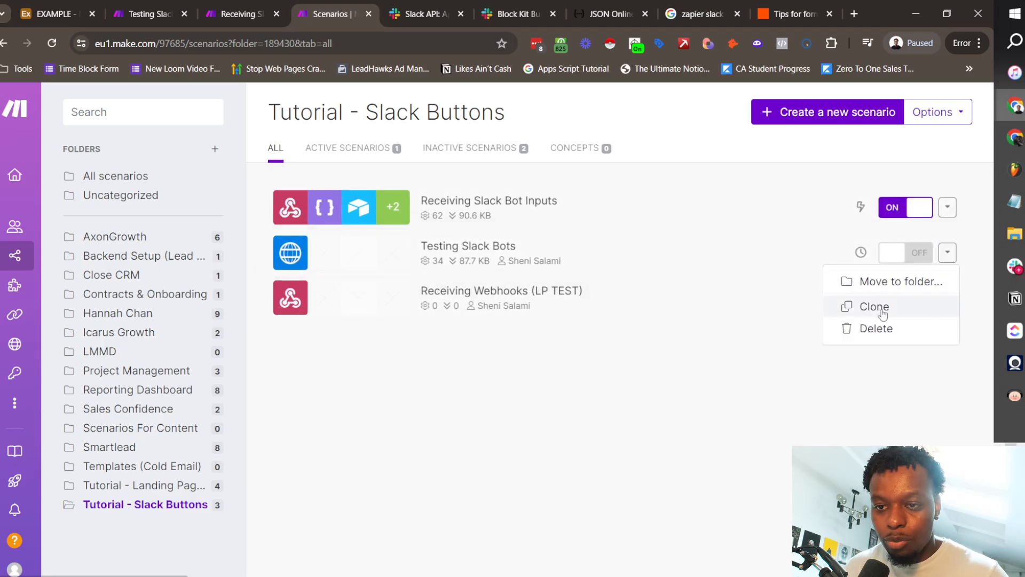
pyautogui.click(882, 308)
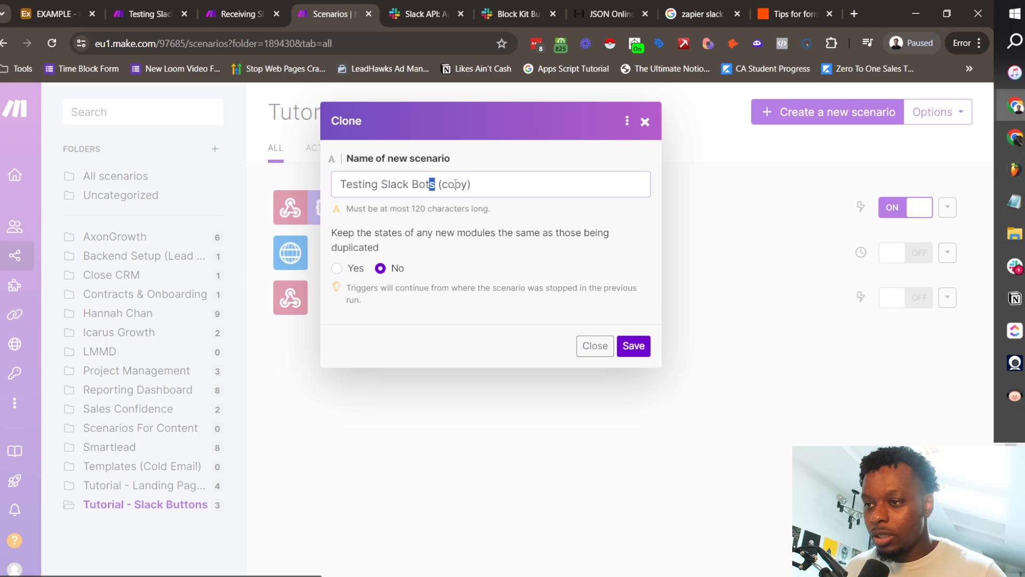
pyautogui.moveTo(435, 184); pyautogui.dragTo(499, 183)
pyautogui.press('BackSpace')
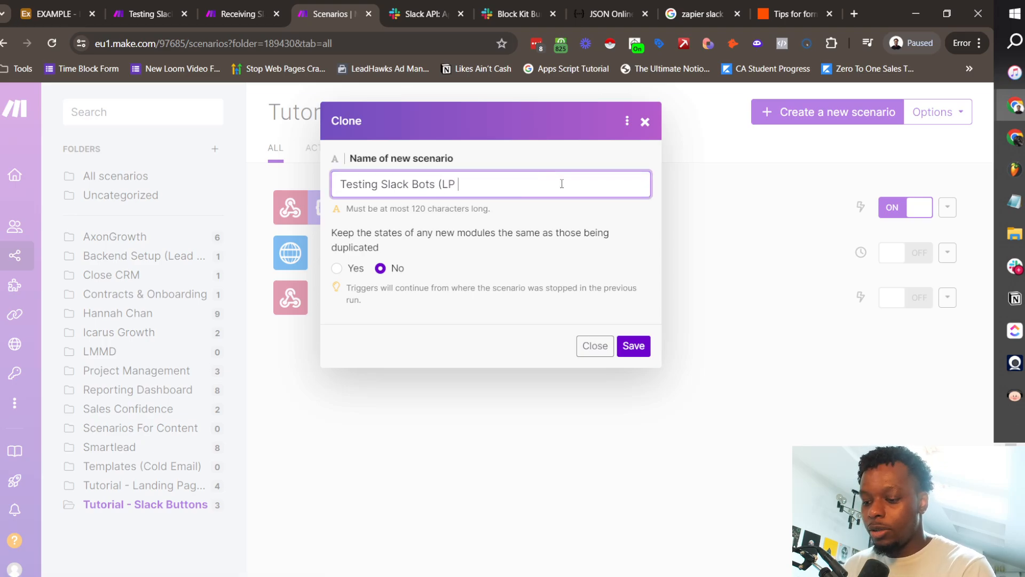
pyautogui.click(641, 350)
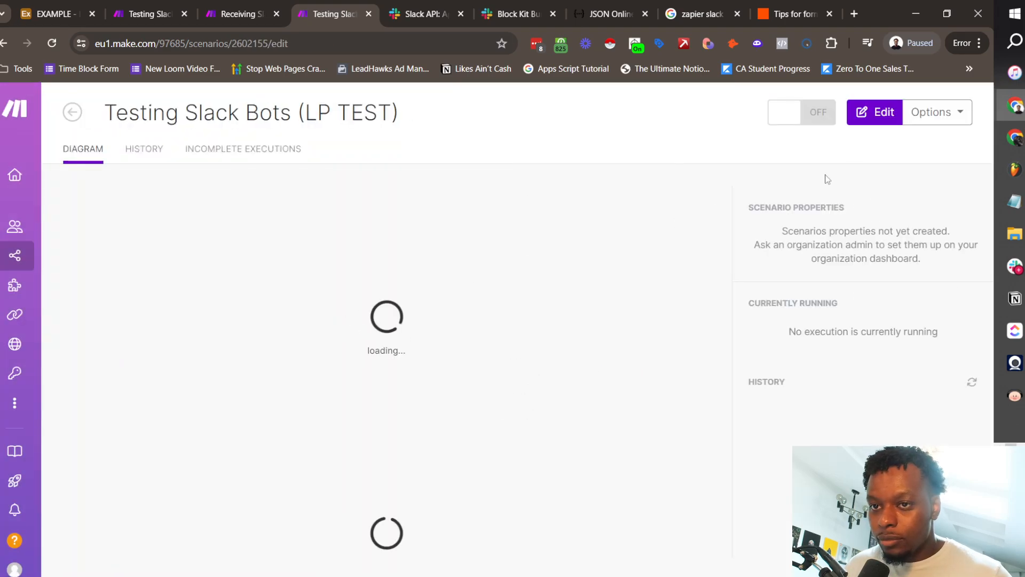
# Open the cloned scenario for editing and delete its existing HTTP module
pyautogui.click(884, 118)
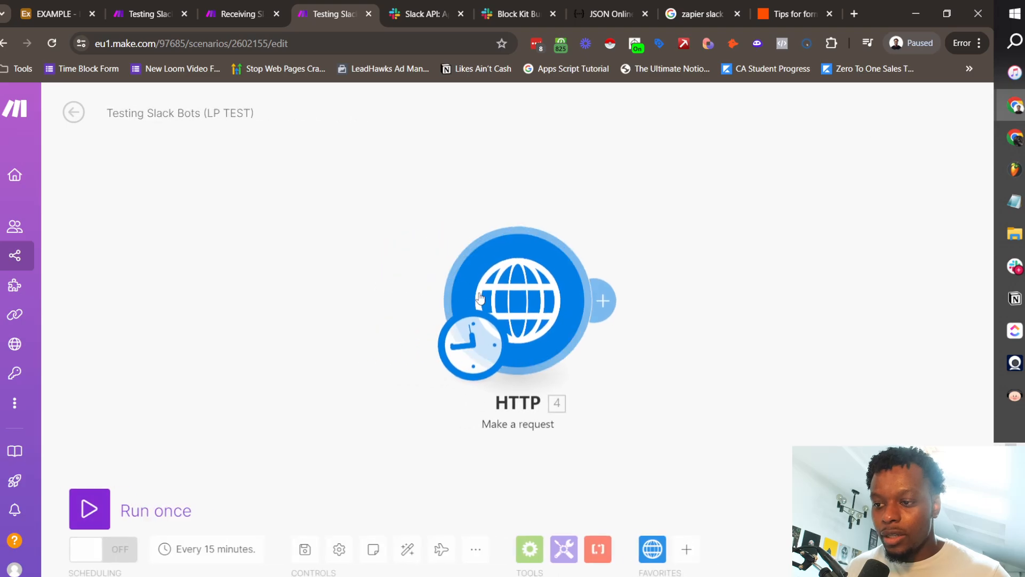
pyautogui.rightClick(519, 284)
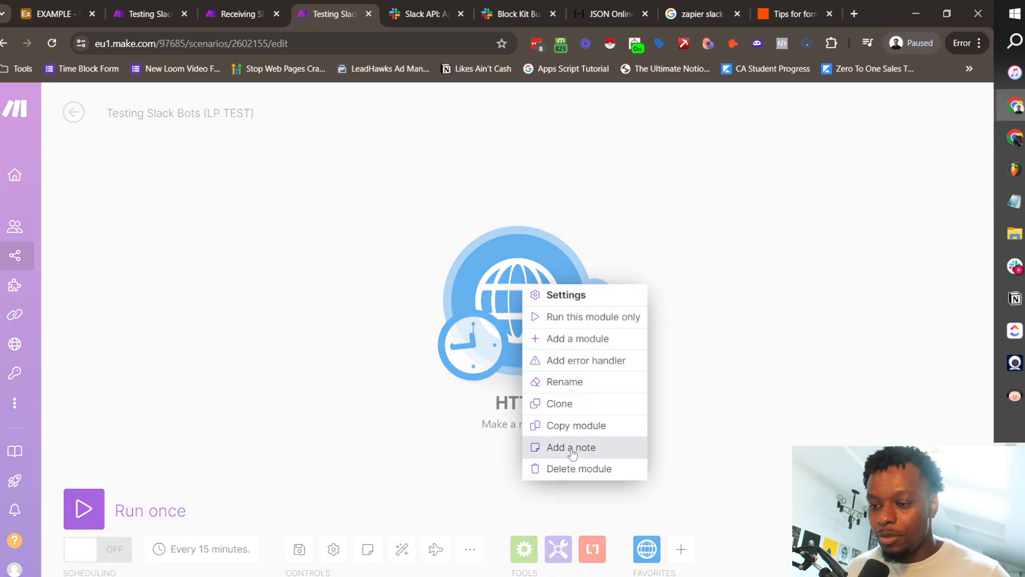
pyautogui.click(588, 469)
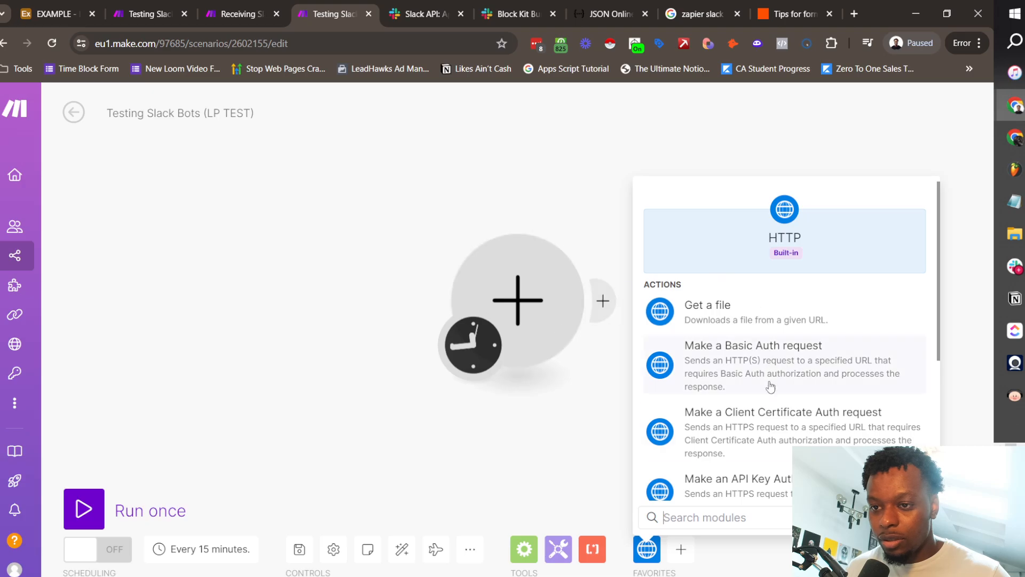
# Add a fresh HTTP "Make a request" module as the scenario's scheduled starting module, remove the empty placeholder and open the new module's settings
pyautogui.scroll(-3, 769, 385)
pyautogui.click(737, 417)
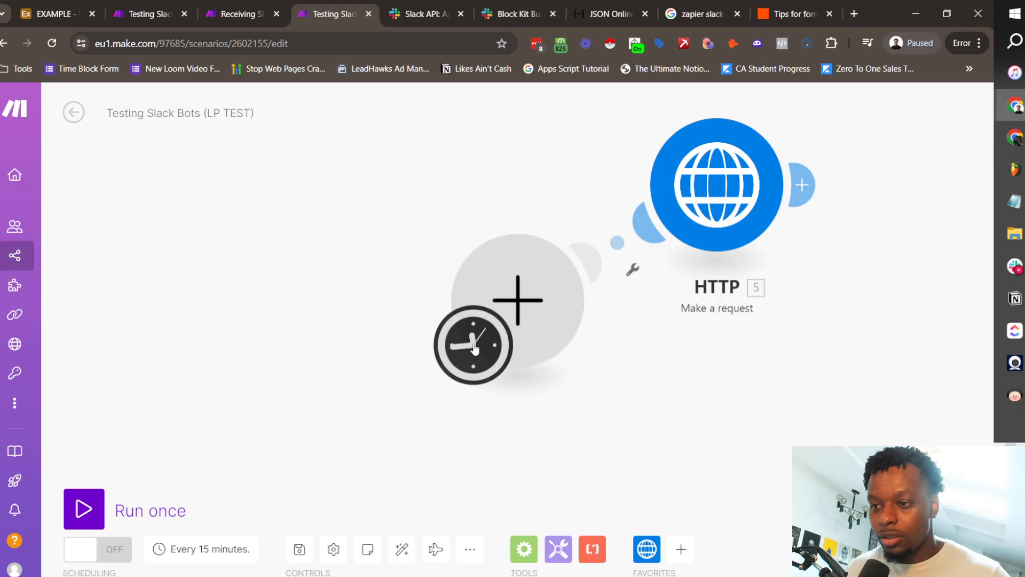
pyautogui.moveTo(474, 345); pyautogui.dragTo(714, 235)
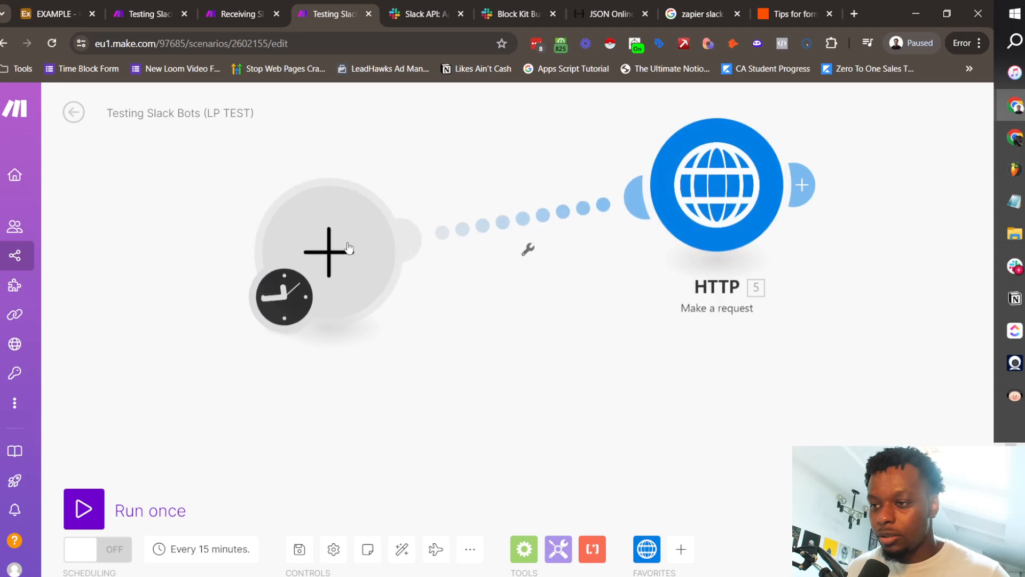
pyautogui.rightClick(353, 249)
pyautogui.click(418, 279)
pyautogui.click(711, 183)
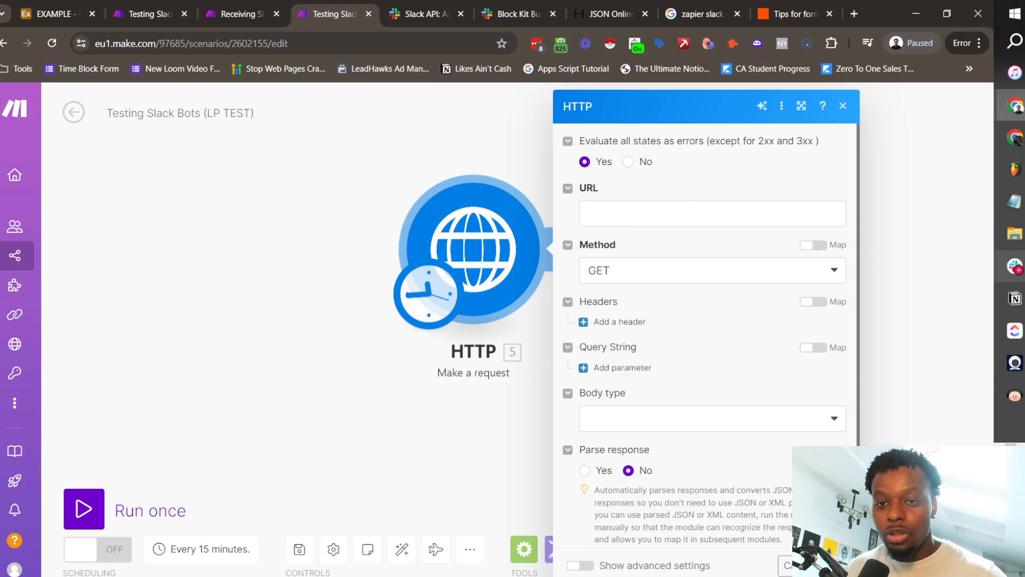
# Switch to Slack to check the approval messages in the automations channel and return to the HTTP module's settings
pyautogui.click(1015, 266)
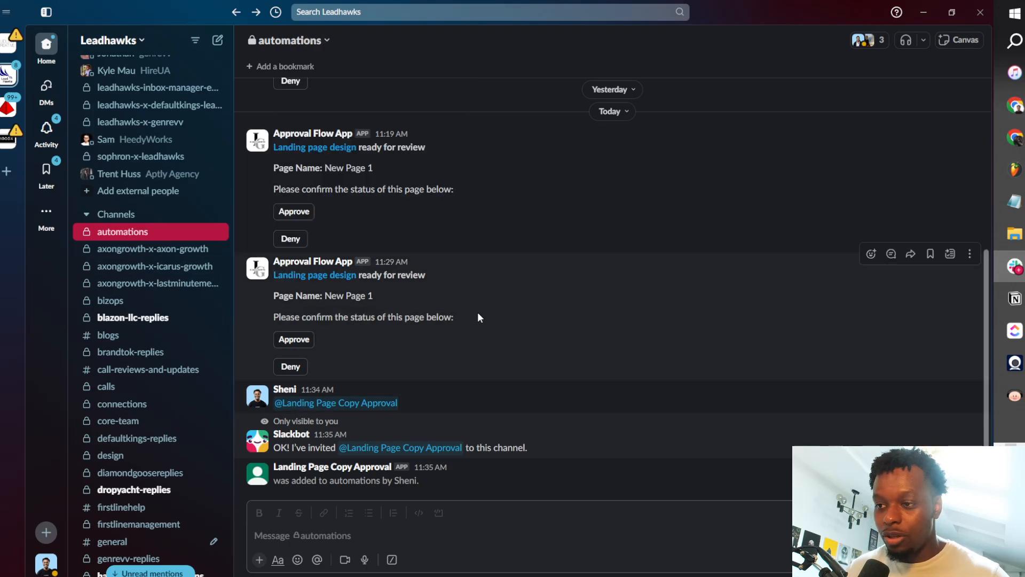
pyautogui.hotkey('alt', 'Tab')
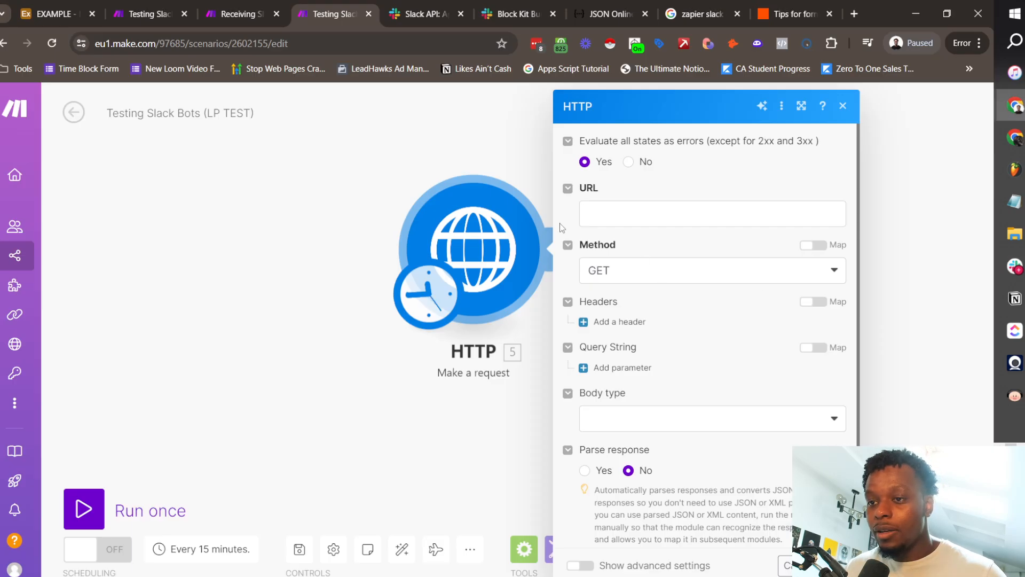
pyautogui.click(618, 219)
pyautogui.click(740, 241)
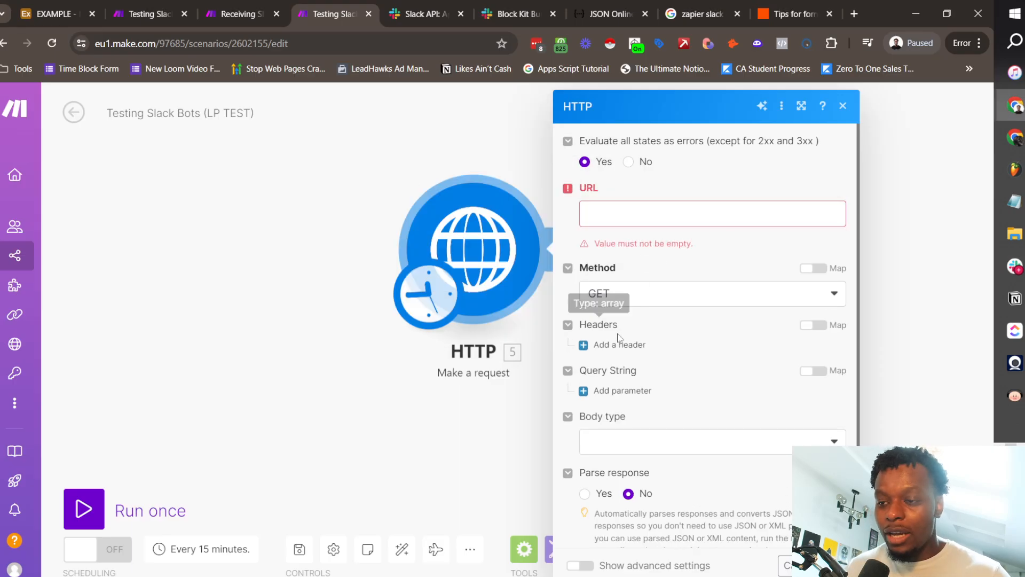
pyautogui.hotkey('alt', 'Tab')
pyautogui.hotkey('alt', 'Tab')
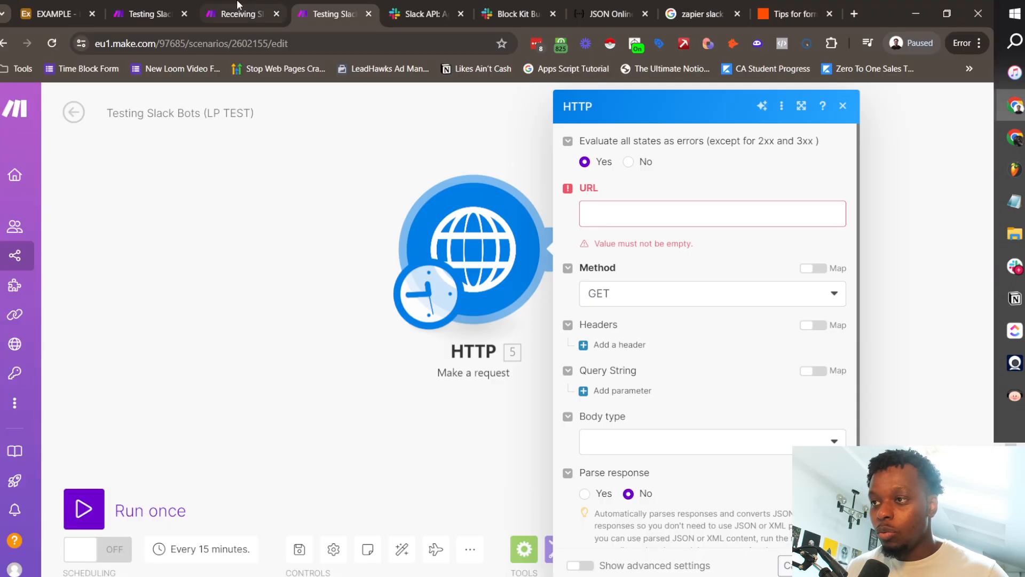
# Replace the open "Receiving Slack Bot Inputs" scenario with "Receiving Webhooks (LP TEST)" and place its browser tab after the Testing Slack Bots (LP TEST) one
pyautogui.click(241, 13)
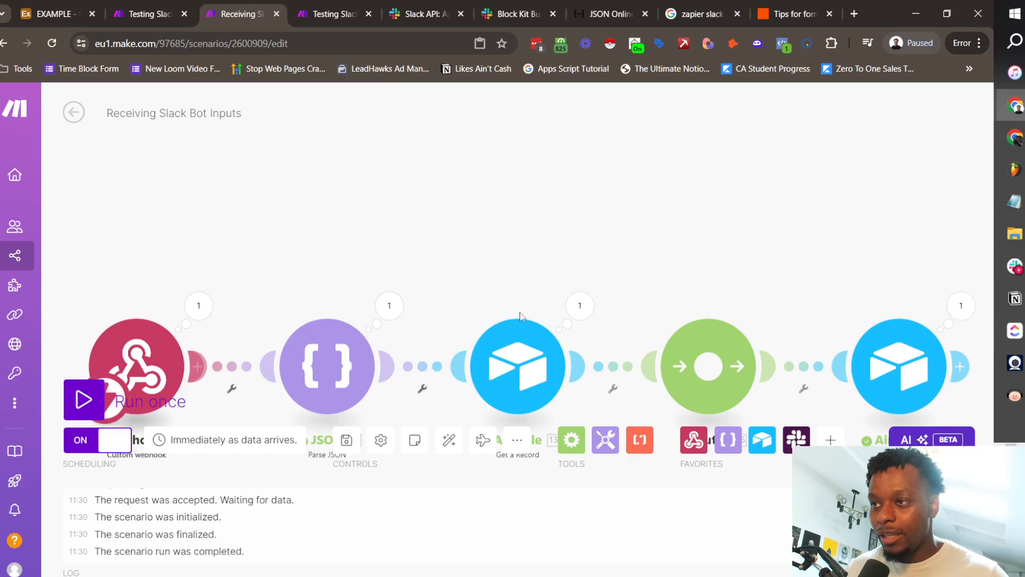
pyautogui.click(297, 13)
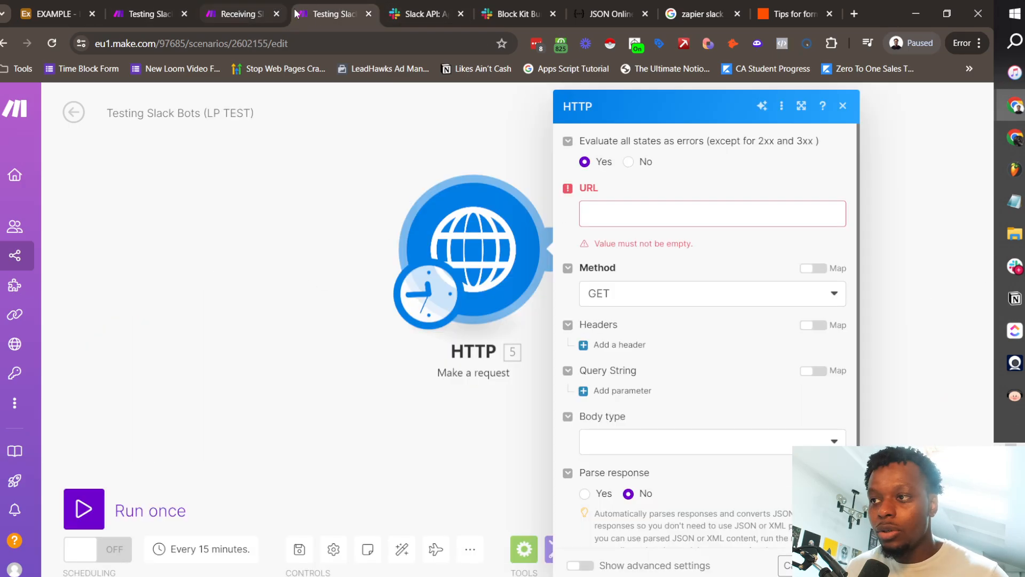
pyautogui.click(256, 7)
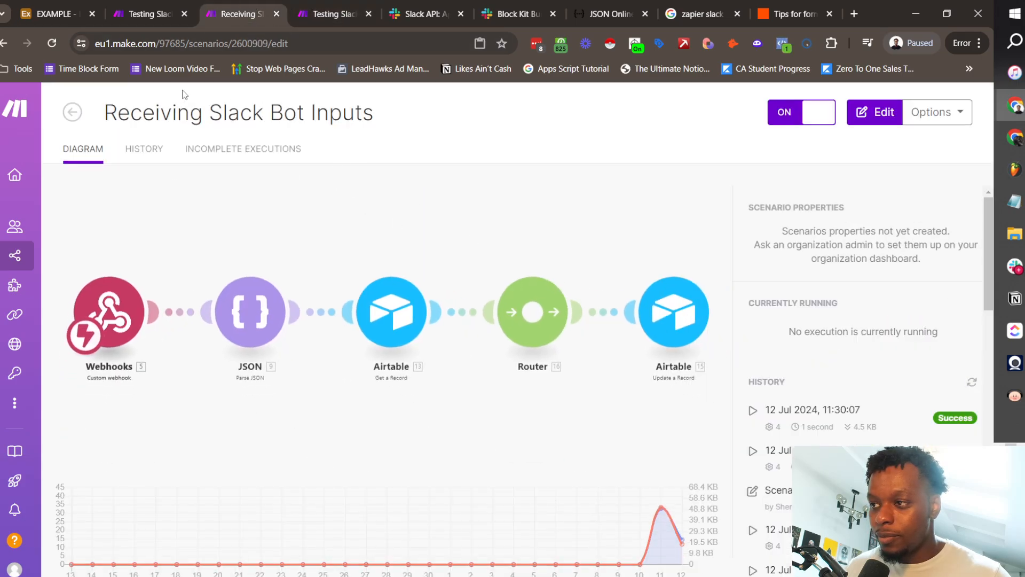
pyautogui.click(72, 111)
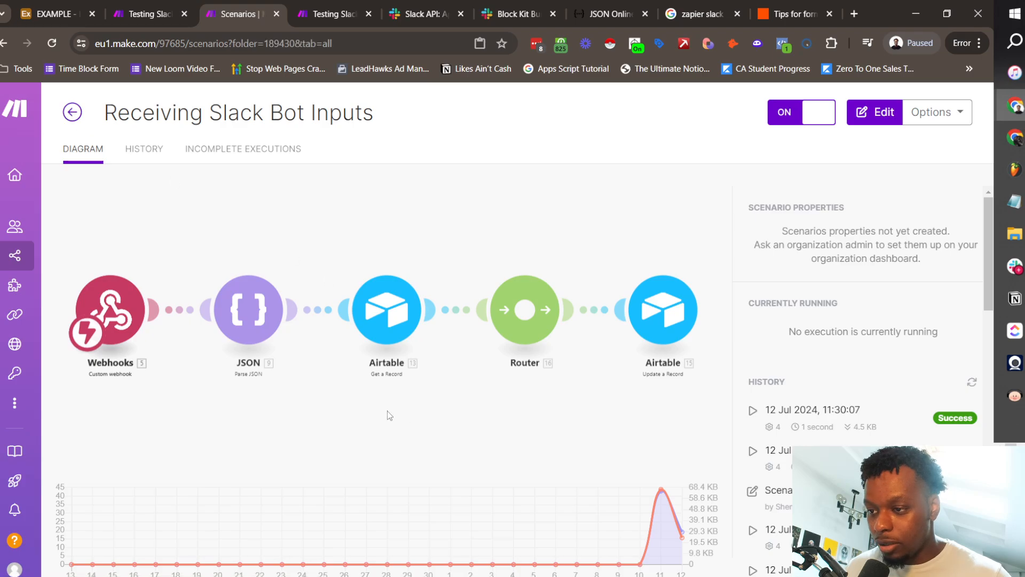
pyautogui.click(556, 293)
pyautogui.moveTo(258, 6); pyautogui.dragTo(350, 5)
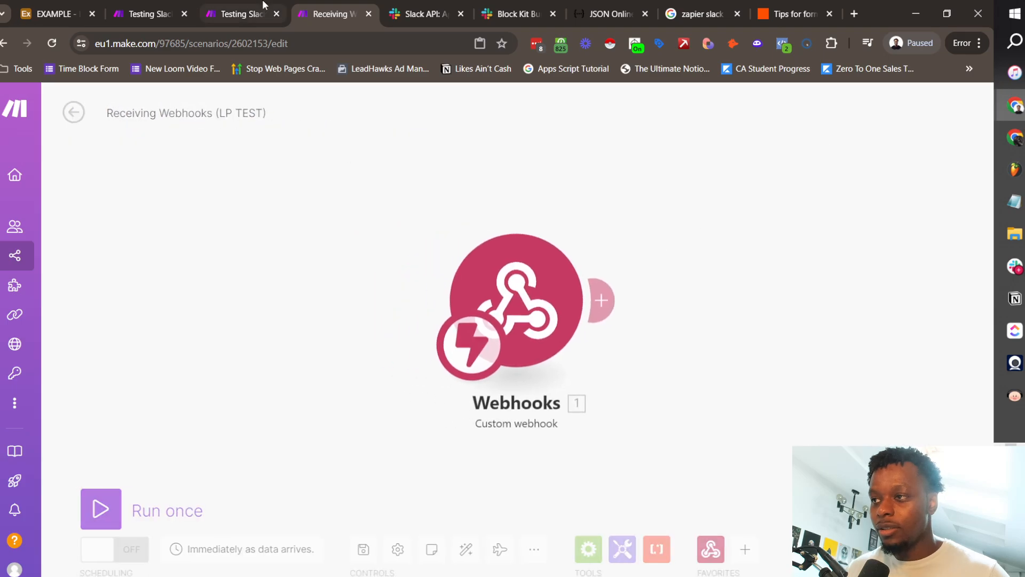
# Search the web for "slack api postMessage" and open the chat.postMessage method reference to find the HTTP request's URL
pyautogui.click(247, 4)
pyautogui.click(615, 212)
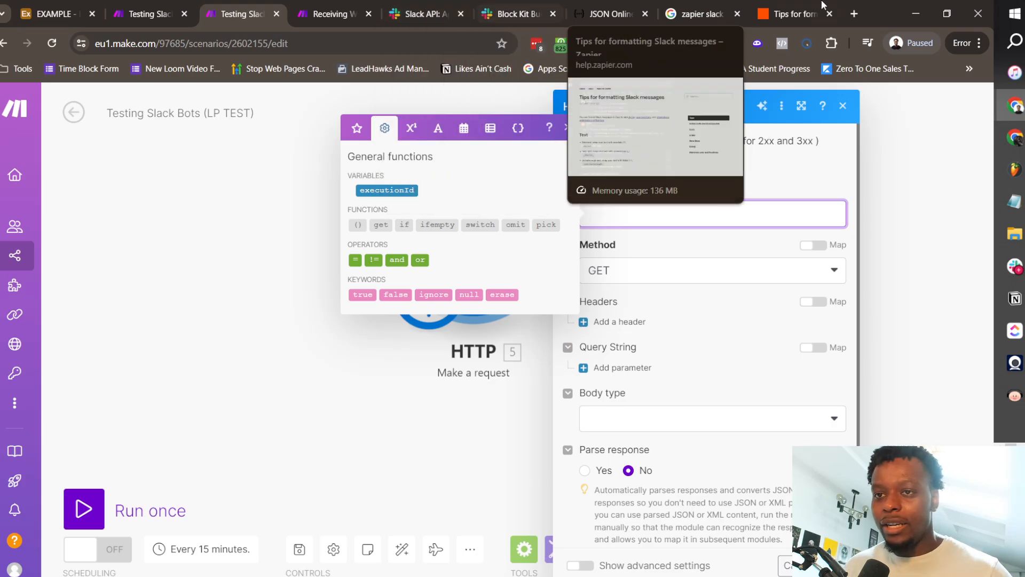
pyautogui.click(856, 13)
pyautogui.write('slack api ')
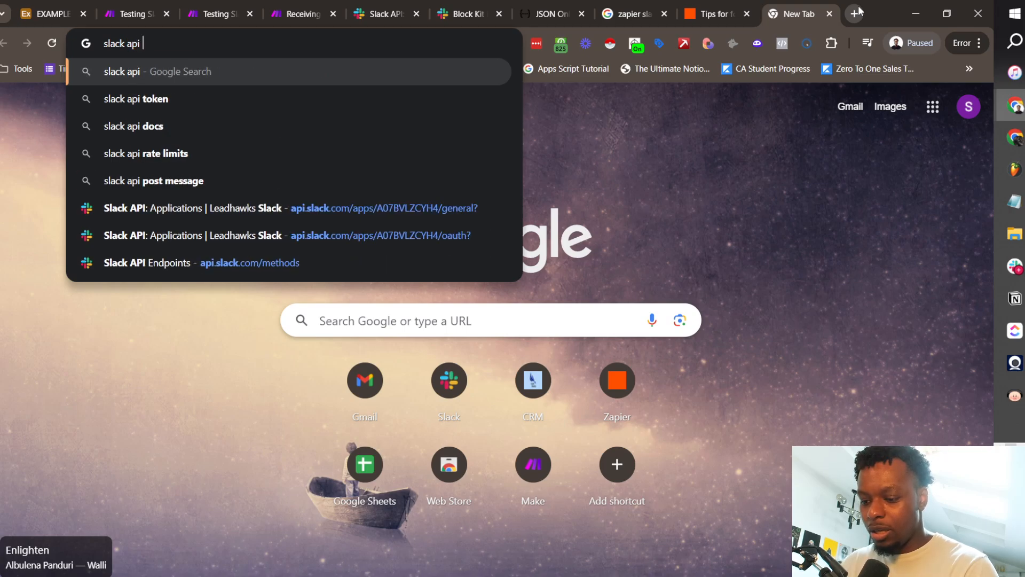
pyautogui.write('postMessage')
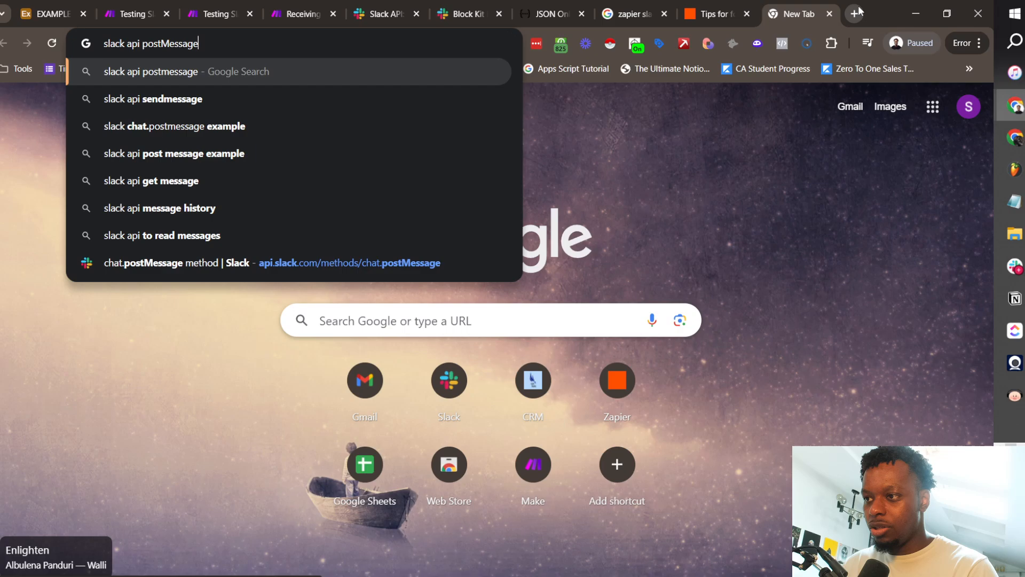
pyautogui.press('Return')
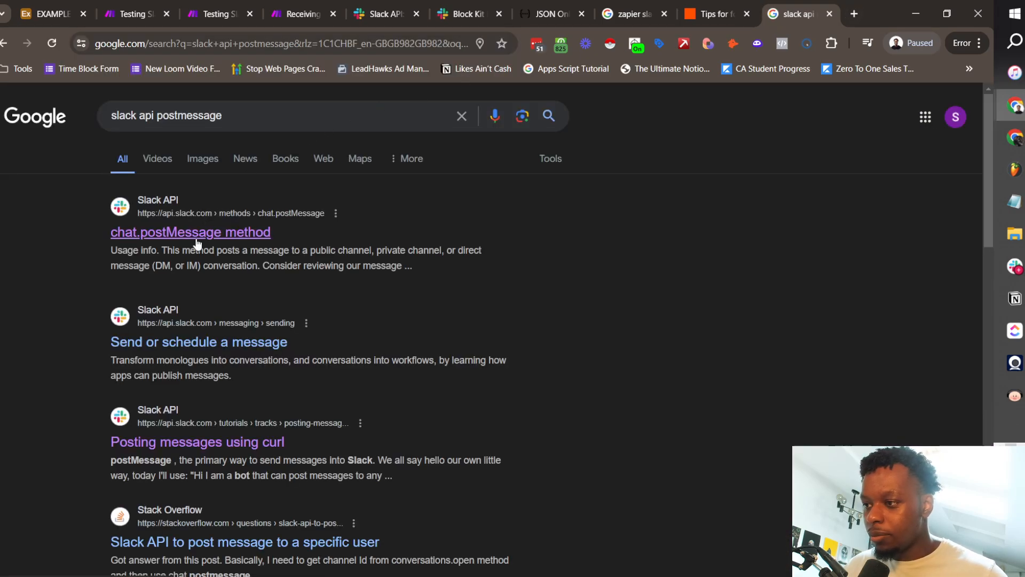
pyautogui.click(195, 238)
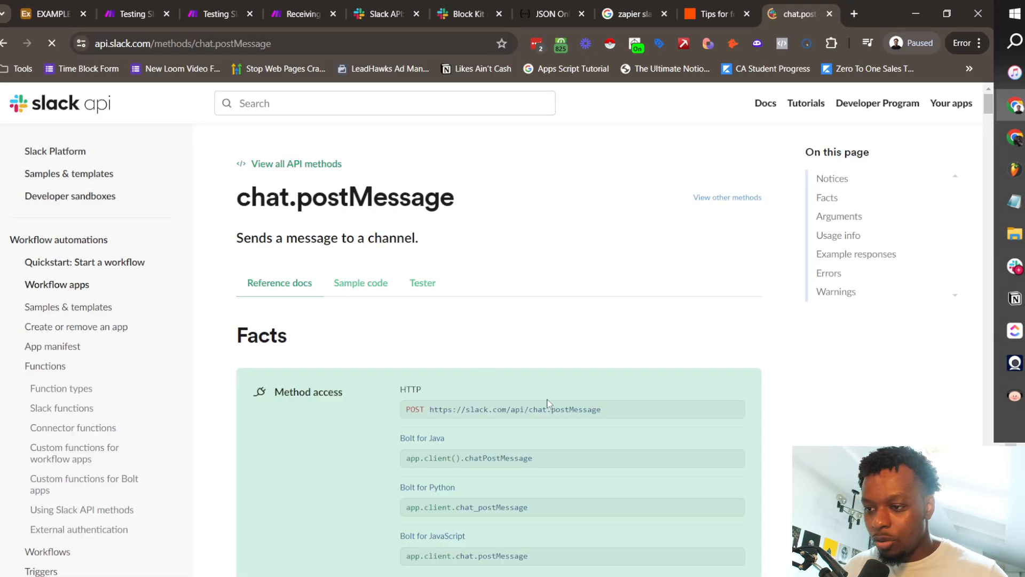
# Review the chat.postMessage reference's facts and place its browser tab directly after the Testing Slack Bots (LP TEST) one
pyautogui.scroll(-4, 545, 331)
pyautogui.scroll(-2, 543, 259)
pyautogui.scroll(3, 401, 243)
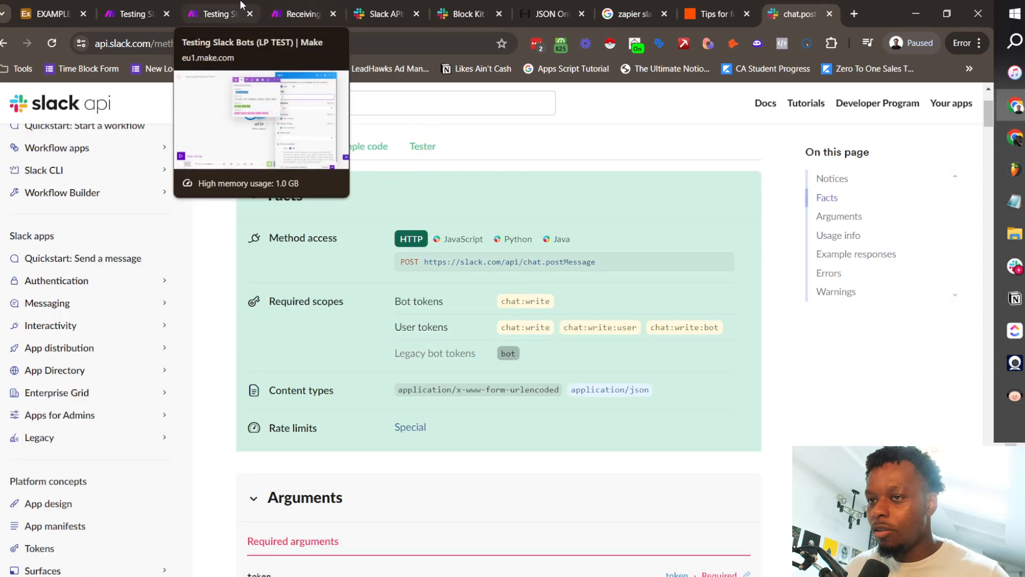
pyautogui.moveTo(245, 5)
pyautogui.mouseDown()
pyautogui.moveTo(735, 6)
pyautogui.moveTo(241, 5)
pyautogui.mouseUp()
pyautogui.moveTo(809, 5); pyautogui.dragTo(331, 18)
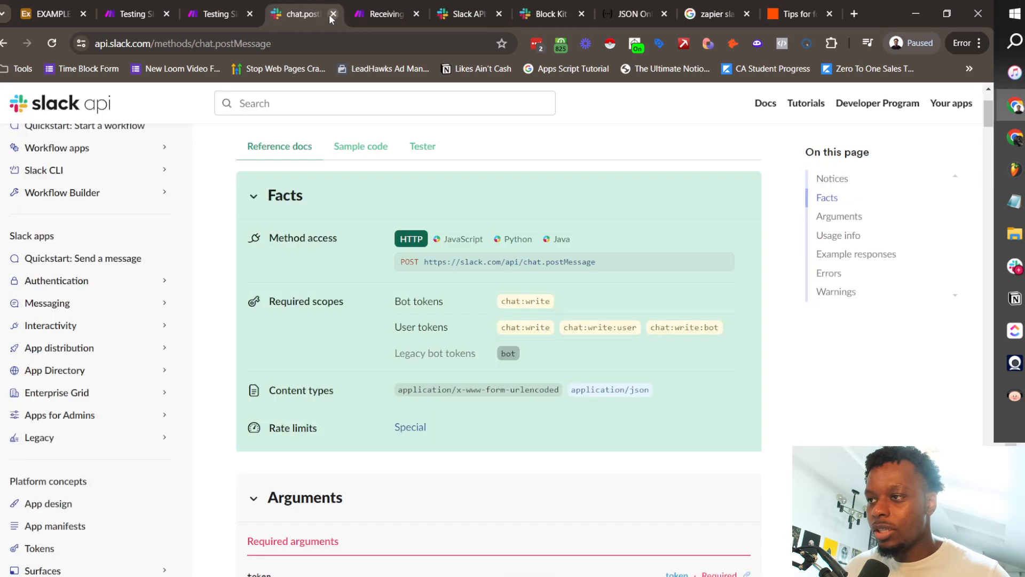
pyautogui.moveTo(596, 264); pyautogui.dragTo(428, 259)
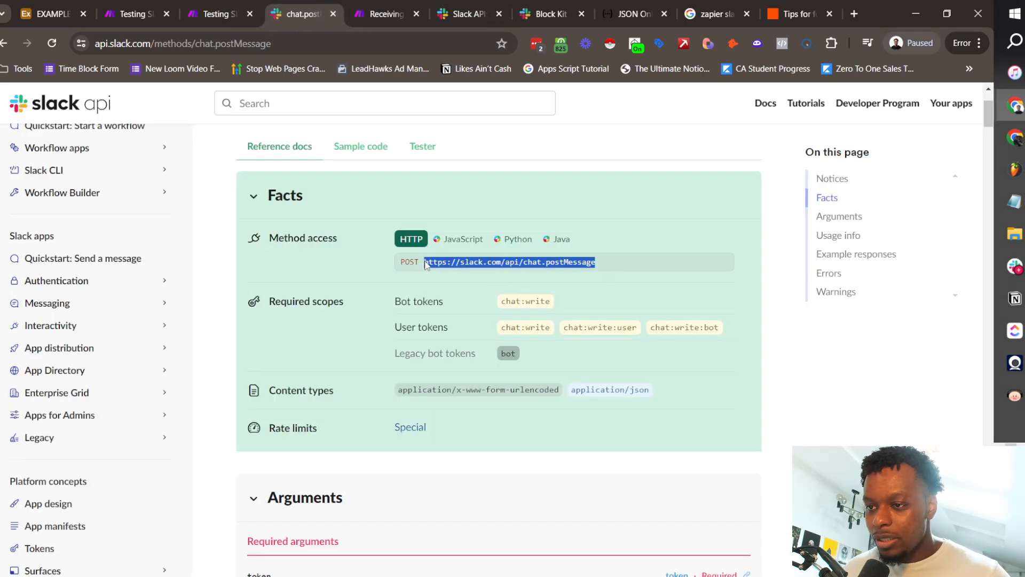
pyautogui.click(232, 6)
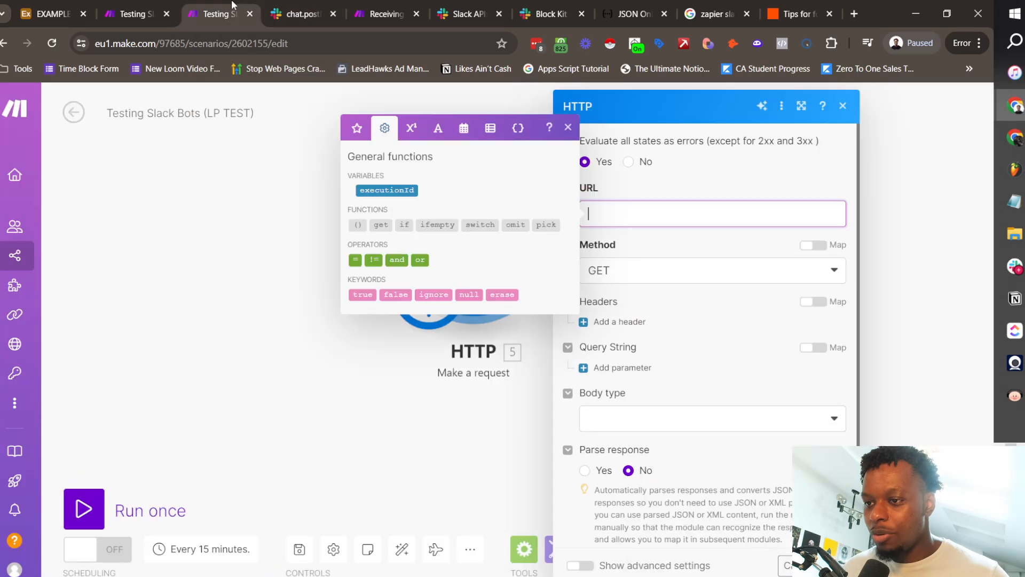
pyautogui.click(625, 216)
pyautogui.write('https://slack.com/api/chat.postMessage')
pyautogui.click(679, 281)
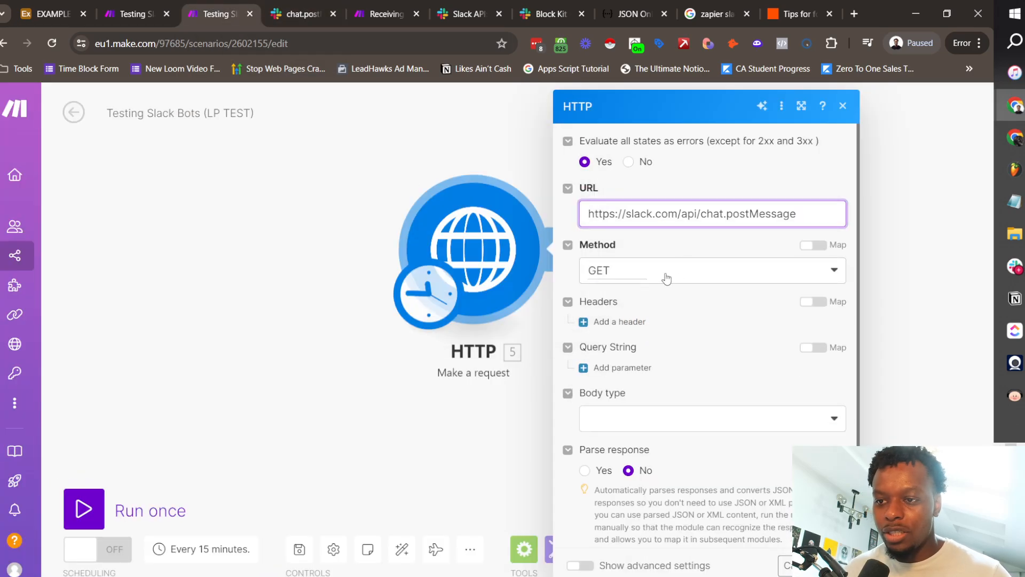
pyautogui.click(666, 277)
pyautogui.click(633, 341)
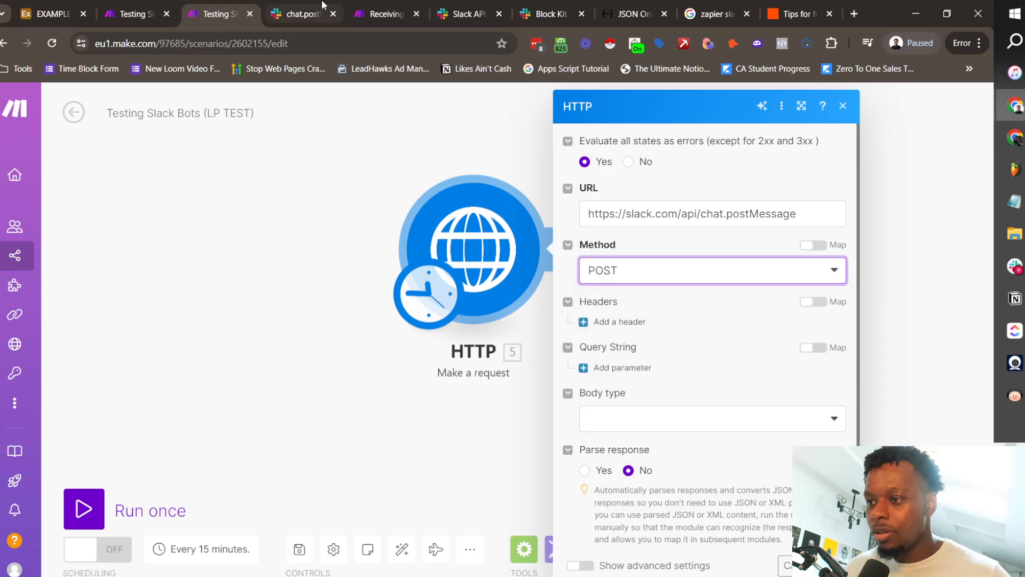
# Check the content types chat.postMessage accepts and set the HTTP module's body type to Raw with content type JSON (application/json)
pyautogui.click(303, 14)
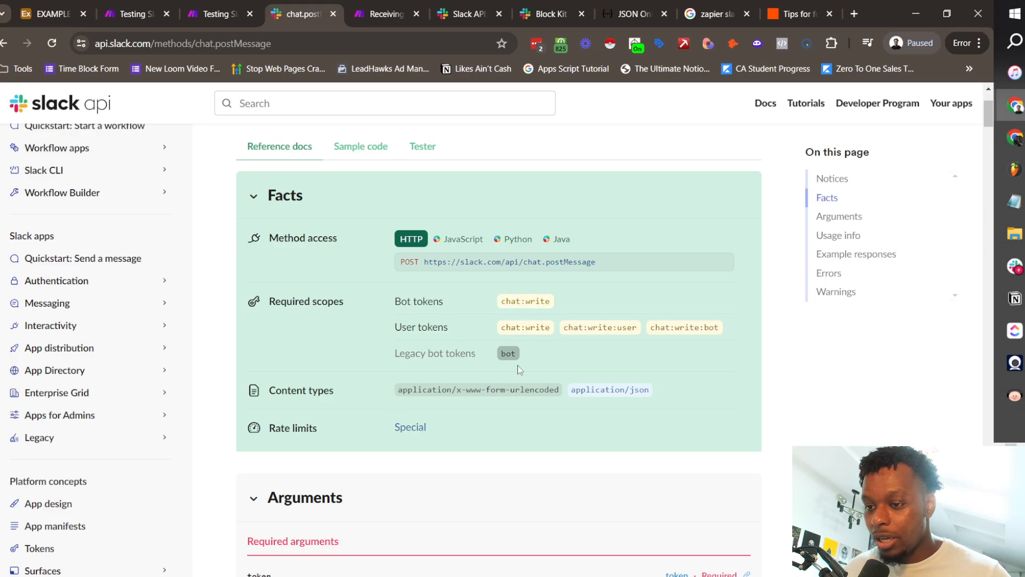
pyautogui.click(620, 390)
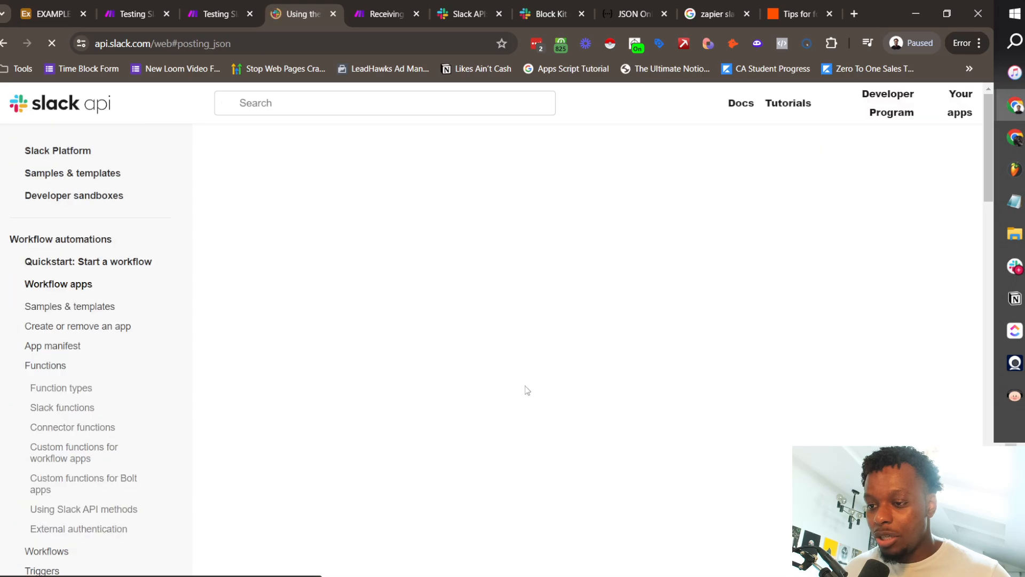
pyautogui.click(4, 43)
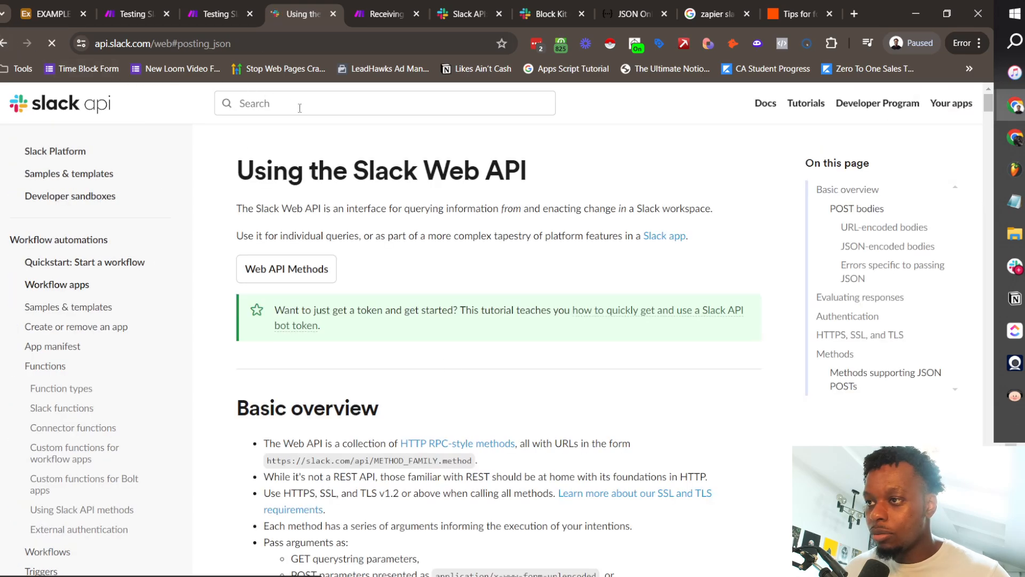
pyautogui.click(255, 11)
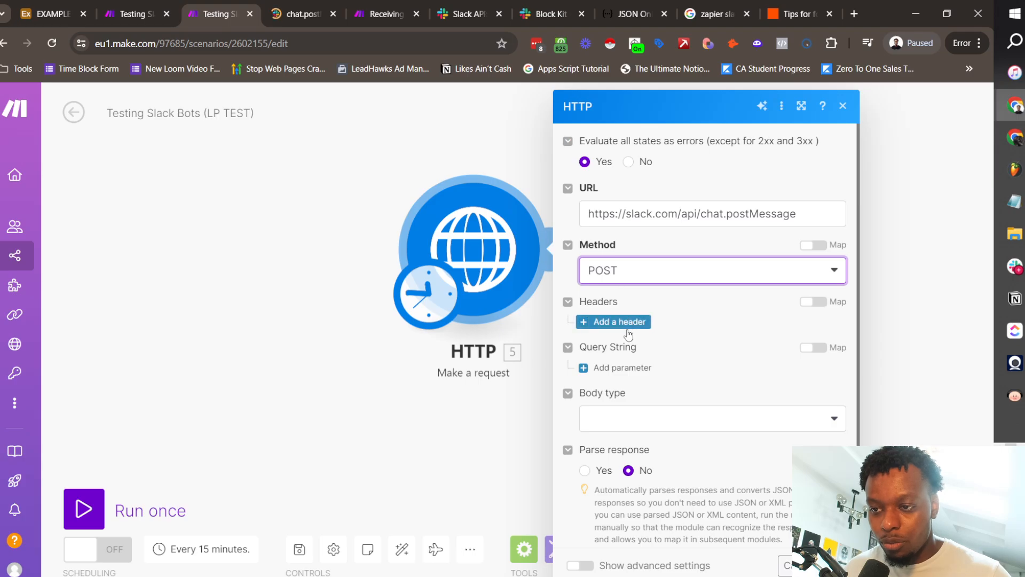
pyautogui.click(628, 418)
pyautogui.click(632, 443)
pyautogui.click(637, 483)
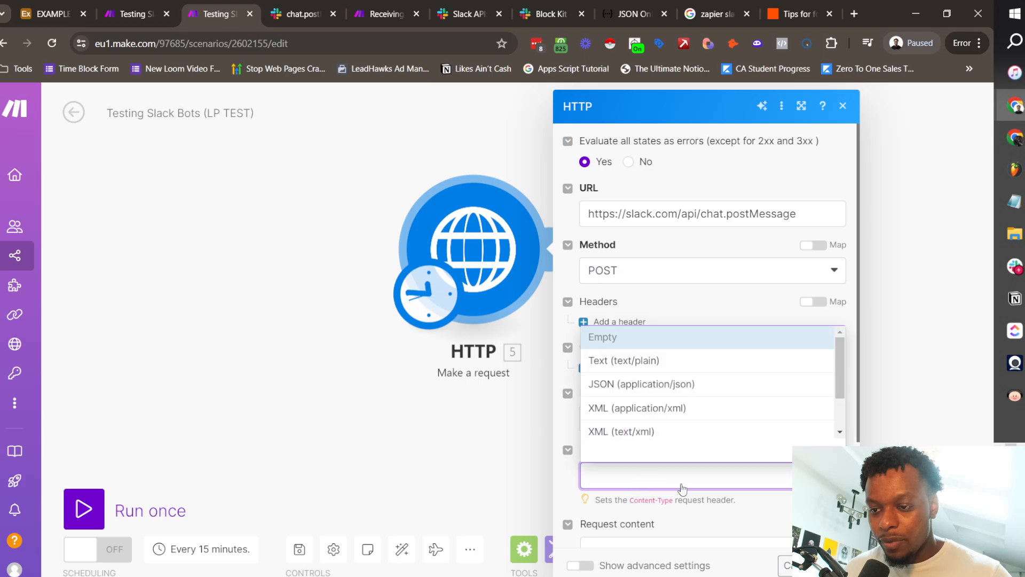
pyautogui.click(645, 383)
pyautogui.scroll(-3, 732, 373)
# Place the Block Kit Builder tab beside the scenario's and copy its payload into the HTTP module's request content
pyautogui.click(609, 409)
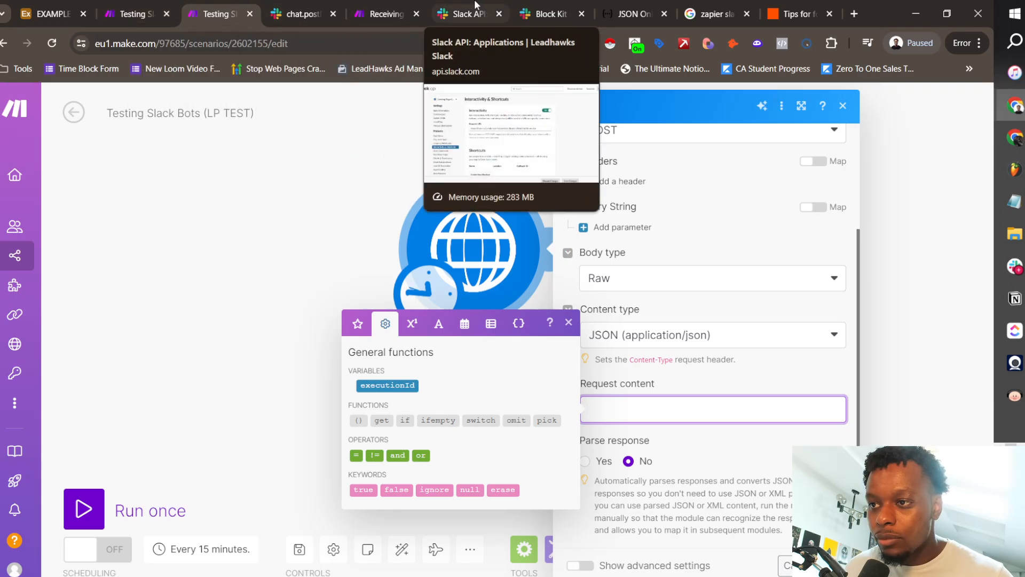
pyautogui.moveTo(556, 4); pyautogui.dragTo(303, 8)
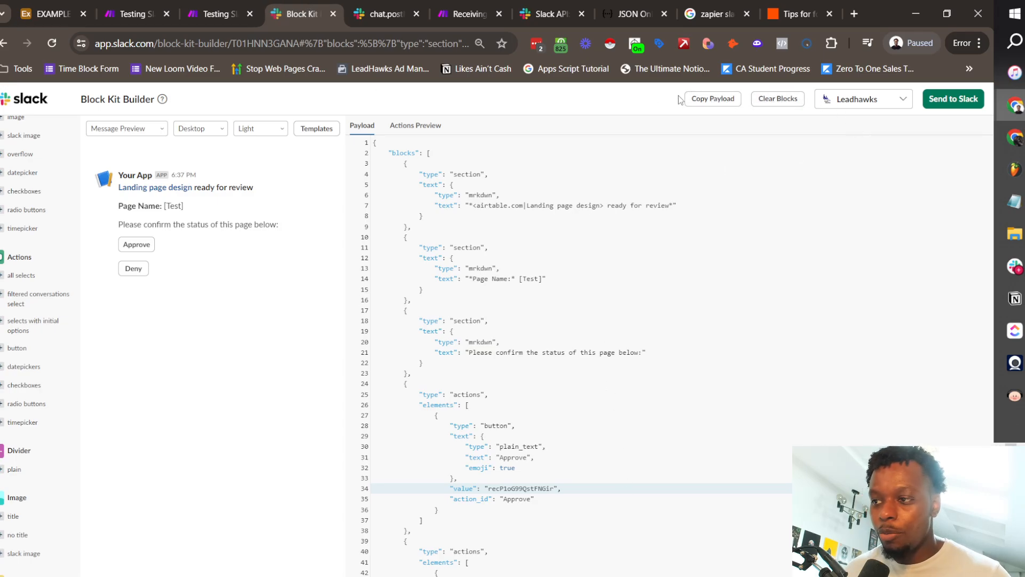
pyautogui.click(694, 99)
pyautogui.click(219, 13)
pyautogui.click(676, 409)
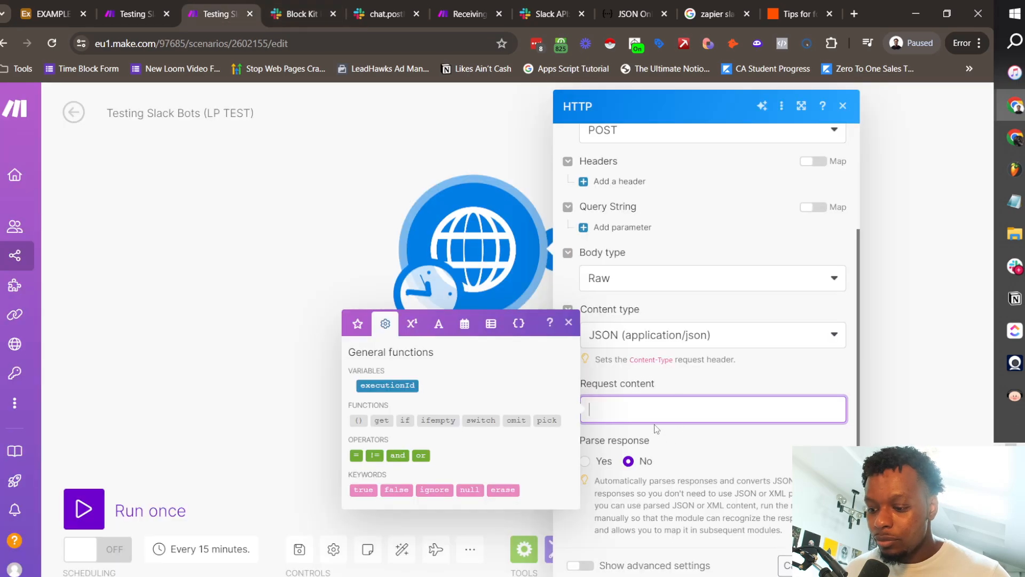
pyautogui.hotkey('ctrl', 'v')
pyautogui.scroll(15, 705, 384)
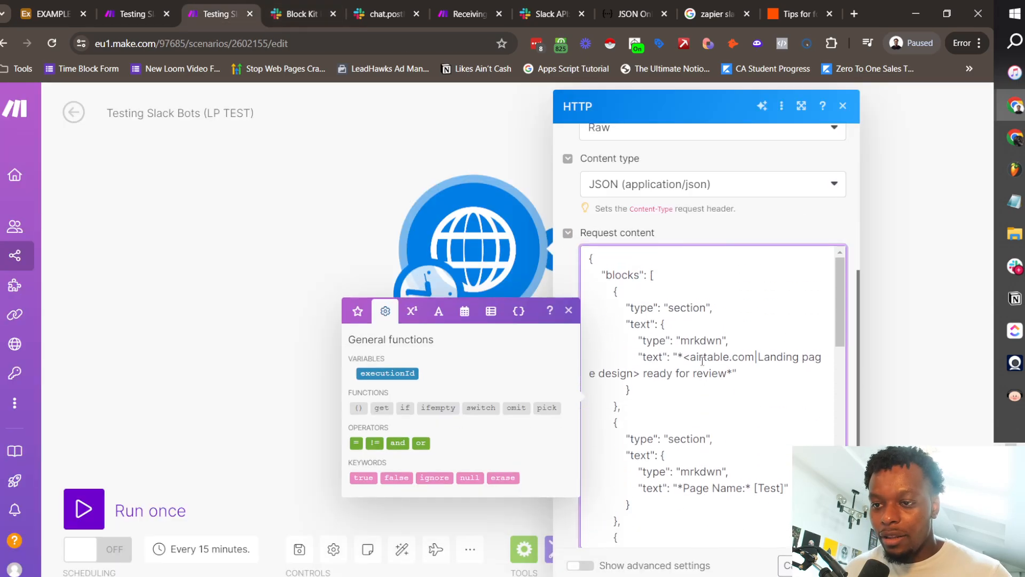
pyautogui.scroll(-5, 749, 184)
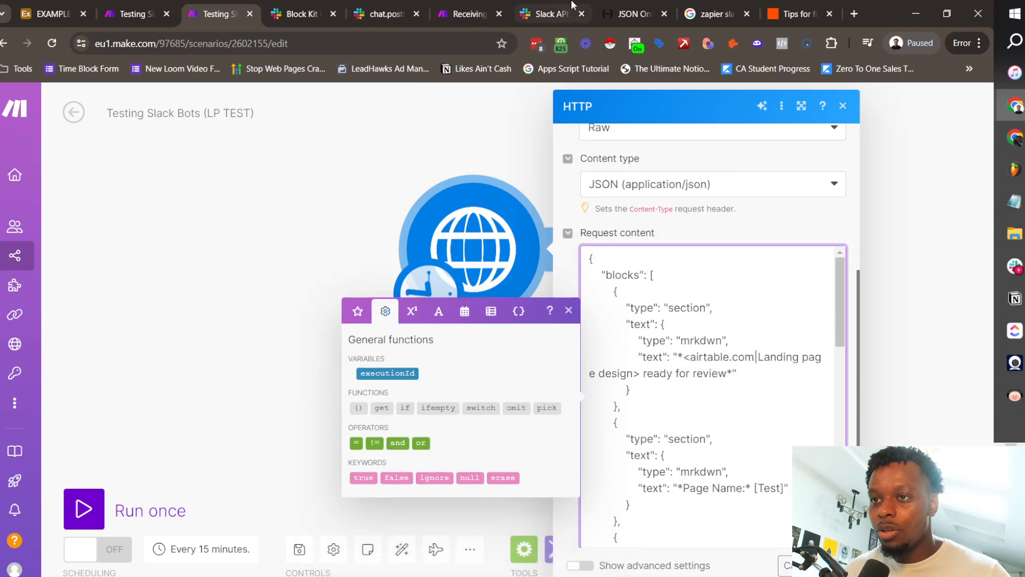
# Replace the JSON in the JSONLint editor with the payload copied from Block Kit Builder
pyautogui.click(630, 14)
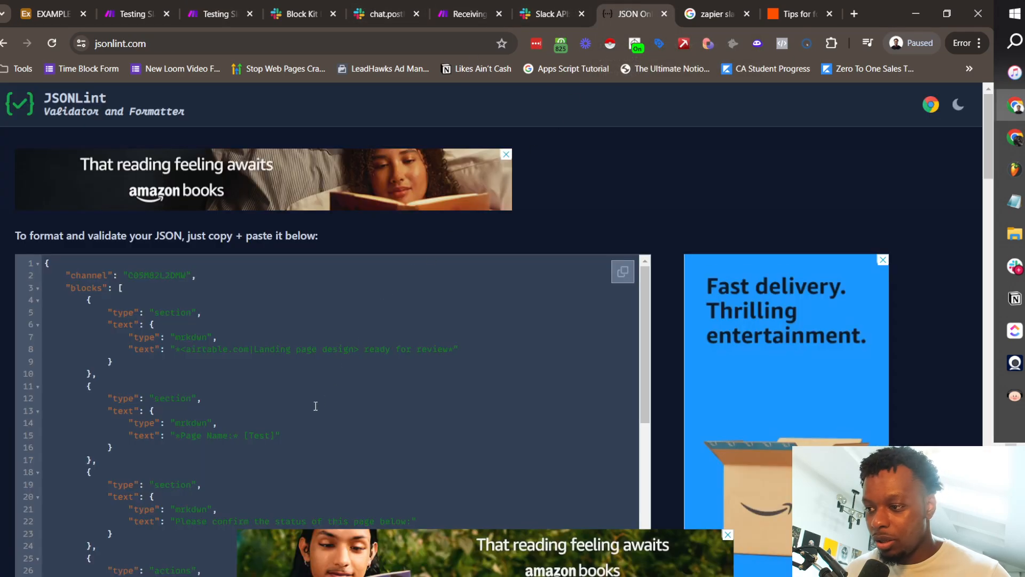
pyautogui.scroll(-5, 321, 400)
pyautogui.scroll(5, 321, 391)
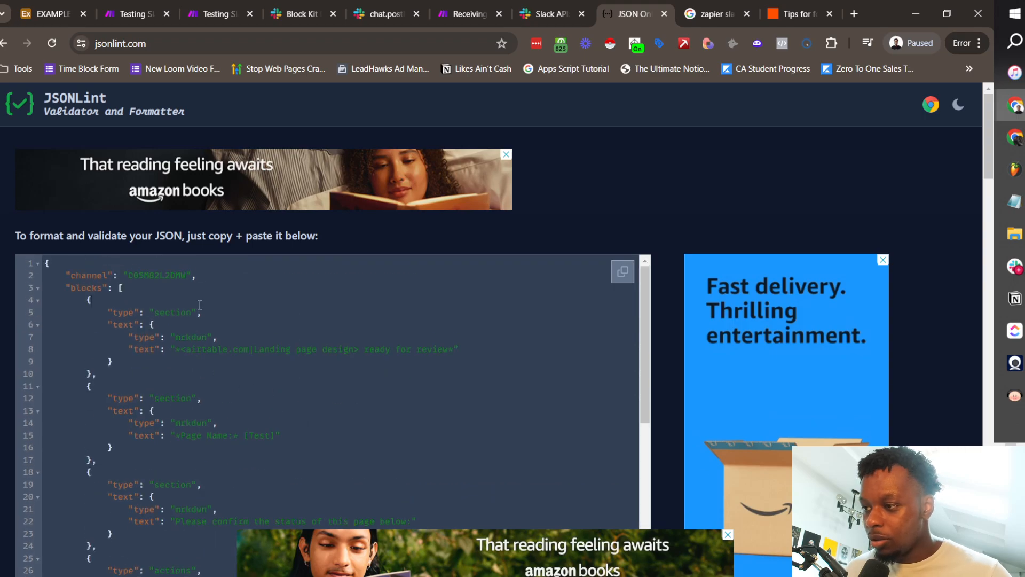
pyautogui.click(223, 305)
pyautogui.hotkey('ctrl', 'a')
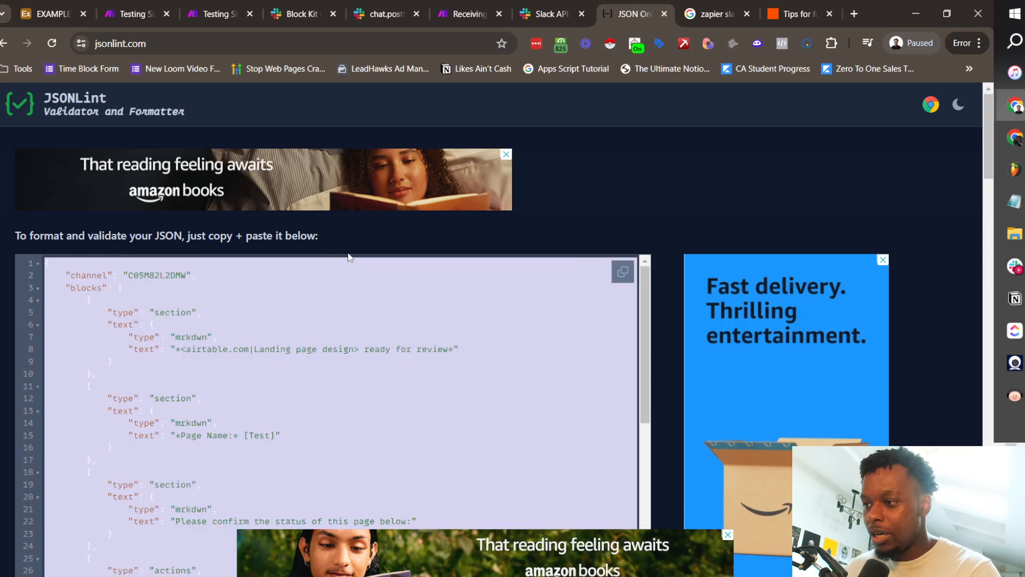
pyautogui.press('BackSpace')
pyautogui.hotkey('ctrl', 'v')
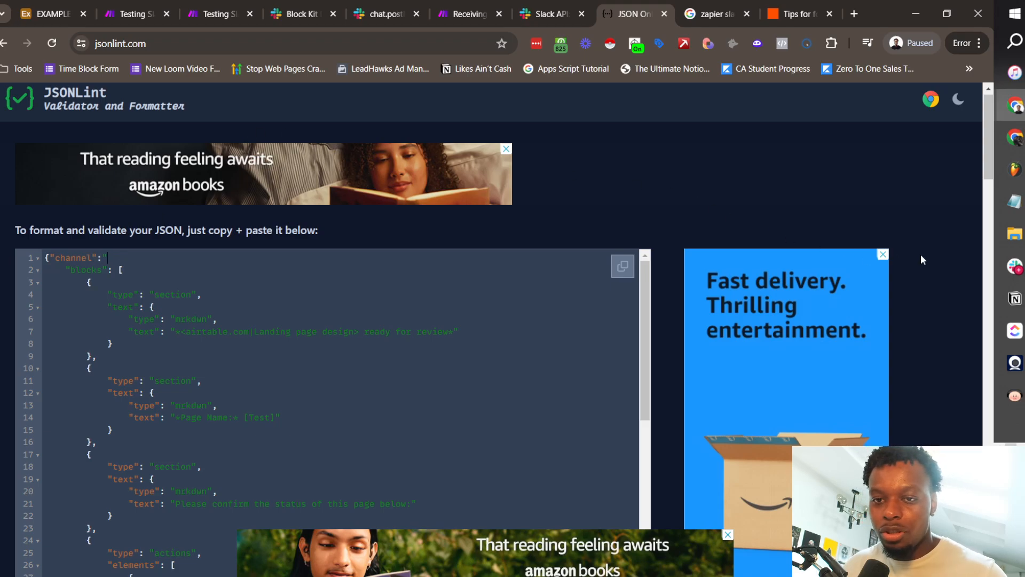
# Add a "channel" entry before "blocks" in the JSONLint payload, using the automations channel's ID C05M82L2DMW copied from its details in Slack
pyautogui.click(1015, 266)
pyautogui.click(291, 41)
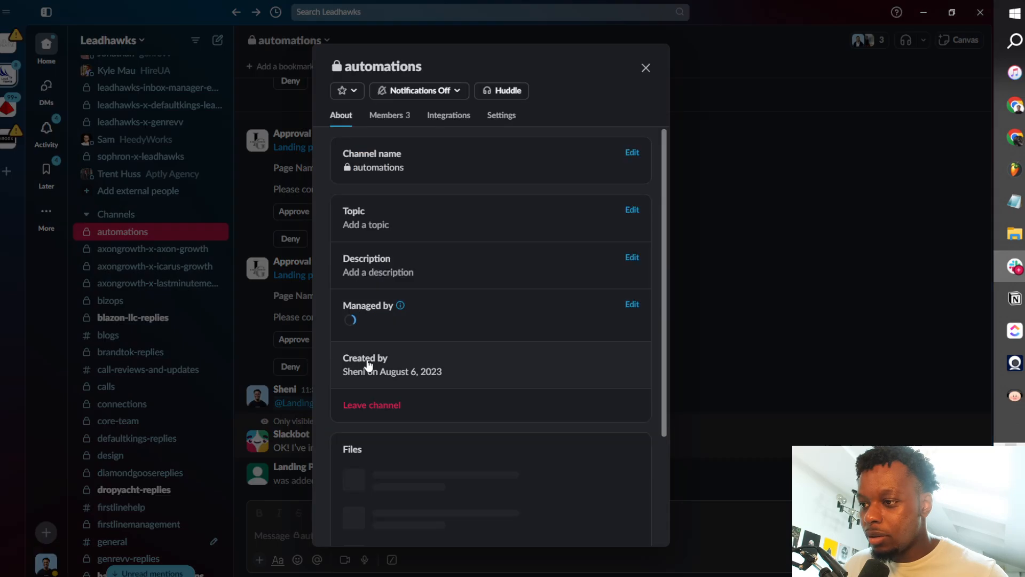
pyautogui.scroll(-3, 428, 496)
pyautogui.click(454, 528)
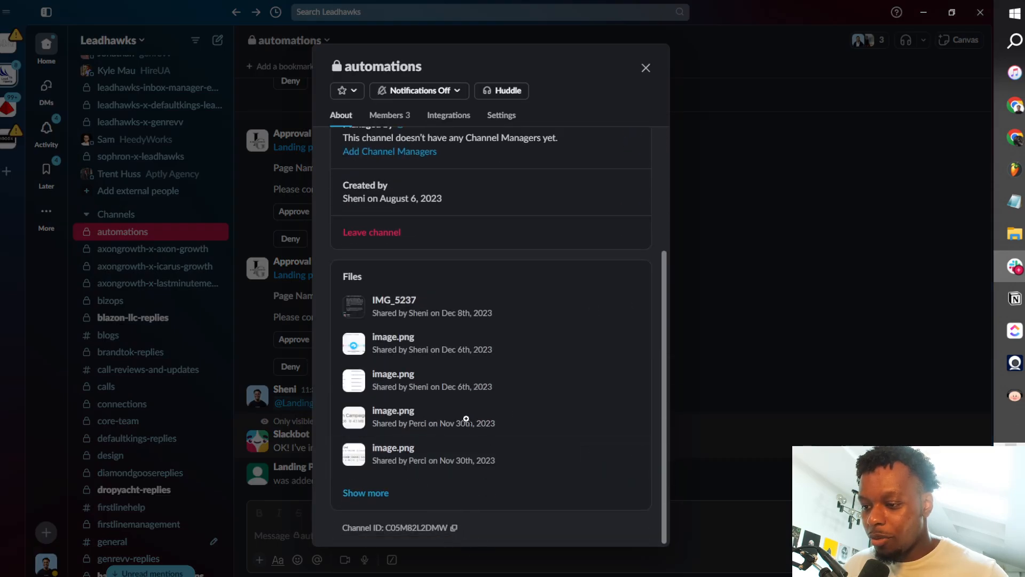
pyautogui.hotkey('alt', 'Tab')
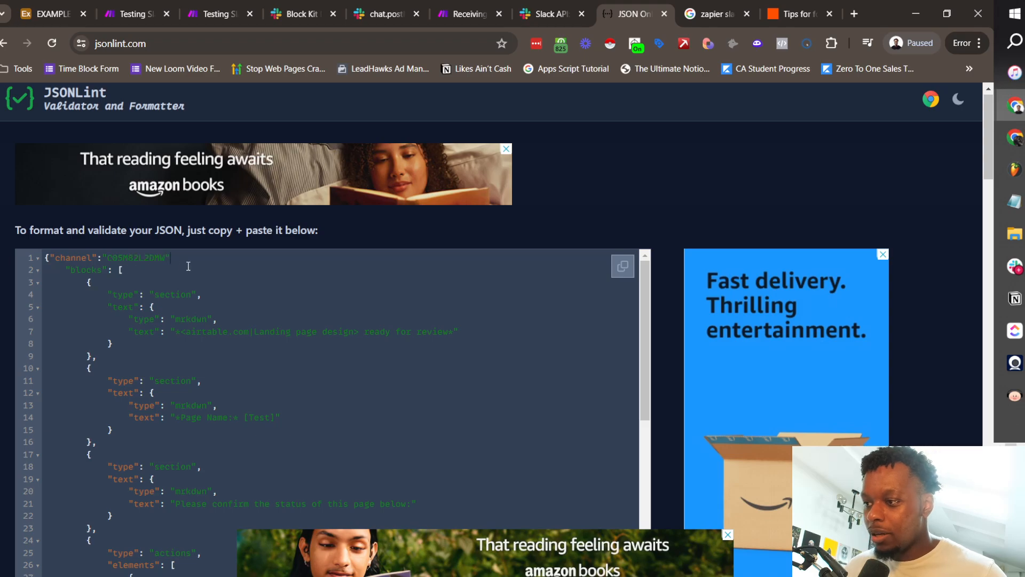
pyautogui.write(',')
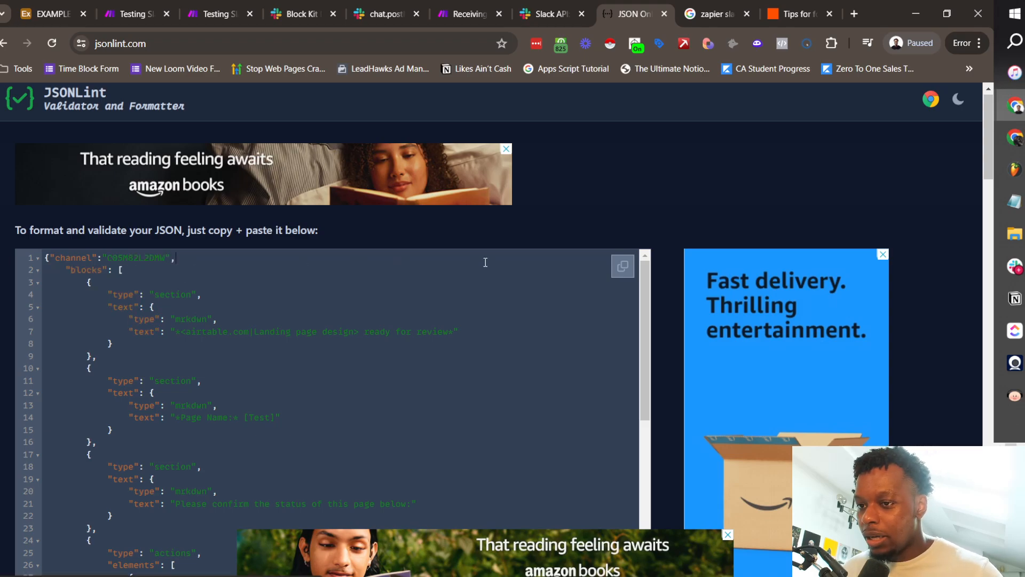
# Validate the JSON payload in JSONLint and replace the HTTP module's request content with the formatted version
pyautogui.scroll(-6, 638, 208)
pyautogui.click(63, 284)
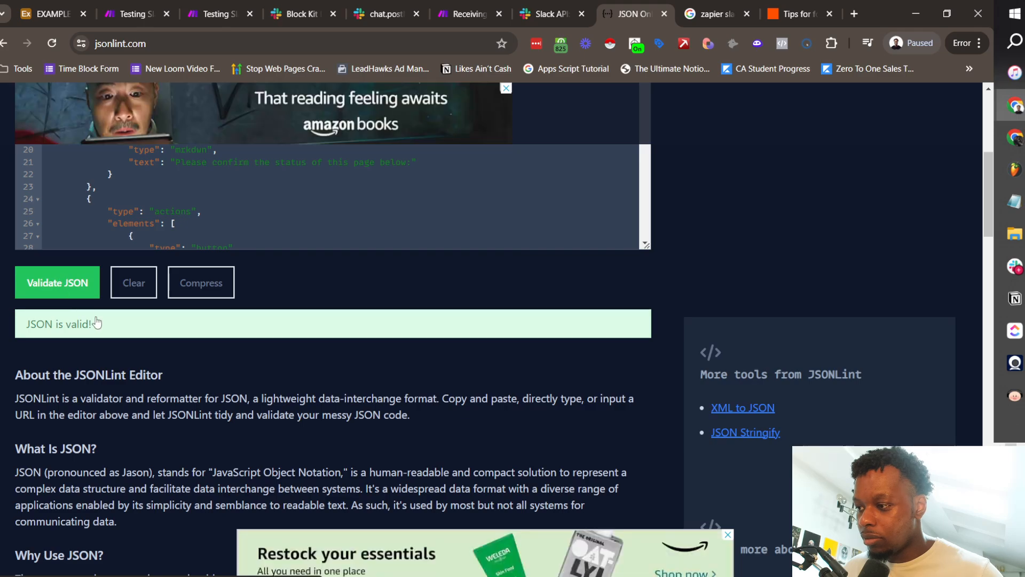
pyautogui.scroll(7, 483, 429)
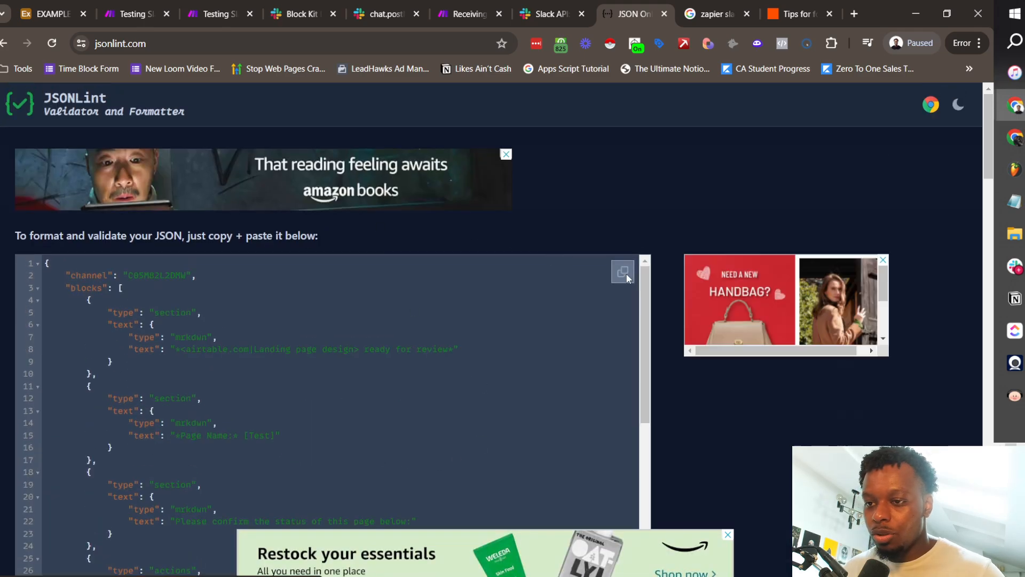
pyautogui.click(212, 7)
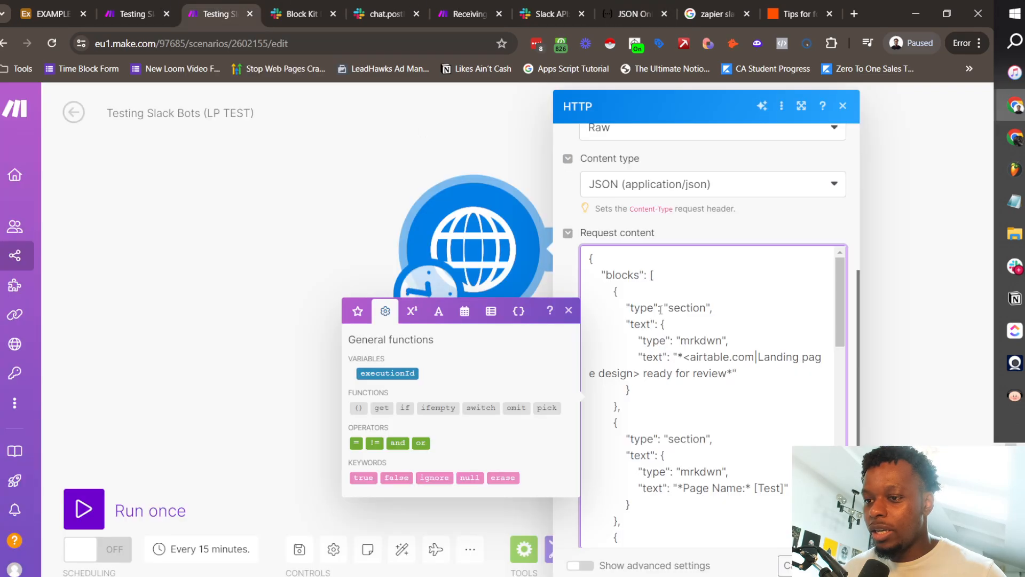
pyautogui.hotkey('ctrl', 'a')
pyautogui.hotkey('ctrl', 'v')
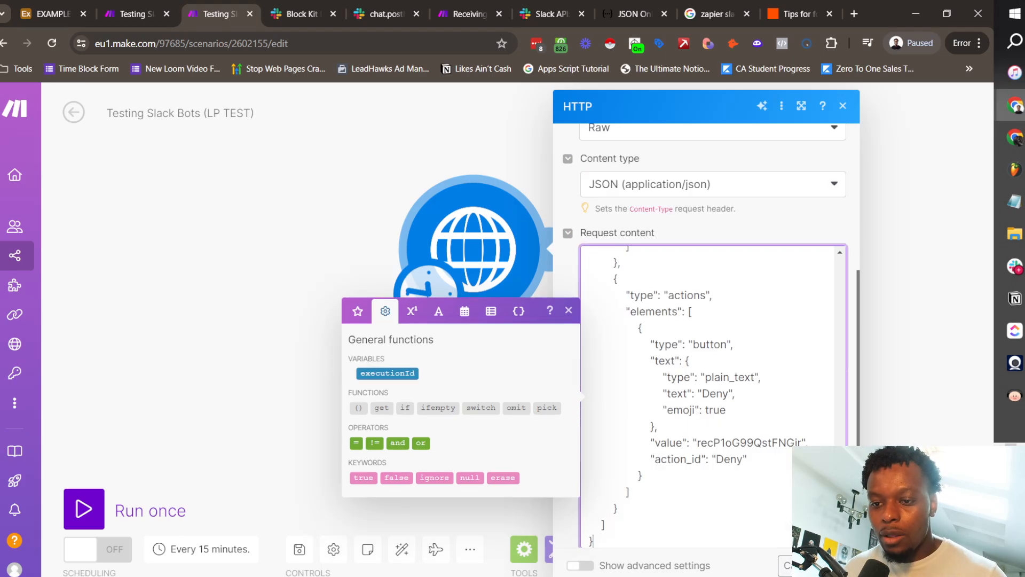
pyautogui.scroll(10, 689, 274)
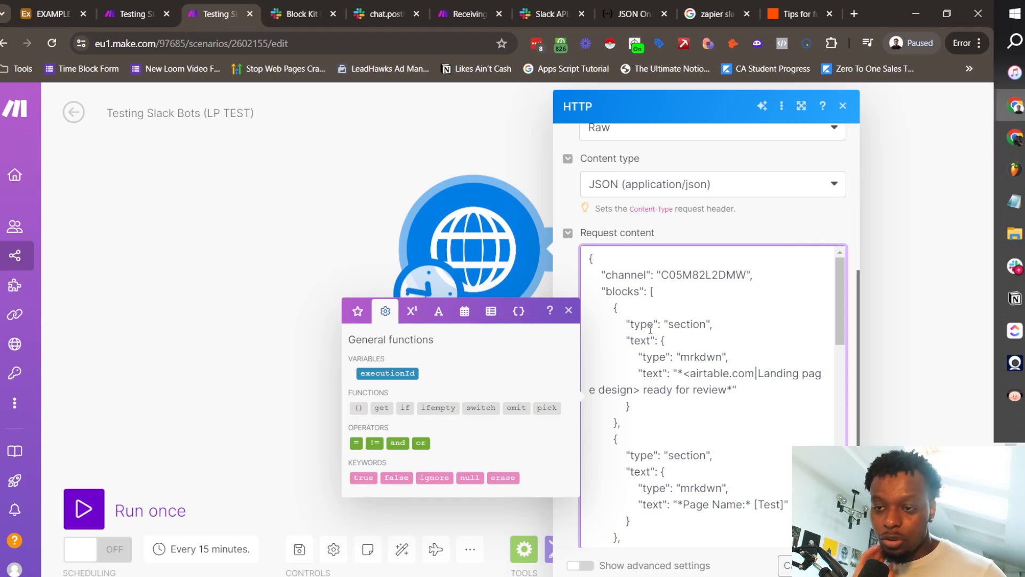
pyautogui.click(799, 232)
# Add a header item to the HTTP request and locate the Bot User OAuth Token in the Slack app's OAuth & Permissions settings
pyautogui.scroll(4, 799, 231)
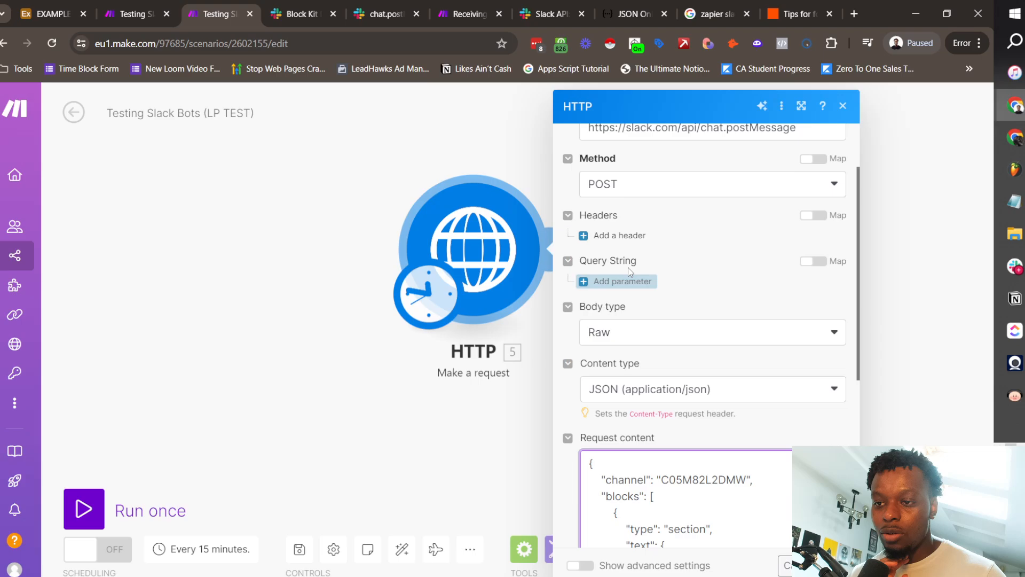
pyautogui.click(616, 234)
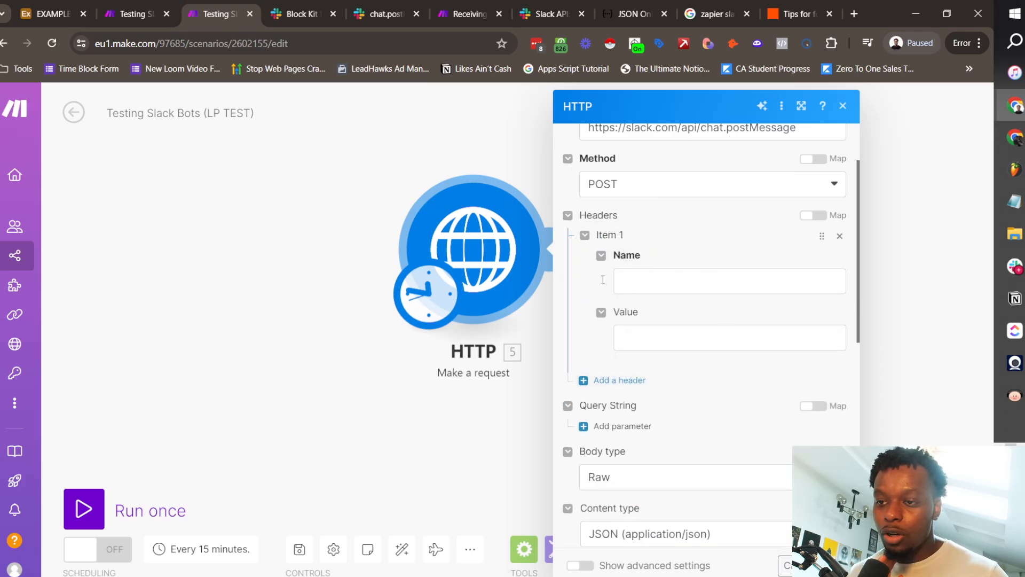
pyautogui.click(544, 4)
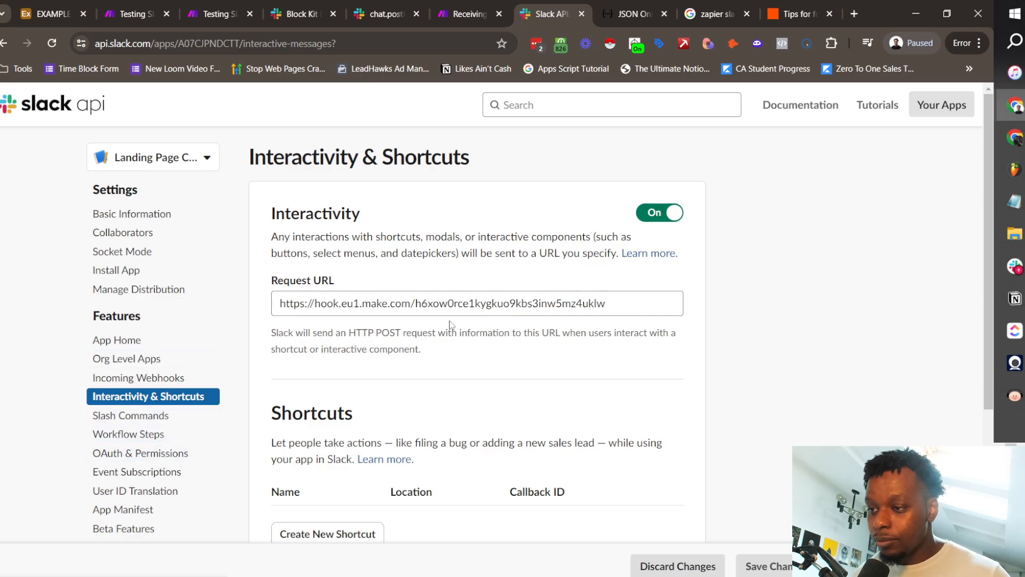
pyautogui.scroll(-2, 451, 328)
pyautogui.click(154, 321)
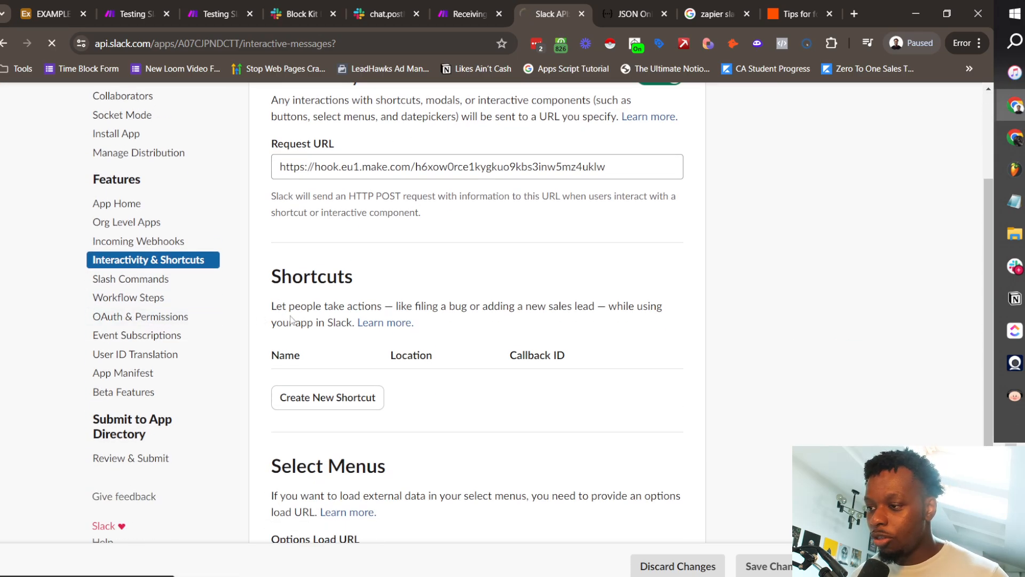
pyautogui.scroll(-2, 527, 297)
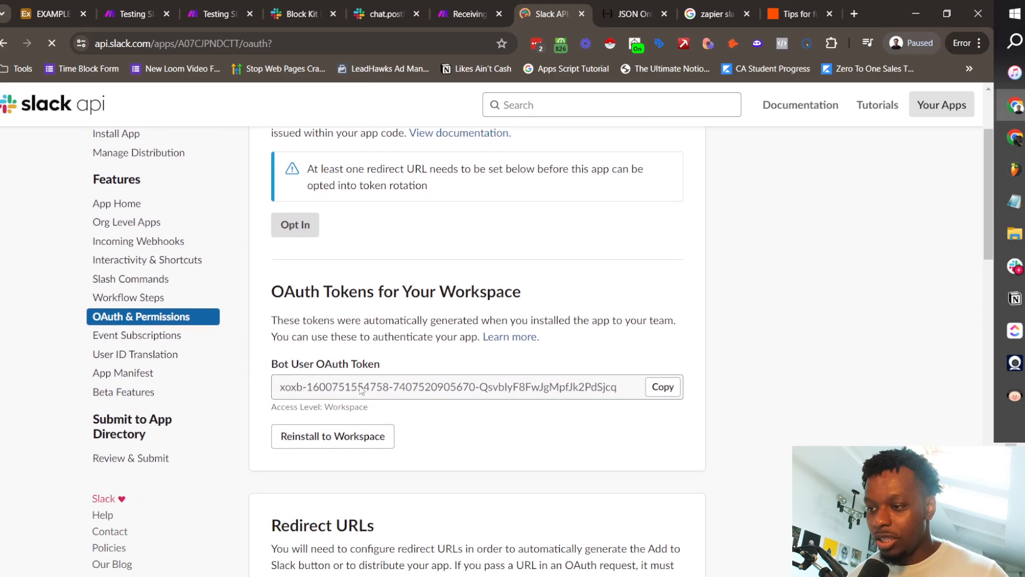
pyautogui.moveTo(251, 298); pyautogui.dragTo(470, 350)
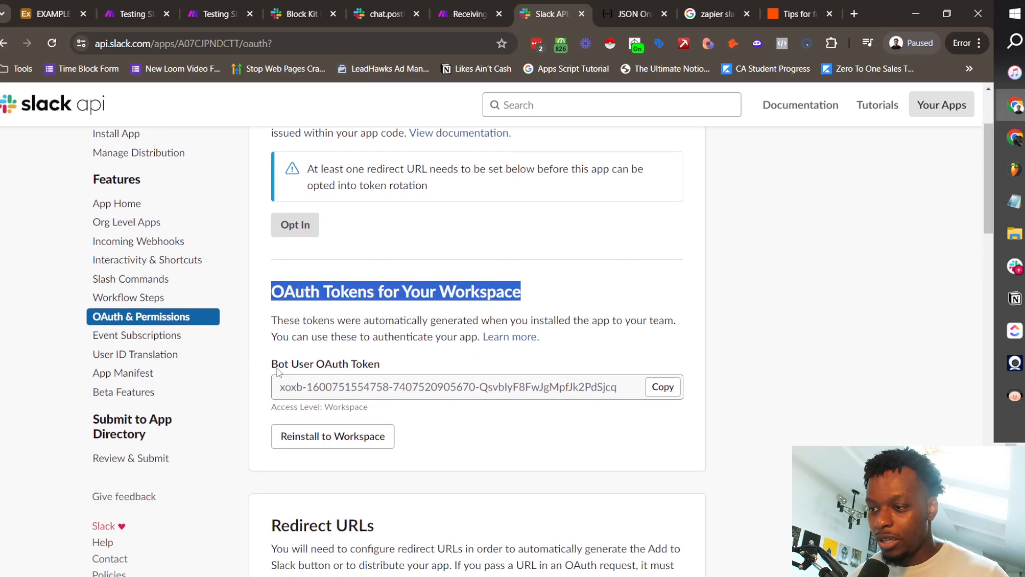
pyautogui.moveTo(272, 365); pyautogui.dragTo(381, 355)
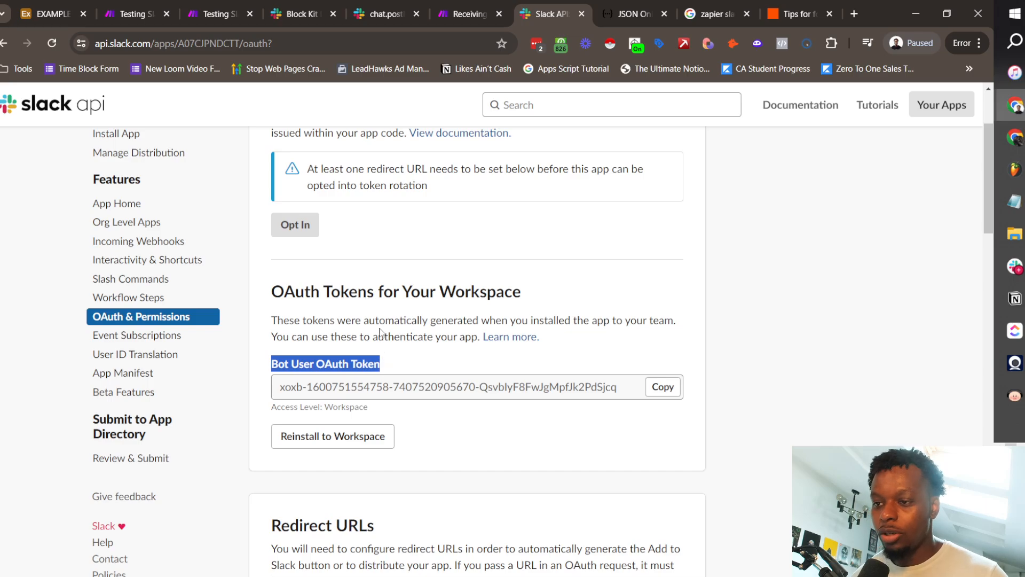
pyautogui.click(381, 332)
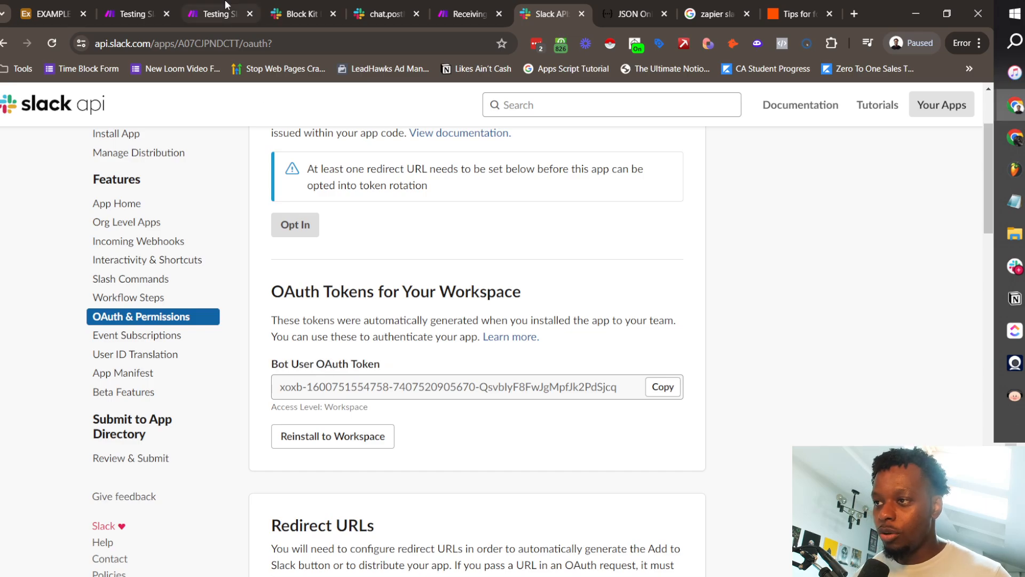
# Name the new header of the HTTP request Authorization
pyautogui.click(465, 13)
pyautogui.click(216, 14)
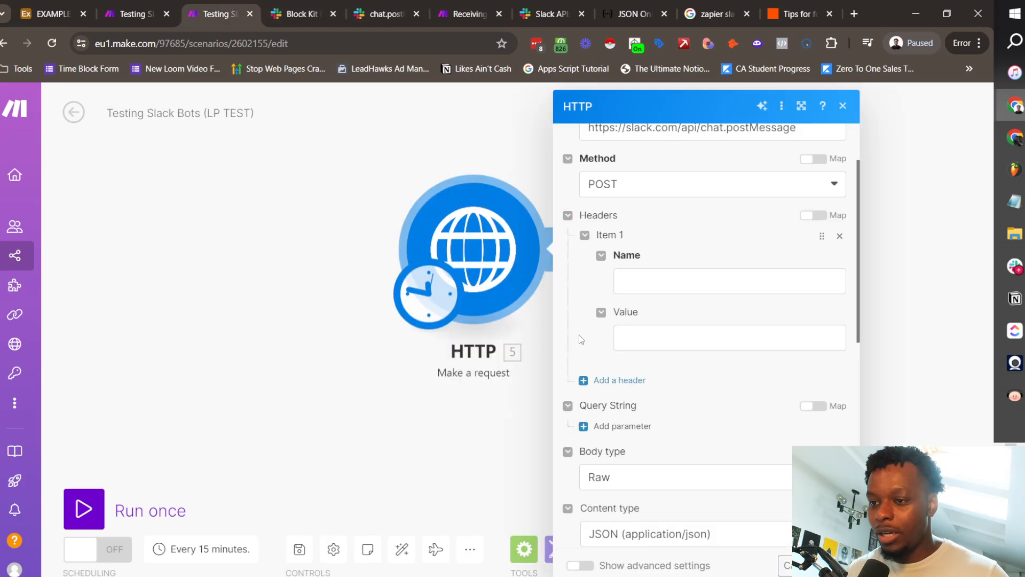
pyautogui.click(659, 278)
pyautogui.click(671, 338)
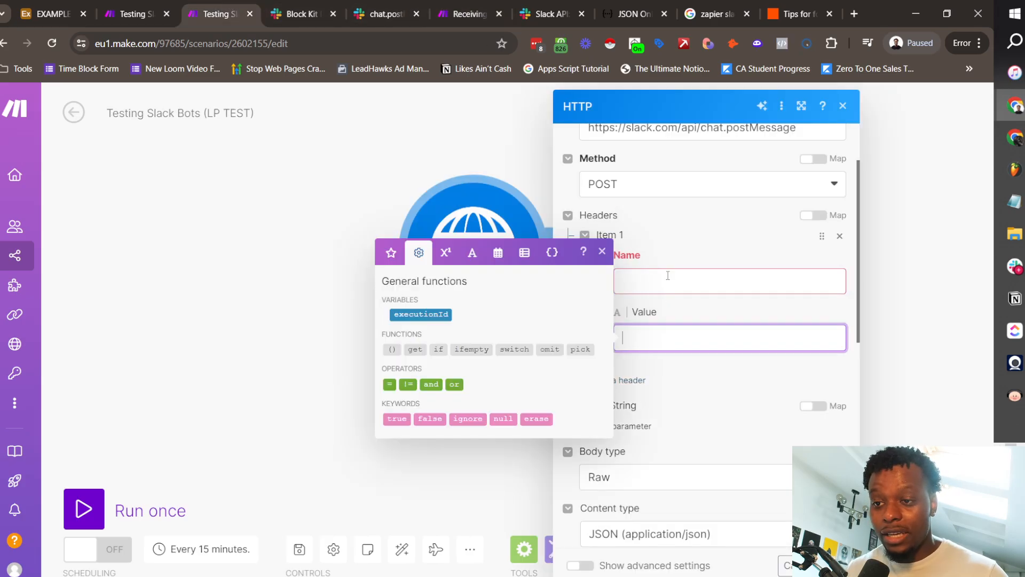
pyautogui.click(668, 258)
pyautogui.click(664, 313)
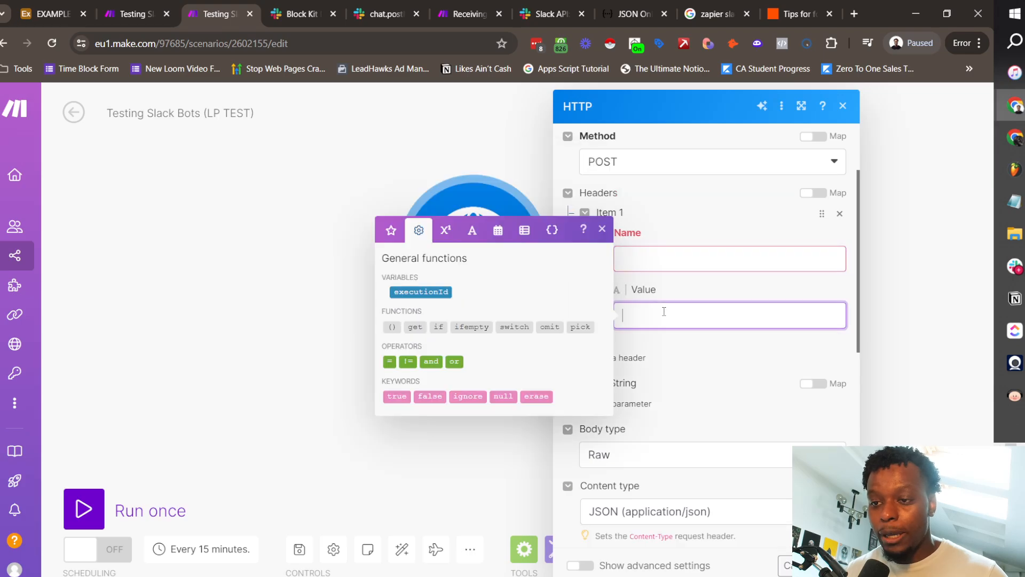
pyautogui.click(661, 237)
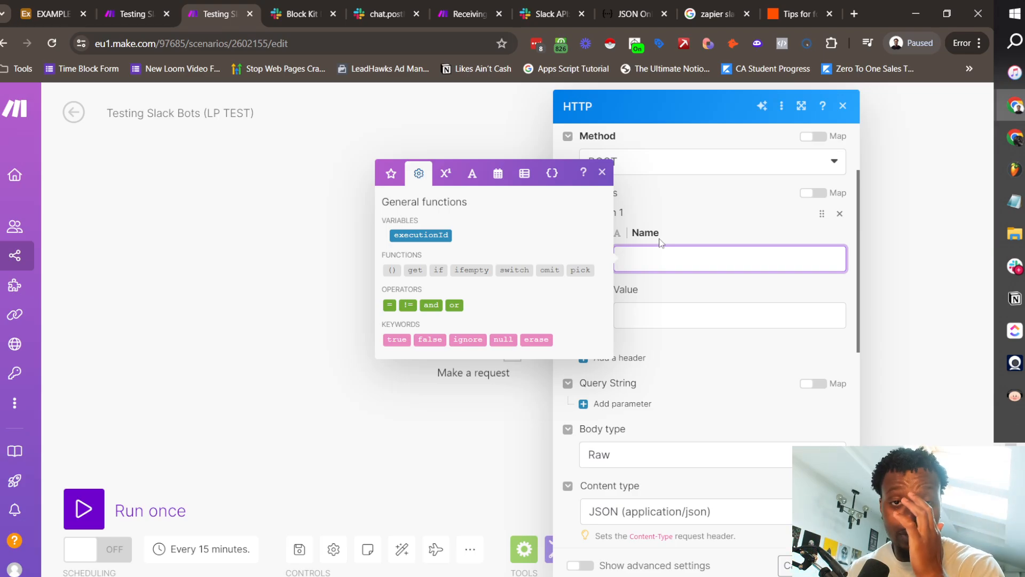
pyautogui.write('Authoriz')
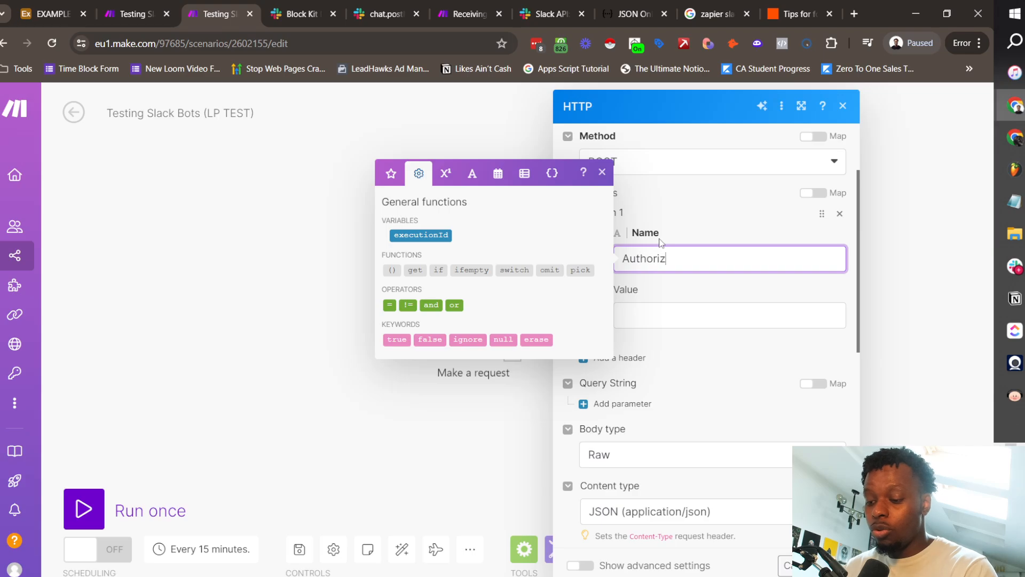
pyautogui.write('ation')
# Set the Authorization header's value to Bearer, a space and the bot user OAuth token copied from the Slack app's settings
pyautogui.click(670, 318)
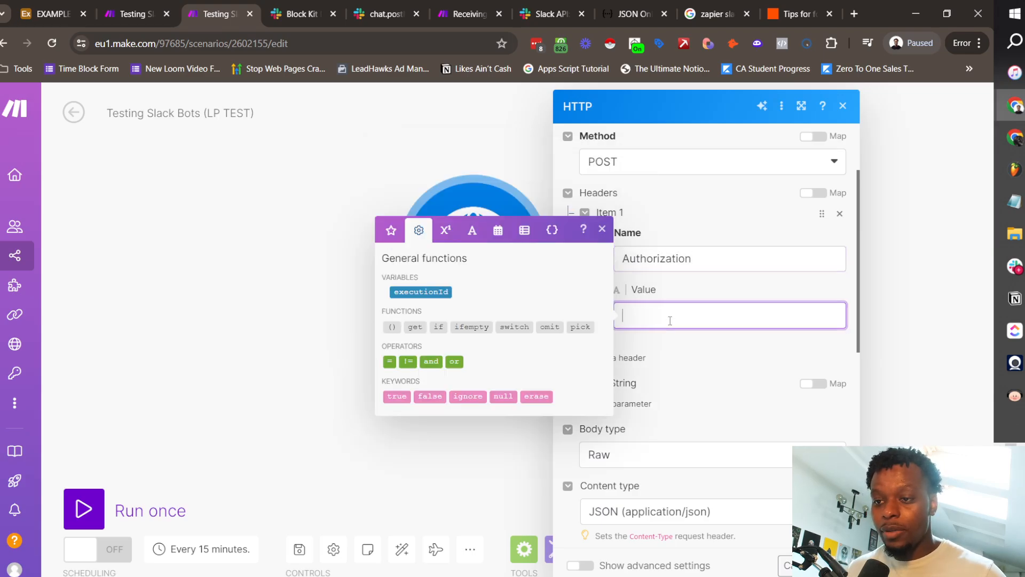
pyautogui.write('Bearer')
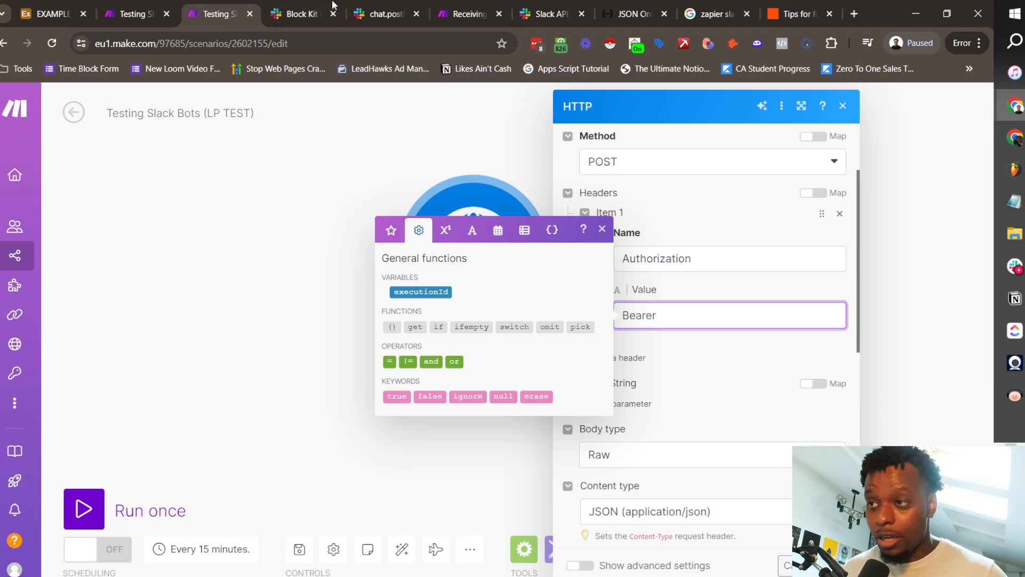
pyautogui.click(304, 12)
pyautogui.click(222, 14)
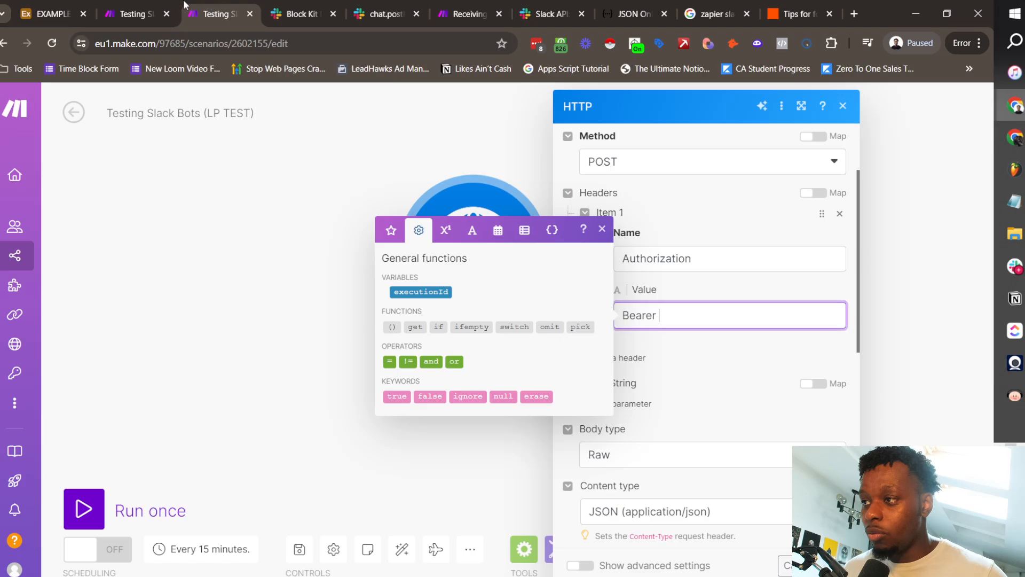
pyautogui.click(550, 14)
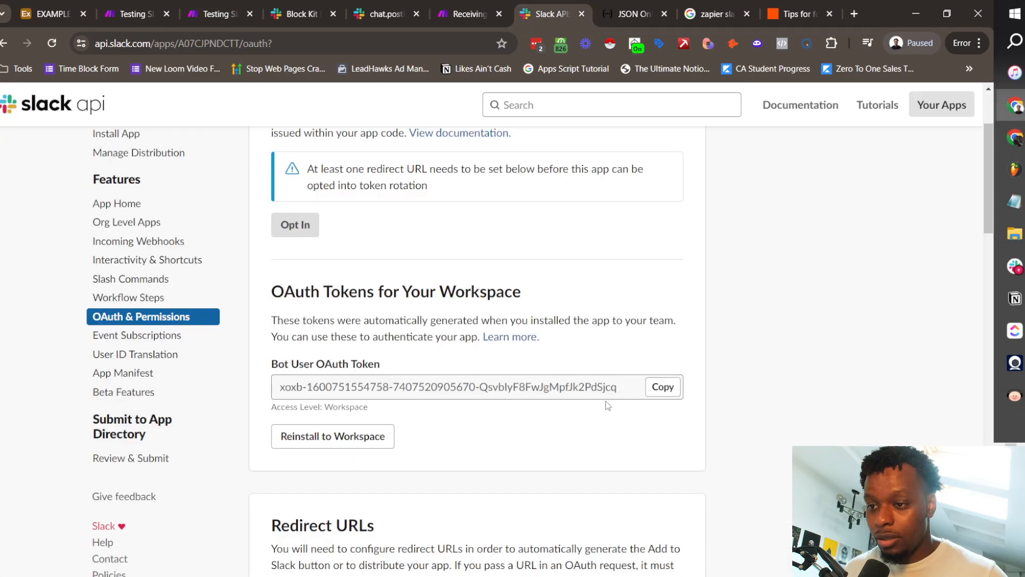
pyautogui.click(663, 387)
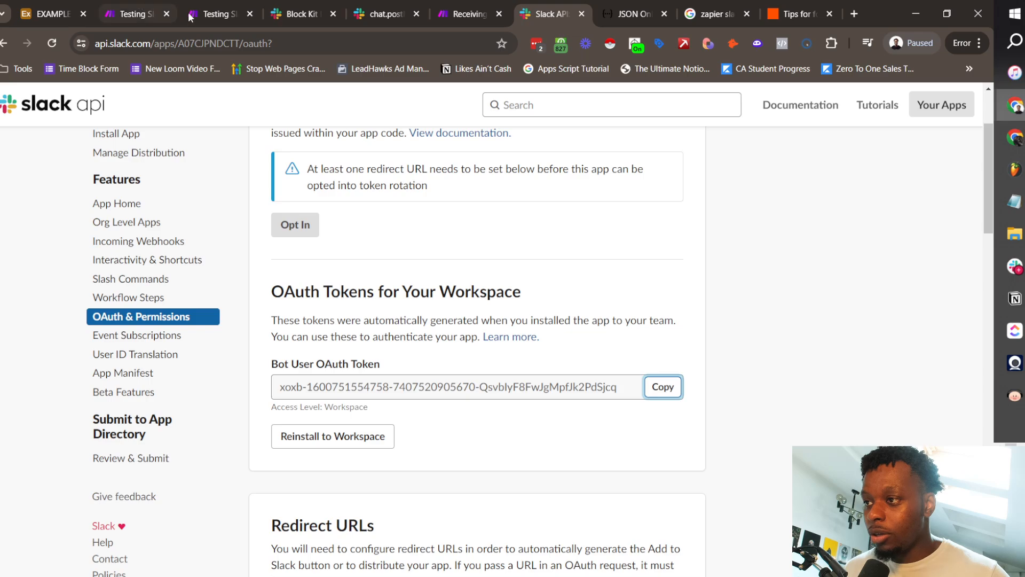
pyautogui.click(208, 7)
pyautogui.click(167, 6)
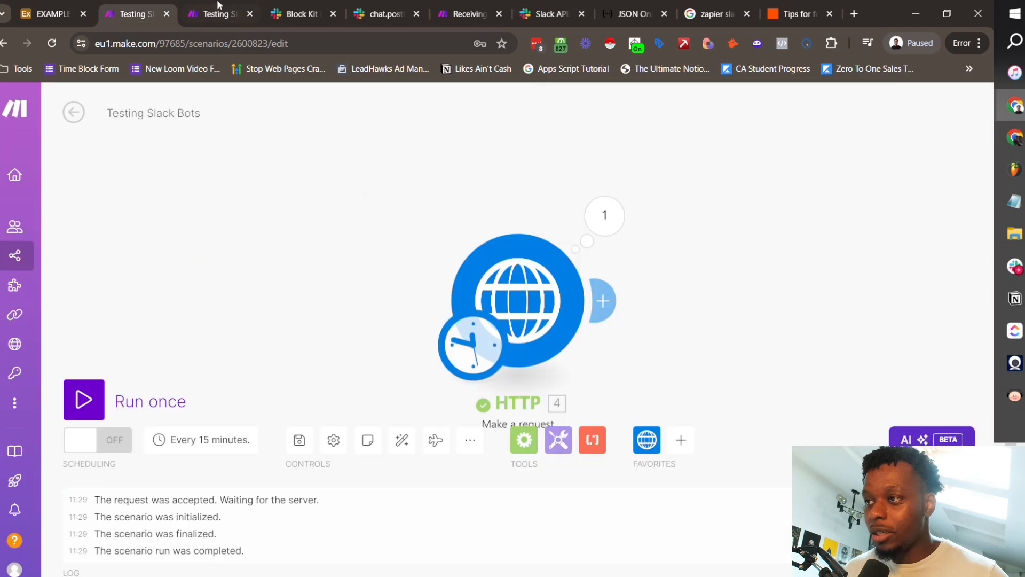
pyautogui.click(214, 8)
pyautogui.hotkey('ctrl', 'v')
pyautogui.click(766, 287)
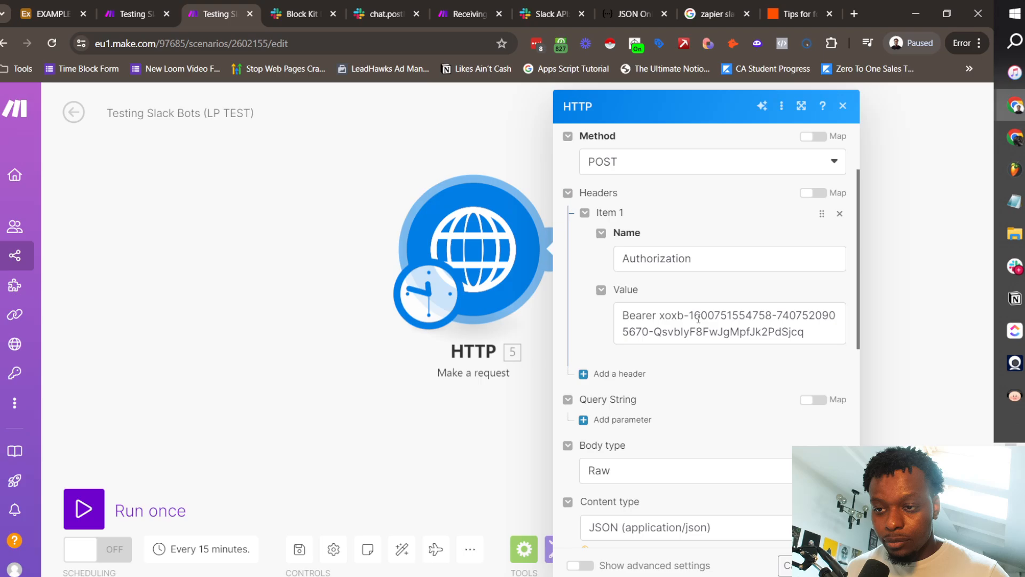
# Review the HTTP module's authorization header, URL, body type, content type and JSON request content
pyautogui.tripleClick(680, 315)
pyautogui.doubleClick(768, 262)
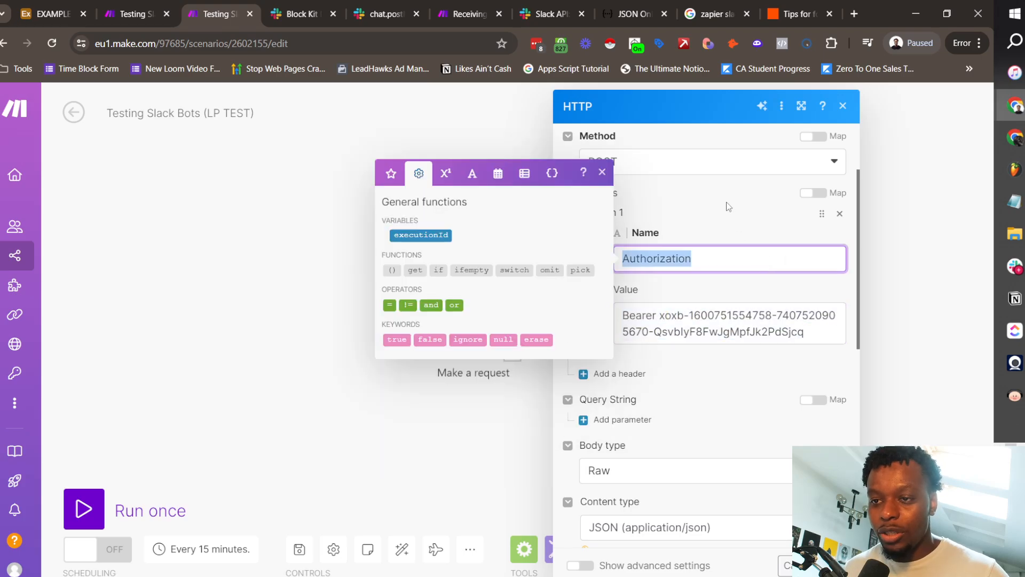
pyautogui.click(732, 238)
pyautogui.scroll(2, 643, 305)
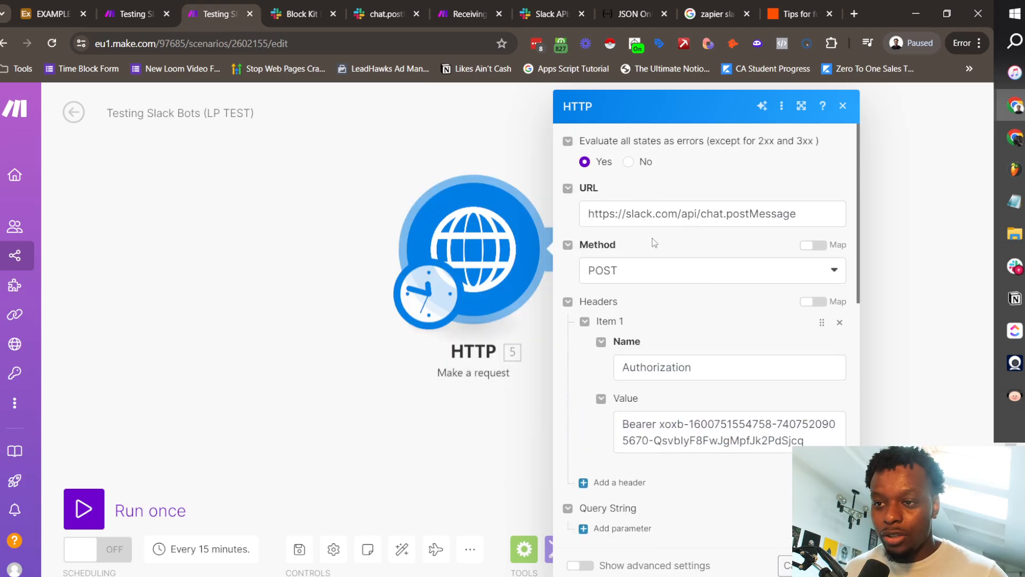
pyautogui.tripleClick(618, 205)
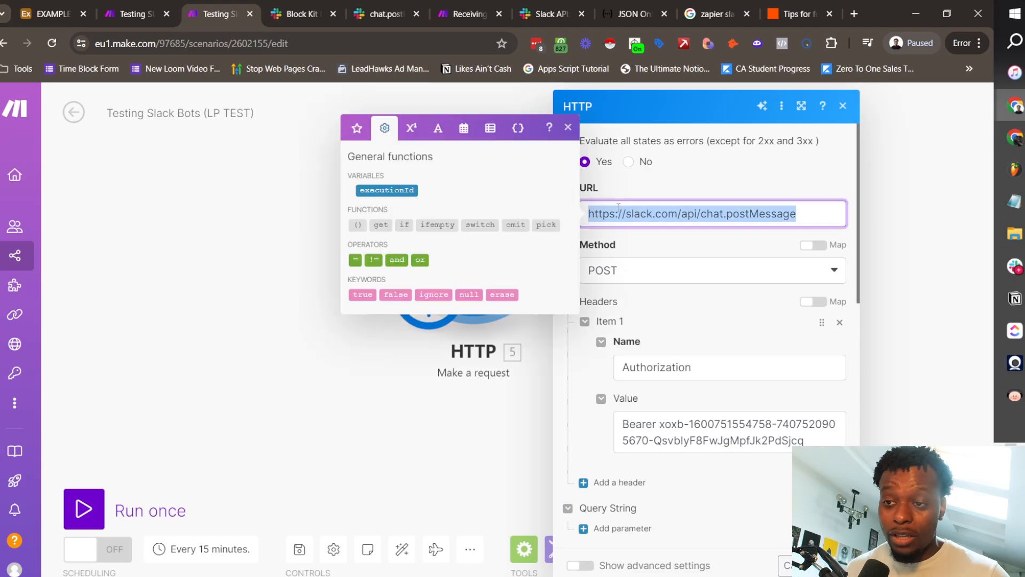
pyautogui.click(667, 239)
pyautogui.scroll(-5, 674, 295)
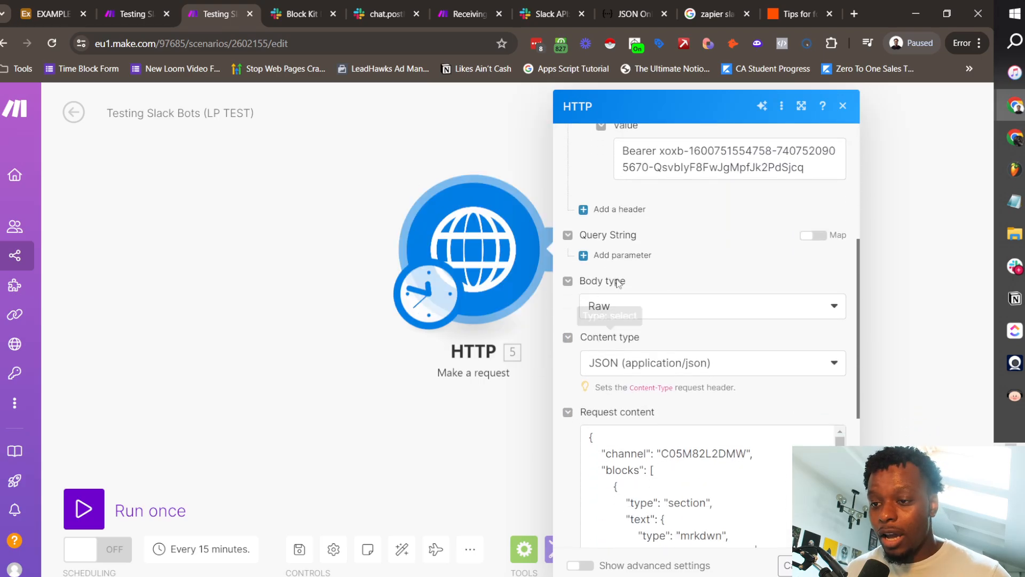
pyautogui.scroll(-5, 703, 441)
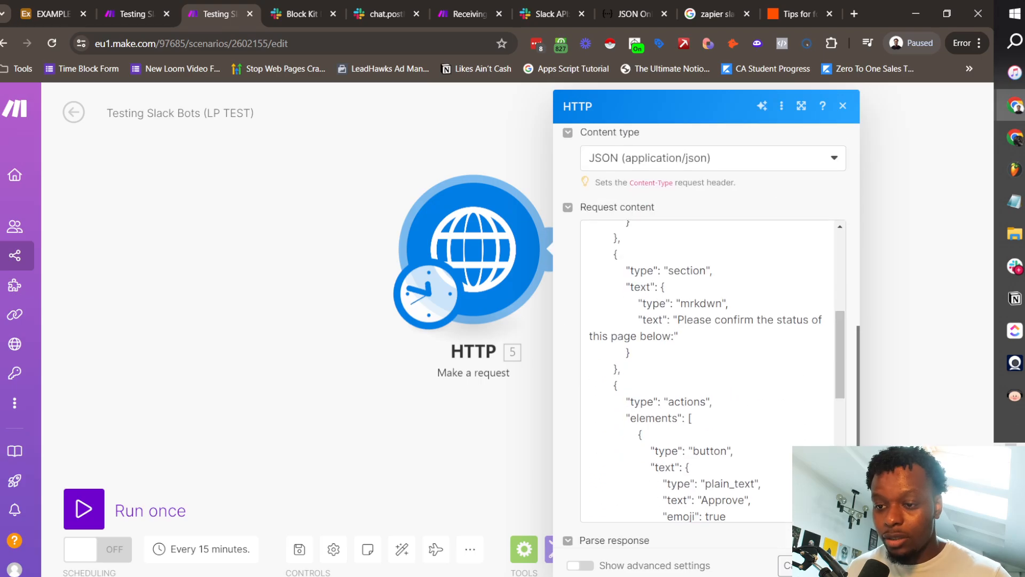
# Close the HTTP module's settings, run only this module and expand the Data in its output bundle
pyautogui.press('Escape')
pyautogui.rightClick(481, 248)
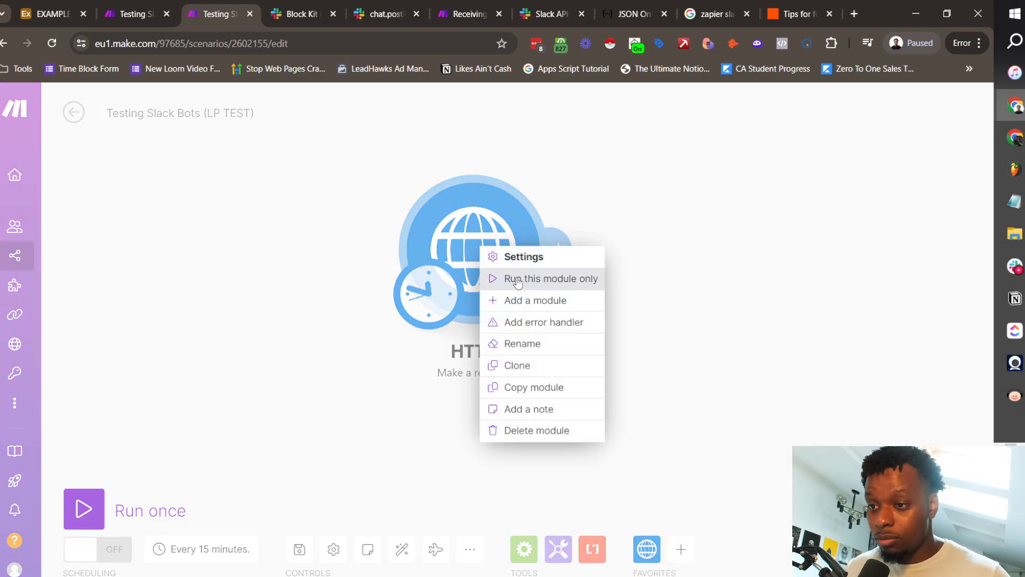
pyautogui.click(518, 280)
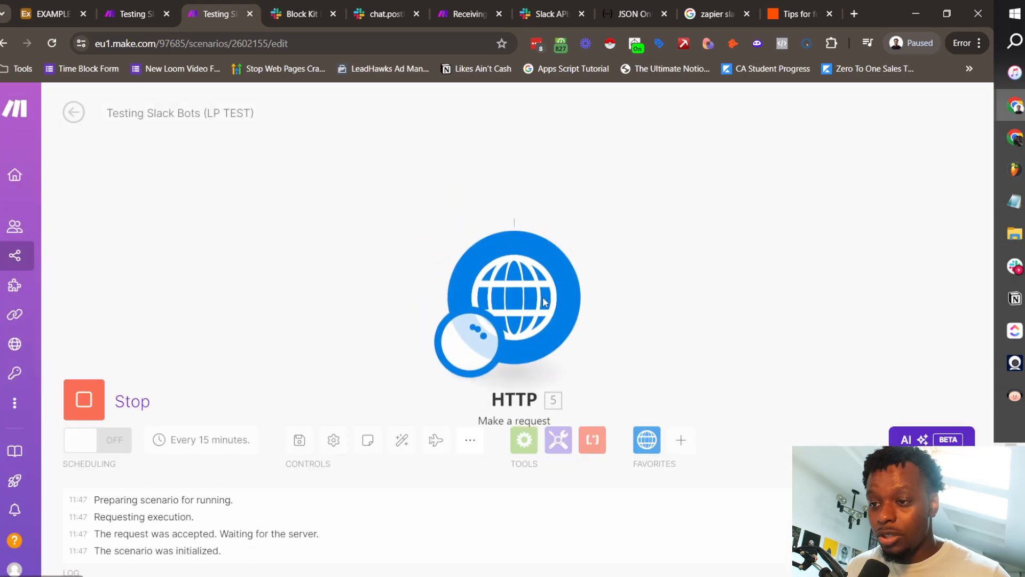
pyautogui.click(603, 215)
pyautogui.scroll(-2, 721, 470)
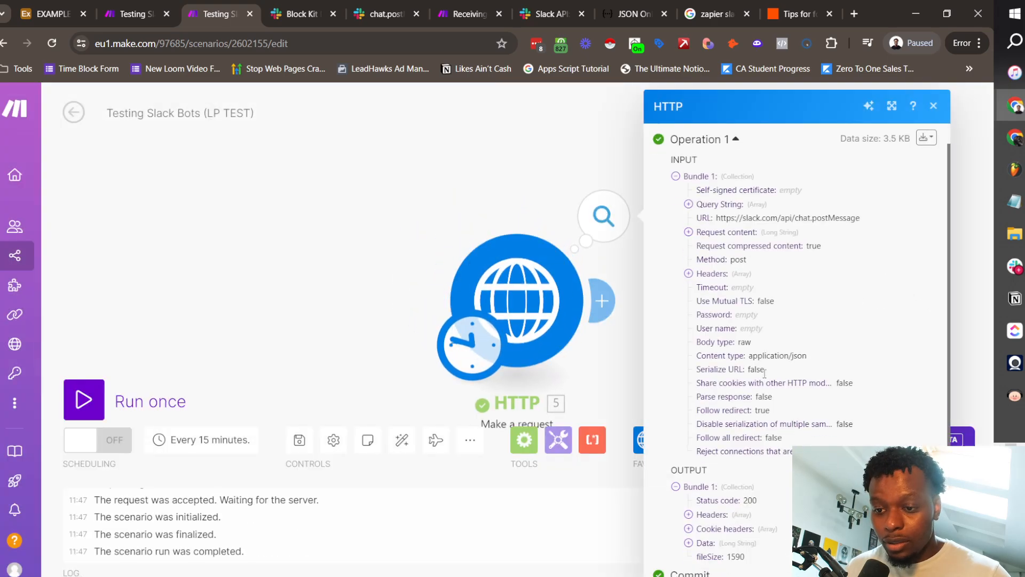
pyautogui.click(711, 514)
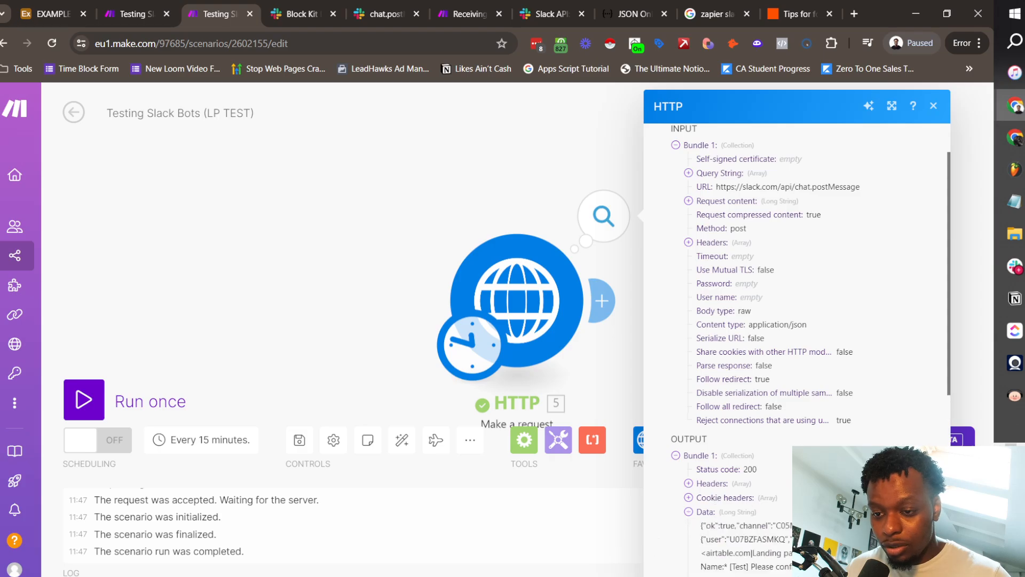
pyautogui.scroll(-5, 727, 394)
# Switch to Slack, close the automations channel's details and examine the newly posted landing page approval message
pyautogui.click(1014, 266)
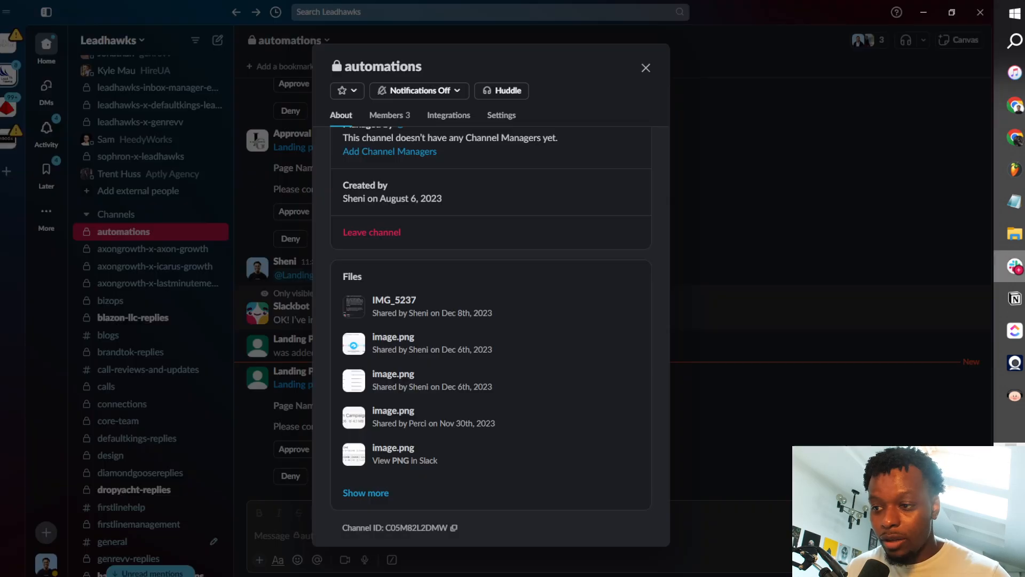
pyautogui.click(646, 69)
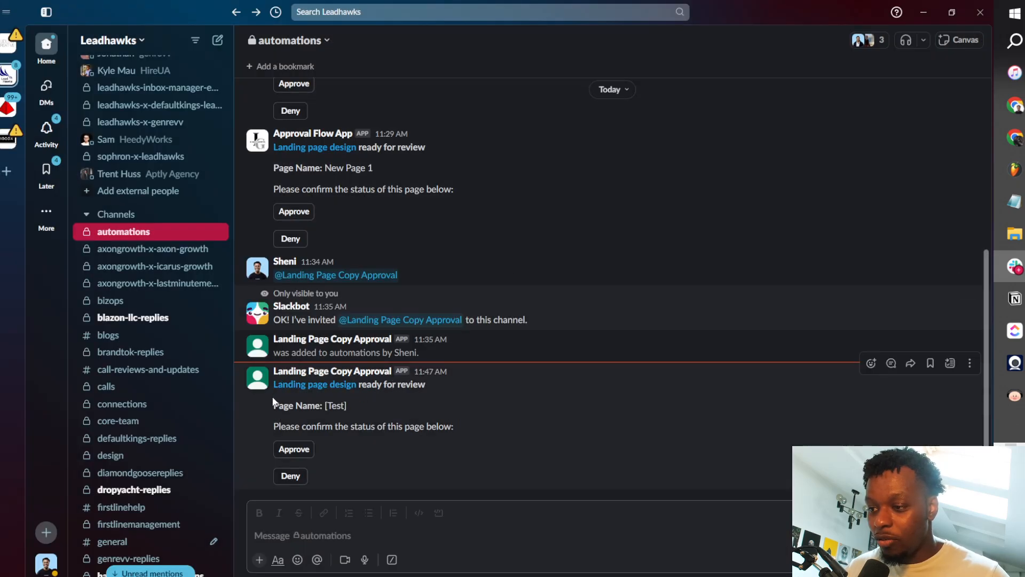
pyautogui.moveTo(274, 402); pyautogui.dragTo(352, 410)
pyautogui.moveTo(275, 424); pyautogui.dragTo(496, 421)
pyautogui.click(472, 417)
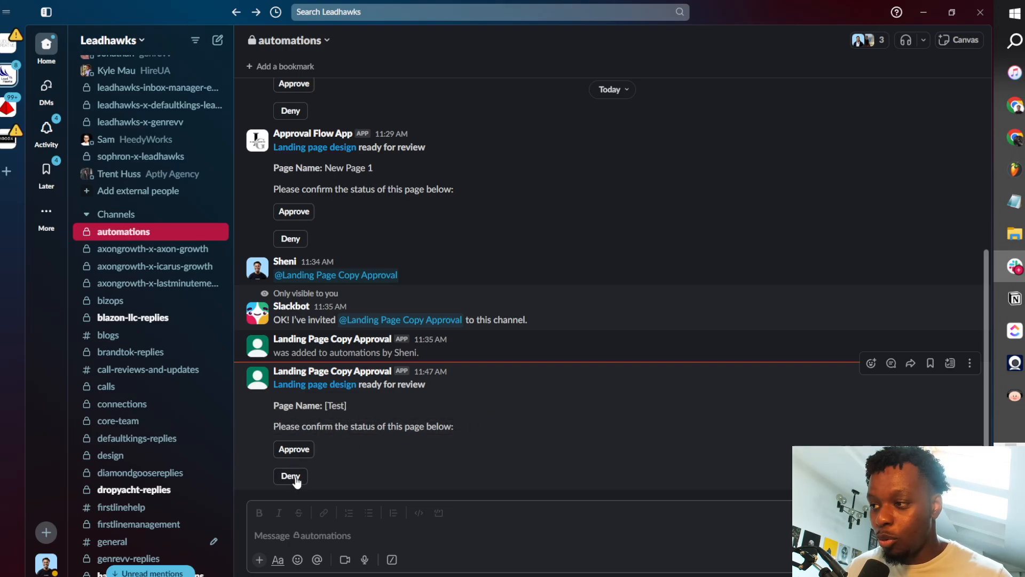
# Switch back to the Testing Slack Bots (LP TEST) scenario in Make
pyautogui.hotkey('alt', 'Tab')
pyautogui.hotkey('alt', 'Tab')
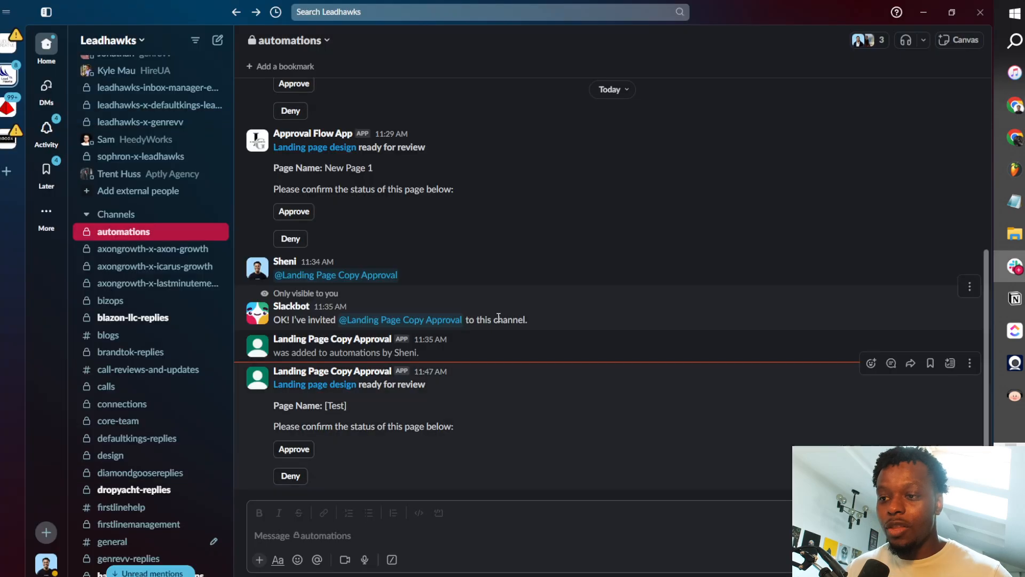
pyautogui.hotkey('alt', 'Tab')
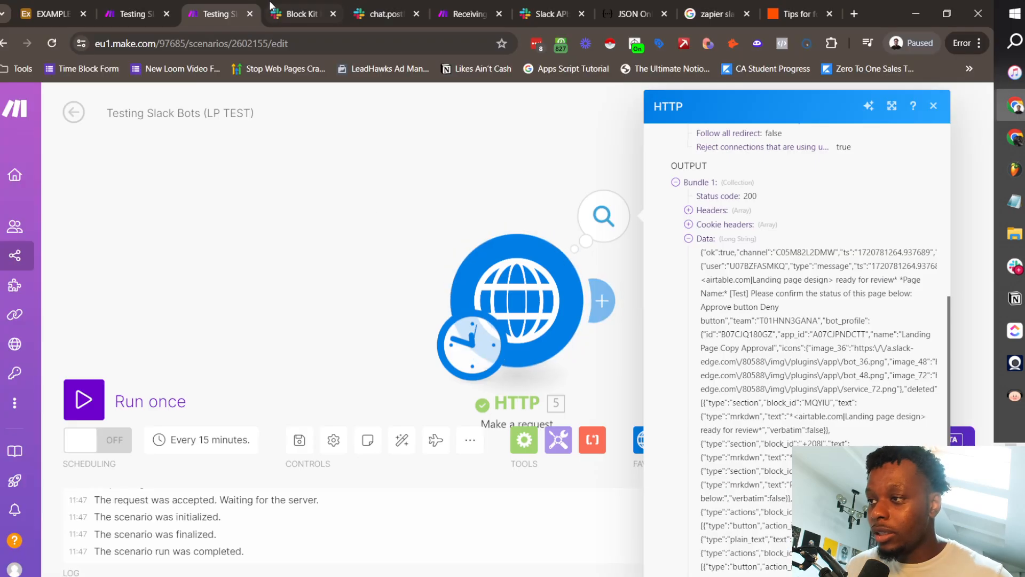
pyautogui.click(145, 7)
pyautogui.click(214, 14)
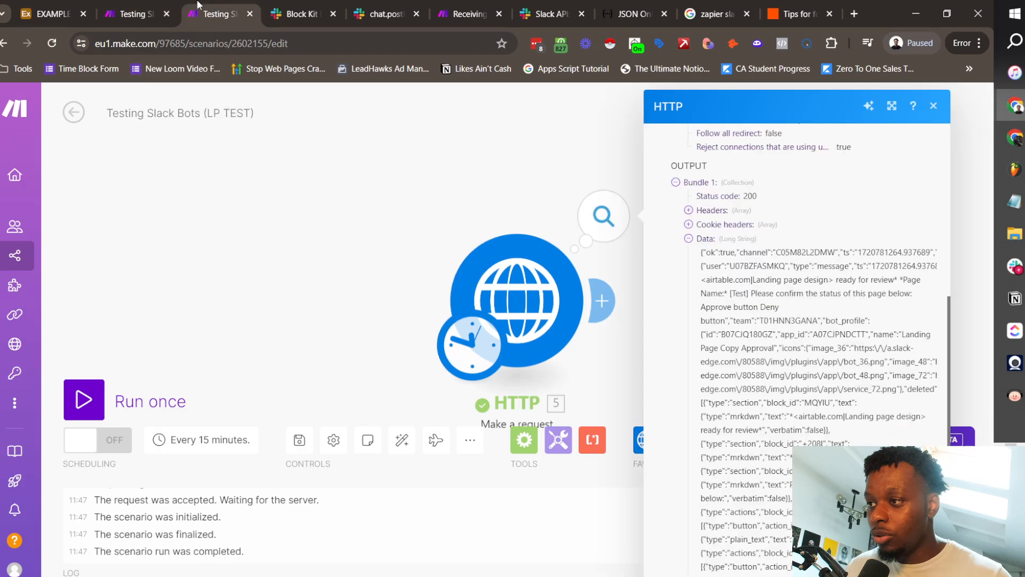
# Run the Receiving Webhooks (LP TEST) scenario once, approve the newest landing page message in Slack's automations channel and return to Make
pyautogui.moveTo(463, 13); pyautogui.dragTo(440, 27)
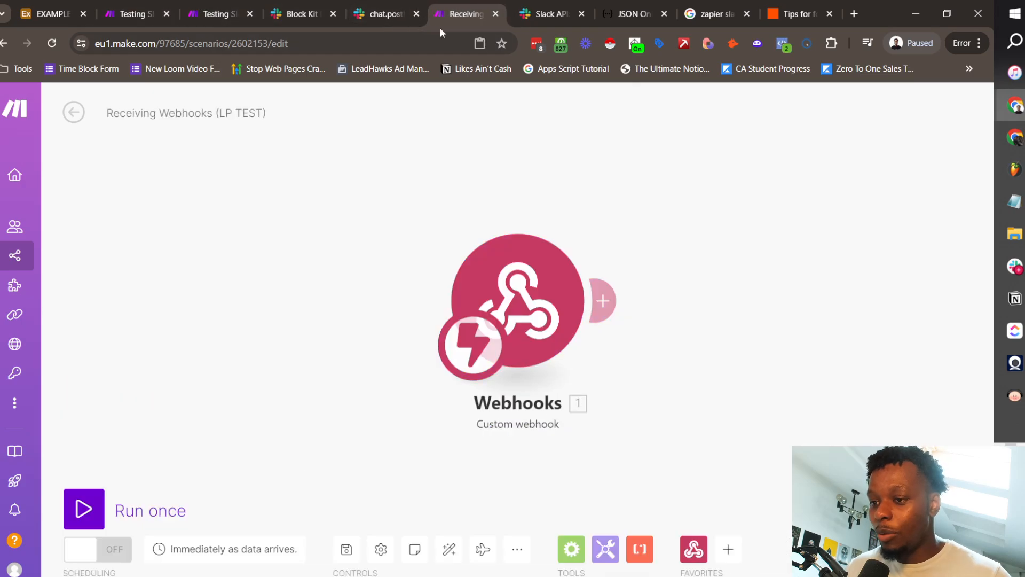
pyautogui.click(102, 499)
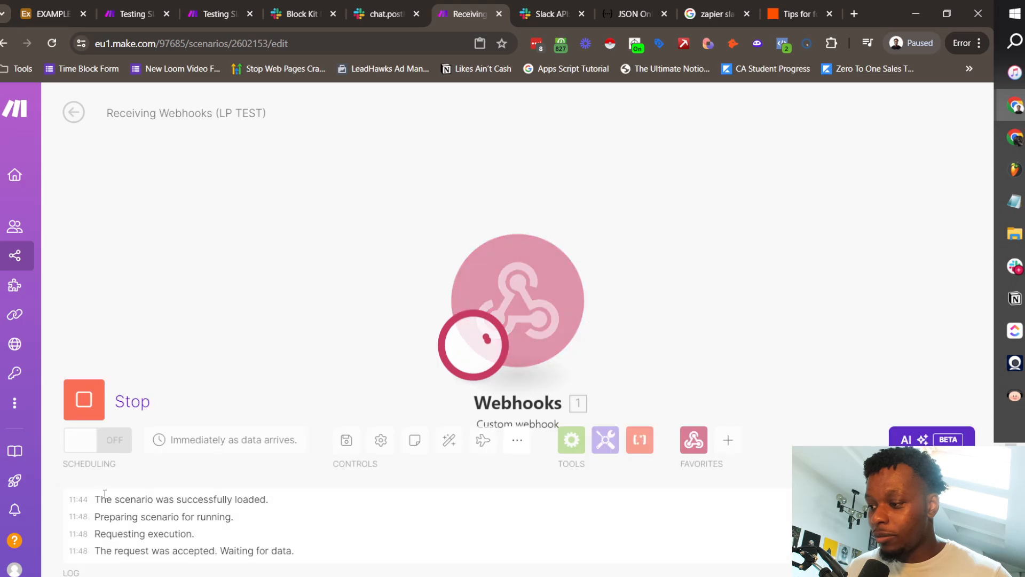
pyautogui.hotkey('alt', 'Tab')
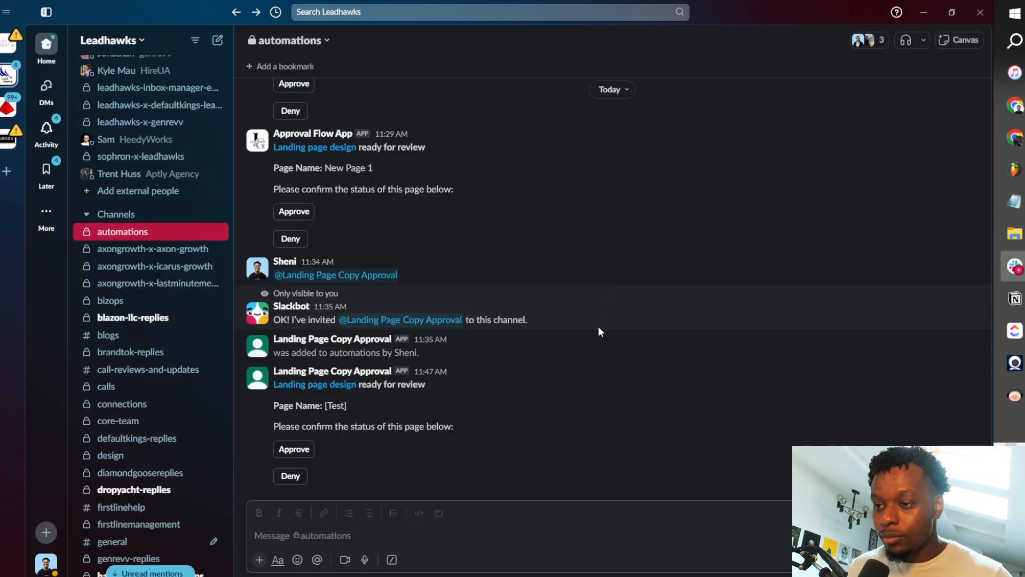
pyautogui.click(294, 451)
pyautogui.hotkey('alt', 'Tab')
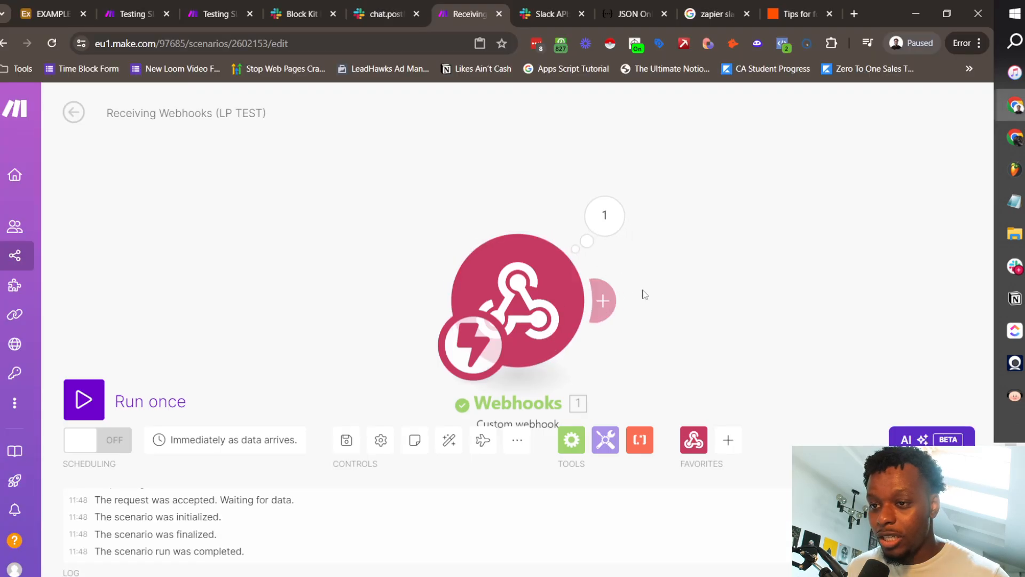
# Examine the payload in the custom webhook's output bundle, including its Approve and Deny button actions, and close the output
pyautogui.click(604, 216)
pyautogui.click(721, 248)
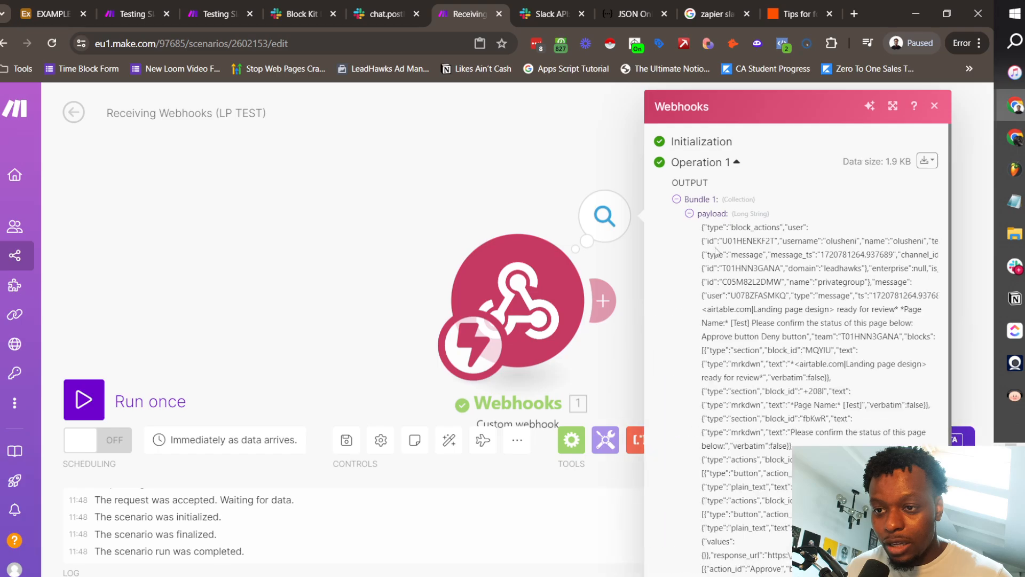
pyautogui.scroll(-2, 813, 274)
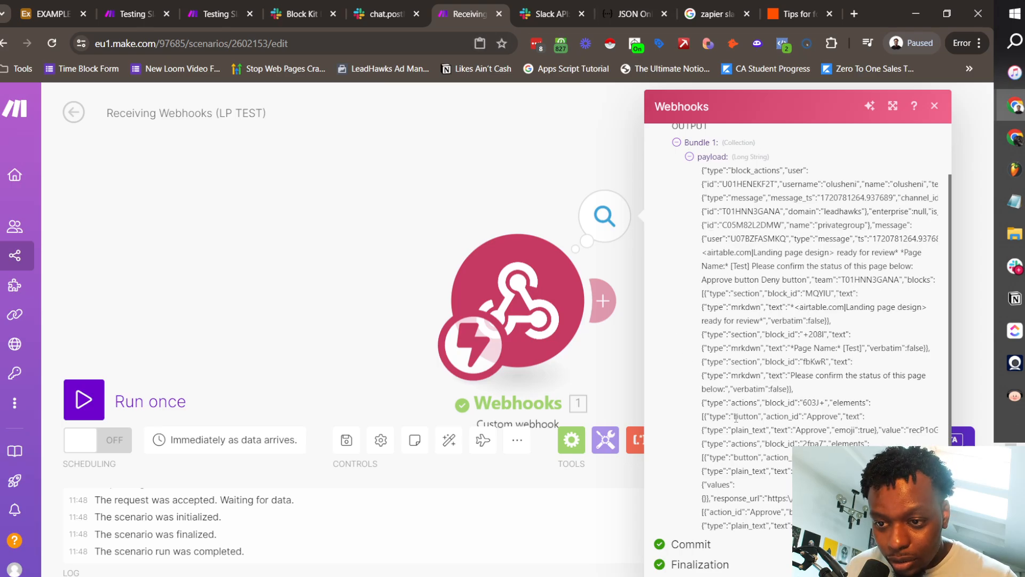
pyautogui.tripleClick(822, 417)
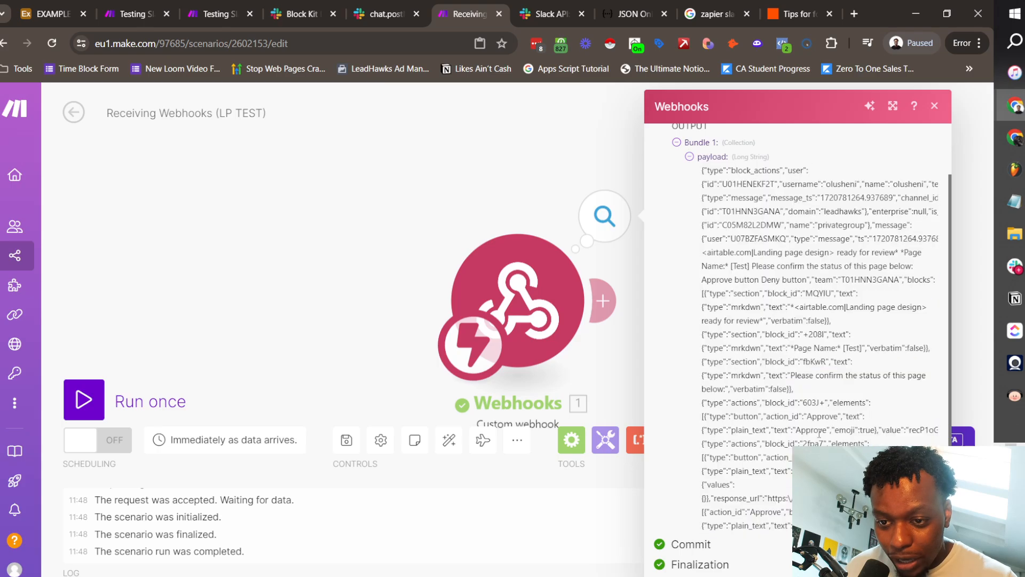
pyautogui.doubleClick(812, 430)
pyautogui.click(772, 454)
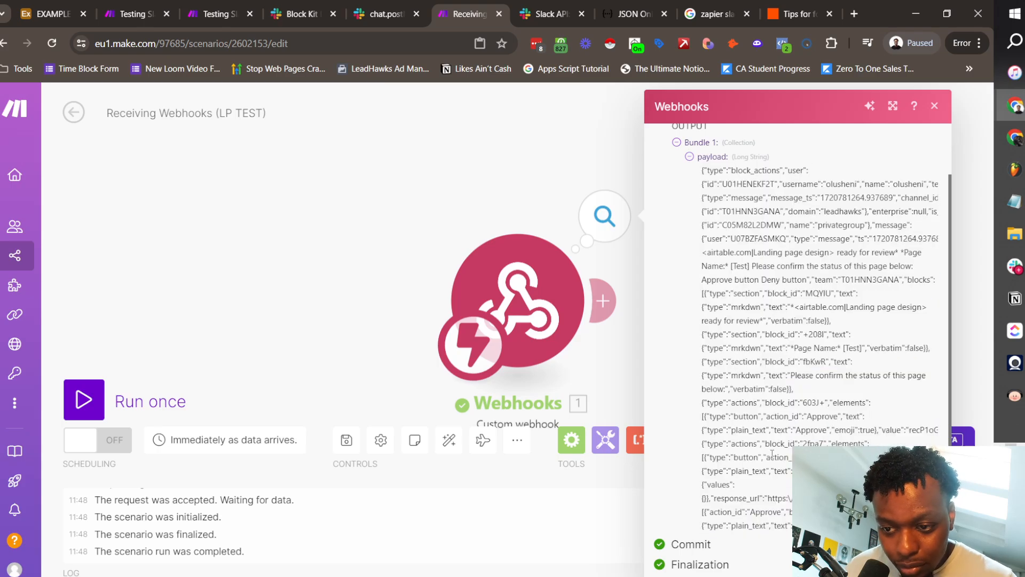
pyautogui.click(935, 106)
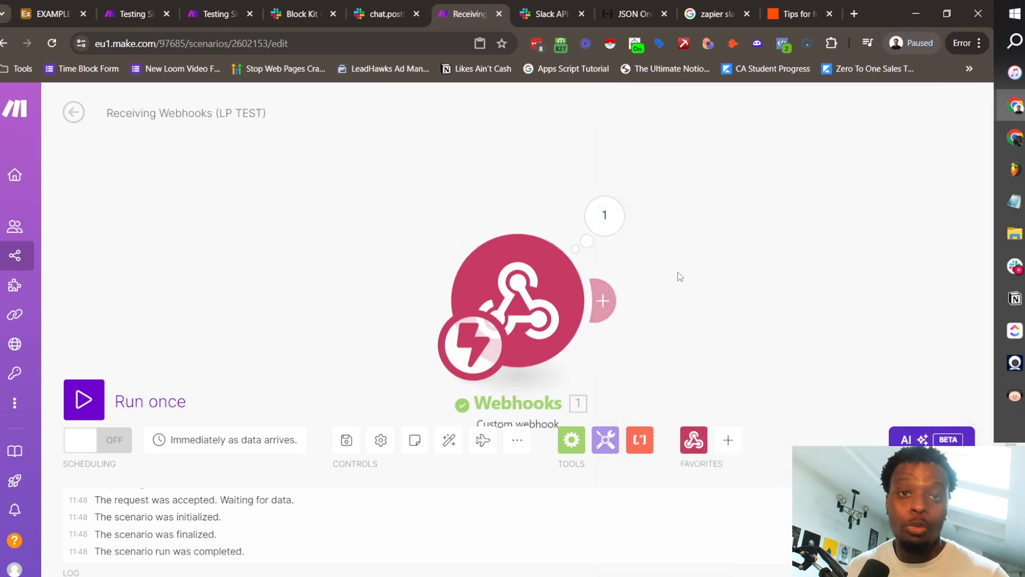
# Add a JSON Parse JSON module after the custom webhook
pyautogui.moveTo(717, 286); pyautogui.dragTo(596, 249)
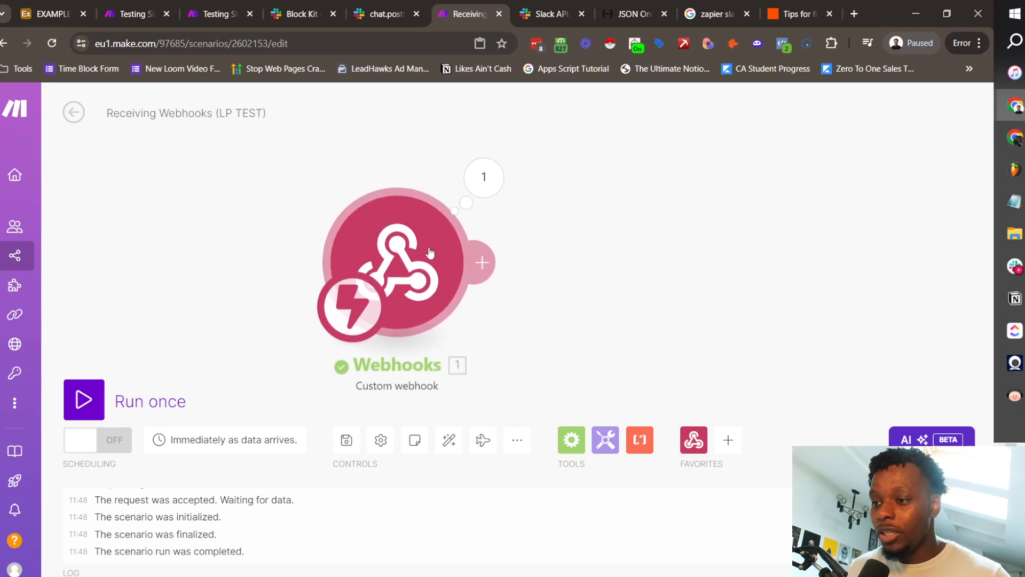
pyautogui.click(494, 264)
pyautogui.click(665, 275)
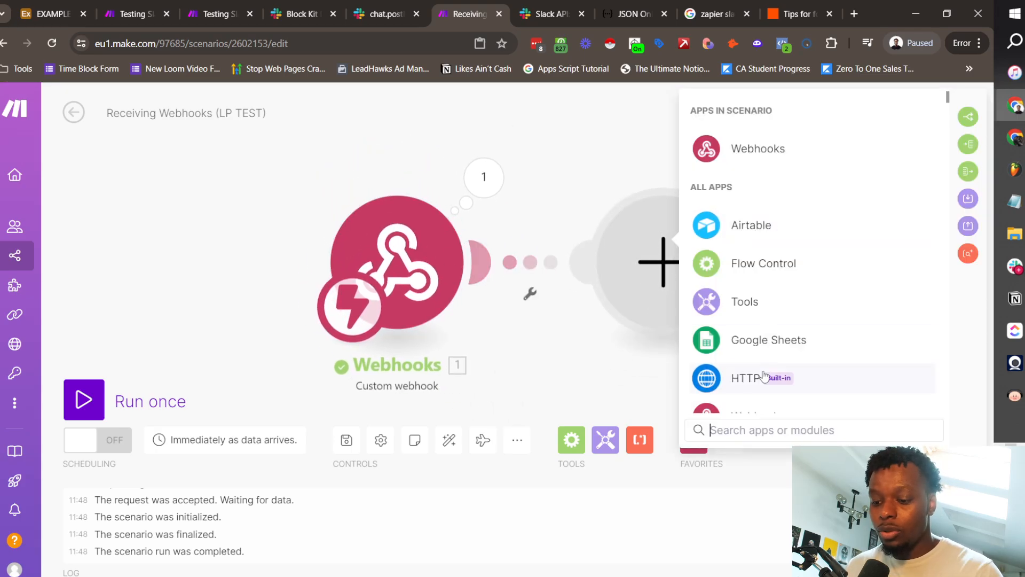
pyautogui.write('json')
pyautogui.click(772, 152)
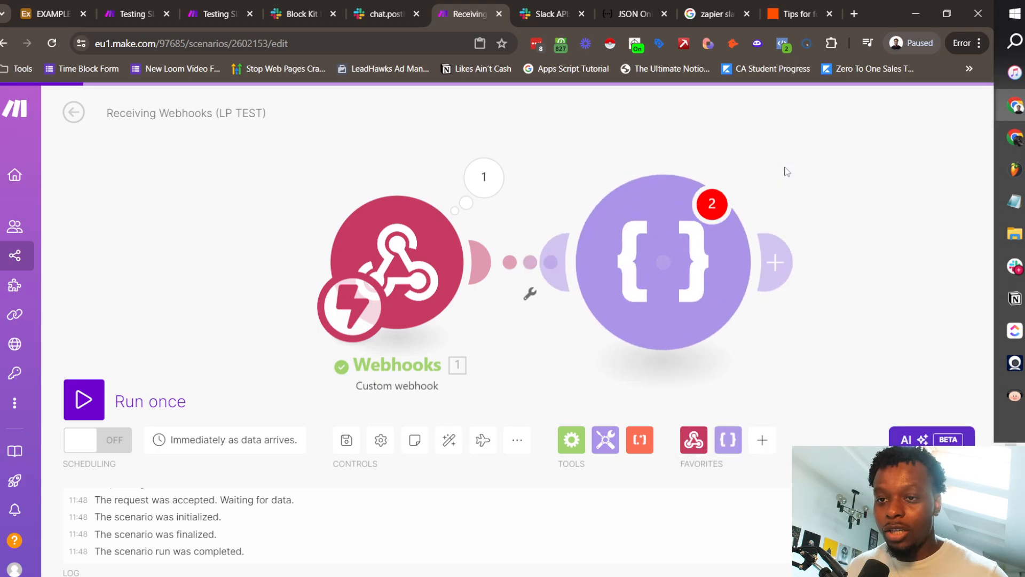
# Map the webhook's payload as the Parse JSON module's JSON string, without a data structure, and save the module settings
pyautogui.click(369, 327)
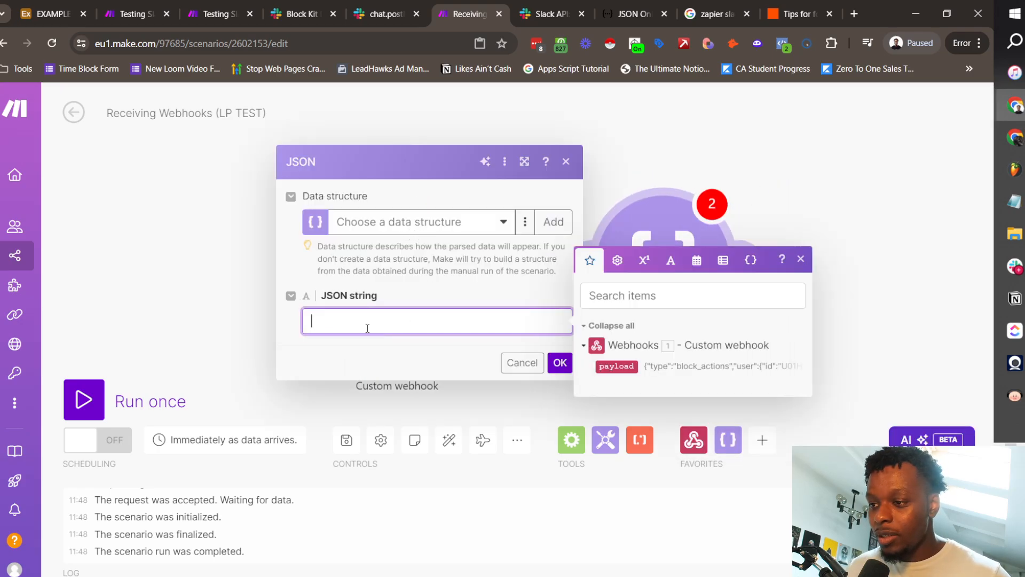
pyautogui.click(620, 367)
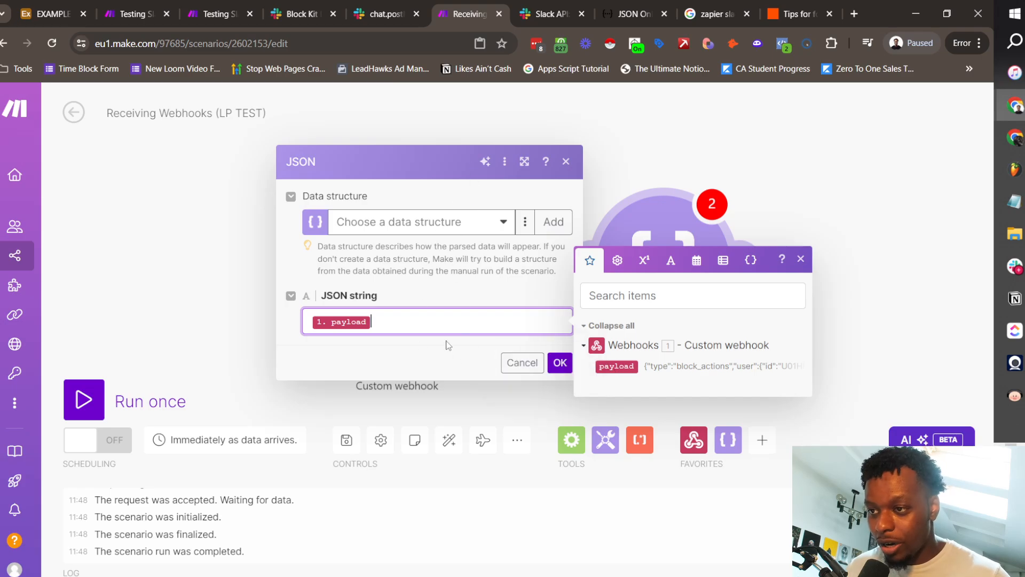
pyautogui.click(560, 363)
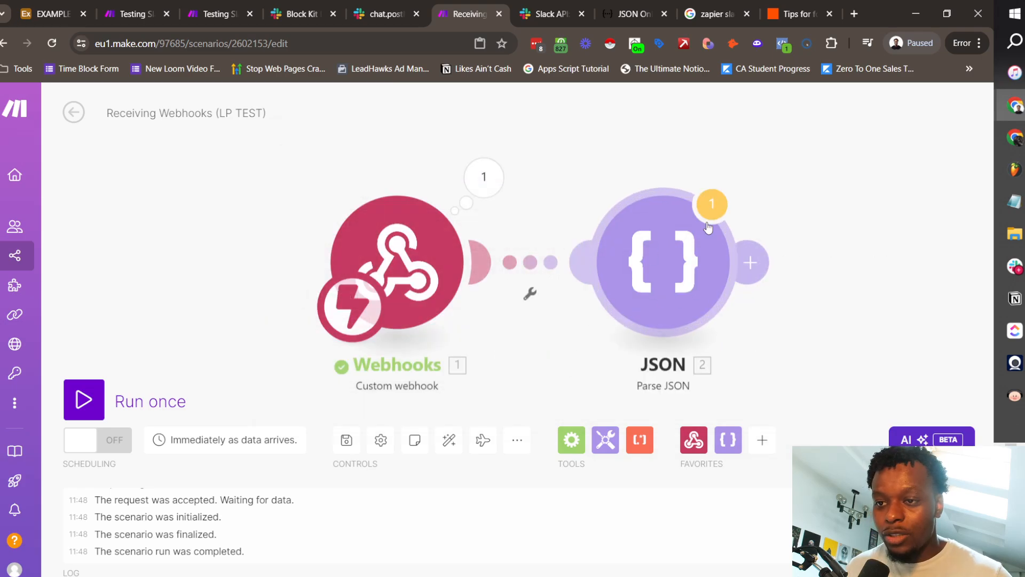
pyautogui.click(662, 280)
pyautogui.click(559, 362)
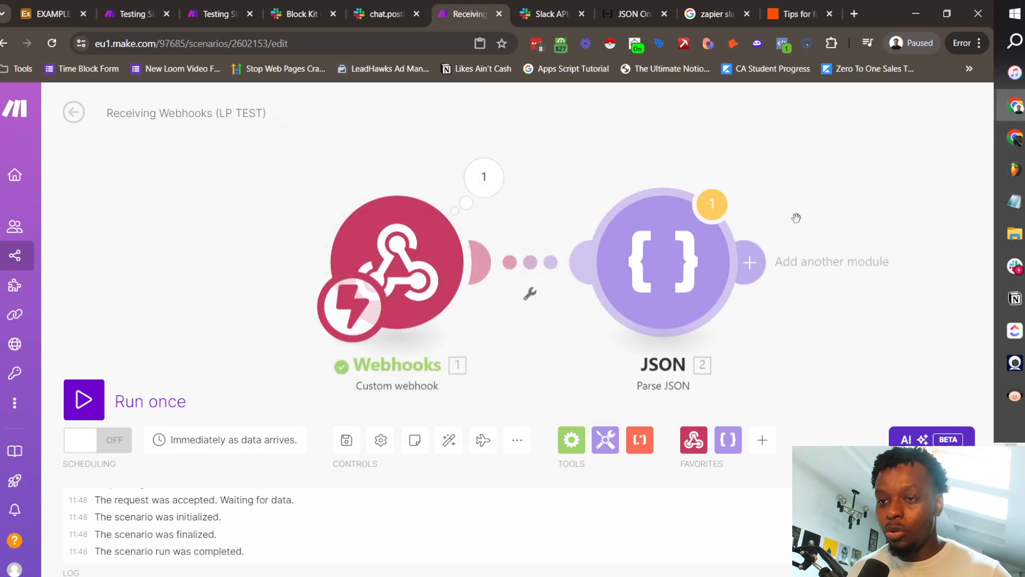
# Switch to Slack's Block Kit Builder and examine the record ID used as the Approve button's value in the payload
pyautogui.click(214, 10)
pyautogui.click(175, 7)
pyautogui.click(214, 11)
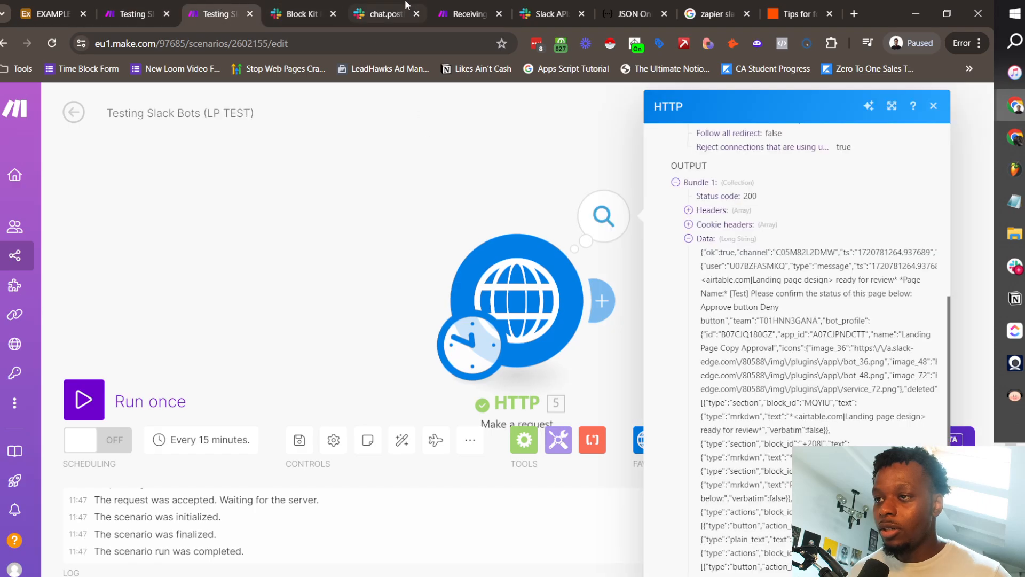
pyautogui.click(468, 15)
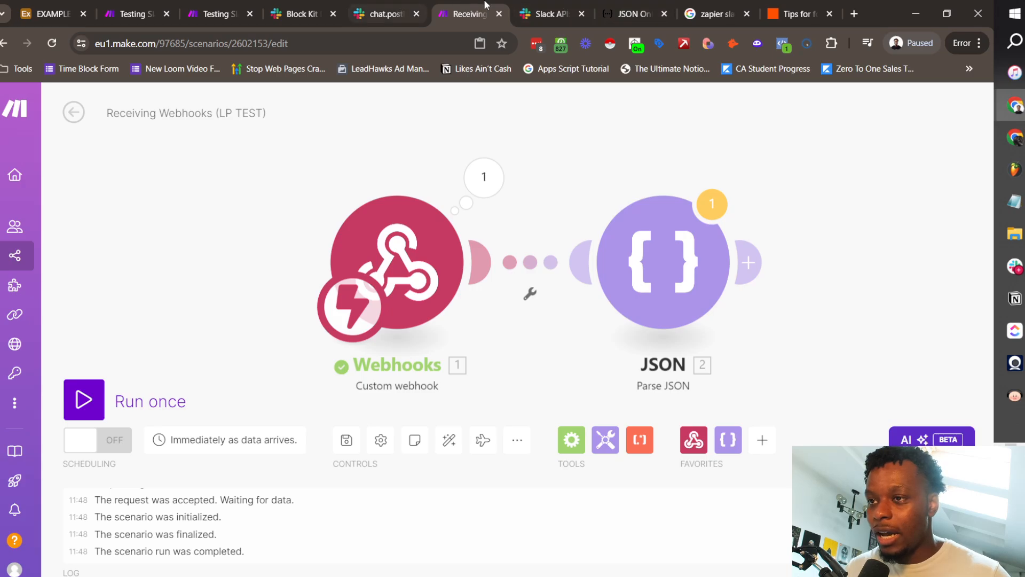
pyautogui.click(549, 5)
pyautogui.click(385, 13)
pyautogui.click(303, 14)
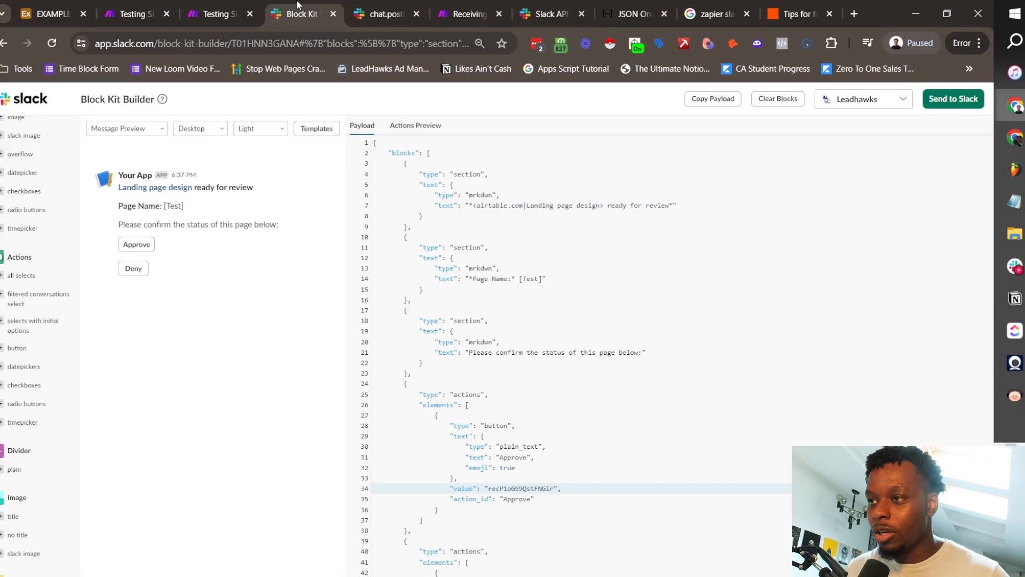
pyautogui.scroll(-2, 543, 381)
pyautogui.doubleClick(509, 421)
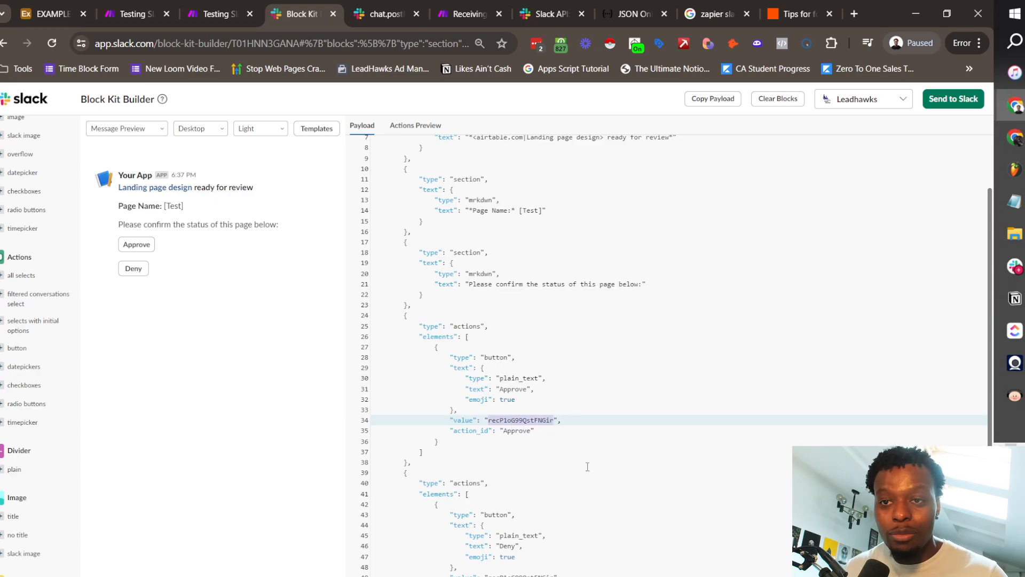
pyautogui.scroll(2, 588, 466)
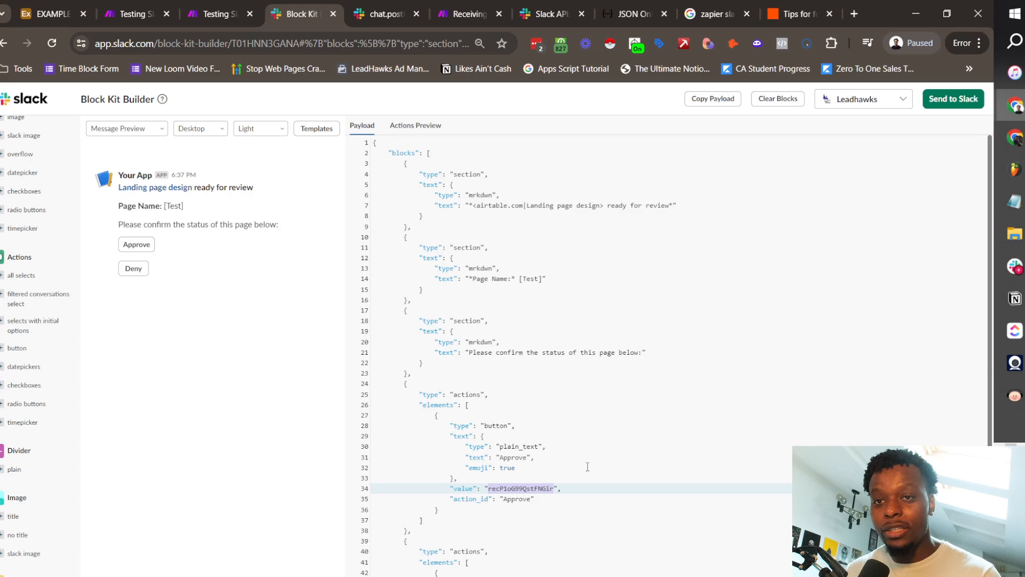
# Switch to Airtable, review the Page 4 record's fields, including its Record ID, status and assigned team, and close the record
pyautogui.hotkey('ctrl', '1')
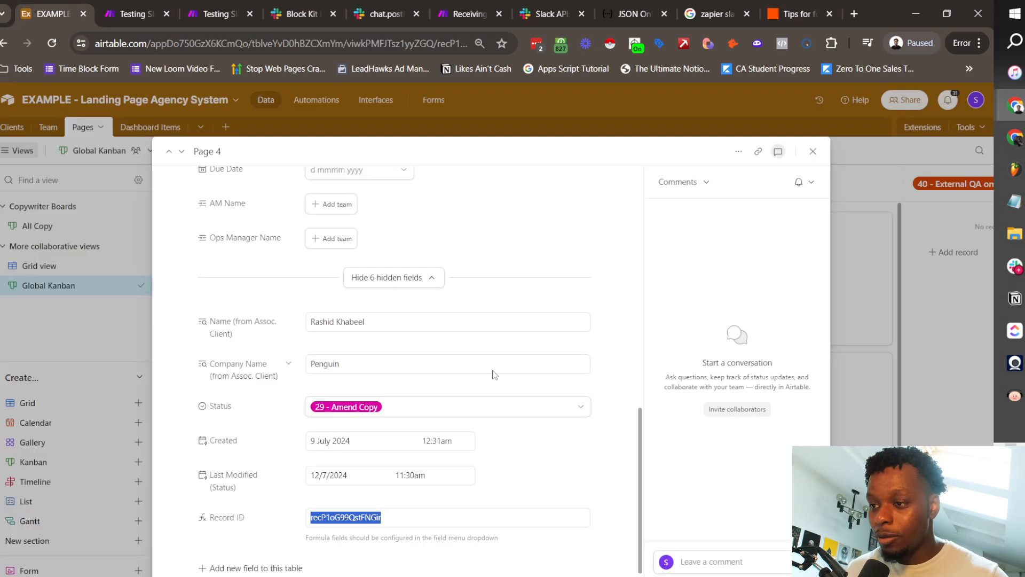
pyautogui.scroll(1, 348, 417)
pyautogui.scroll(-2, 331, 438)
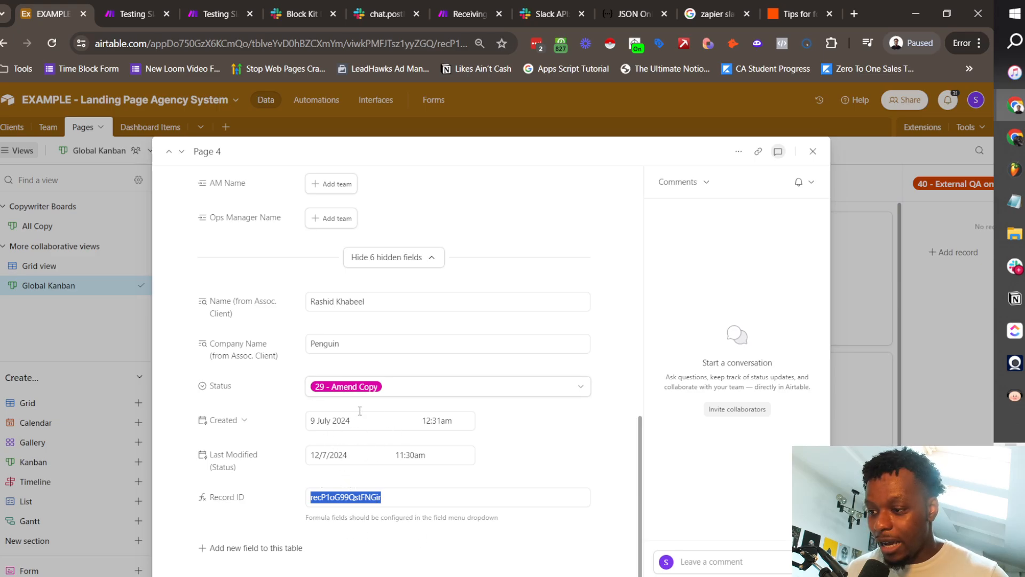
pyautogui.scroll(3, 360, 411)
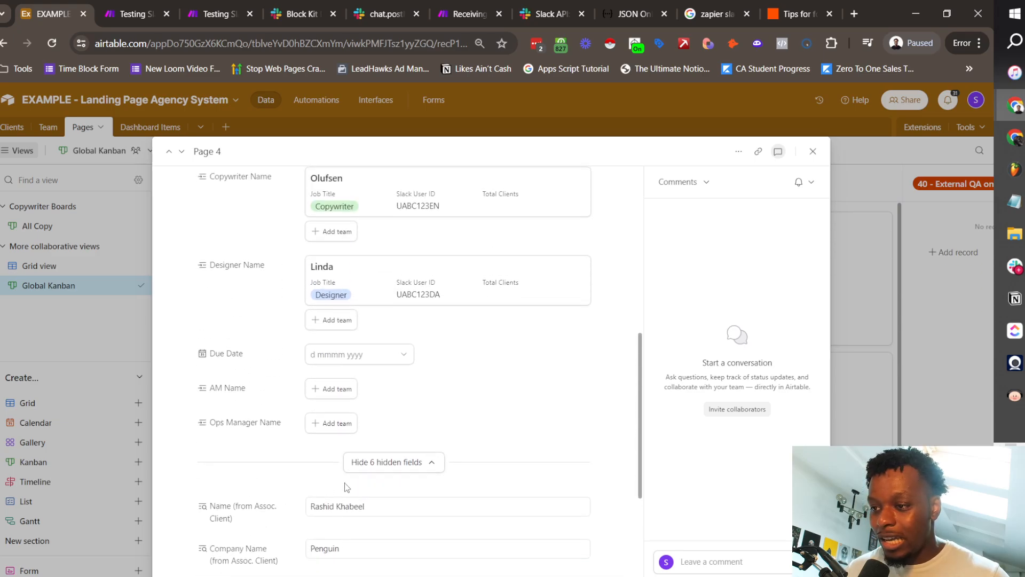
pyautogui.scroll(-2, 346, 487)
pyautogui.scroll(4, 338, 492)
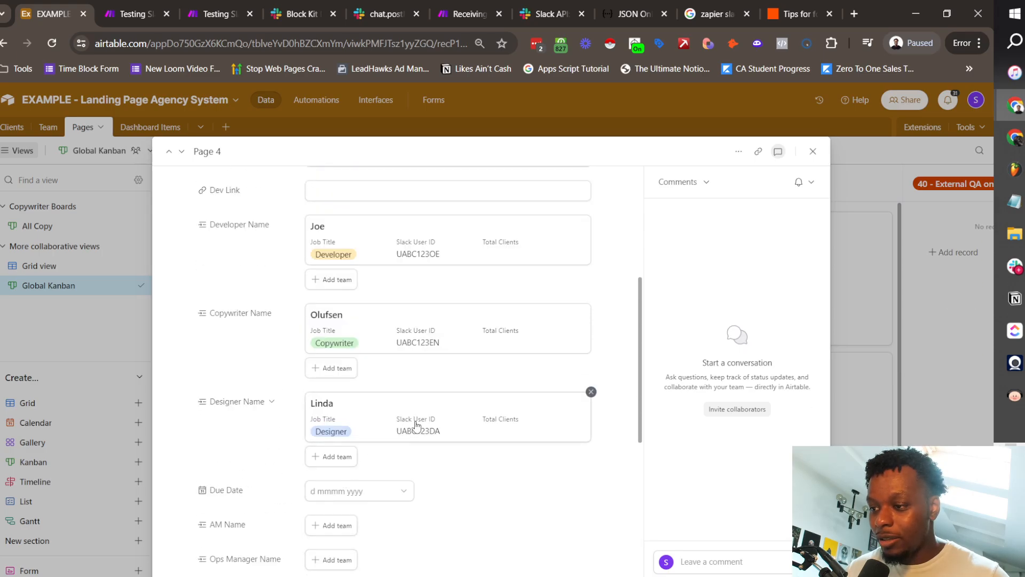
pyautogui.scroll(4, 419, 435)
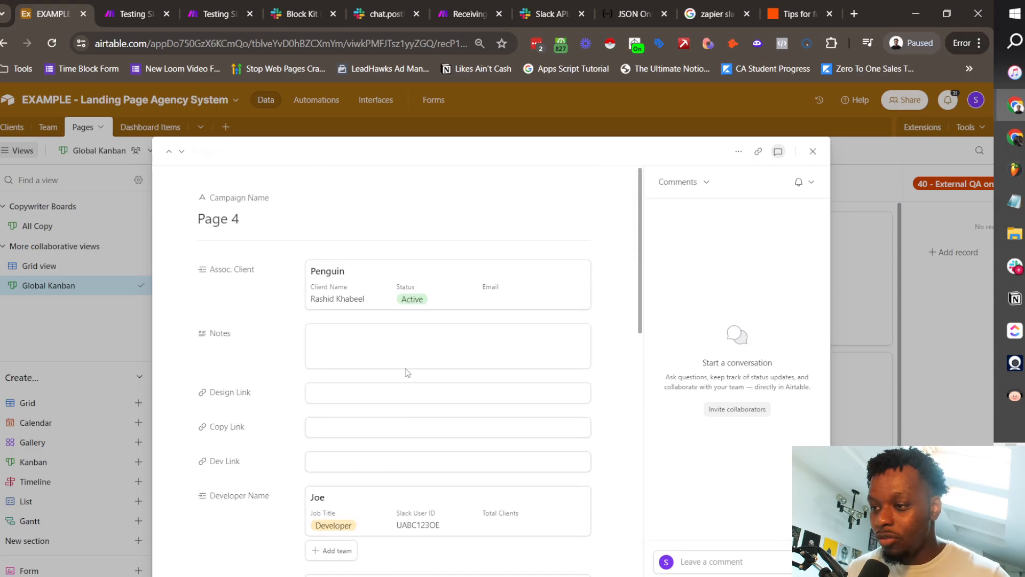
pyautogui.scroll(-7, 470, 378)
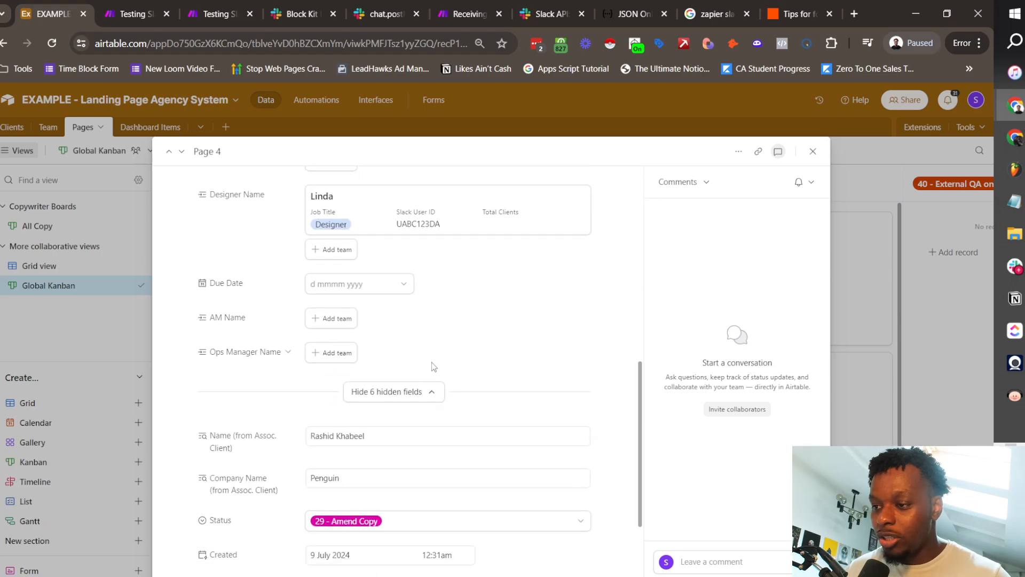
pyautogui.scroll(-2, 491, 342)
pyautogui.click(812, 151)
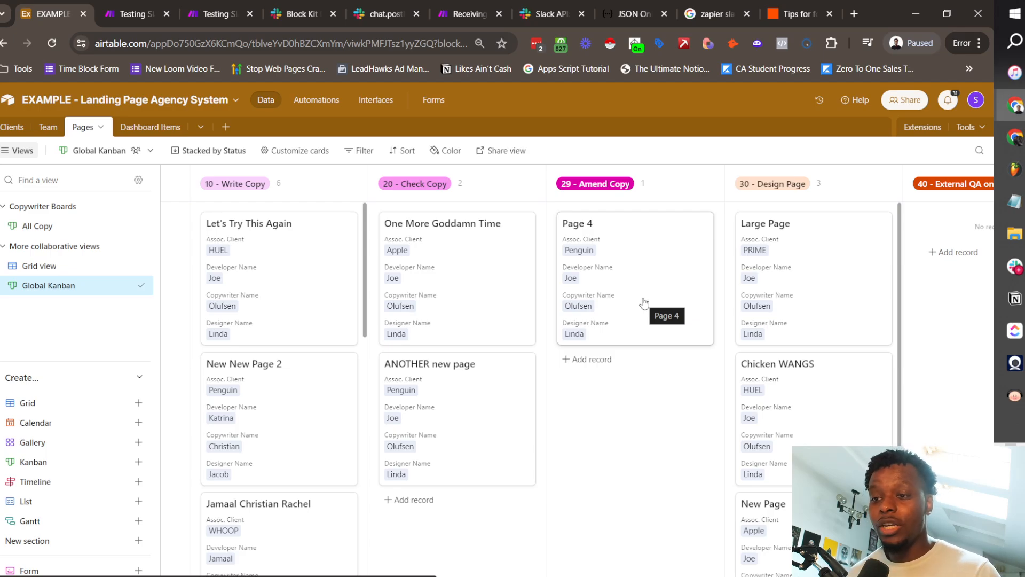
# Review the Team table's job titles, Slack user IDs and linked clients and pages, and return to the Pages table
pyautogui.click(47, 126)
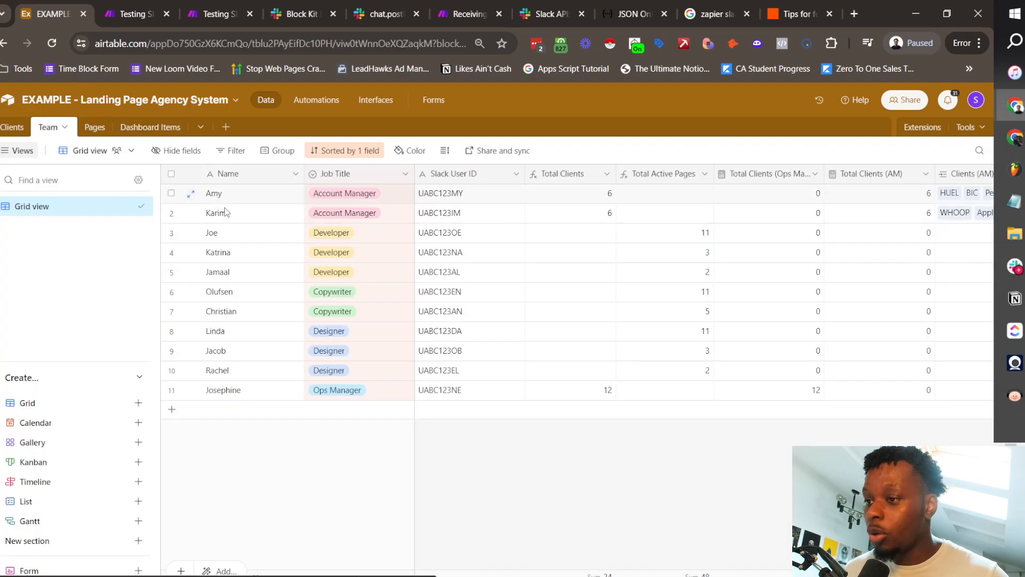
pyautogui.hscroll(5, 646, 256)
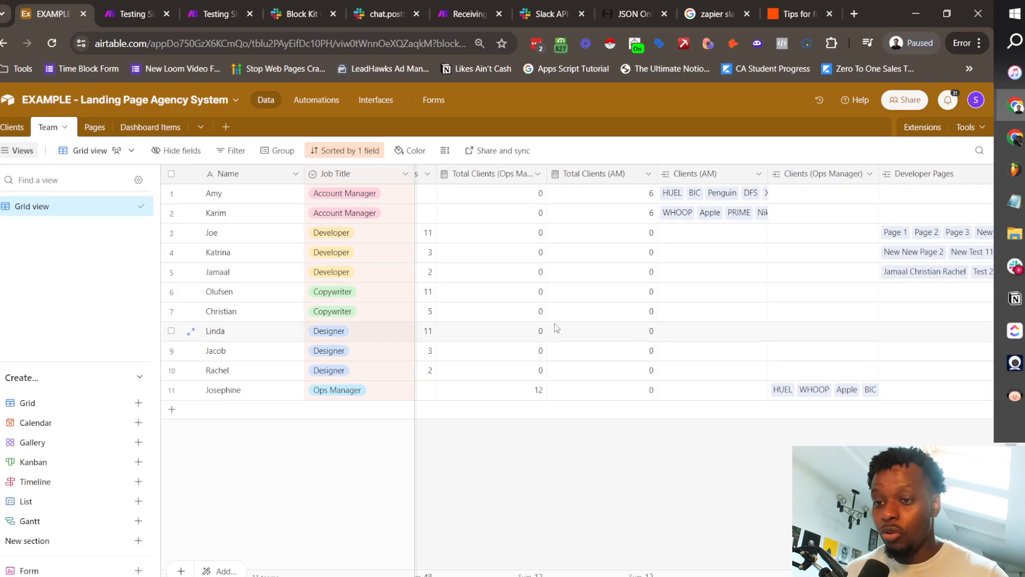
pyautogui.hscroll(-5, 733, 261)
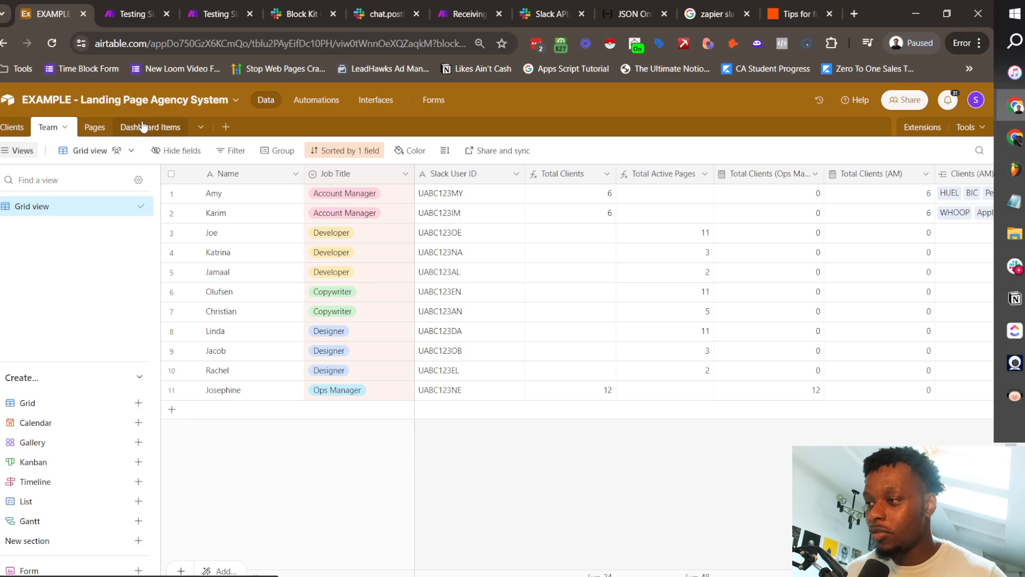
pyautogui.click(96, 125)
# Return to the Receiving Webhooks (LP TEST) scenario in Make and expand the payload in the custom webhook's output bundle
pyautogui.click(303, 16)
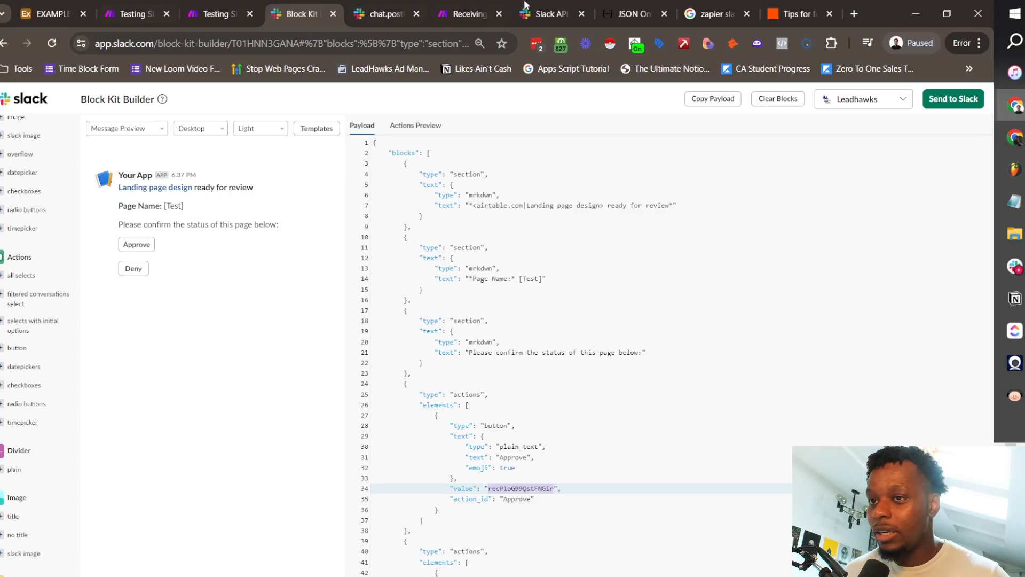
pyautogui.click(466, 14)
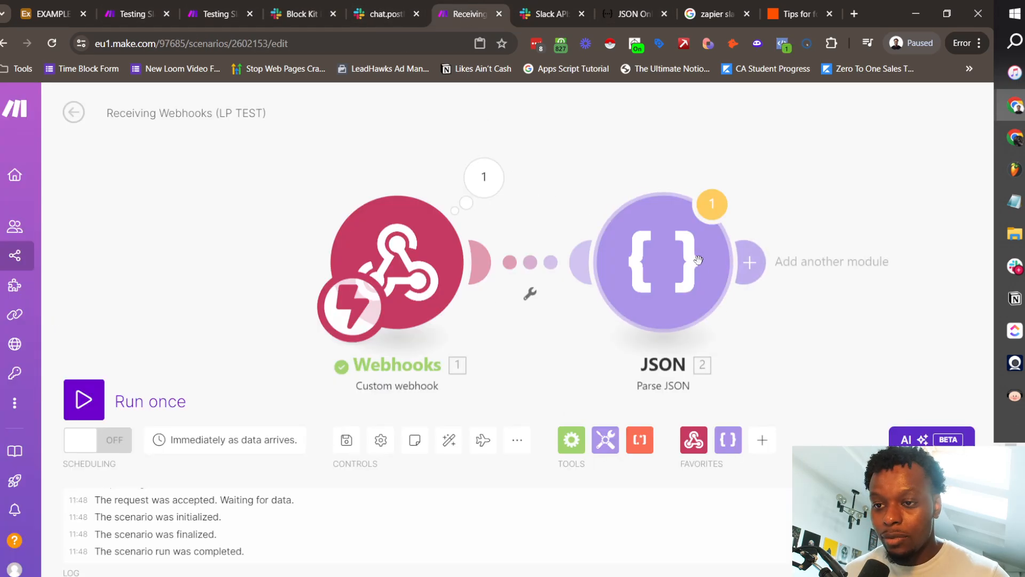
pyautogui.click(662, 265)
pyautogui.click(184, 251)
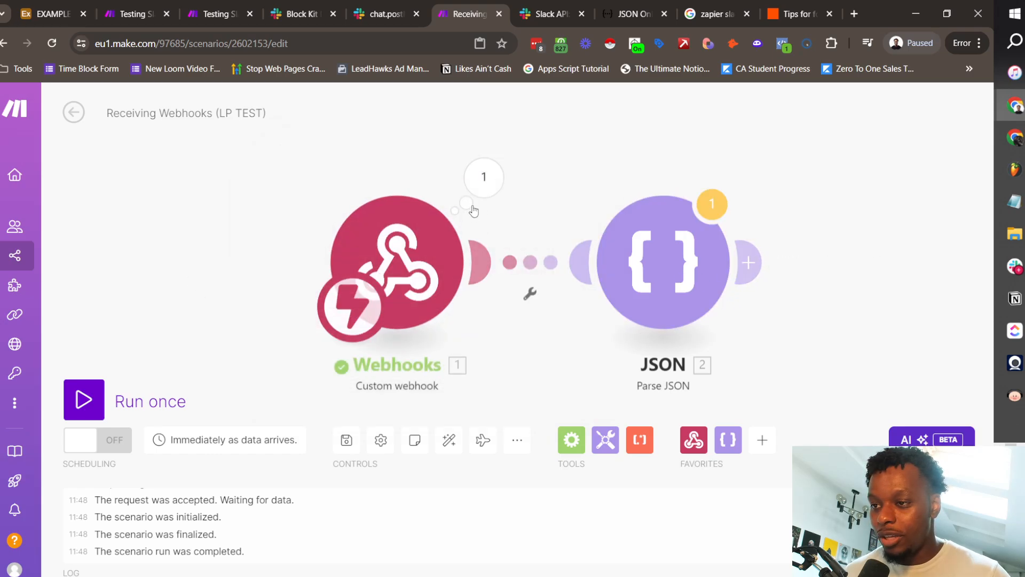
pyautogui.click(482, 177)
pyautogui.click(569, 213)
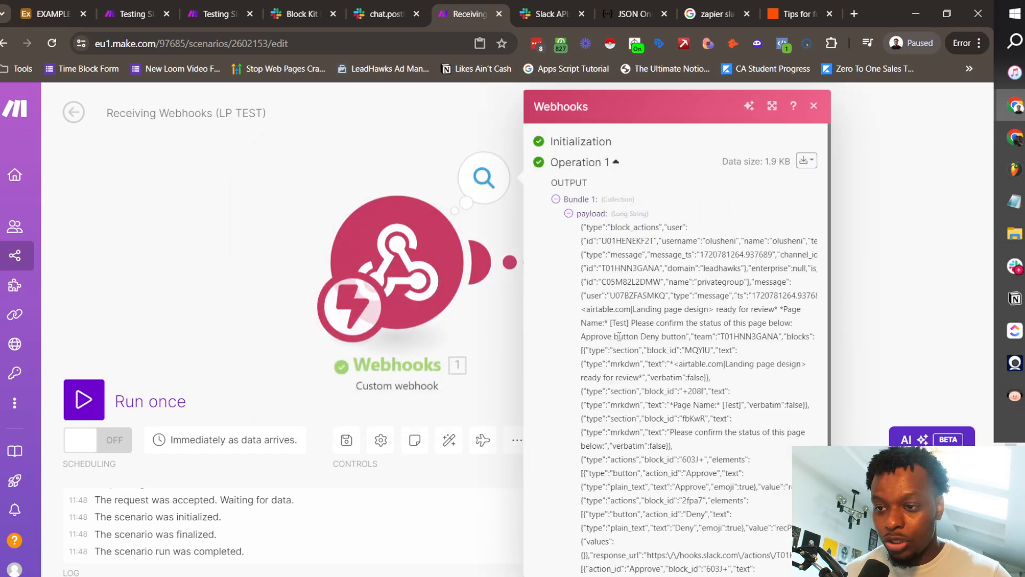
# Close the custom webhook's output and check the JSON string mapping in the Parse JSON module's settings
pyautogui.click(889, 283)
pyautogui.click(627, 328)
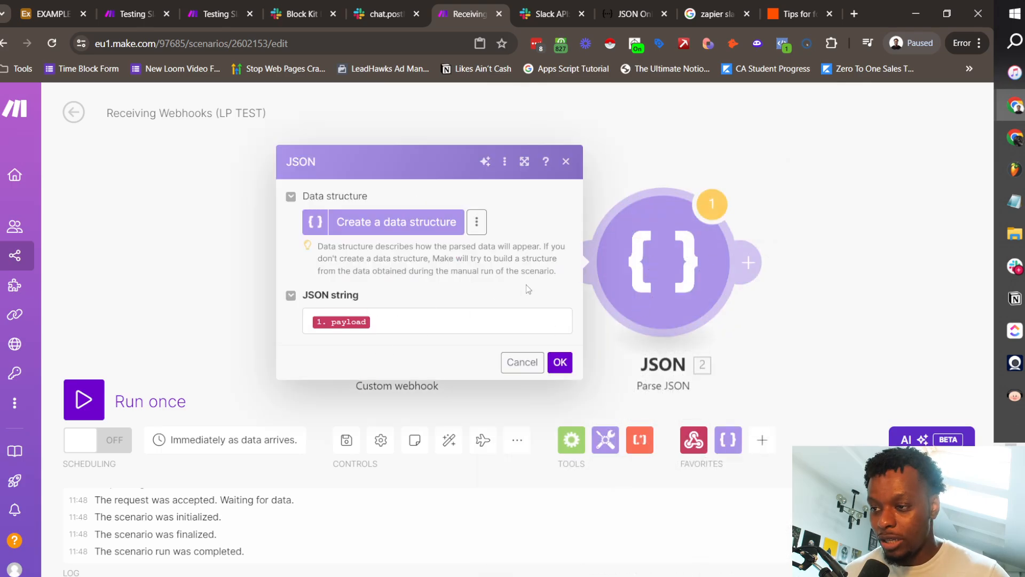
pyautogui.click(818, 304)
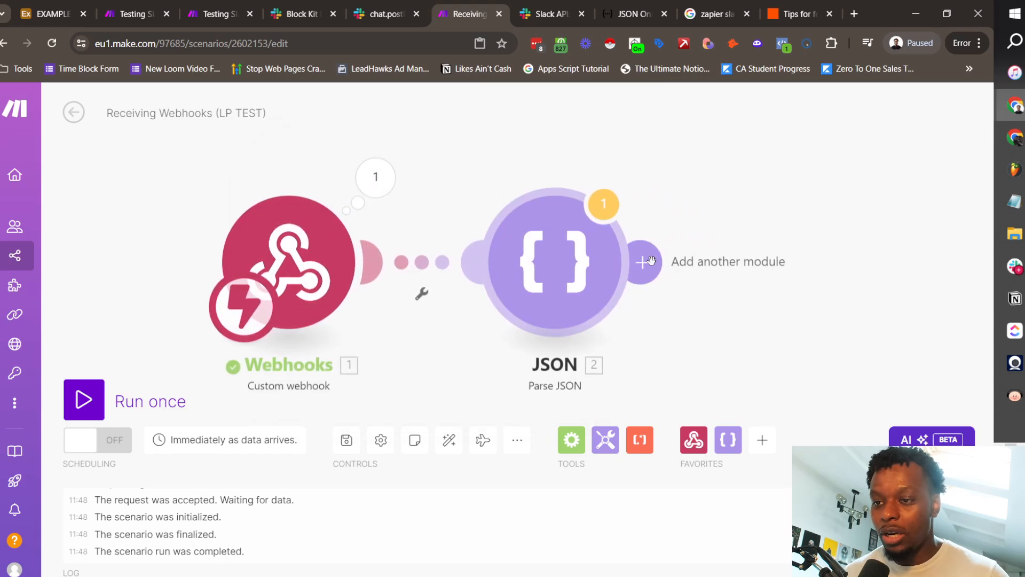
pyautogui.click(650, 275)
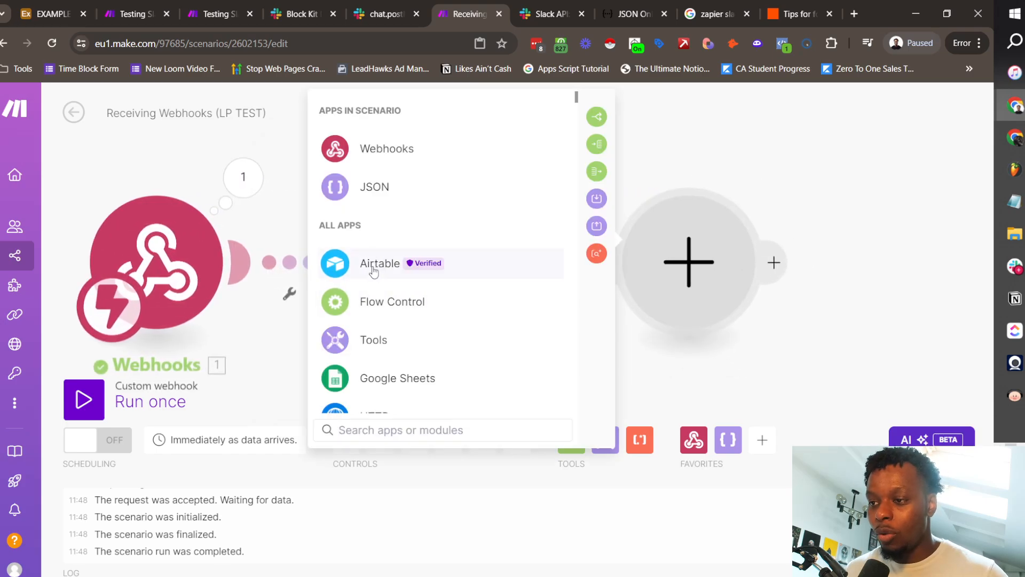
pyautogui.click(374, 269)
pyautogui.click(415, 269)
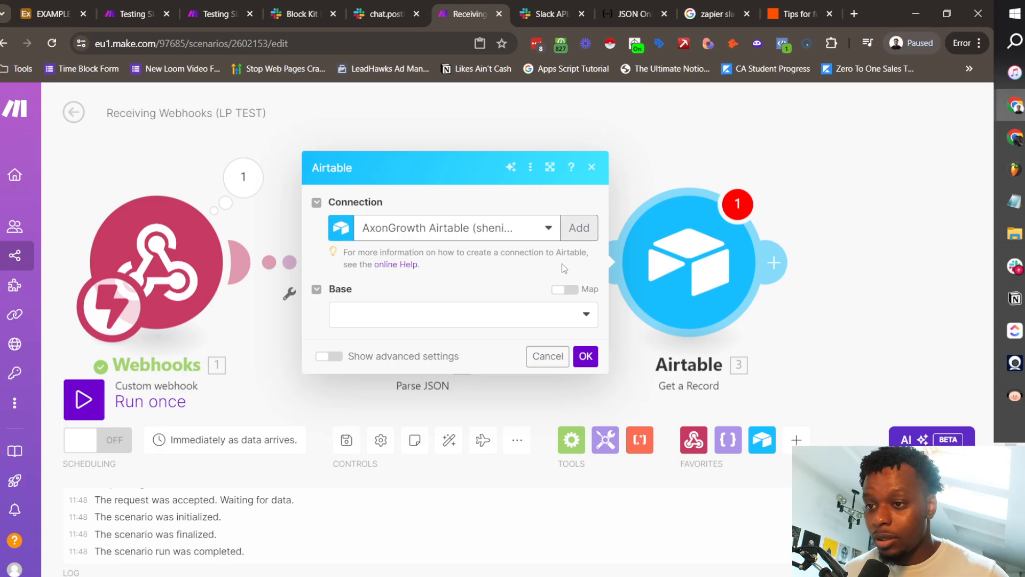
pyautogui.click(592, 168)
pyautogui.rightClick(677, 256)
pyautogui.click(733, 416)
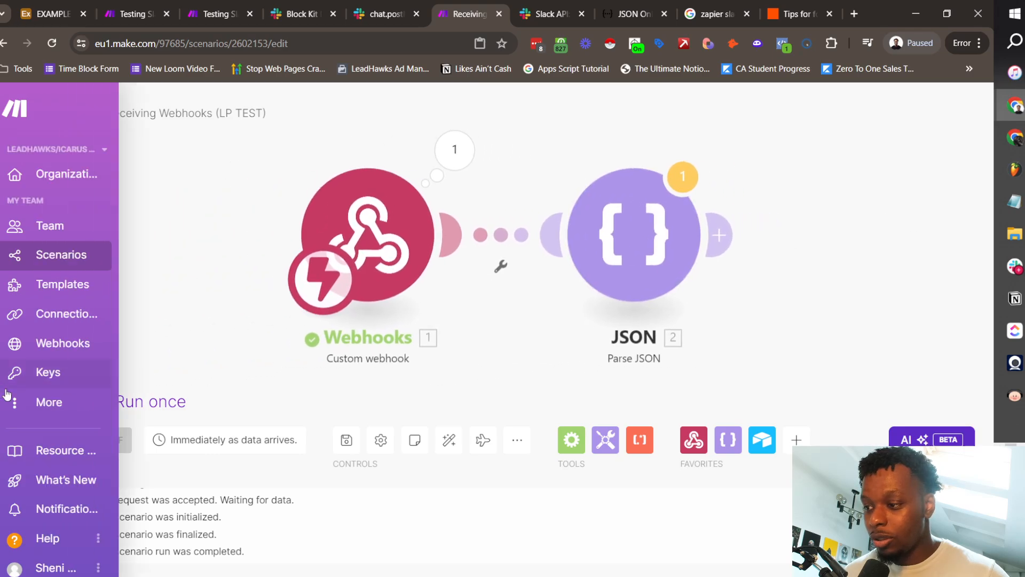
# Run the scenario once despite the warning, and send it data by denying the latest landing page message in Slack's automations channel
pyautogui.click(221, 391)
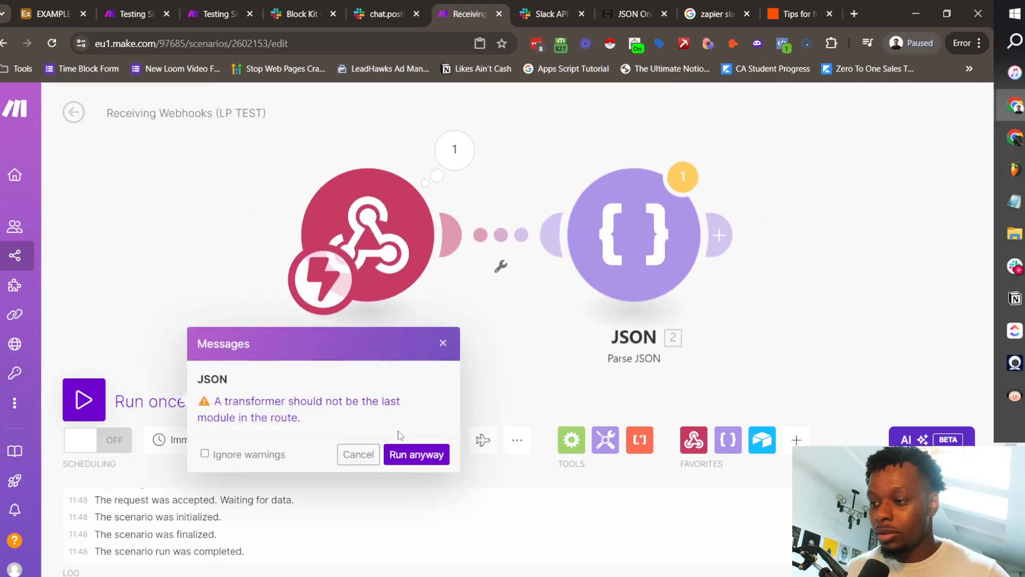
pyautogui.click(418, 453)
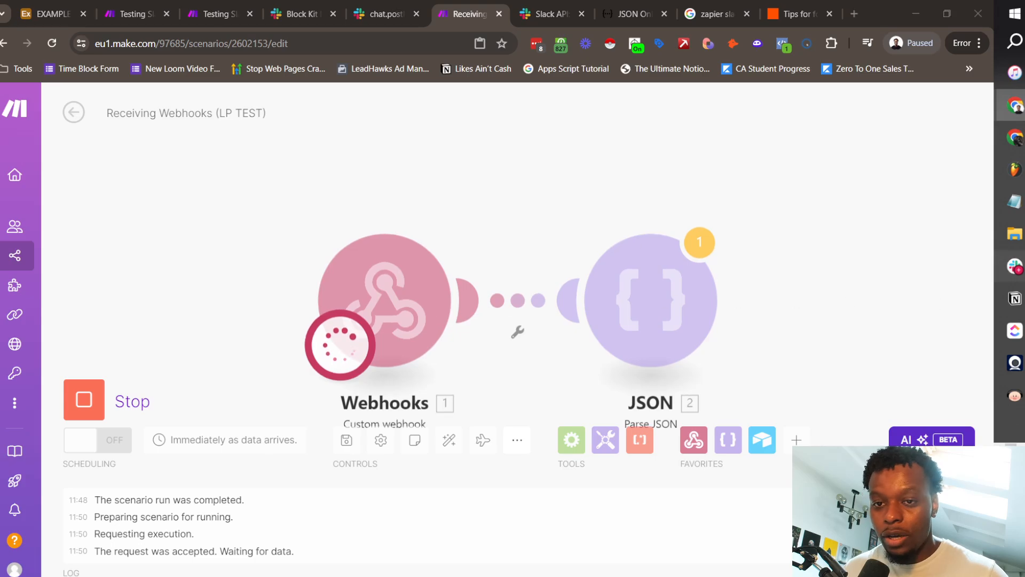
pyautogui.click(1015, 266)
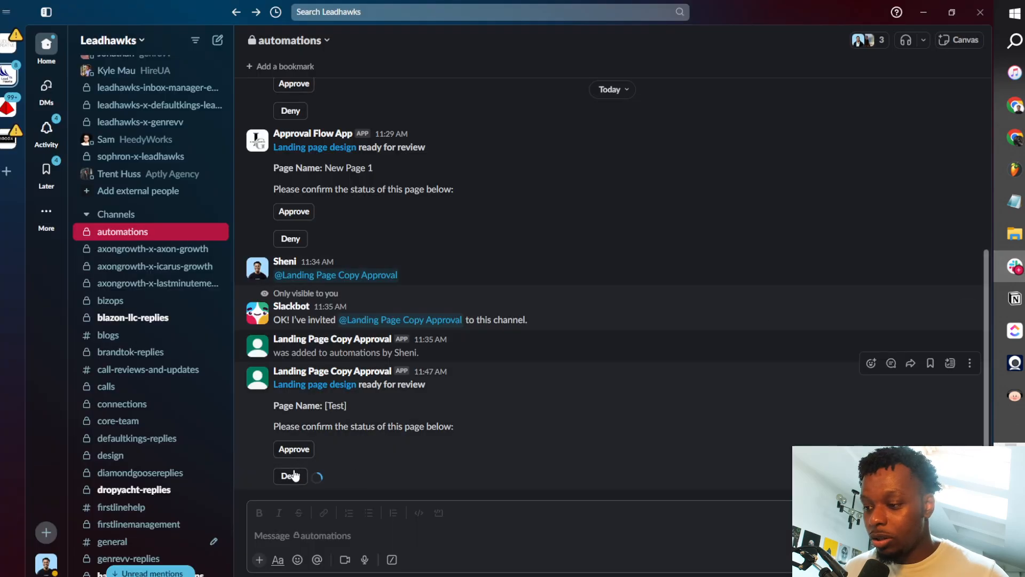
pyautogui.hotkey('alt', 'Tab')
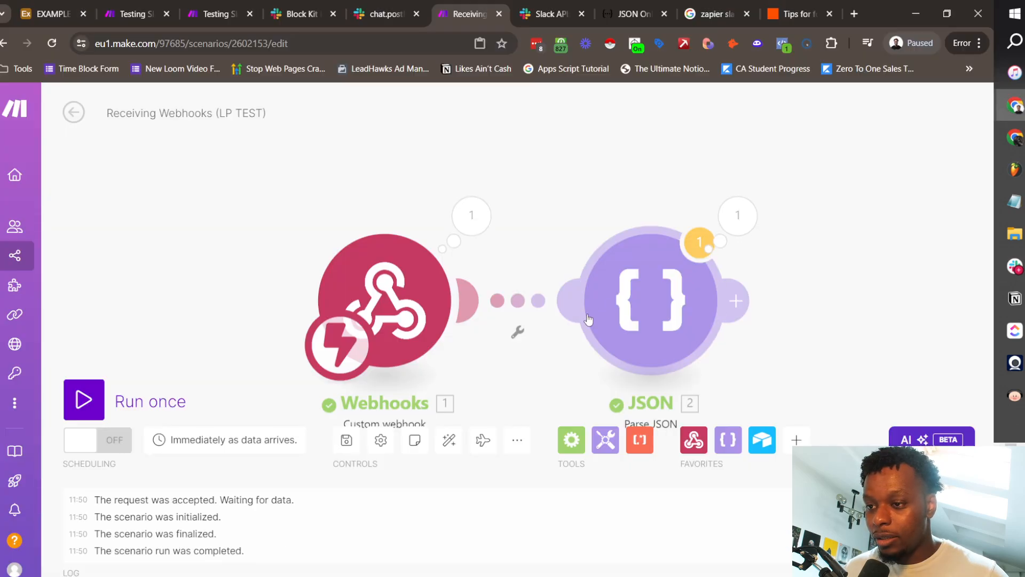
# Examine the user, container and team collections in the Parse JSON module's output bundle, and close the output
pyautogui.click(748, 216)
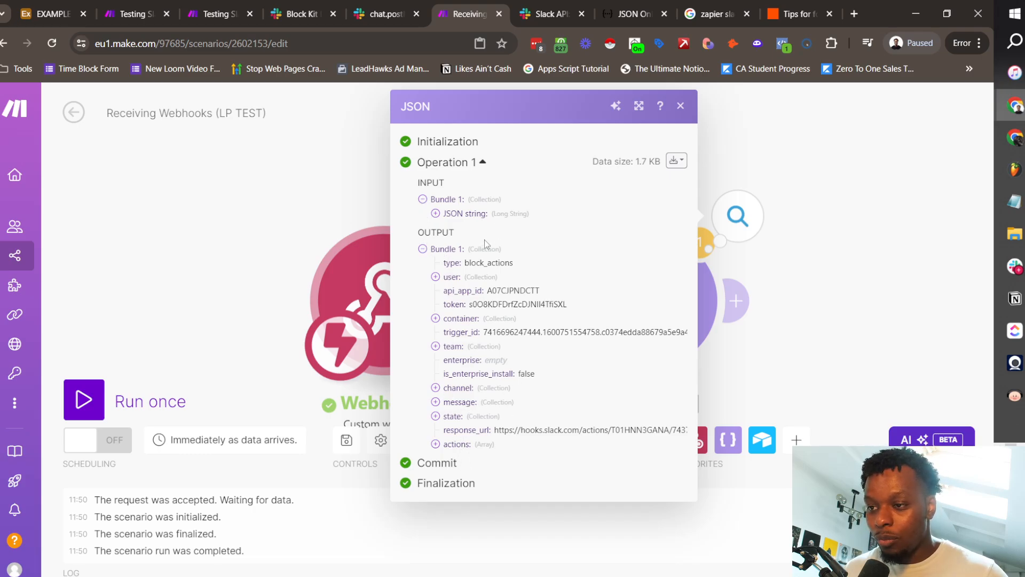
pyautogui.click(452, 277)
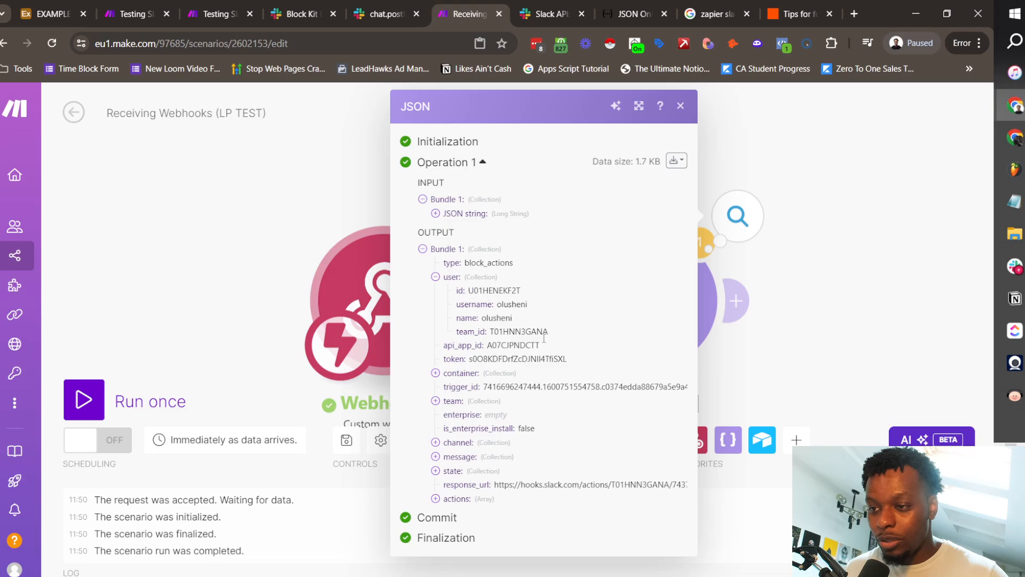
pyautogui.click(459, 374)
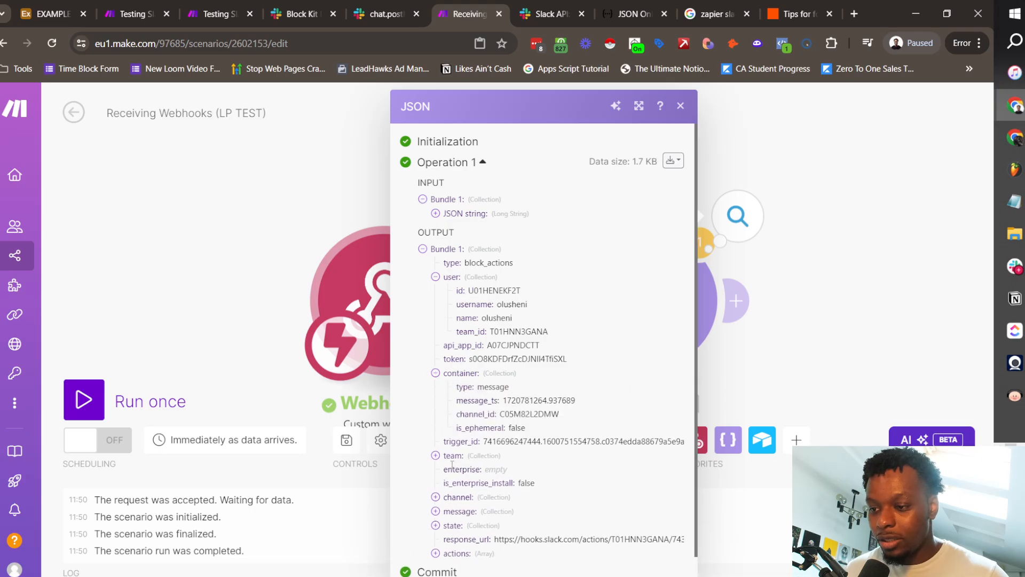
pyautogui.click(453, 455)
pyautogui.click(453, 456)
pyautogui.click(460, 374)
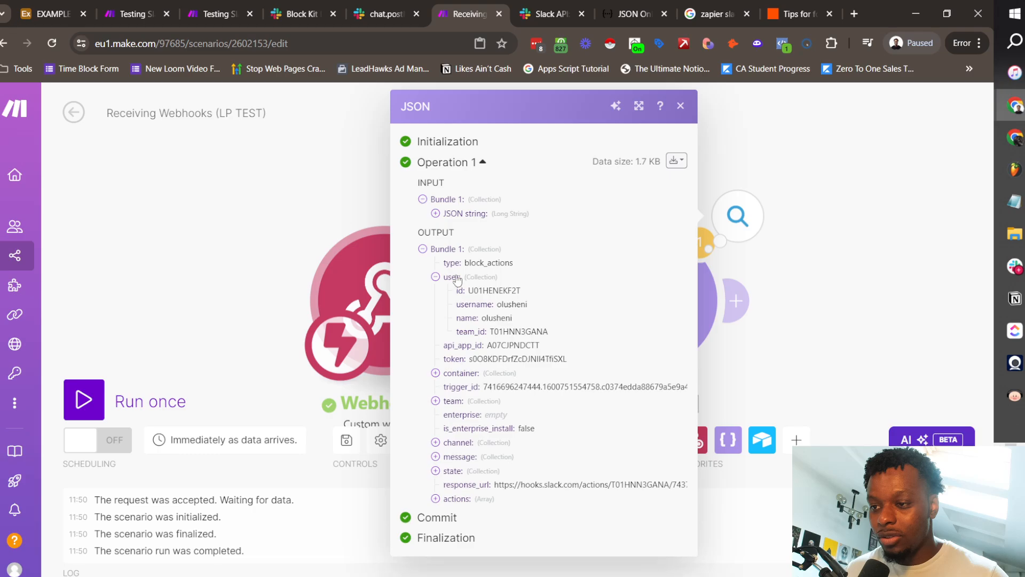
pyautogui.click(457, 279)
pyautogui.click(327, 177)
# Examine the raw payload string in the custom webhook's output for comparison, and close it
pyautogui.click(472, 213)
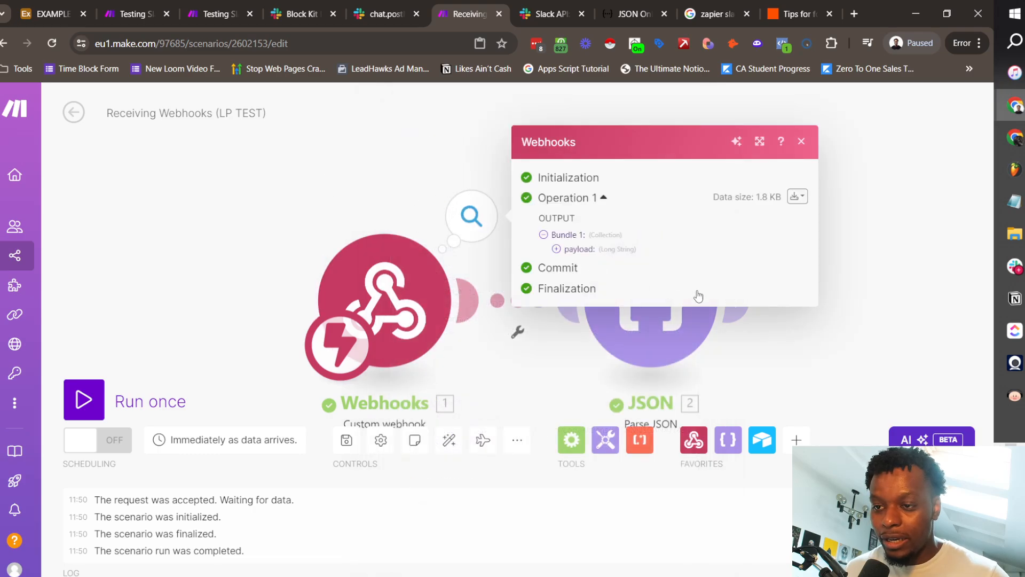
pyautogui.click(614, 250)
pyautogui.scroll(-2, 693, 468)
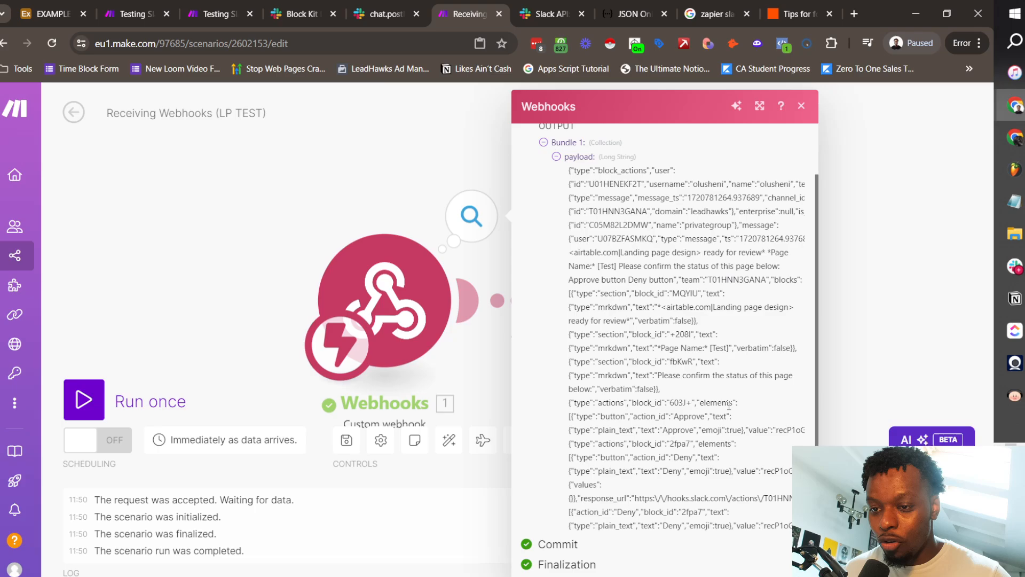
pyautogui.scroll(5, 729, 374)
pyautogui.click(801, 106)
# Reopen the Parse JSON output and examine the first actions item's action_id and value
pyautogui.click(704, 227)
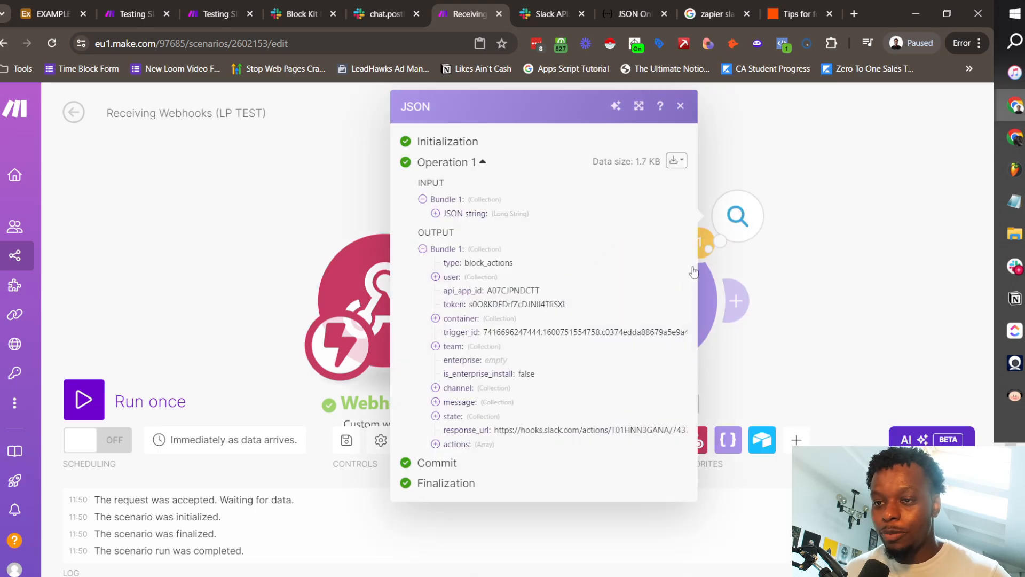
pyautogui.click(467, 445)
pyautogui.click(465, 458)
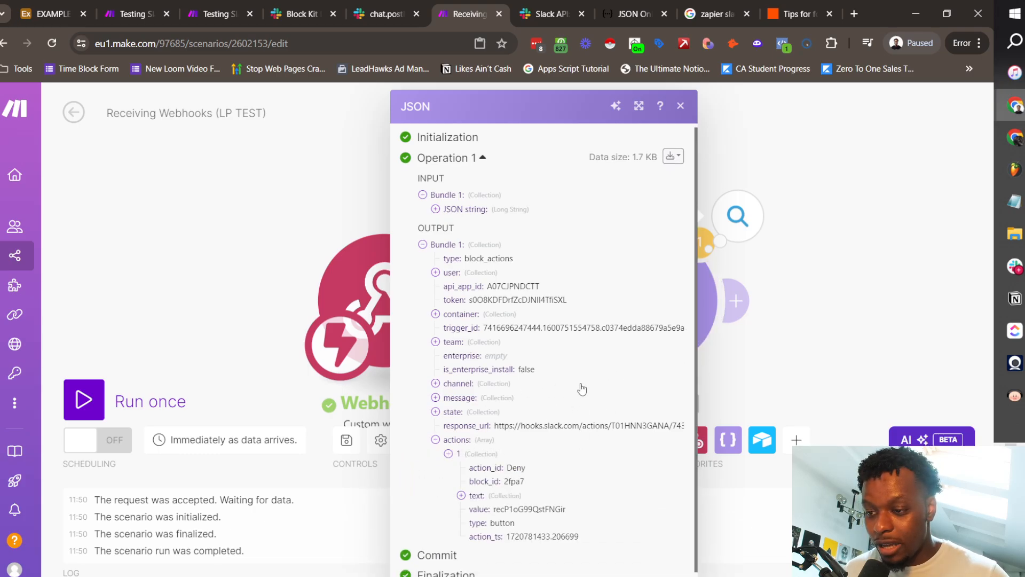
pyautogui.scroll(-1, 582, 389)
pyautogui.doubleClick(516, 456)
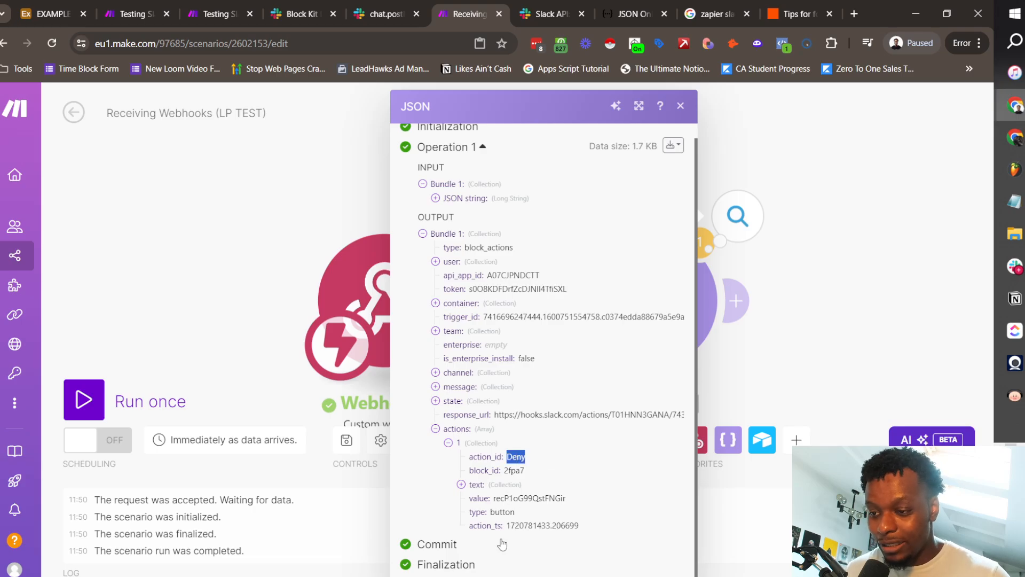
pyautogui.doubleClick(526, 497)
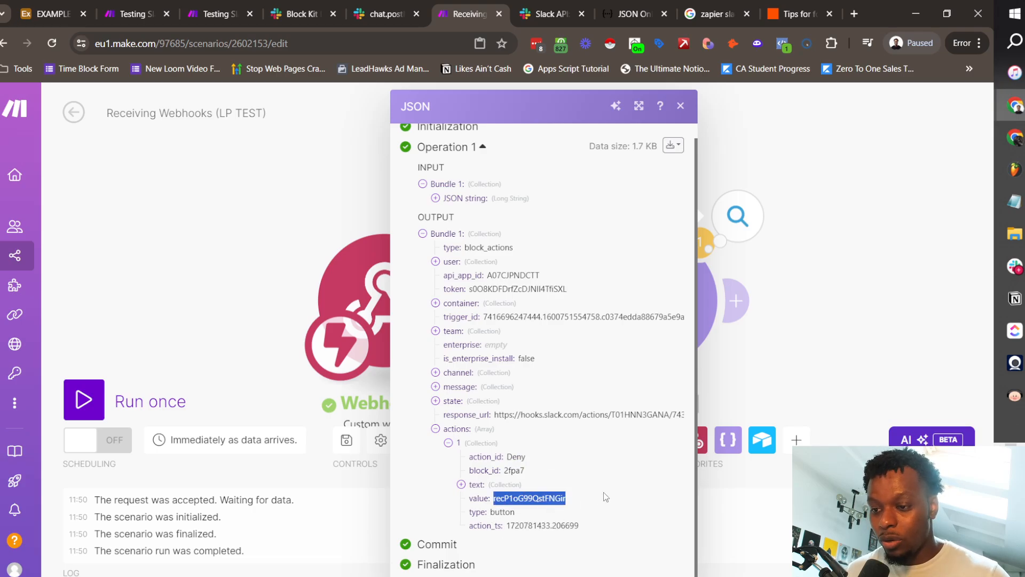
pyautogui.click(802, 313)
# Add an Airtable Get a Record module after Parse JSON, using the EXAMPLE - Landing Page Agency System base and Pages table
pyautogui.click(736, 300)
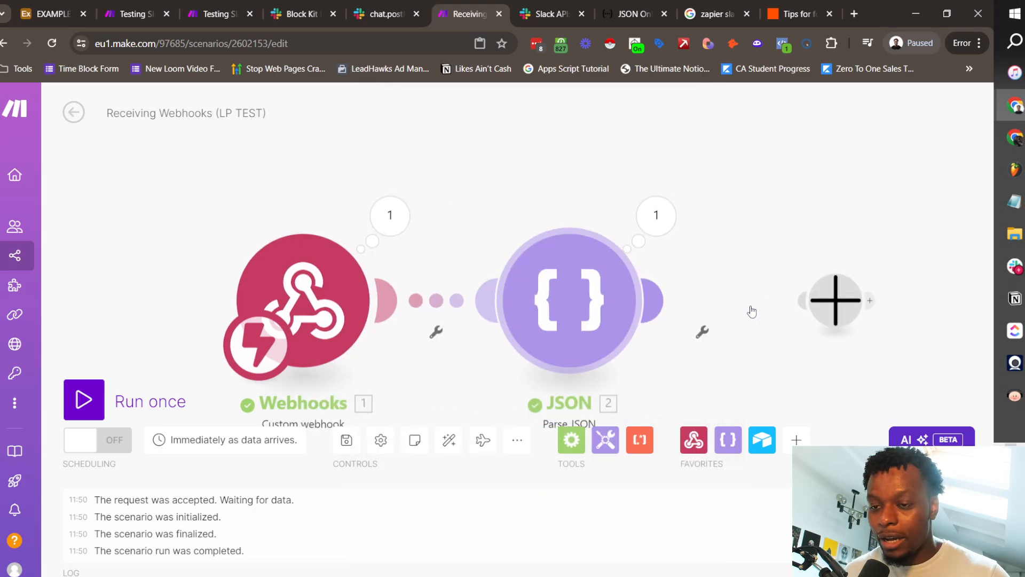
pyautogui.click(407, 258)
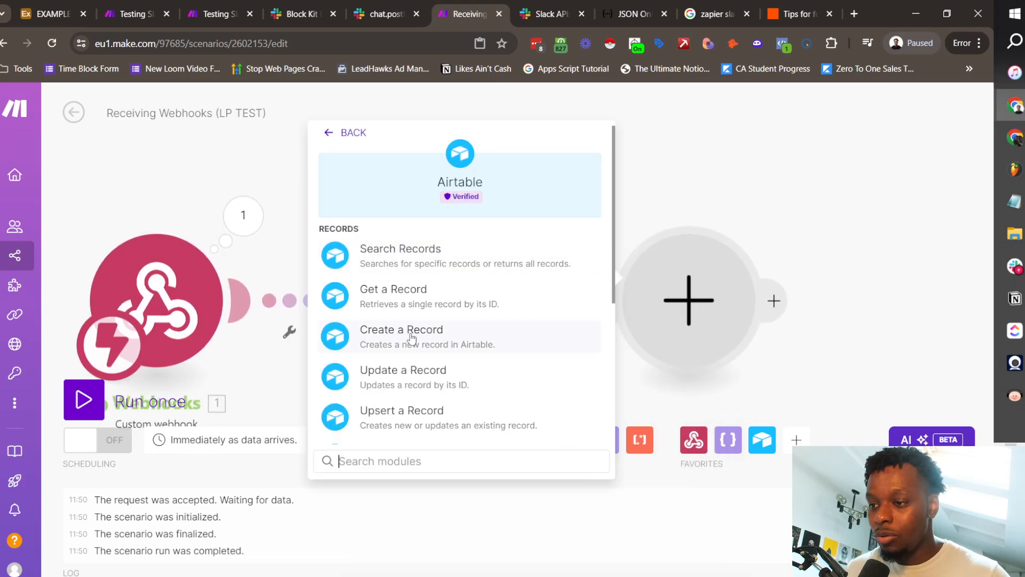
pyautogui.click(425, 305)
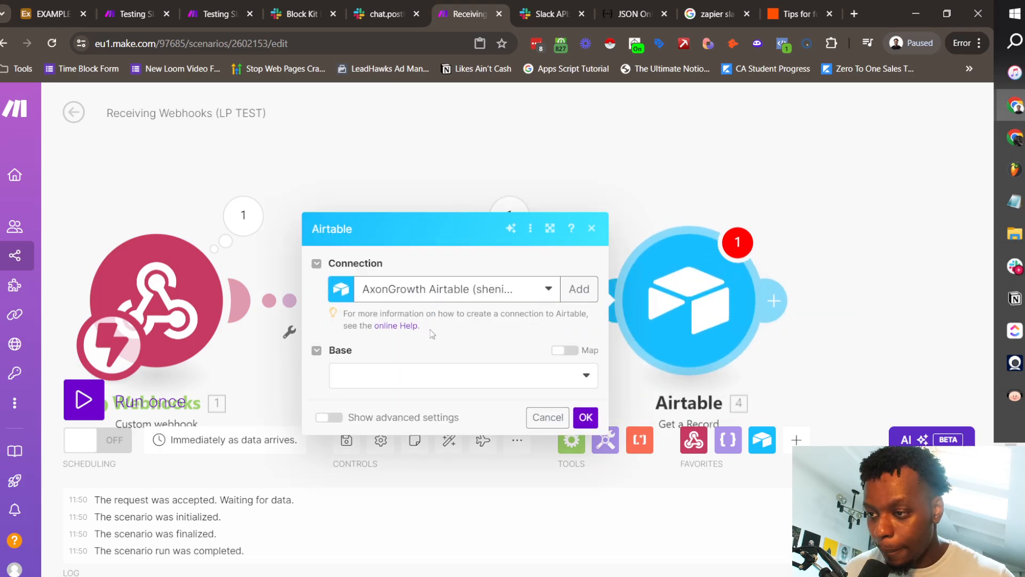
pyautogui.click(422, 359)
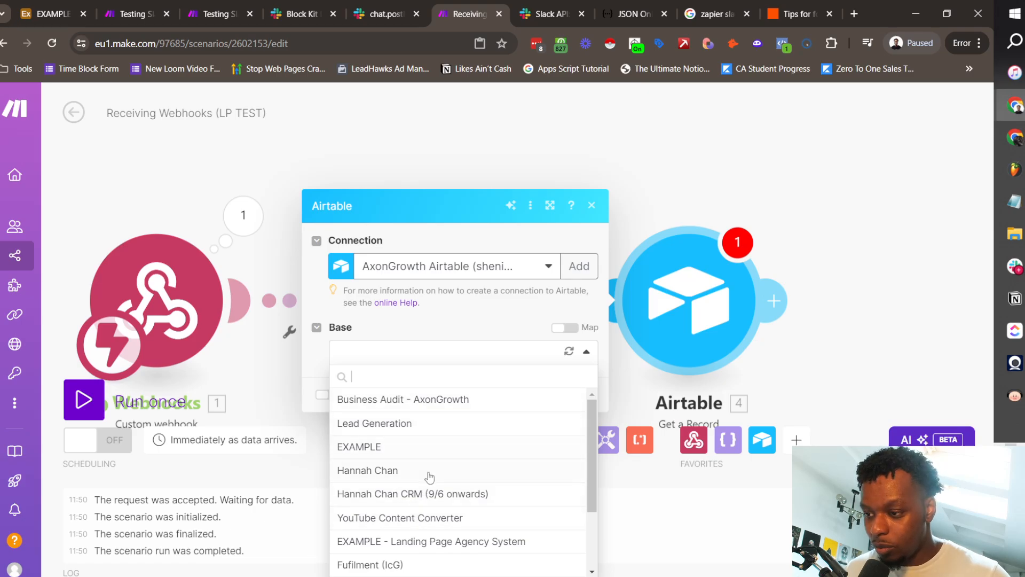
pyautogui.click(441, 542)
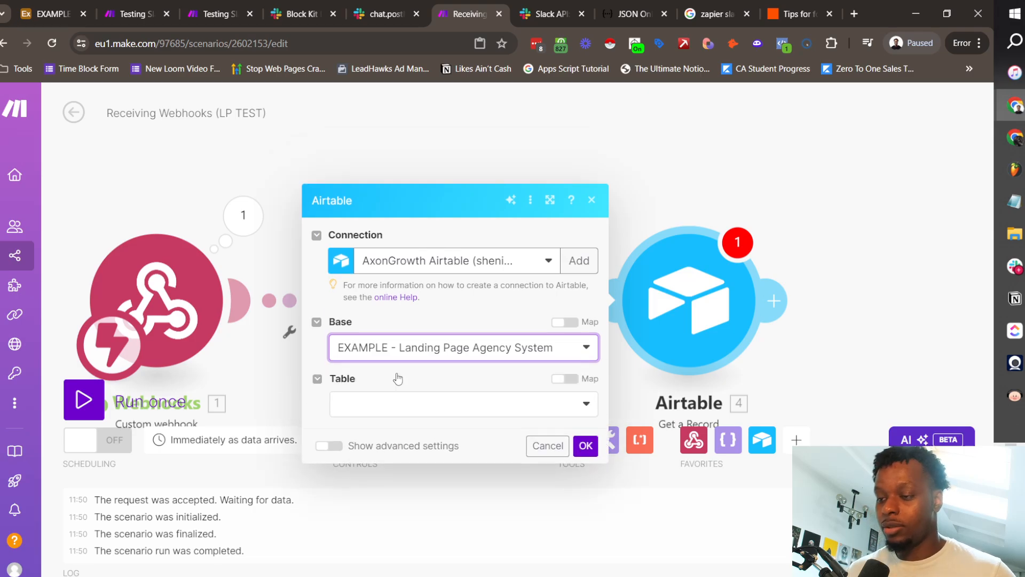
pyautogui.click(421, 383)
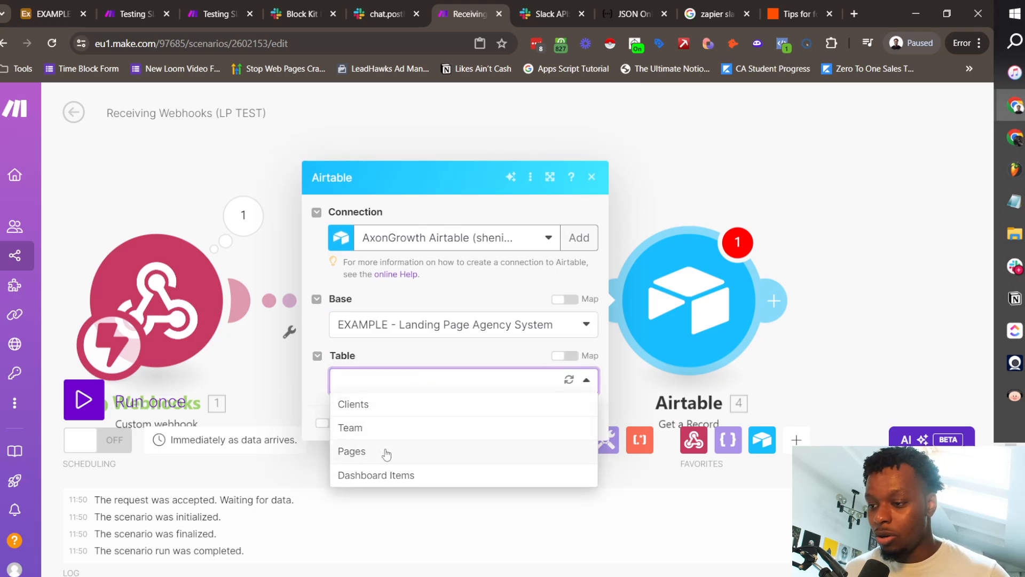
pyautogui.click(386, 454)
# Map the Get a Record module's Record ID to the value in Parse JSON's actions[] array, and save the module
pyautogui.click(421, 411)
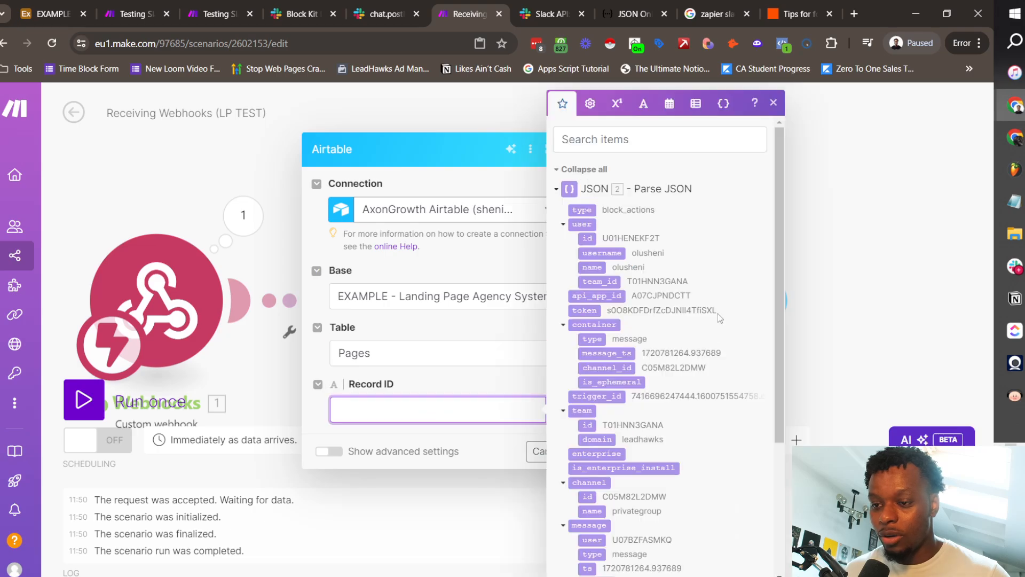
pyautogui.click(638, 151)
pyautogui.write('actions')
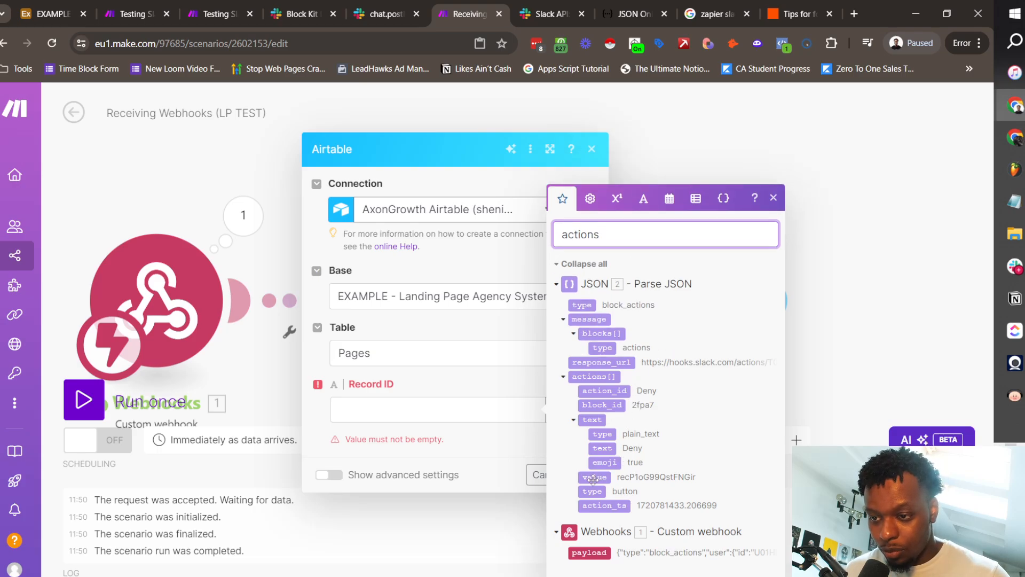
pyautogui.click(482, 409)
pyautogui.click(595, 476)
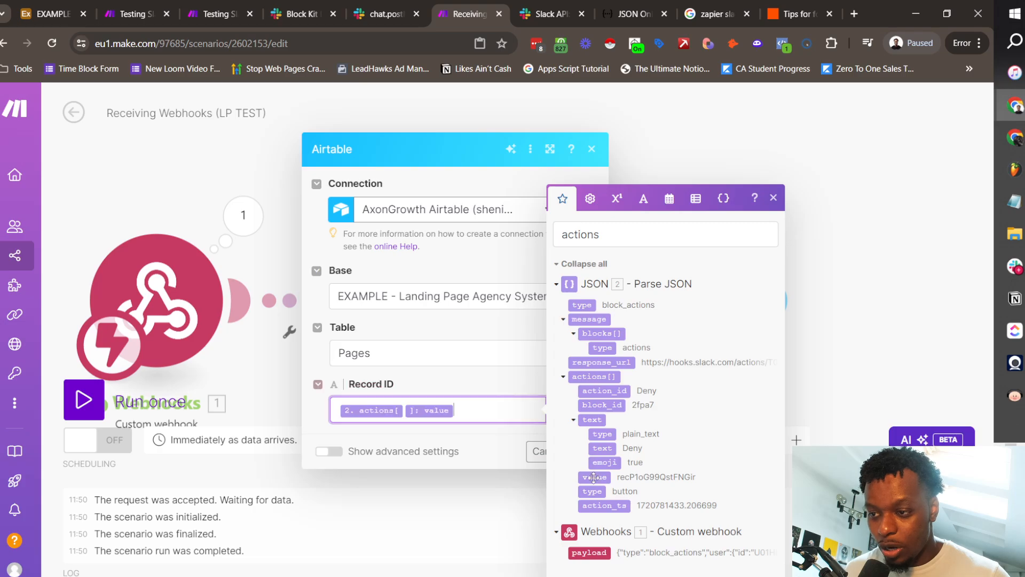
pyautogui.click(485, 383)
pyautogui.click(586, 452)
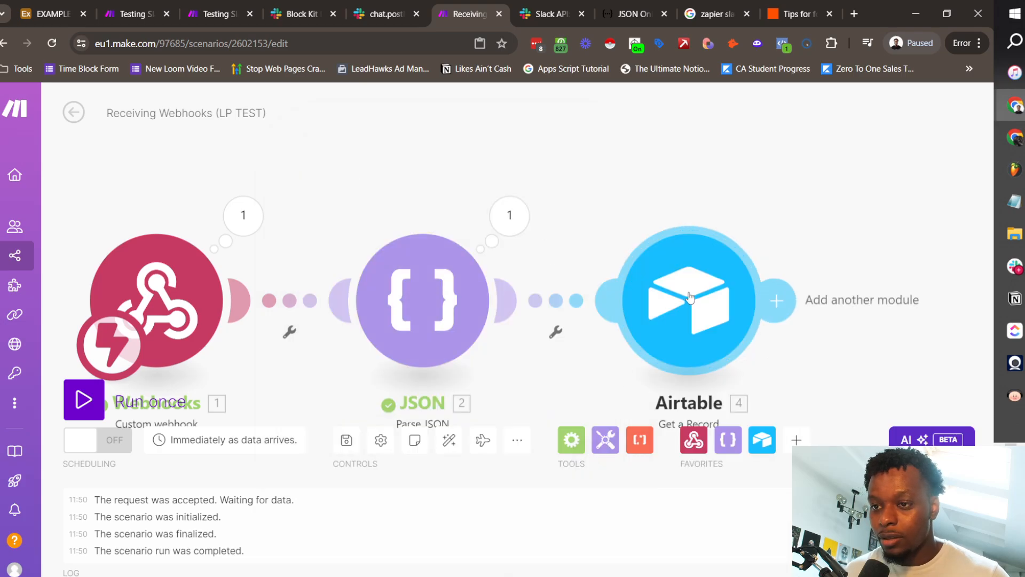
# Add an Airtable Update a Record module after Get a Record, using the EXAMPLE - Landing Page Agency System base and Pages table
pyautogui.moveTo(862, 249); pyautogui.dragTo(657, 158)
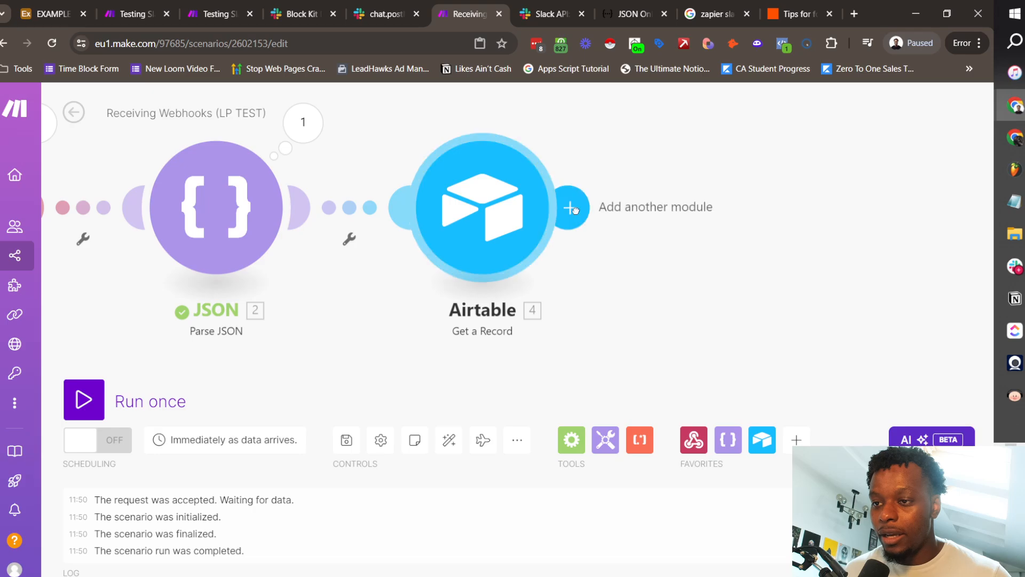
pyautogui.click(572, 208)
pyautogui.click(682, 252)
pyautogui.click(428, 227)
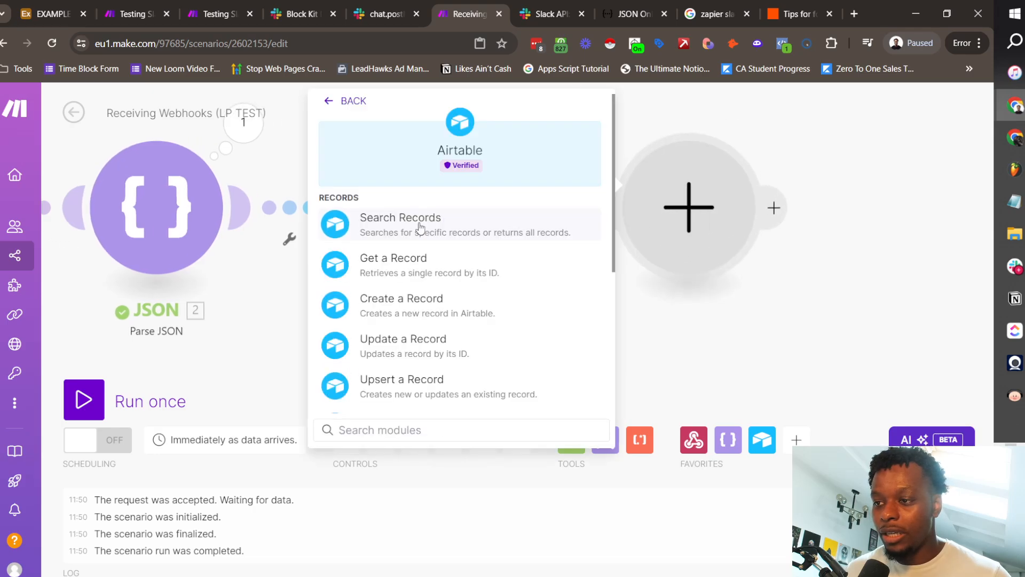
pyautogui.click(420, 351)
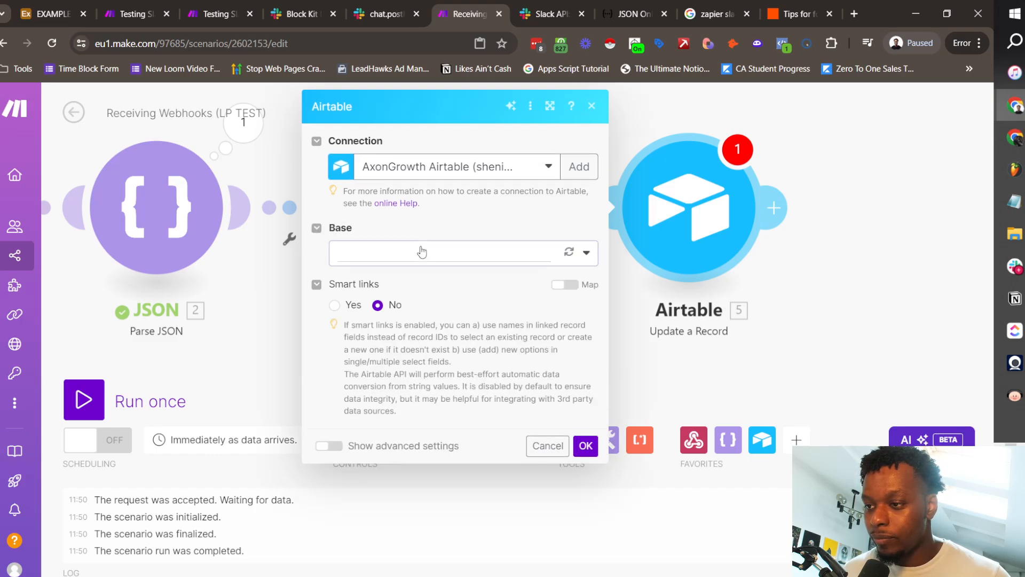
pyautogui.click(420, 251)
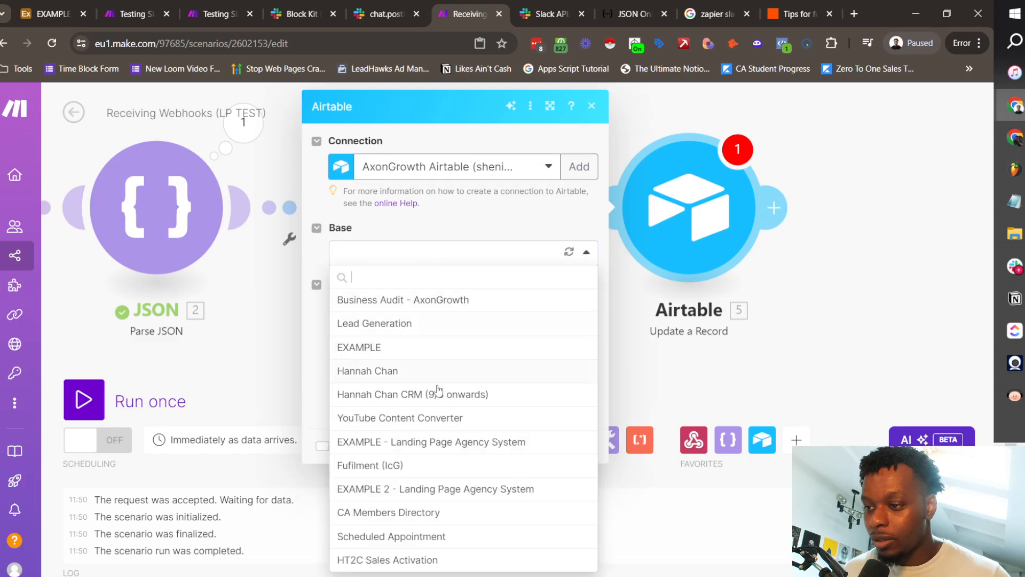
pyautogui.click(442, 447)
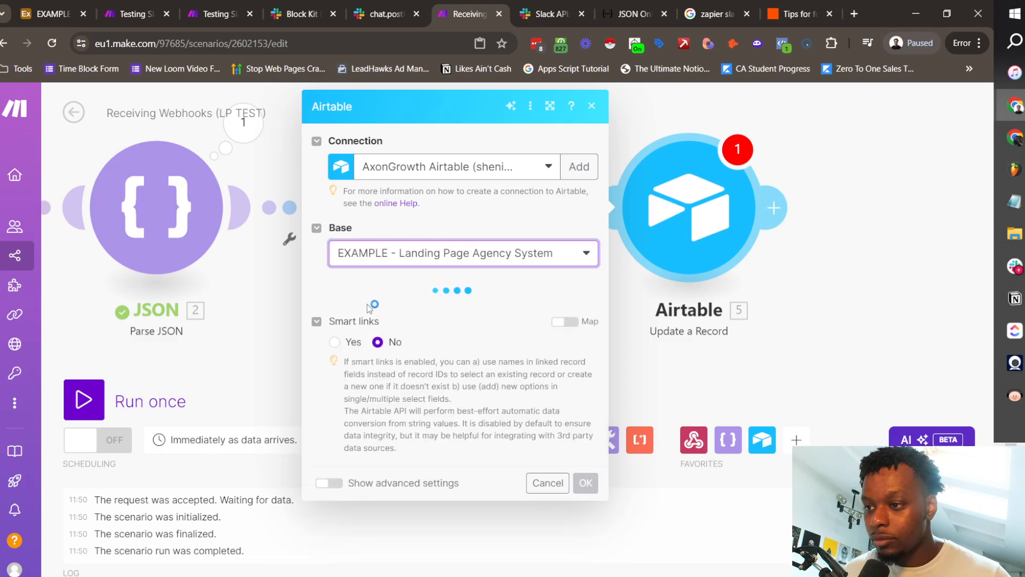
pyautogui.click(422, 315)
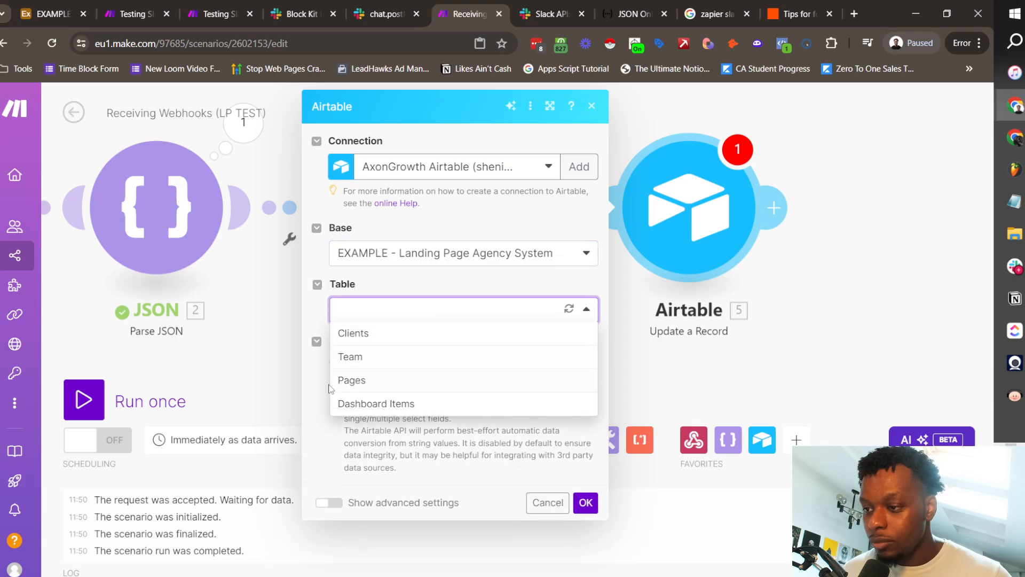
pyautogui.click(382, 381)
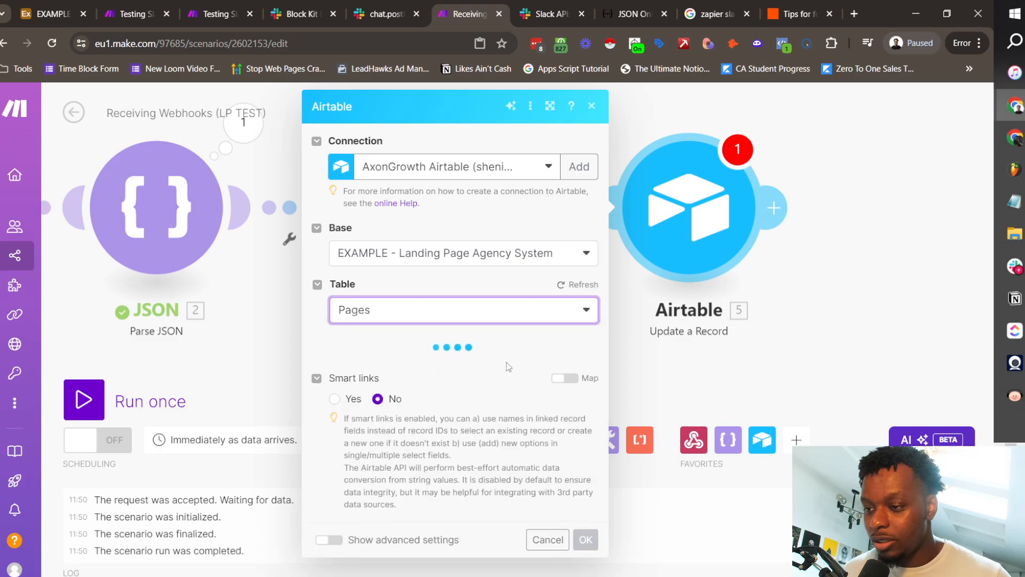
# Map the Update a Record module's Record ID to the ID output of the Get a Record module
pyautogui.click(436, 371)
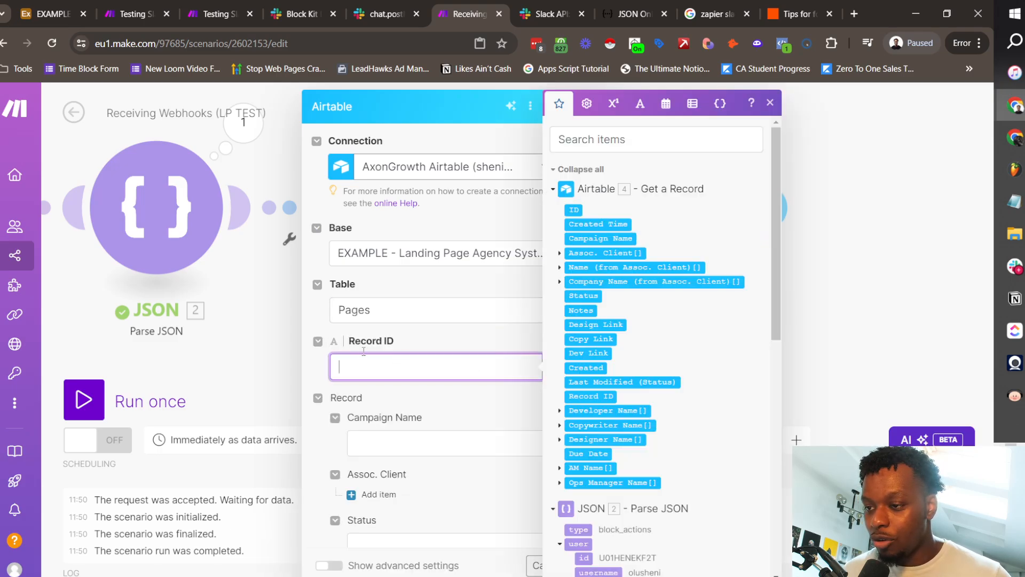
pyautogui.click(574, 209)
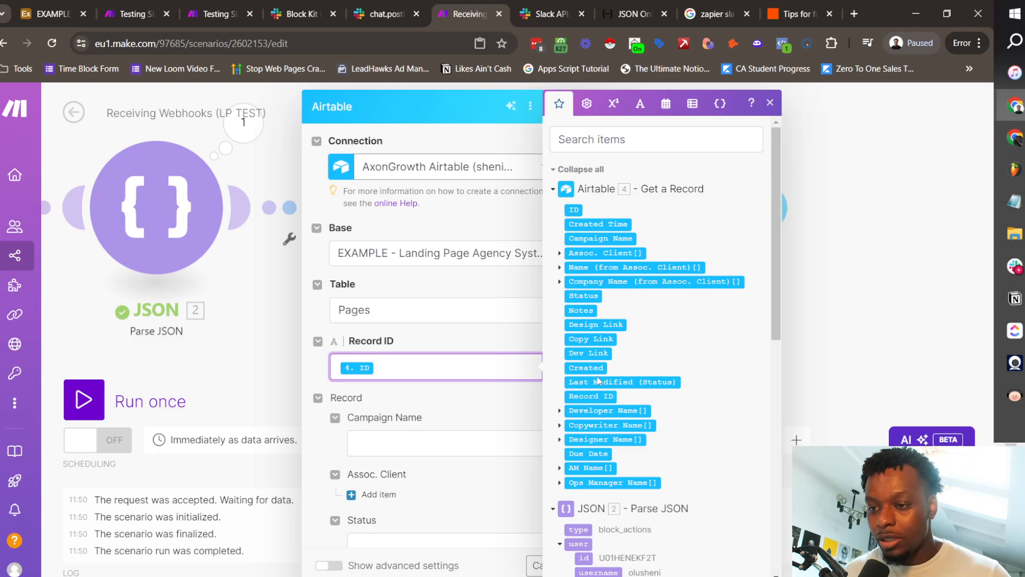
pyautogui.click(491, 409)
# Turn off mapping for the Status field, set it to 29 - Amend Copy, and save the Update a Record module
pyautogui.scroll(-4, 480, 374)
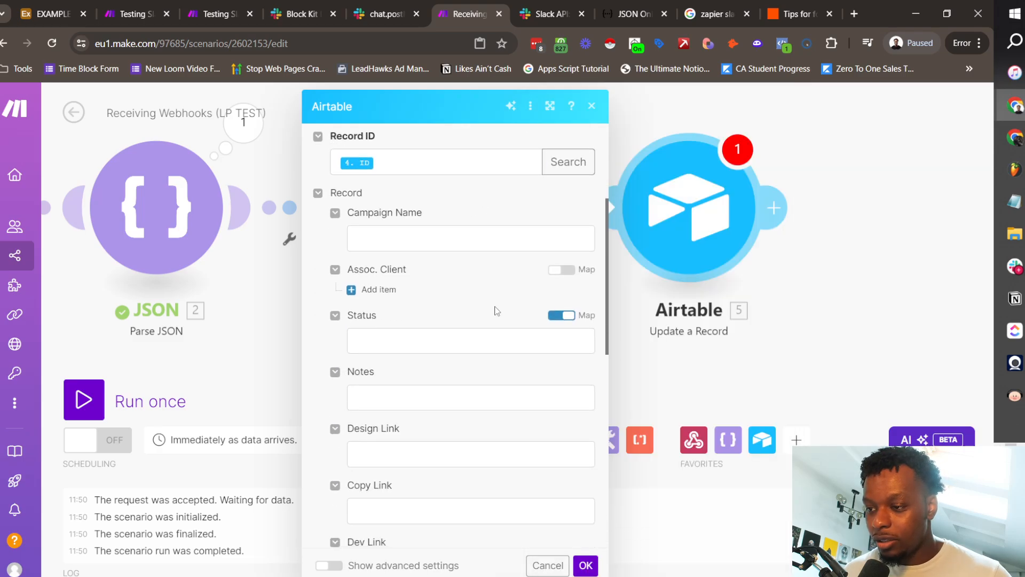
pyautogui.click(470, 239)
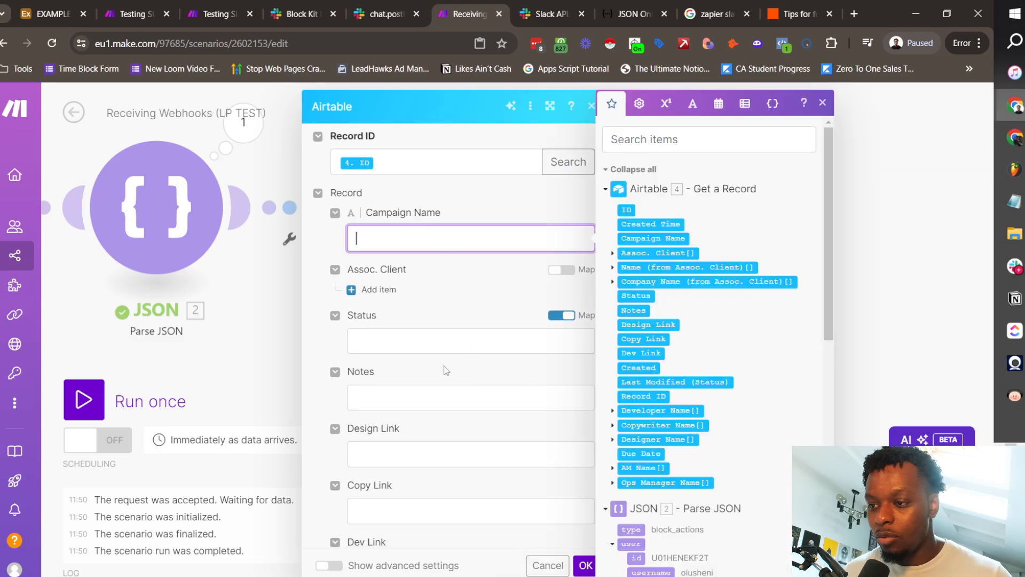
pyautogui.click(354, 372)
pyautogui.click(540, 350)
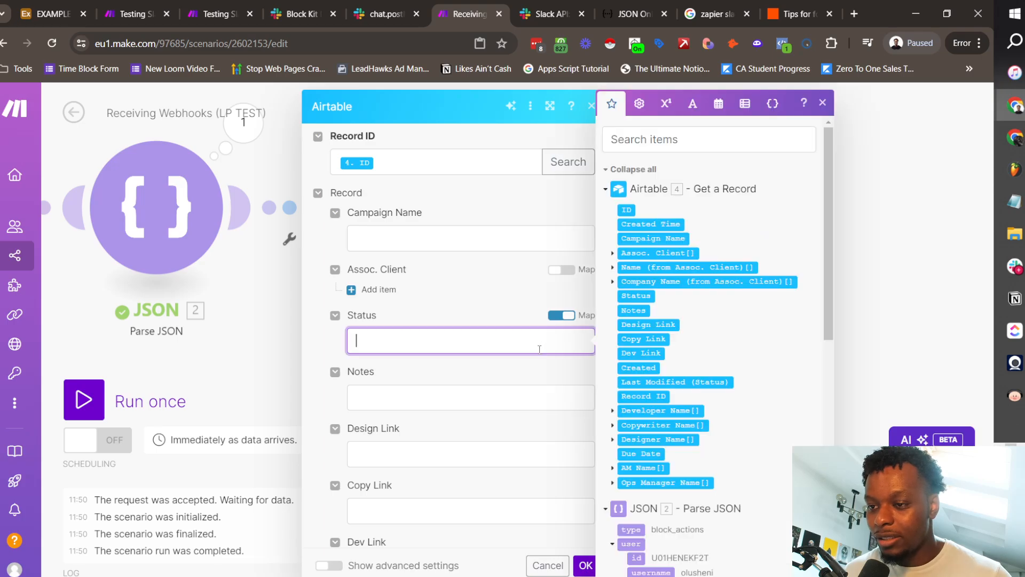
pyautogui.click(563, 315)
pyautogui.click(492, 344)
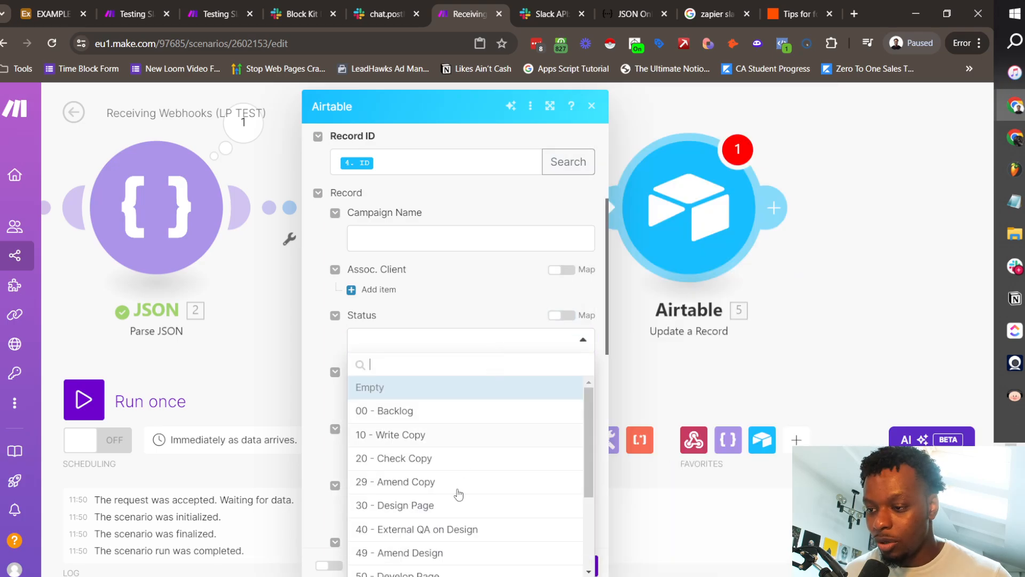
pyautogui.click(416, 482)
pyautogui.scroll(-5, 494, 395)
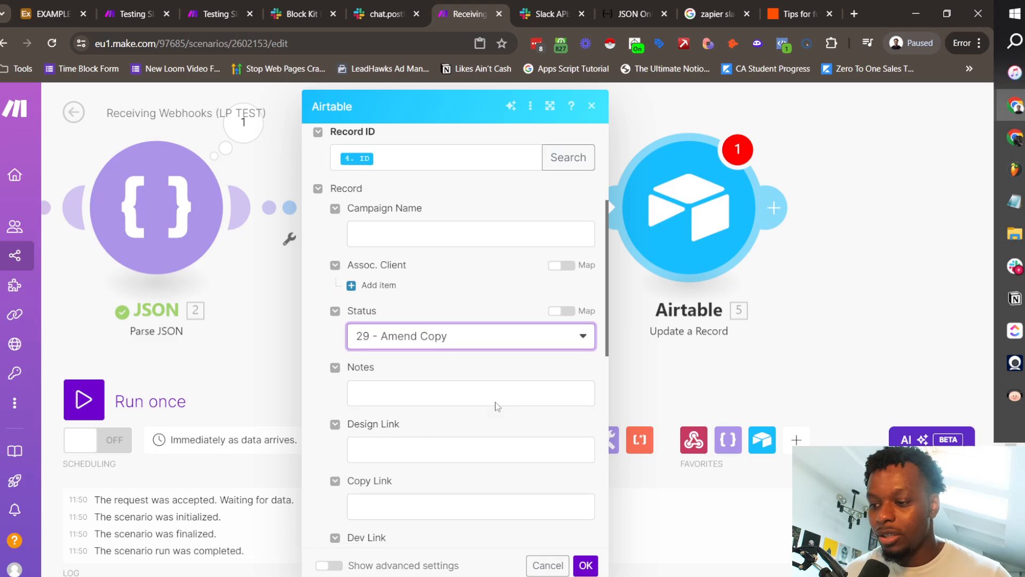
pyautogui.scroll(-4, 483, 349)
pyautogui.click(585, 565)
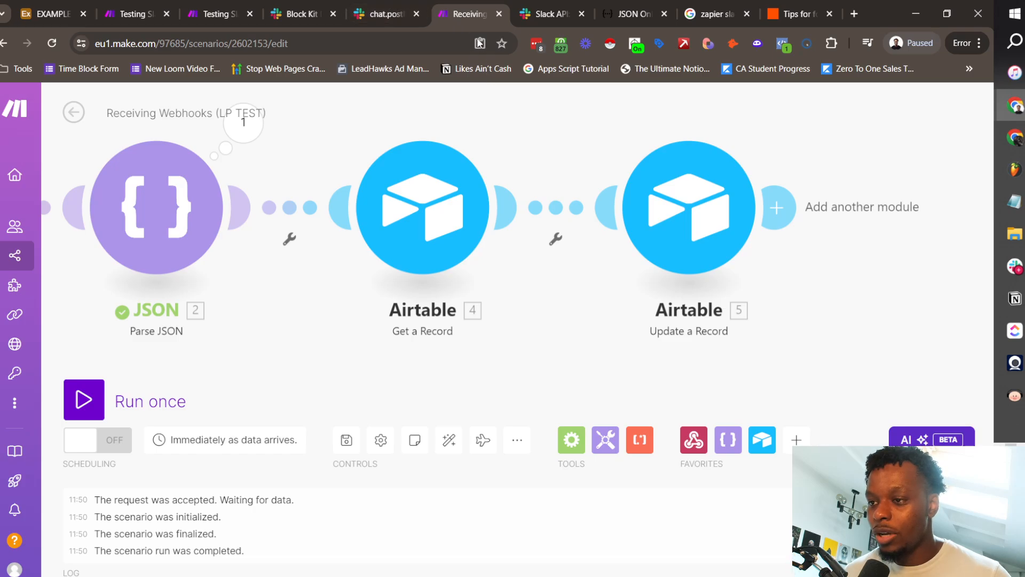
# Space out the Airtable modules and insert a Flow Control Router between Get a Record and Update a Record
pyautogui.moveTo(694, 198); pyautogui.dragTo(821, 193)
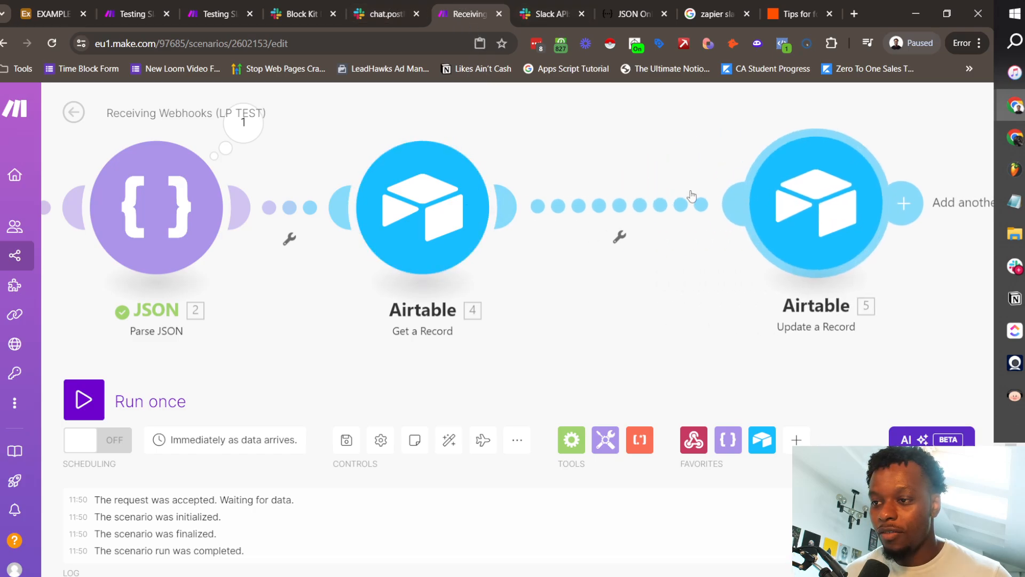
pyautogui.moveTo(440, 193); pyautogui.dragTo(526, 192)
pyautogui.scroll(-5, 588, 268)
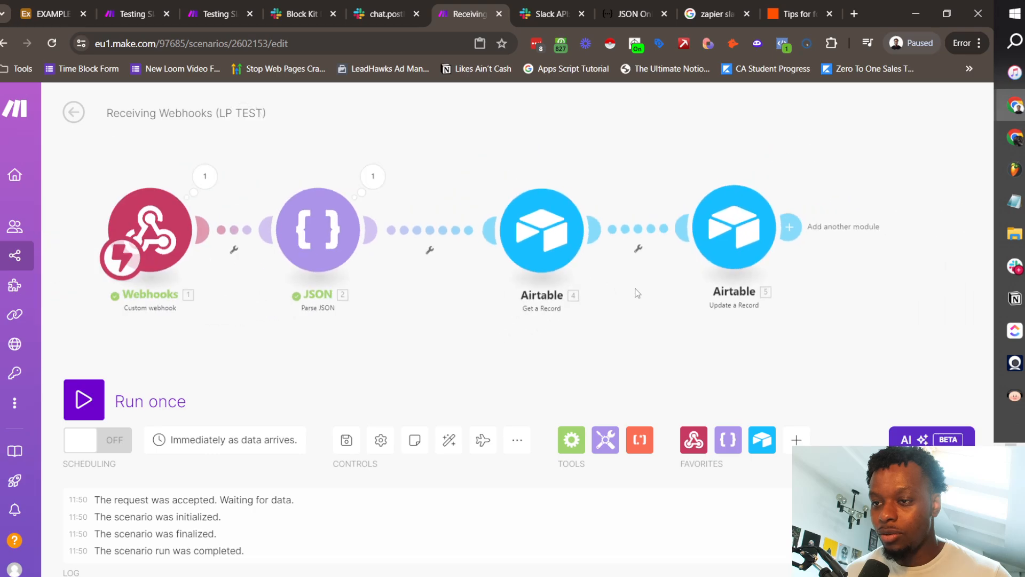
pyautogui.scroll(3, 635, 289)
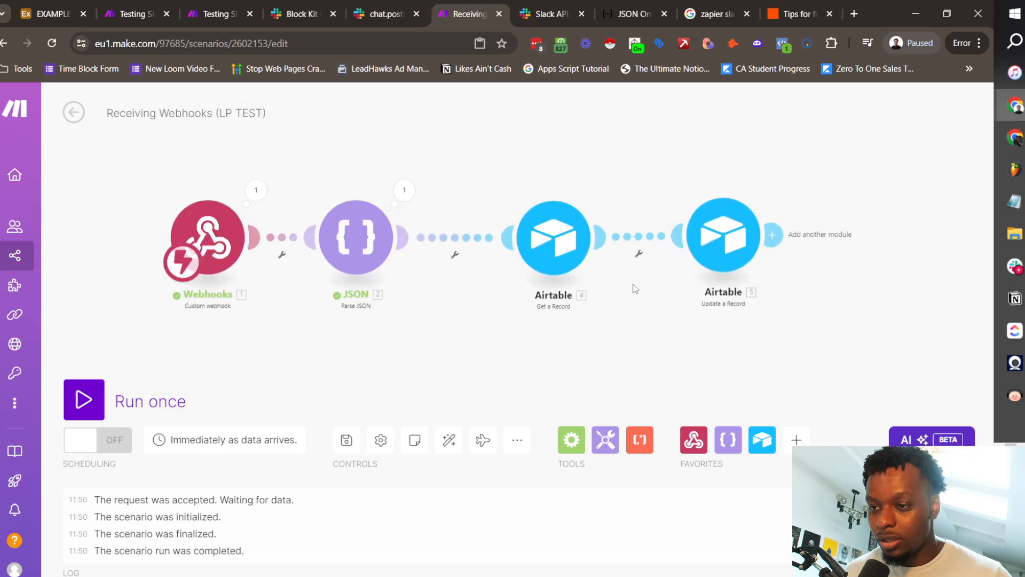
pyautogui.rightClick(635, 238)
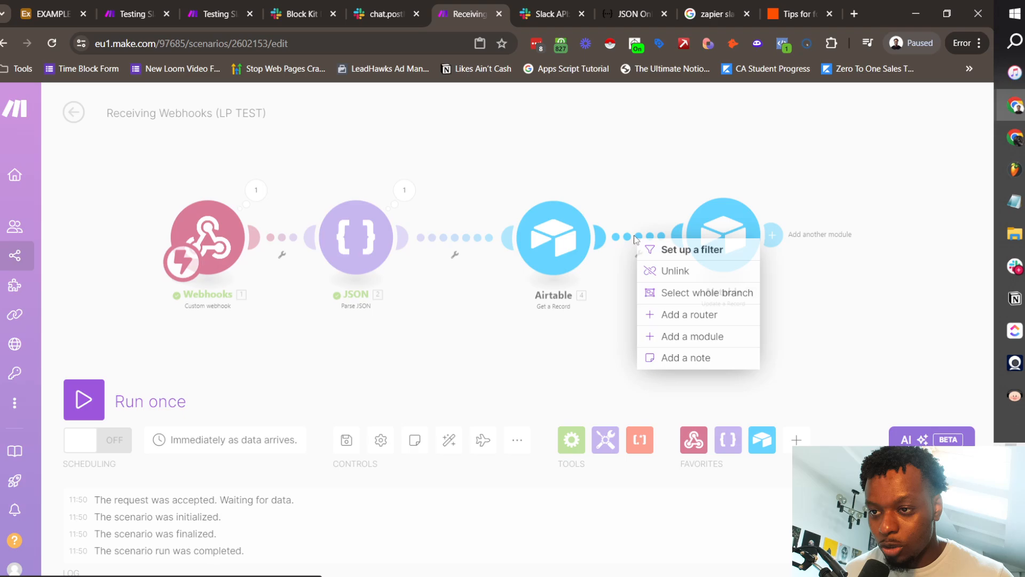
pyautogui.click(696, 336)
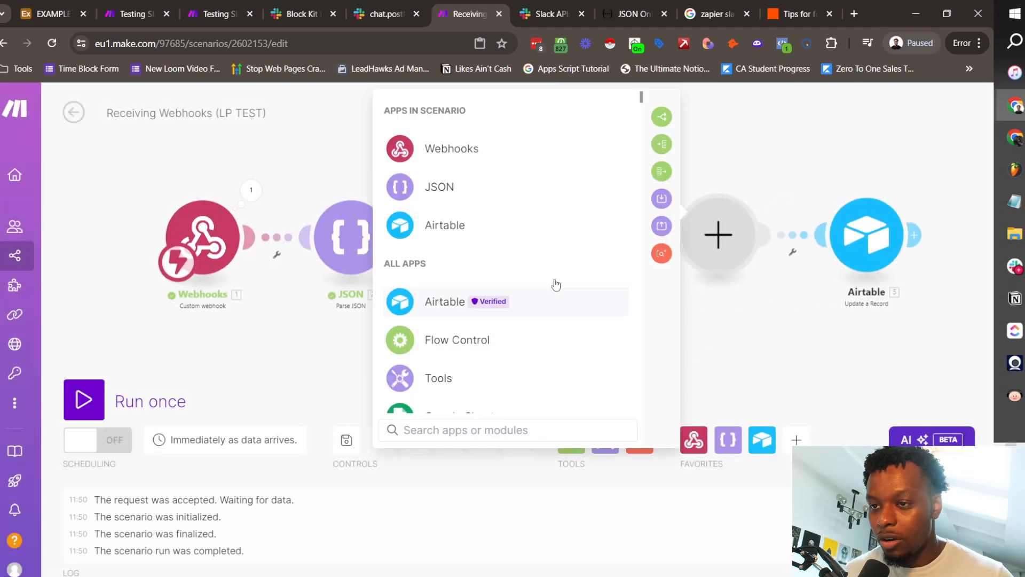
pyautogui.click(472, 348)
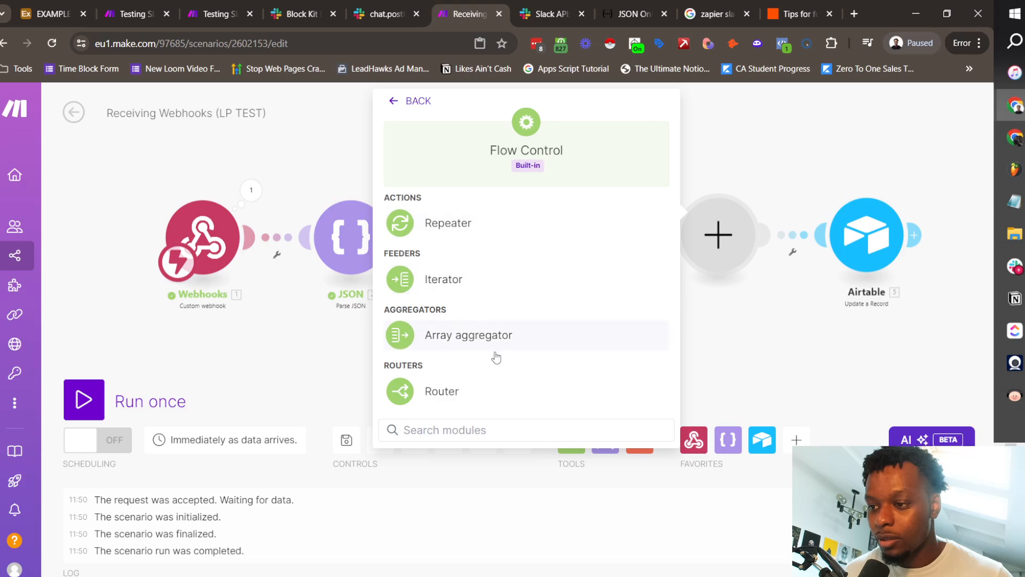
pyautogui.click(434, 385)
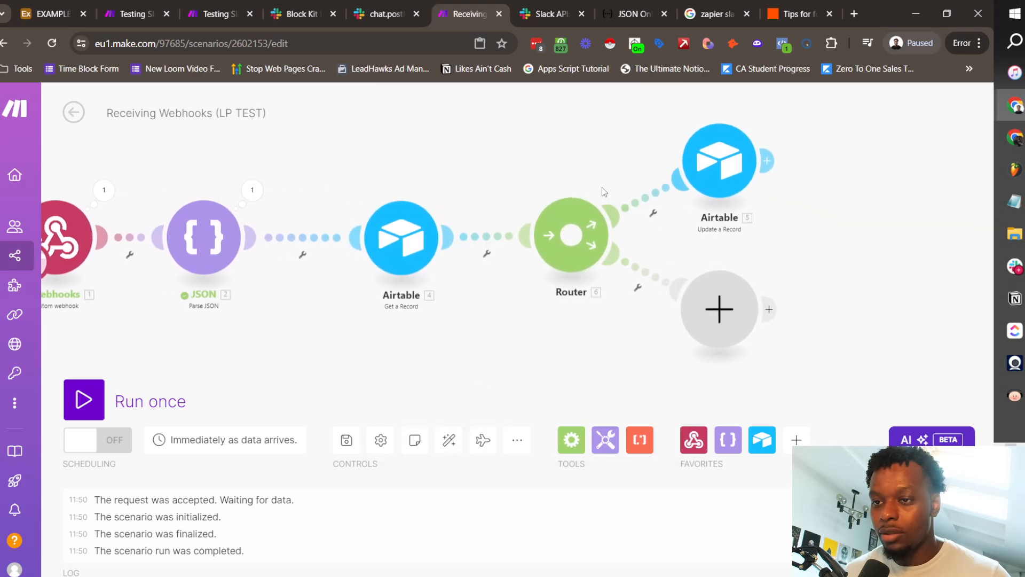
# Set up a filter on the route from the Router to Update a Record and label it Deny
pyautogui.click(652, 213)
pyautogui.click(662, 227)
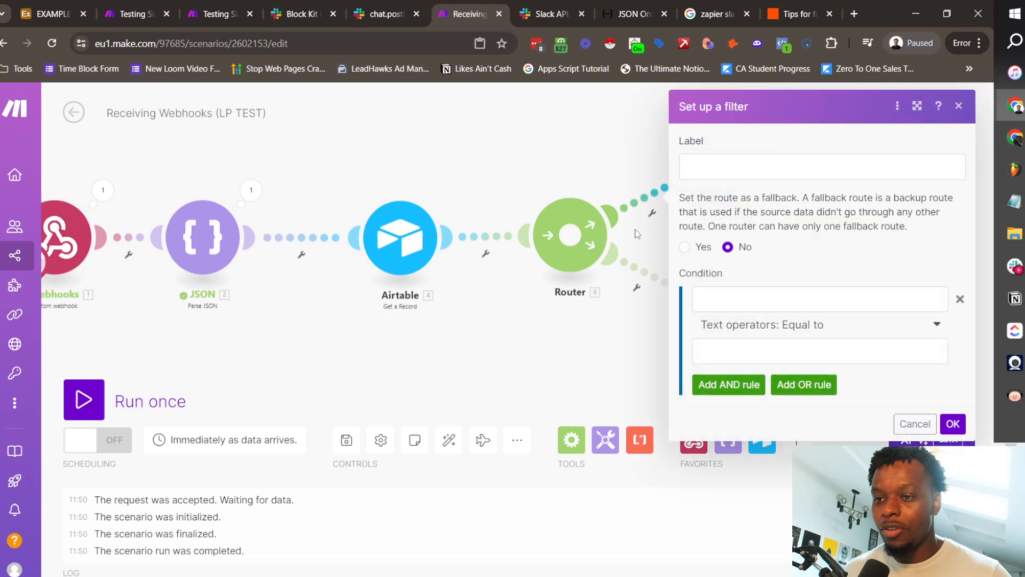
pyautogui.click(774, 166)
pyautogui.write('Deny')
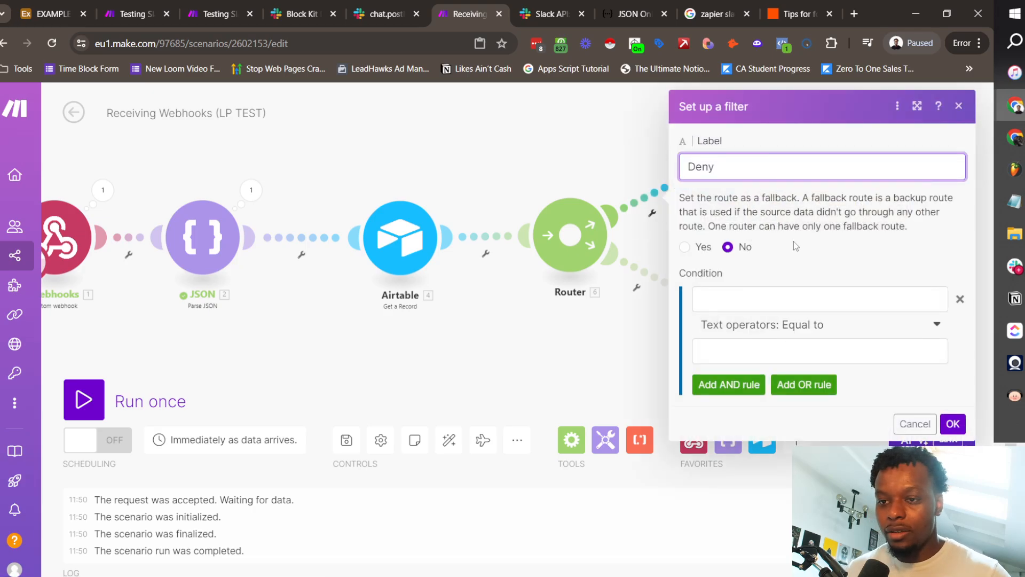
# Set the Deny filter's condition to action_id from Parse JSON's actions[] array equal to the text Deny, and save the filter
pyautogui.click(829, 304)
pyautogui.scroll(-7, 601, 318)
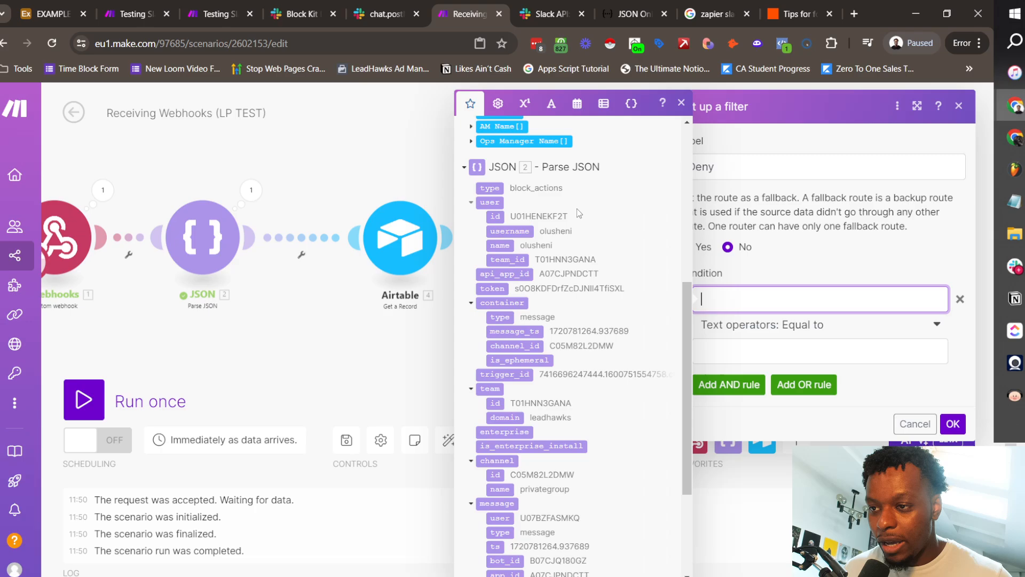
pyautogui.scroll(10, 564, 256)
pyautogui.click(532, 142)
pyautogui.write('action')
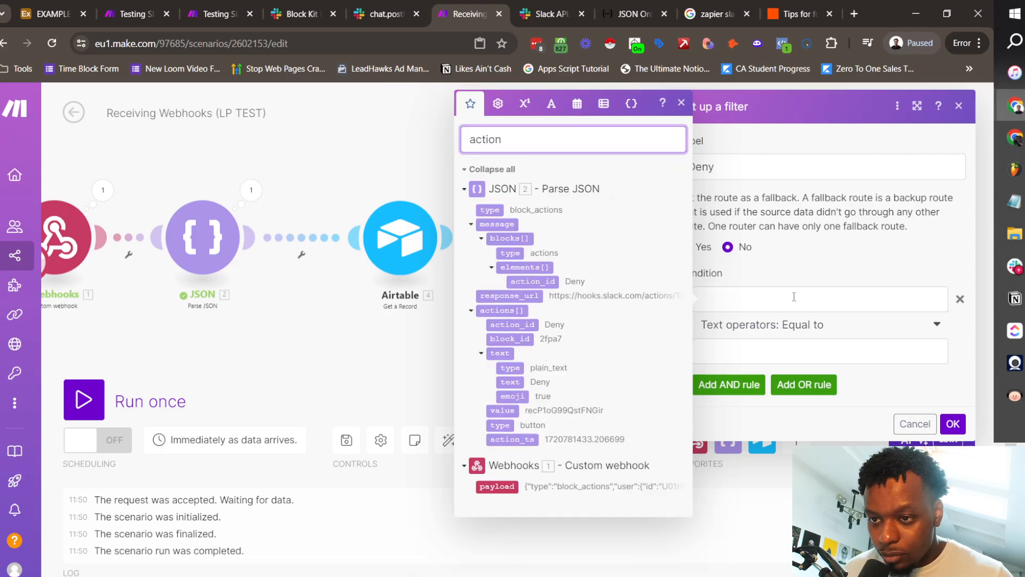
pyautogui.click(794, 297)
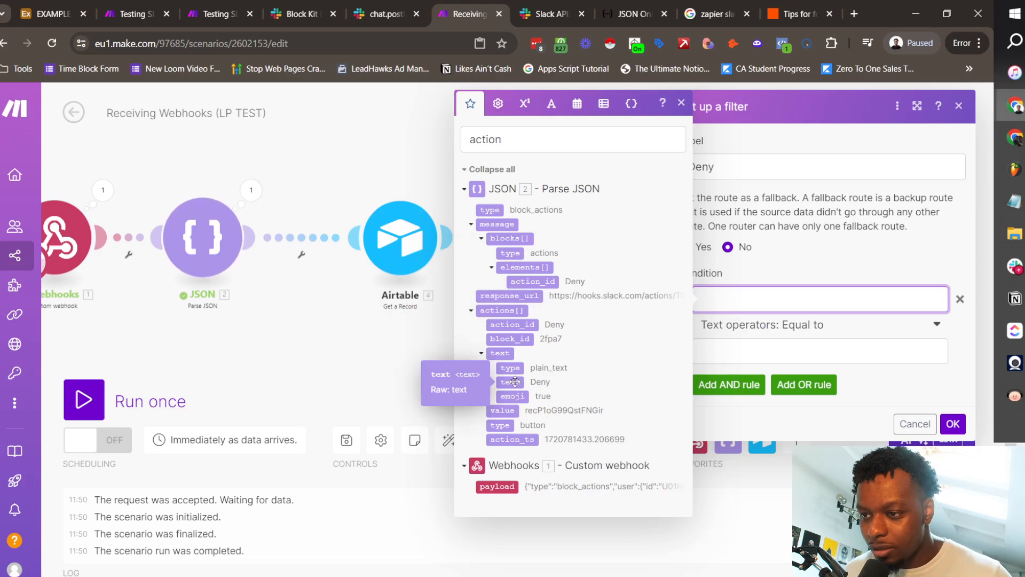
pyautogui.click(517, 324)
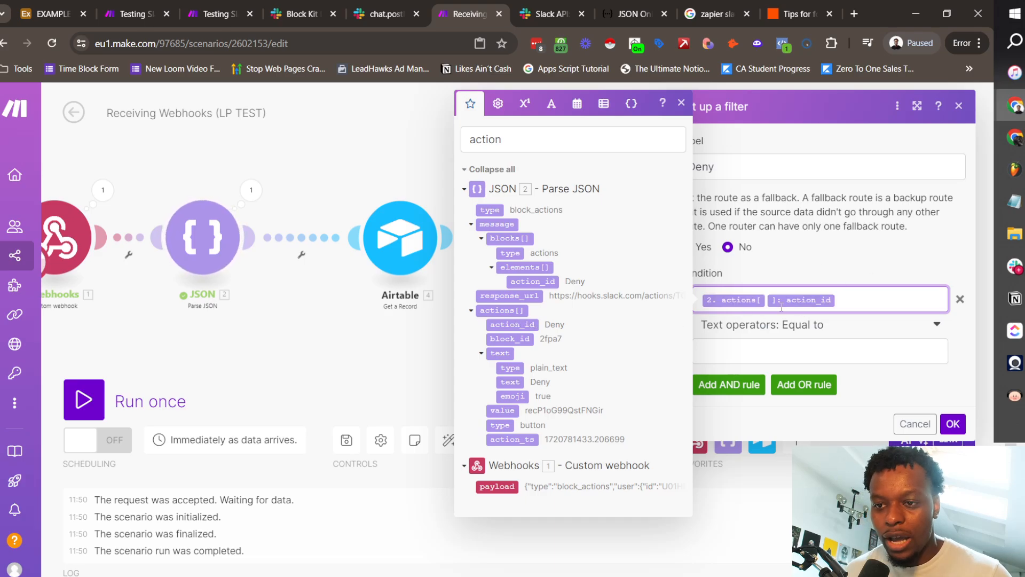
pyautogui.click(788, 357)
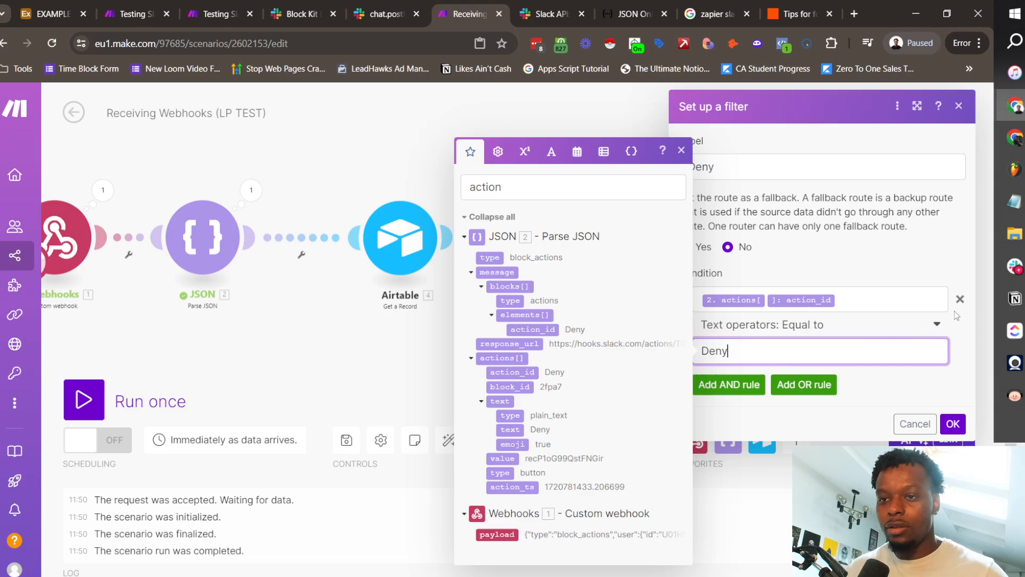
pyautogui.click(953, 423)
# Set up a filter on the Router's second, empty route and label it Approve
pyautogui.click(637, 289)
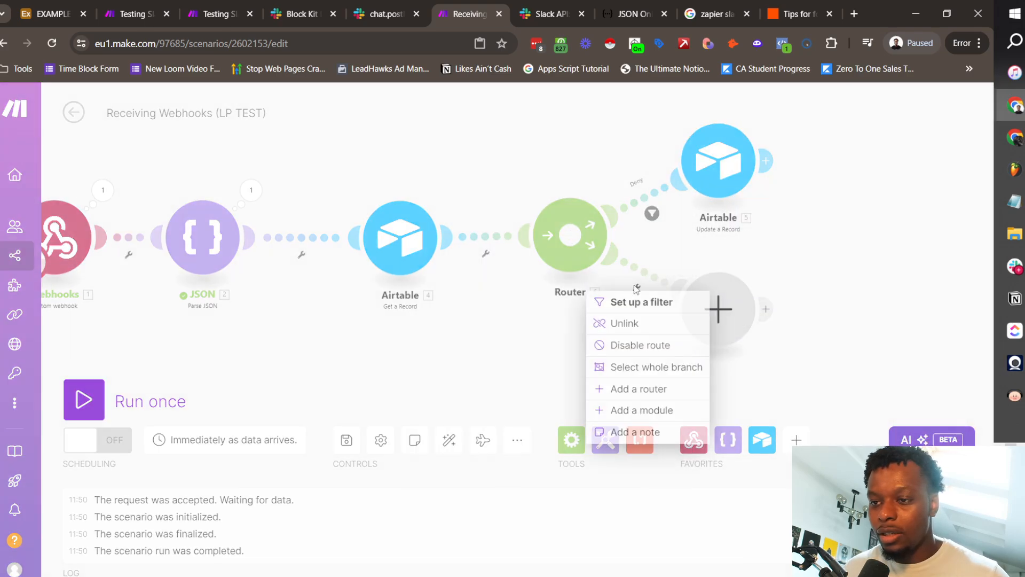
pyautogui.click(591, 301)
pyautogui.click(750, 173)
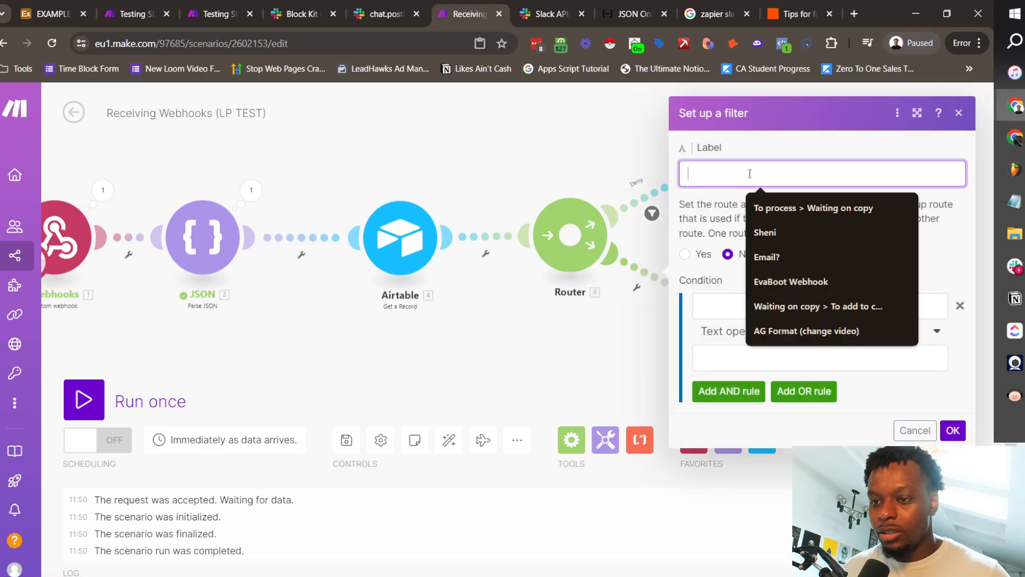
pyautogui.write('Approve')
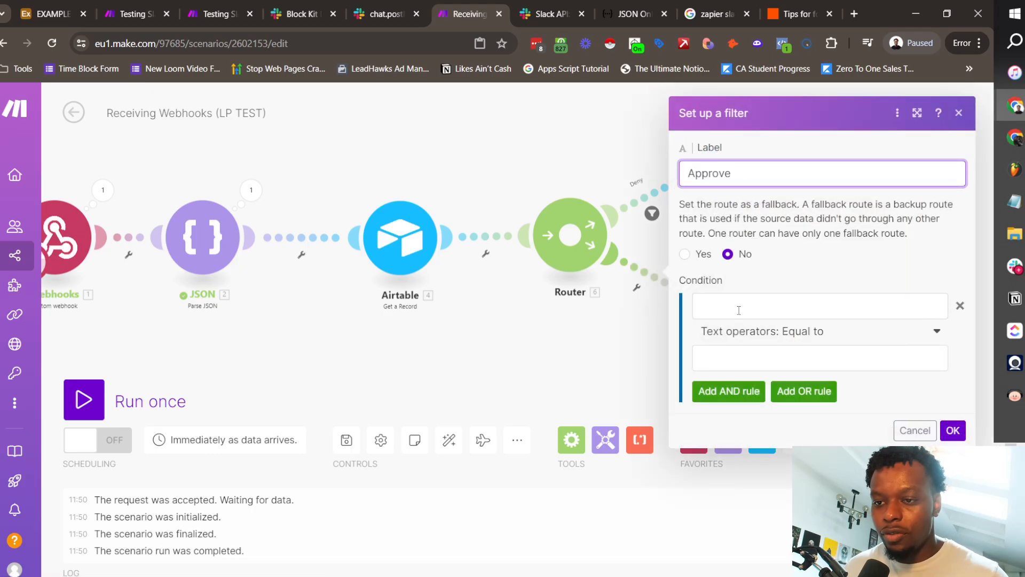
# Set the Approve filter's condition to action_id from Parse JSON's actions[] array equal to the text Approve, and save the filter
pyautogui.click(739, 307)
pyautogui.scroll(-3, 538, 312)
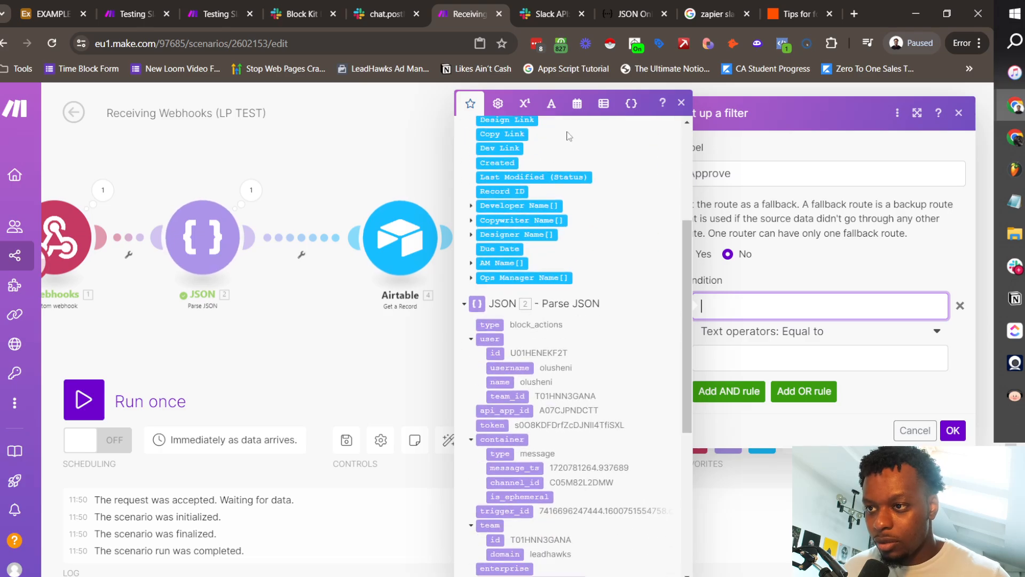
pyautogui.scroll(3, 568, 136)
pyautogui.click(547, 140)
pyautogui.write('action_id')
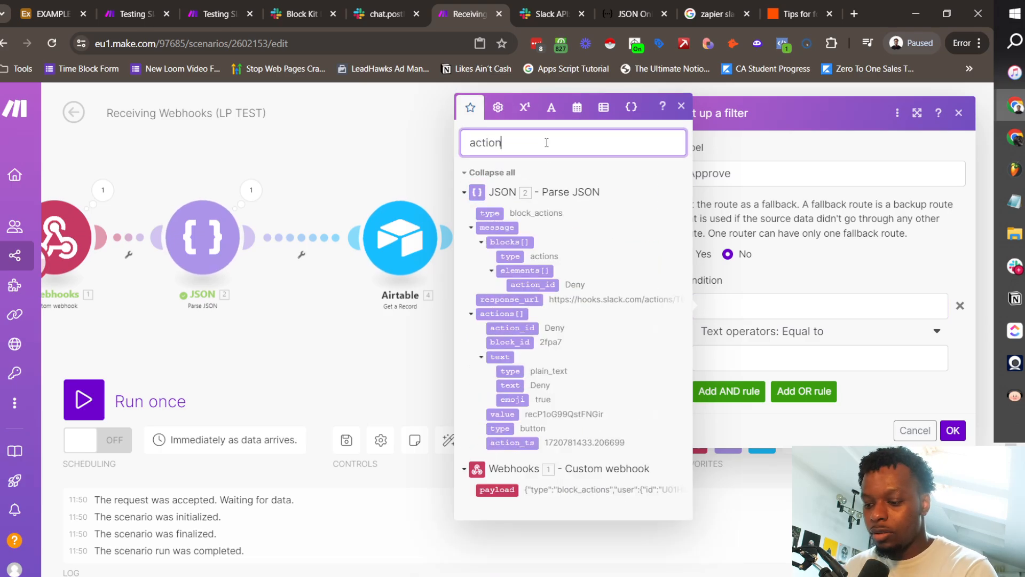
pyautogui.click(757, 310)
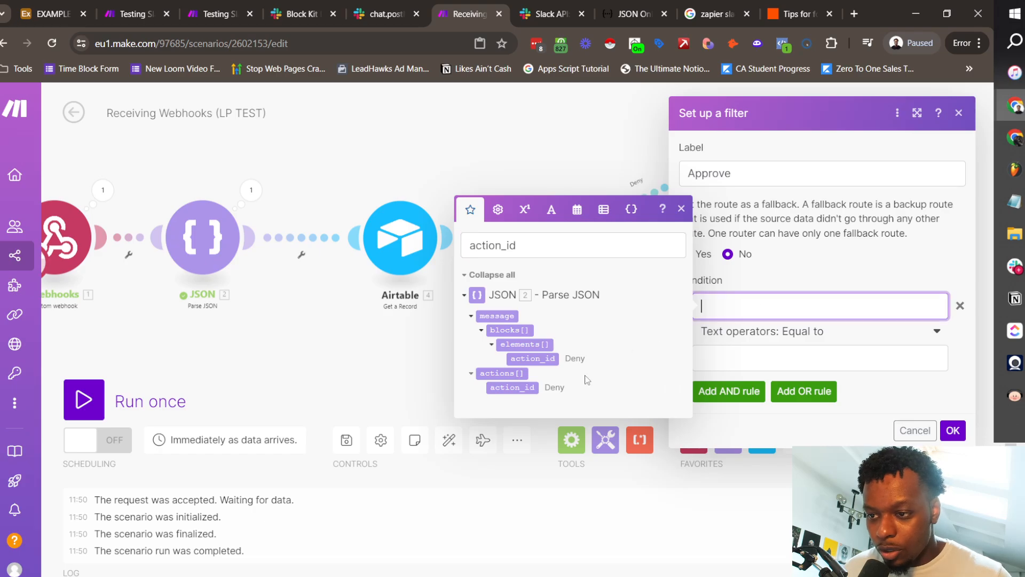
pyautogui.click(535, 389)
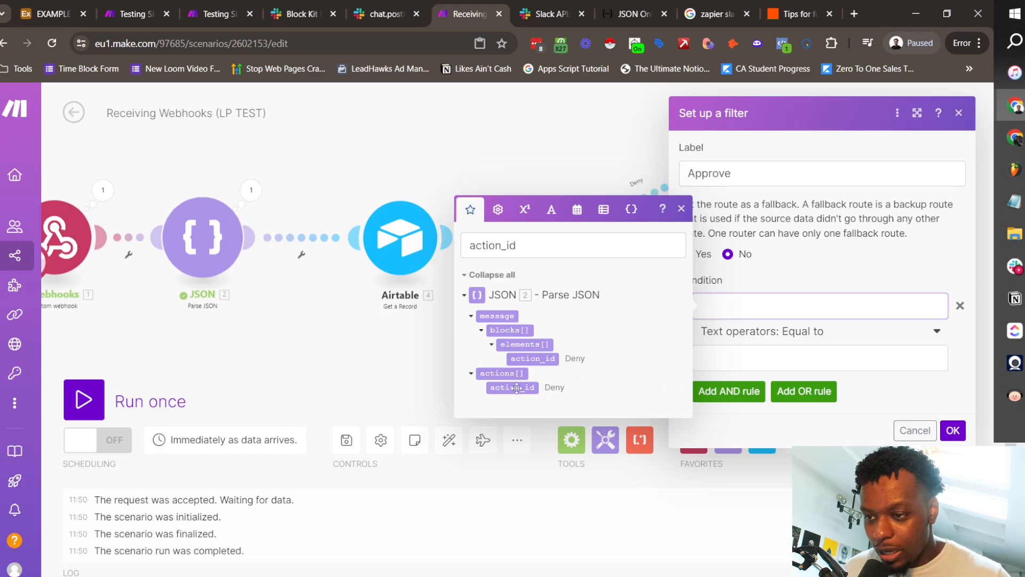
pyautogui.click(775, 361)
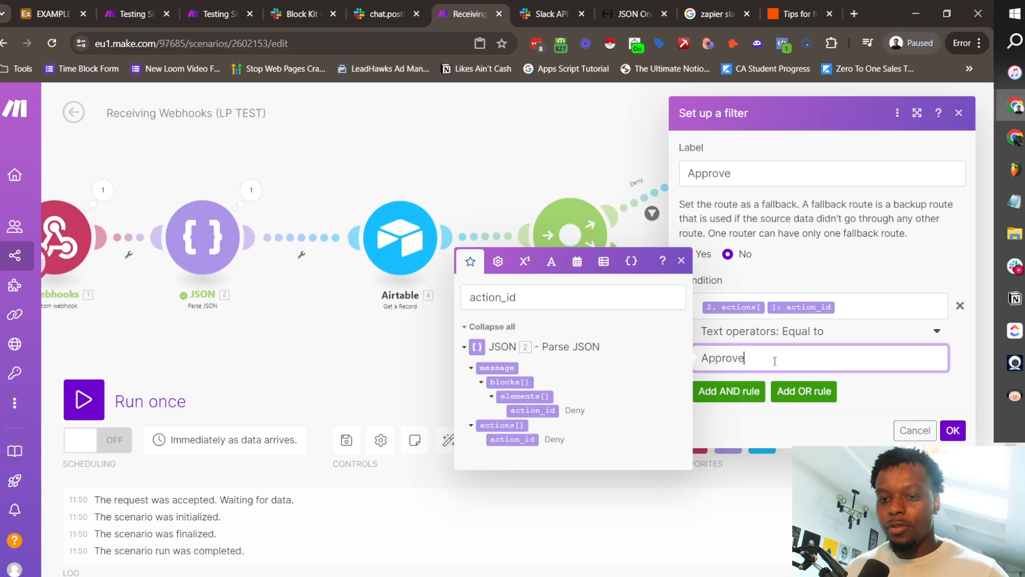
pyautogui.click(954, 431)
pyautogui.click(718, 309)
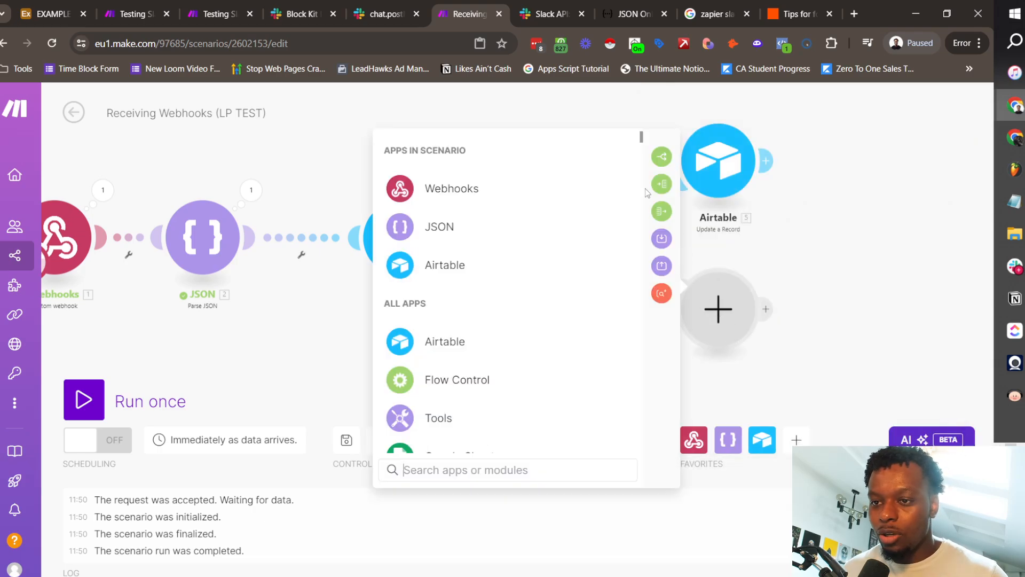
pyautogui.click(475, 261)
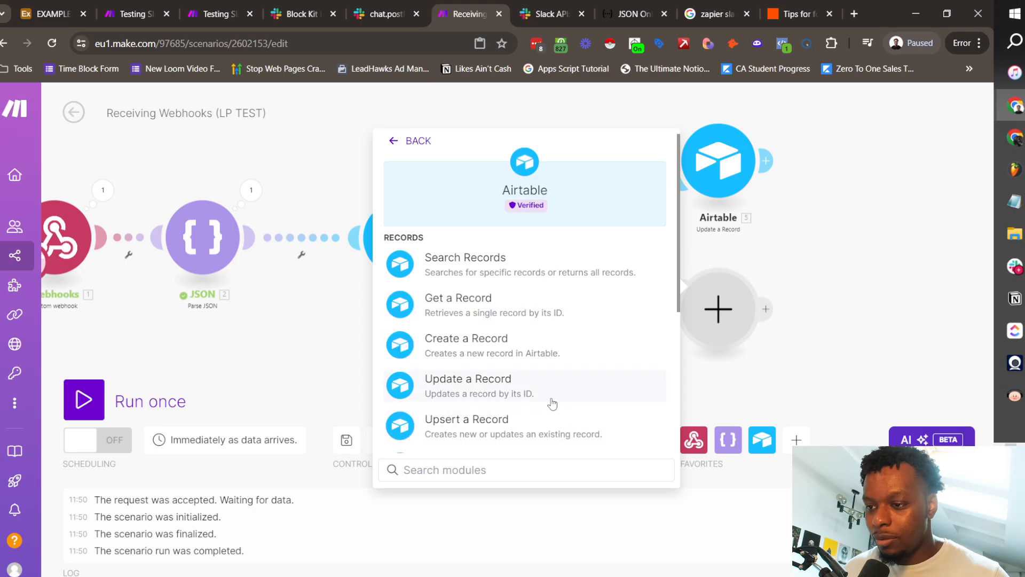
pyautogui.click(496, 388)
pyautogui.rightClick(711, 320)
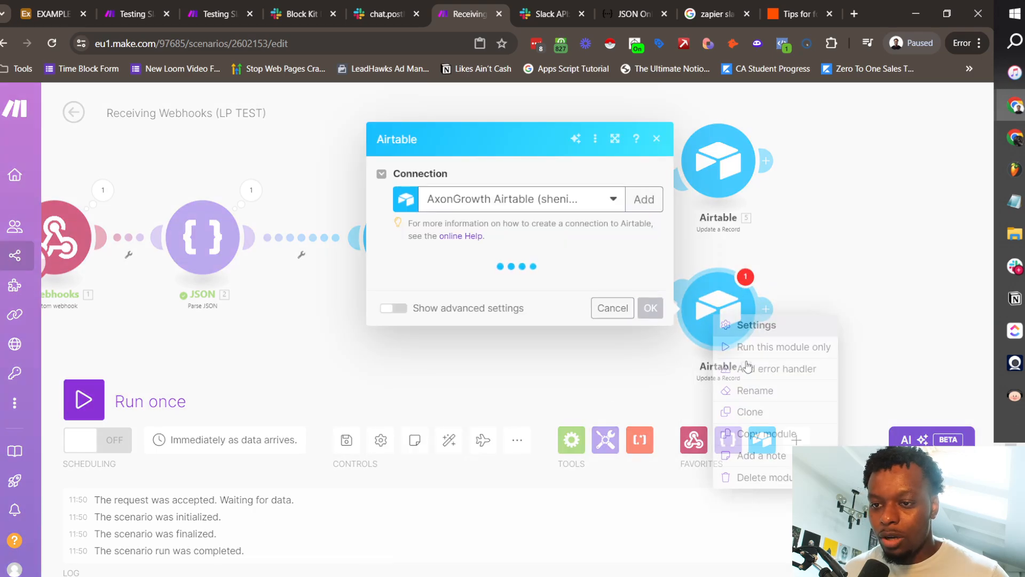
pyautogui.click(758, 477)
# Duplicate the configured Airtable Update a Record module from the Deny route and connect the copy to the Router as a second route
pyautogui.hotkey('ctrl', 'c')
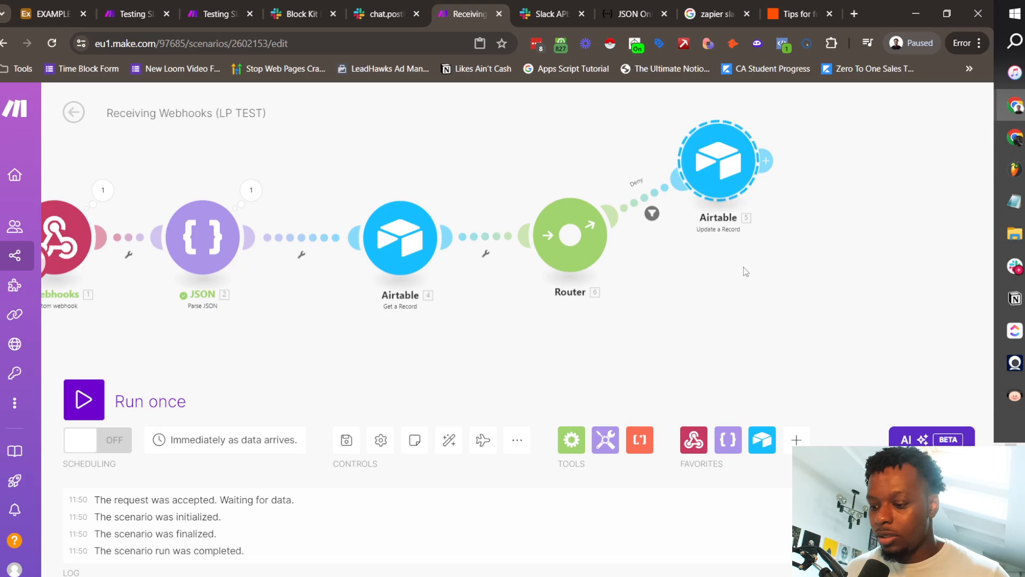
pyautogui.hotkey('ctrl', 'v')
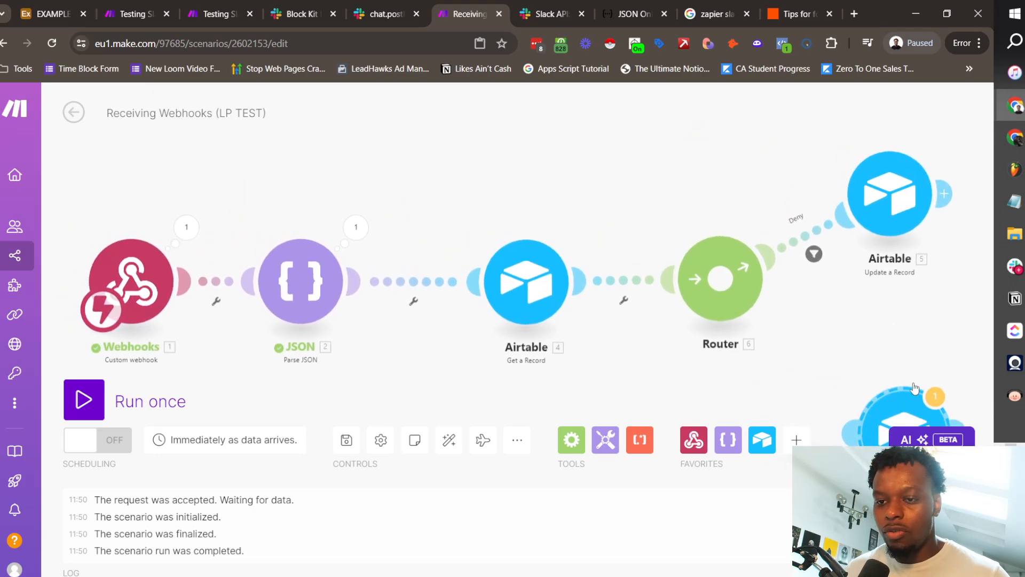
pyautogui.moveTo(907, 419); pyautogui.dragTo(740, 246)
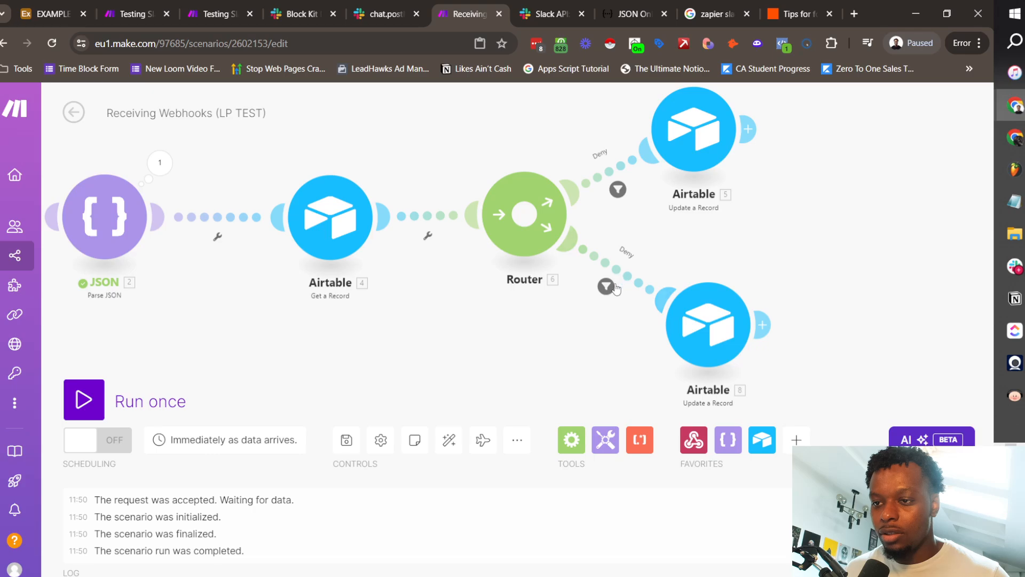
# Change the comparison text in the filter on the Router's second route to Approve and save the filter
pyautogui.click(606, 288)
pyautogui.doubleClick(699, 356)
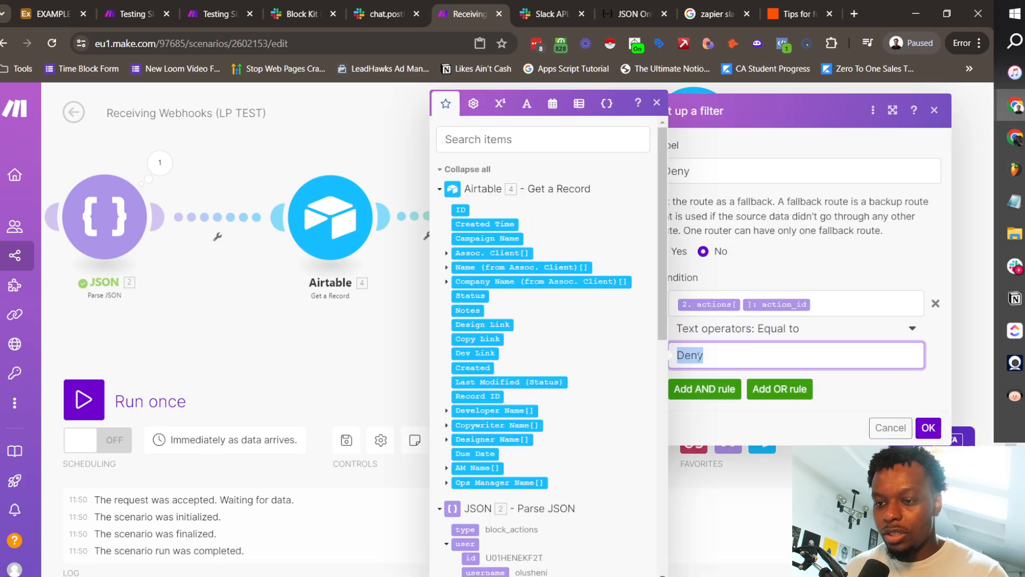
pyautogui.write('Approve')
pyautogui.click(926, 428)
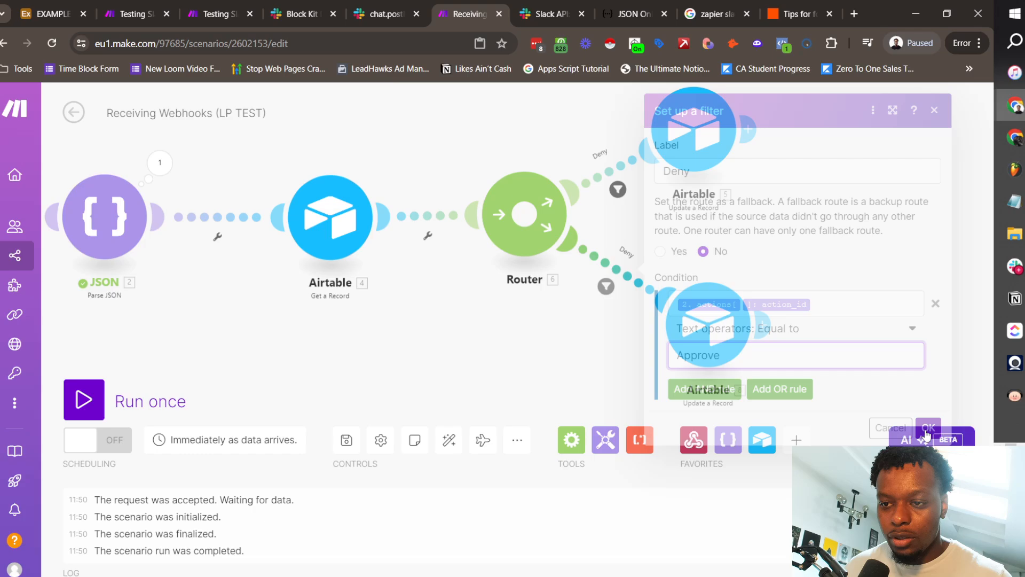
# Set the Status in the copied Update a Record module to 30 - Design Page and save the module
pyautogui.click(686, 315)
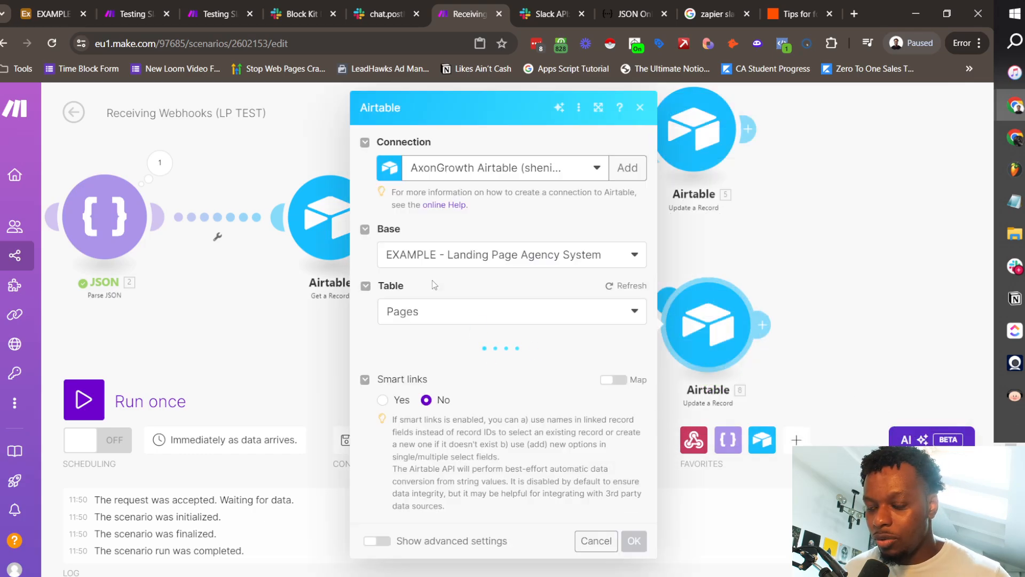
pyautogui.scroll(-5, 556, 364)
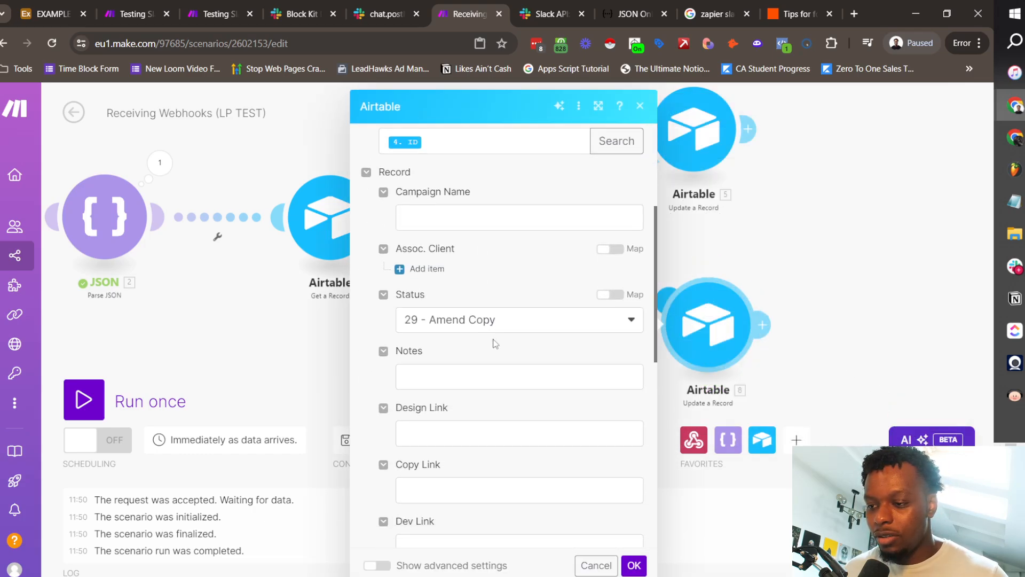
pyautogui.click(461, 273)
pyautogui.click(479, 446)
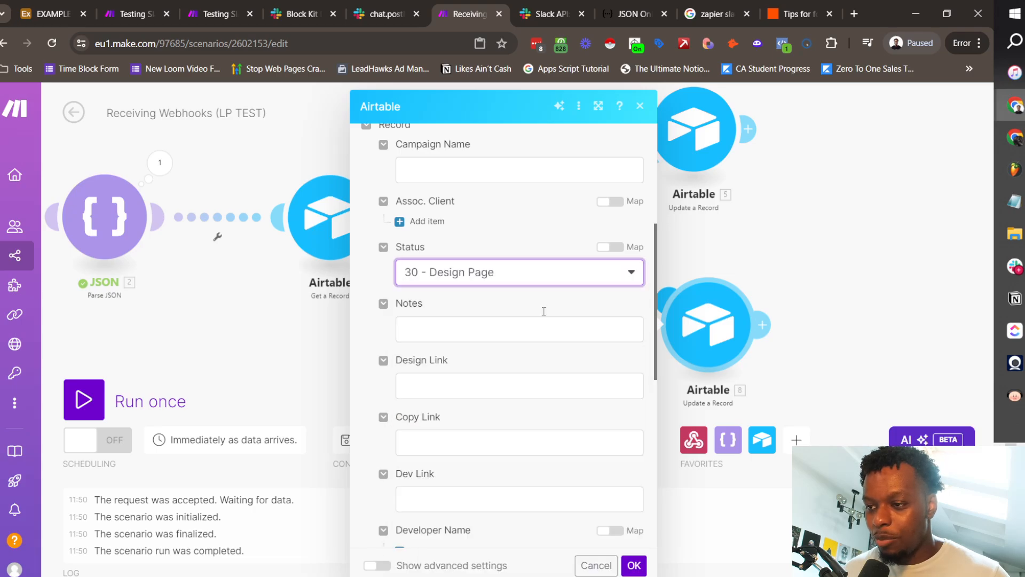
pyautogui.click(643, 569)
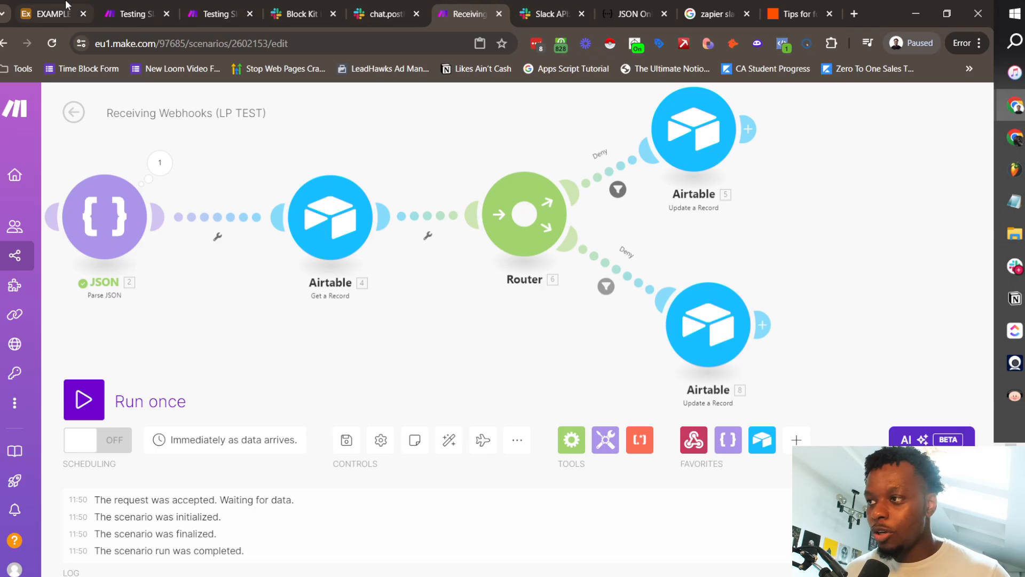
# Move the Page 4 card to 20 - Check Copy on the Airtable board and check the approval message in Slack's automations channel
pyautogui.click(45, 13)
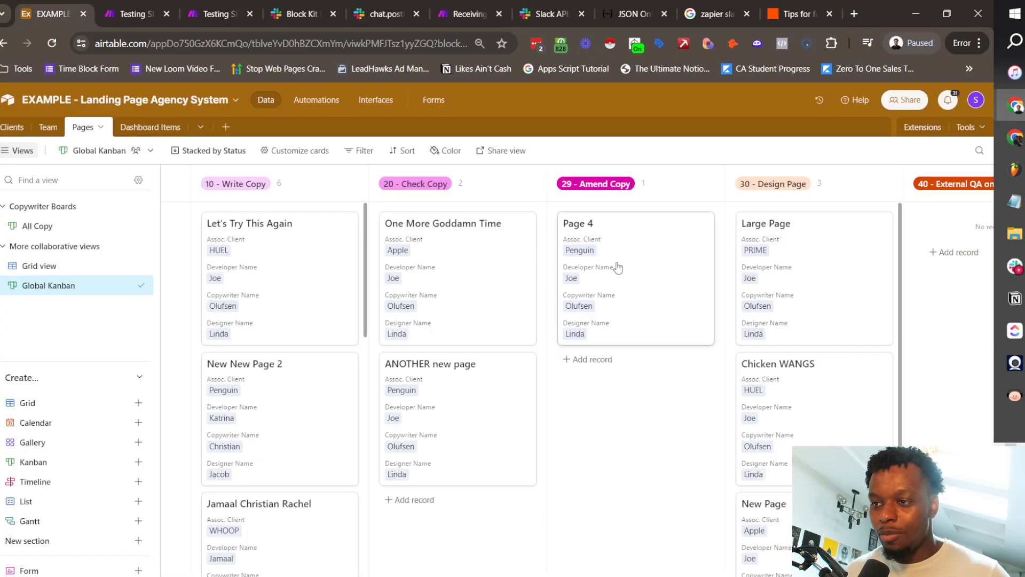
pyautogui.moveTo(617, 265); pyautogui.dragTo(448, 246)
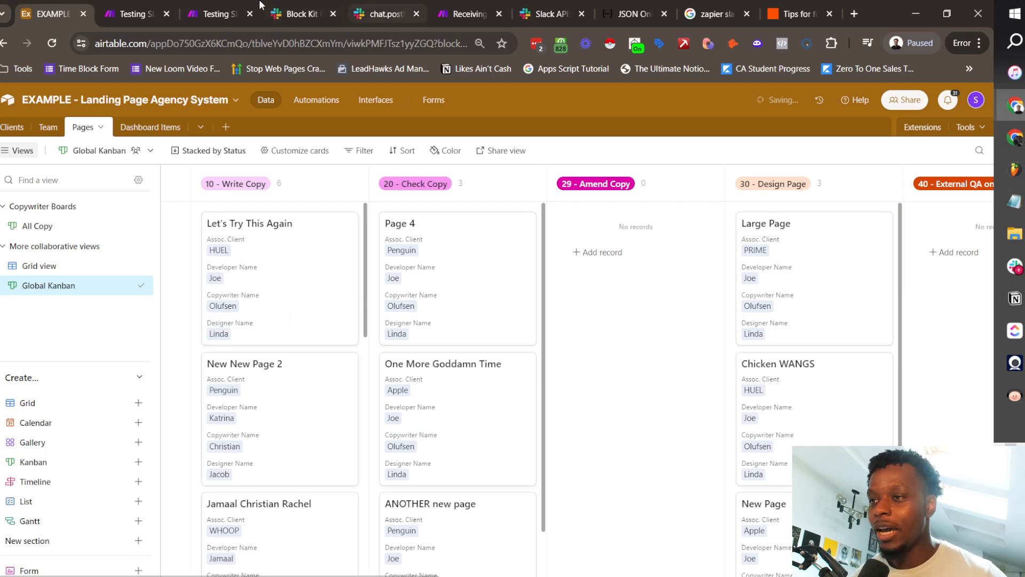
pyautogui.click(214, 14)
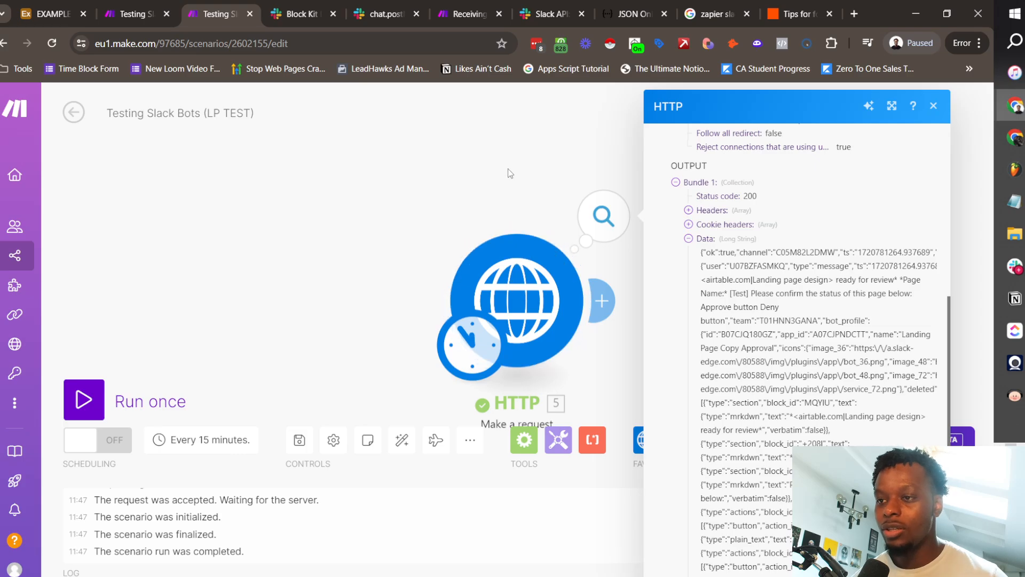
pyautogui.click(1015, 265)
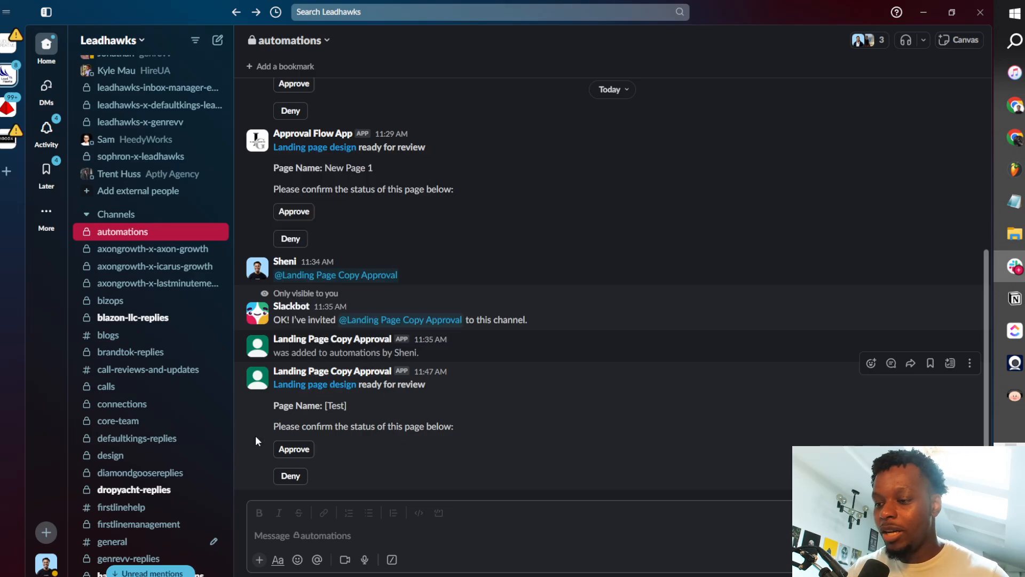
pyautogui.hotkey('alt', 'Tab')
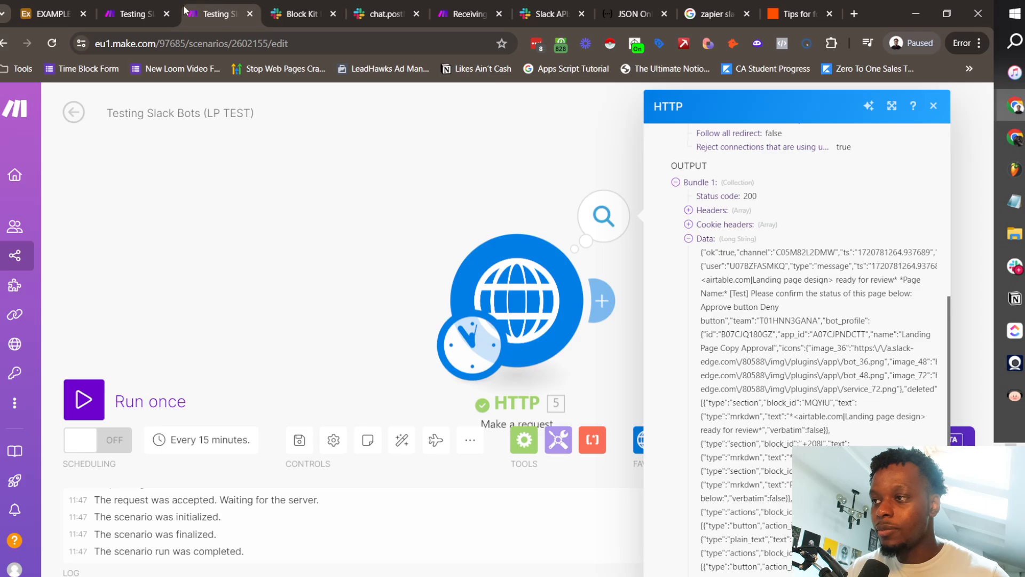
# Run the Receiving Webhooks scenario once to test the Deny response from the Slack message
pyautogui.click(463, 14)
pyautogui.scroll(-3, 442, 179)
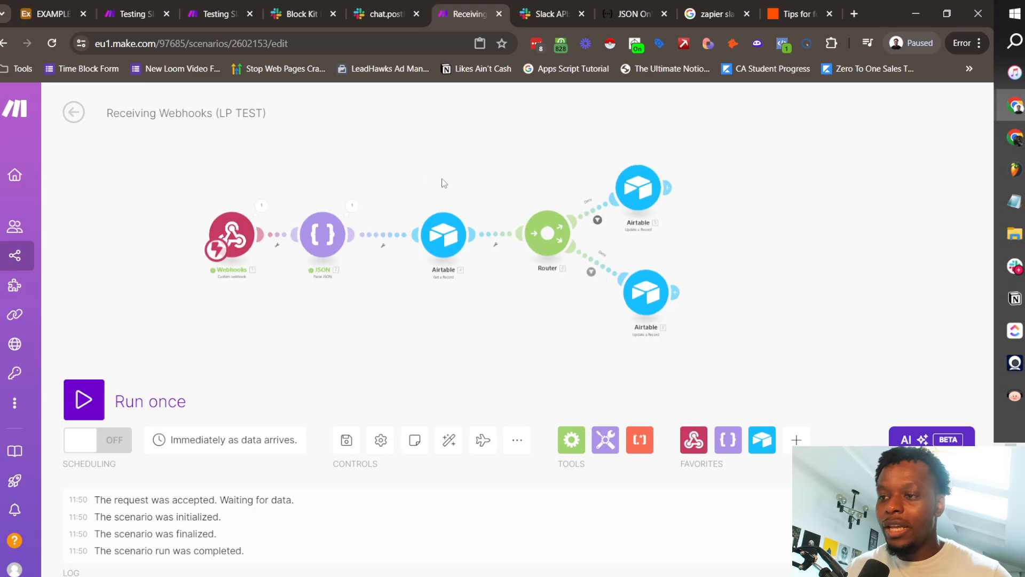
pyautogui.moveTo(426, 173); pyautogui.dragTo(480, 178)
pyautogui.scroll(2, 438, 217)
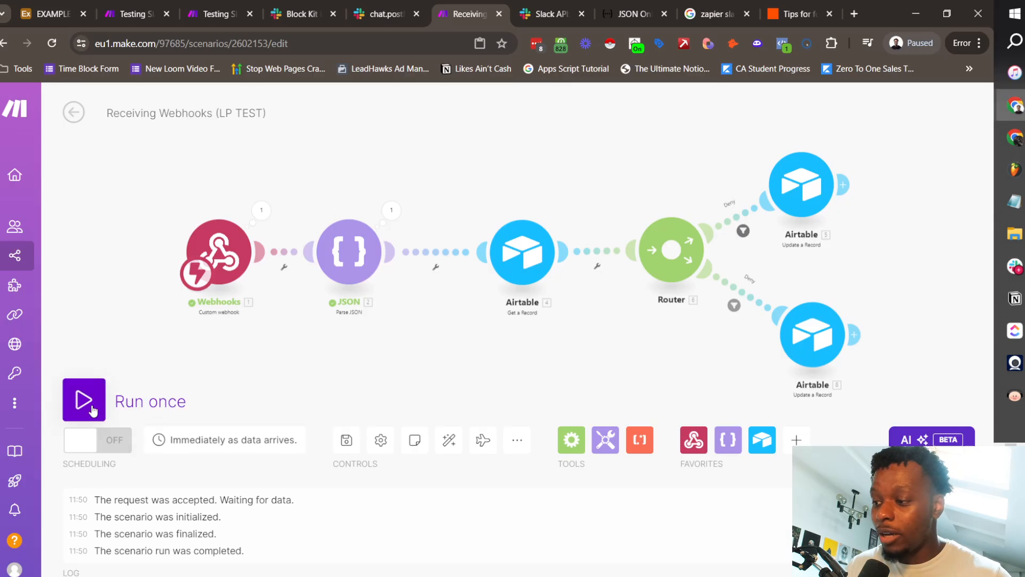
pyautogui.click(85, 400)
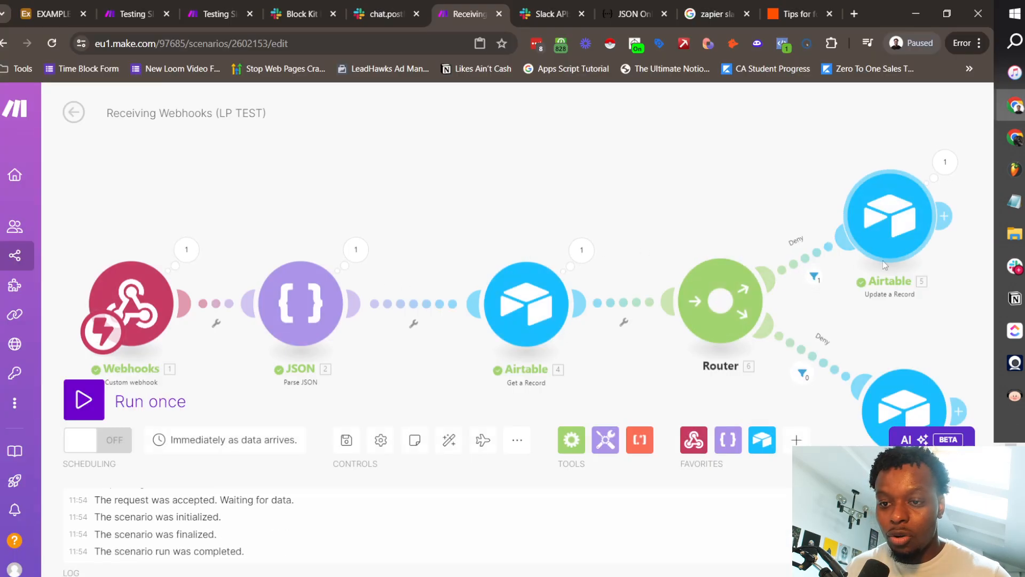
# Inspect the Deny route's Update a Record output and check Page 4's column on the Airtable board
pyautogui.moveTo(801, 171); pyautogui.dragTo(565, 183)
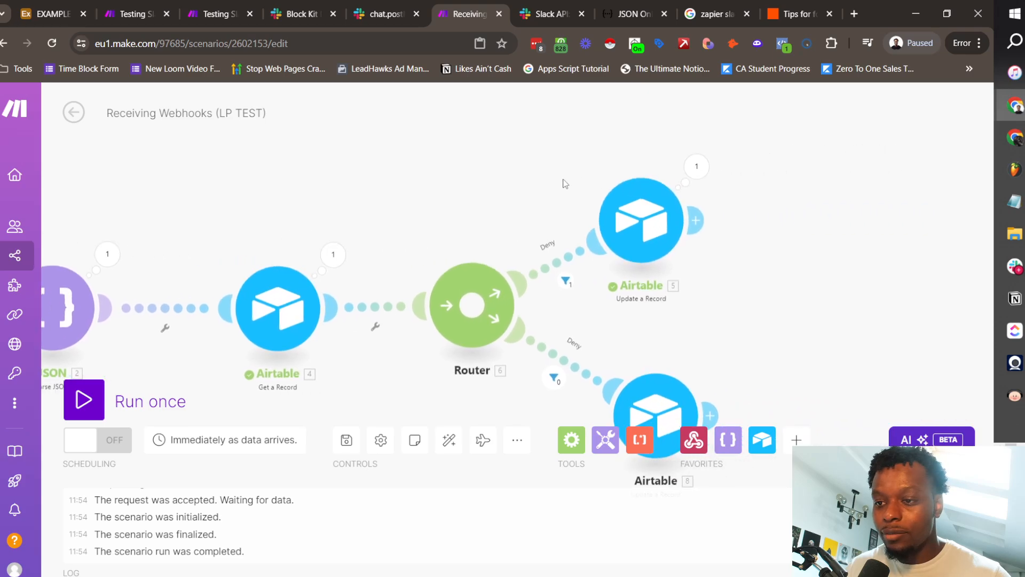
pyautogui.click(697, 166)
pyautogui.click(51, 14)
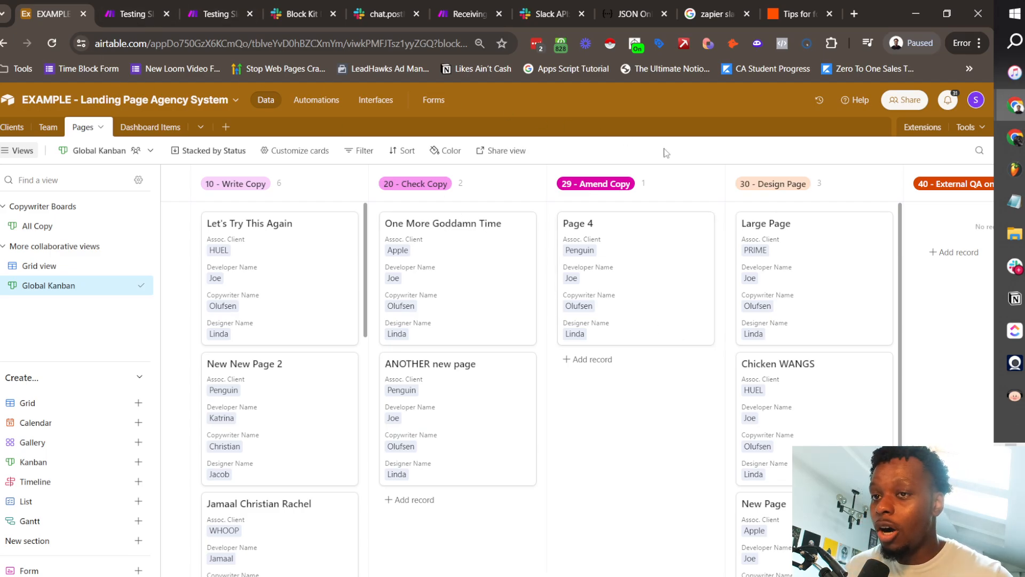
# Run the Receiving Webhooks scenario once more and test the Approve response from the landing page message in Slack
pyautogui.click(159, 7)
pyautogui.click(229, 12)
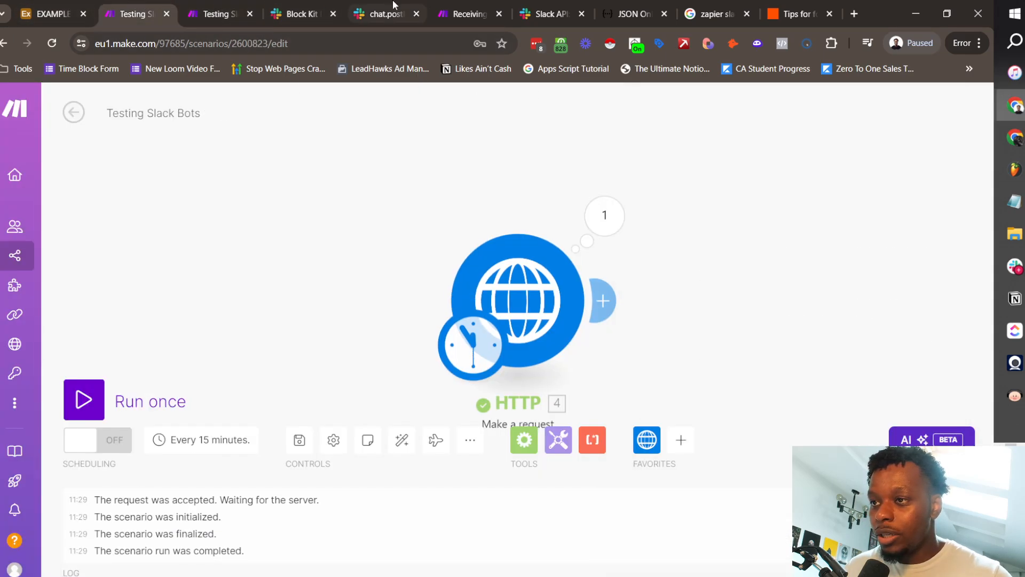
pyautogui.click(462, 14)
pyautogui.click(970, 105)
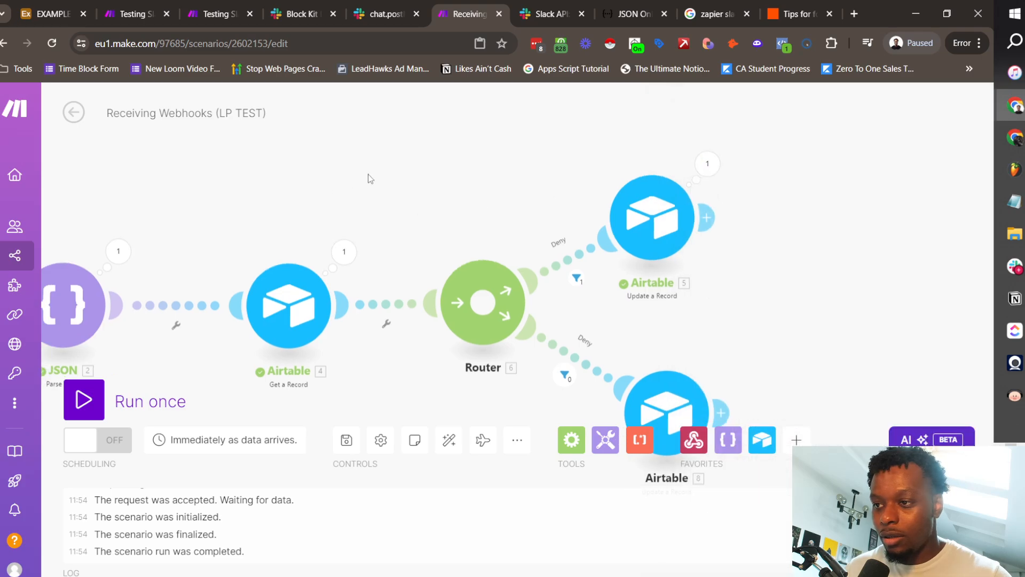
pyautogui.click(84, 400)
pyautogui.hotkey('alt', 'Tab')
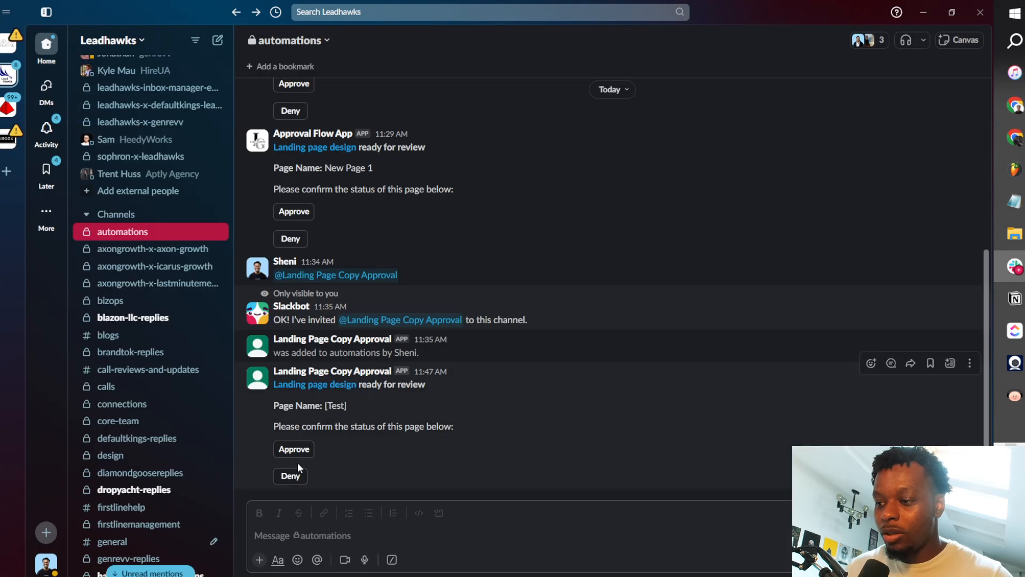
pyautogui.hotkey('alt', 'Tab')
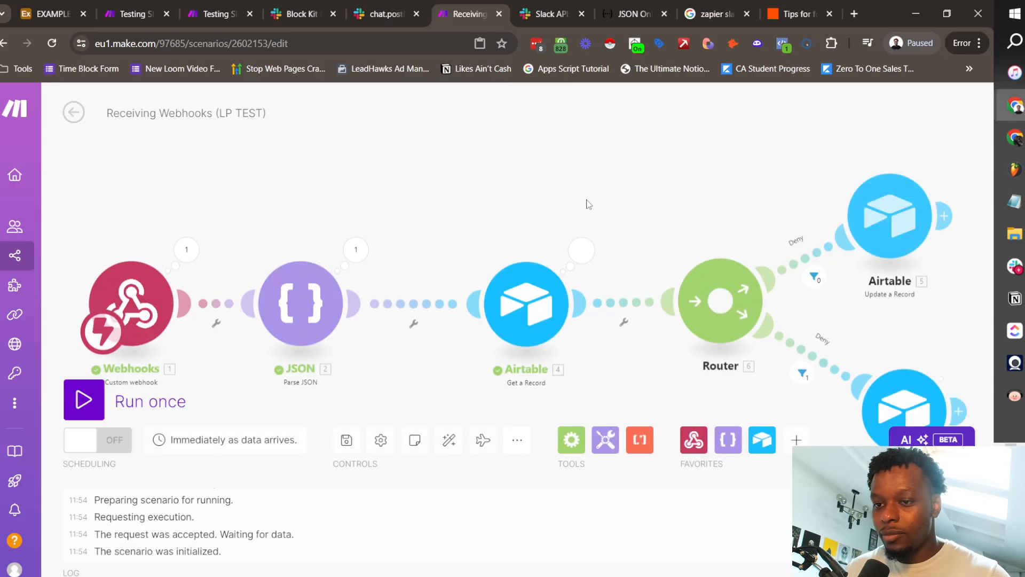
# Inspect the Approve route's Update a Record output and look for Page 4 in the 30 - Design Page column of the Airtable board
pyautogui.moveTo(870, 326); pyautogui.dragTo(682, 229)
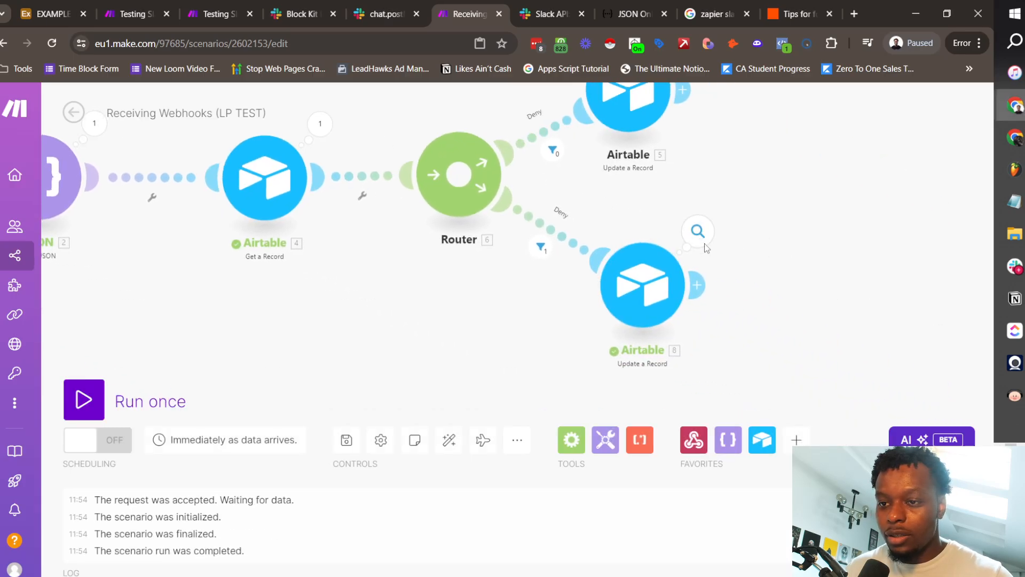
pyautogui.click(698, 231)
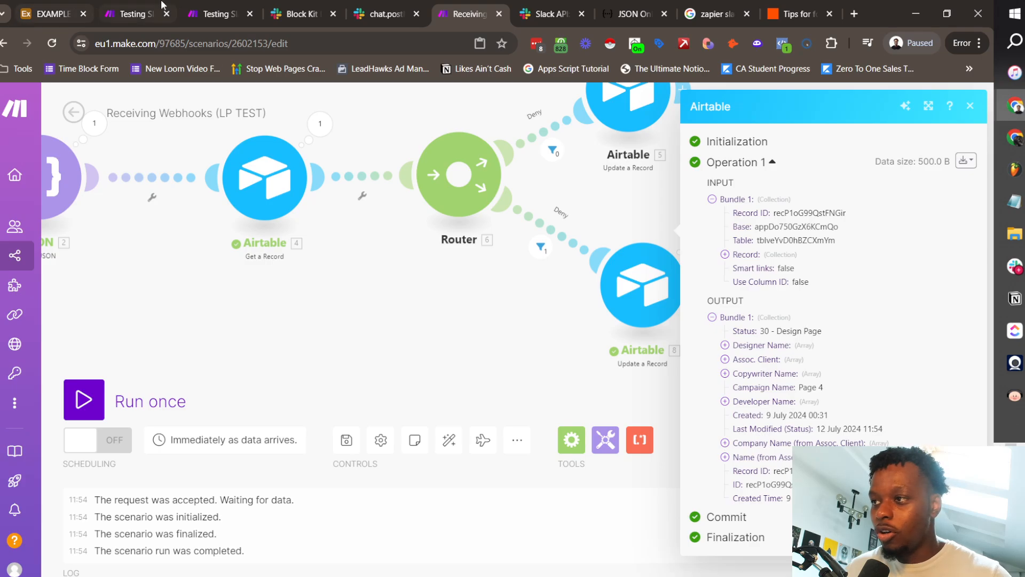
pyautogui.click(63, 7)
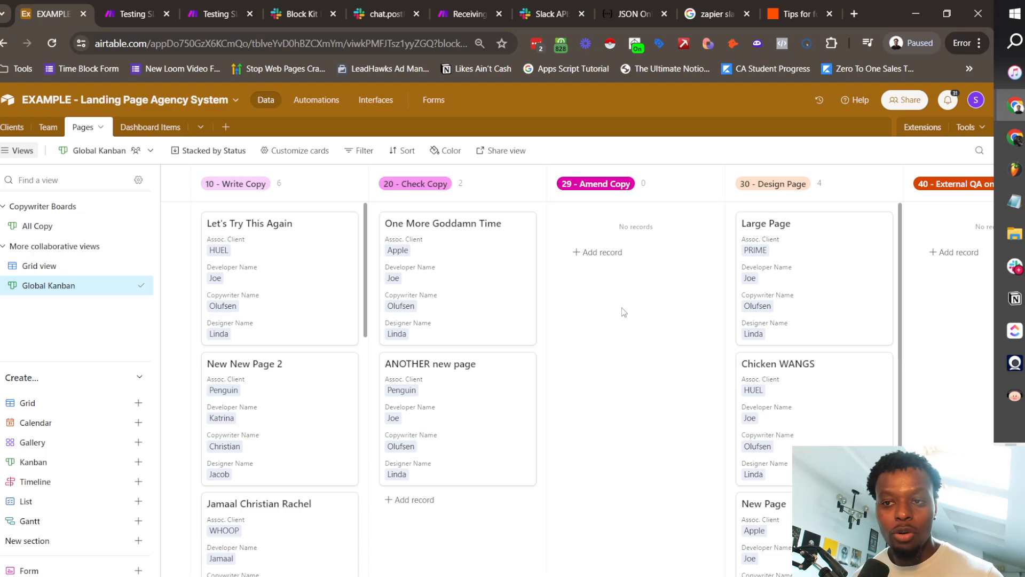
pyautogui.scroll(-4, 775, 346)
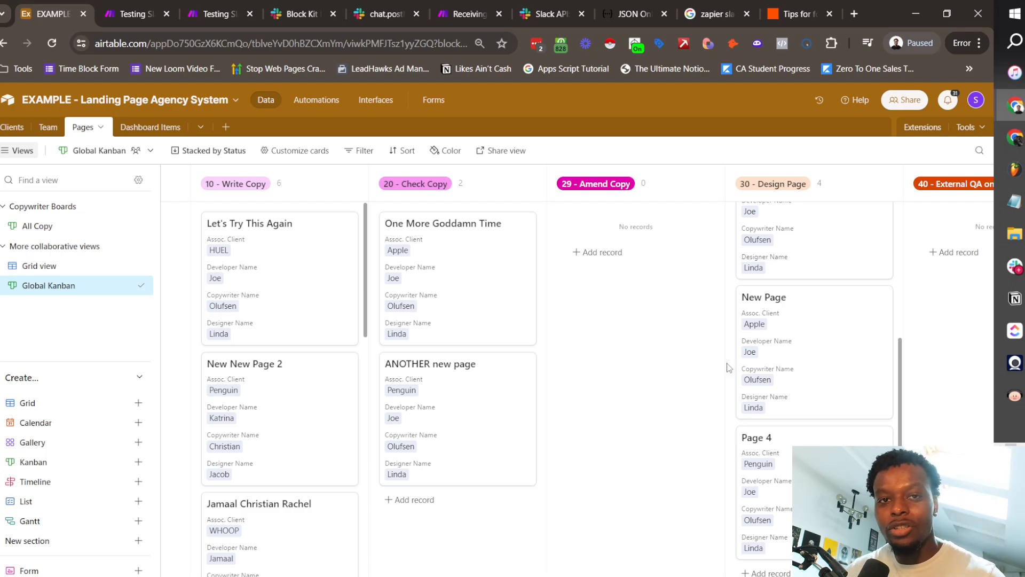
pyautogui.hotkey('alt', 'Tab')
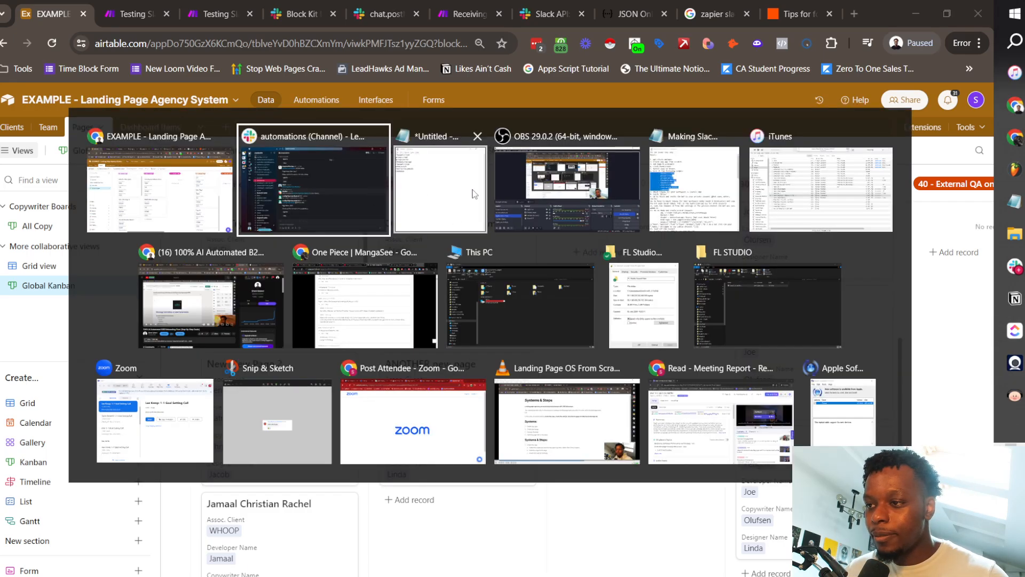